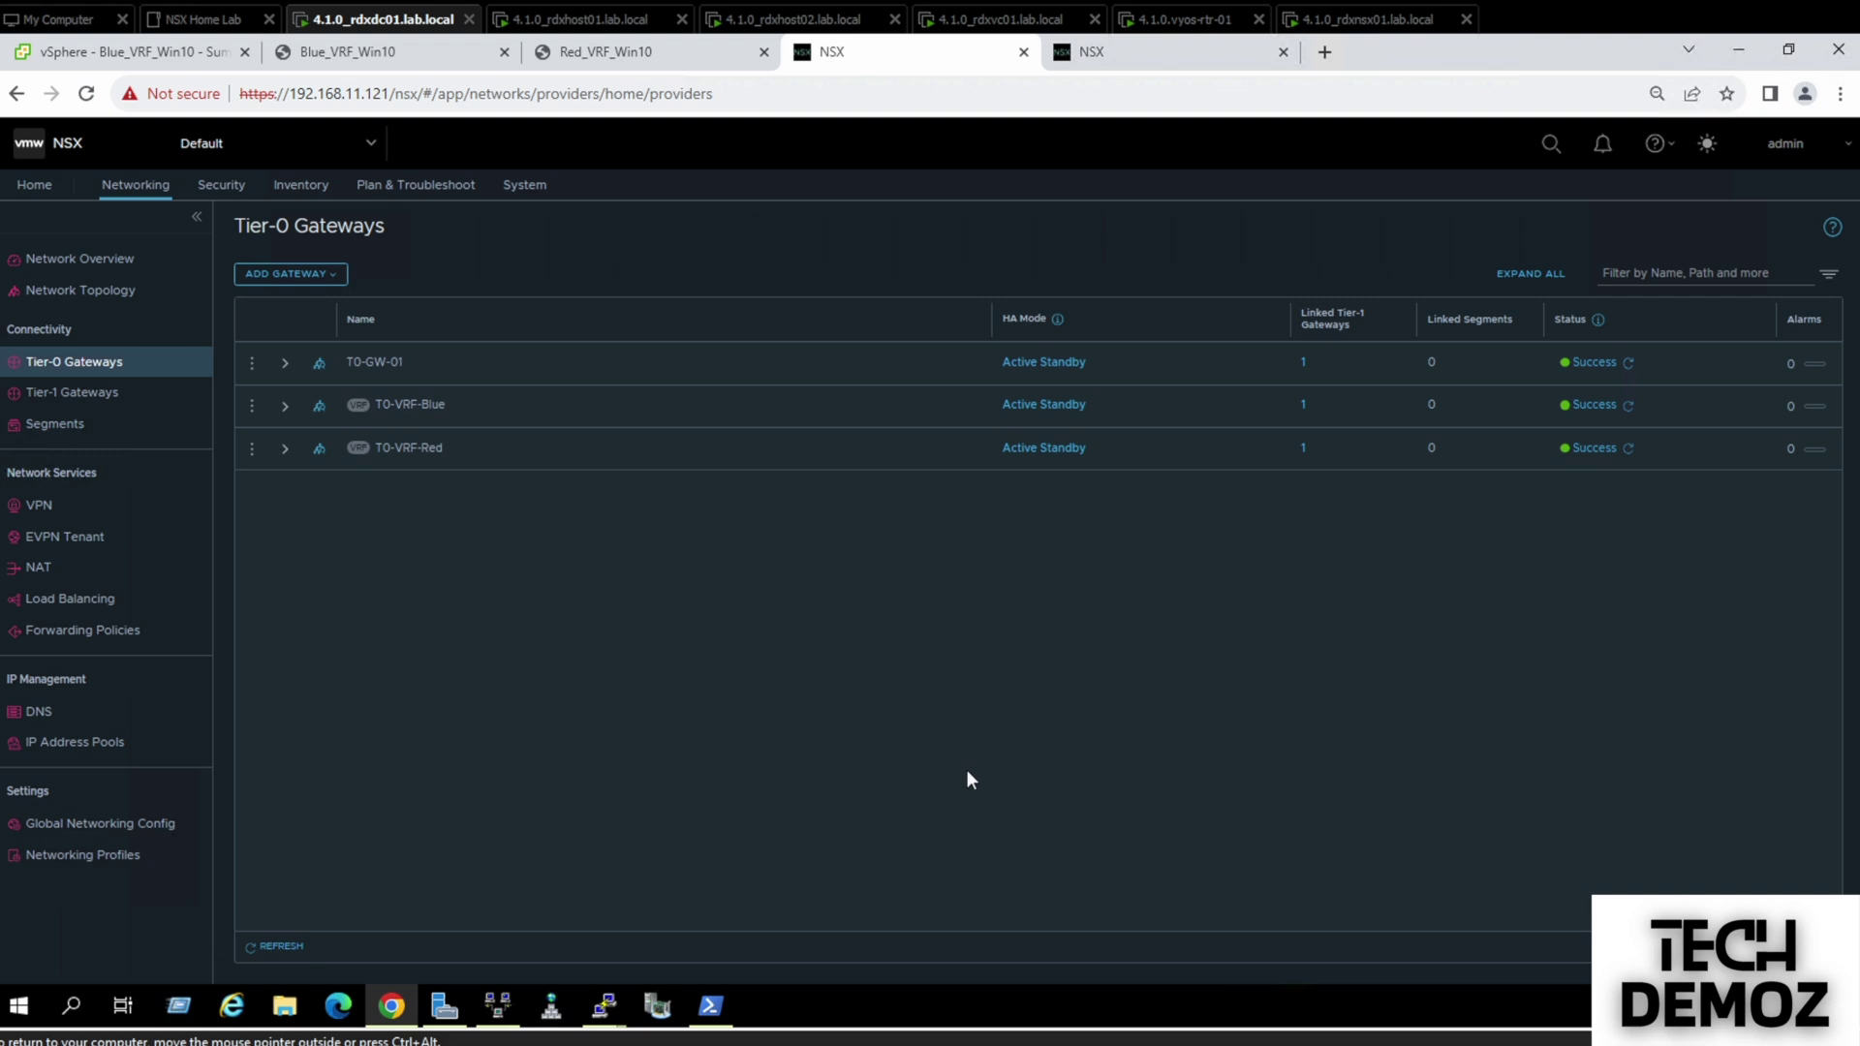
Test connectivity from the Blue_VRF_Win10 console by pinging 172.16.50.12 in the command prompt
click(407, 53)
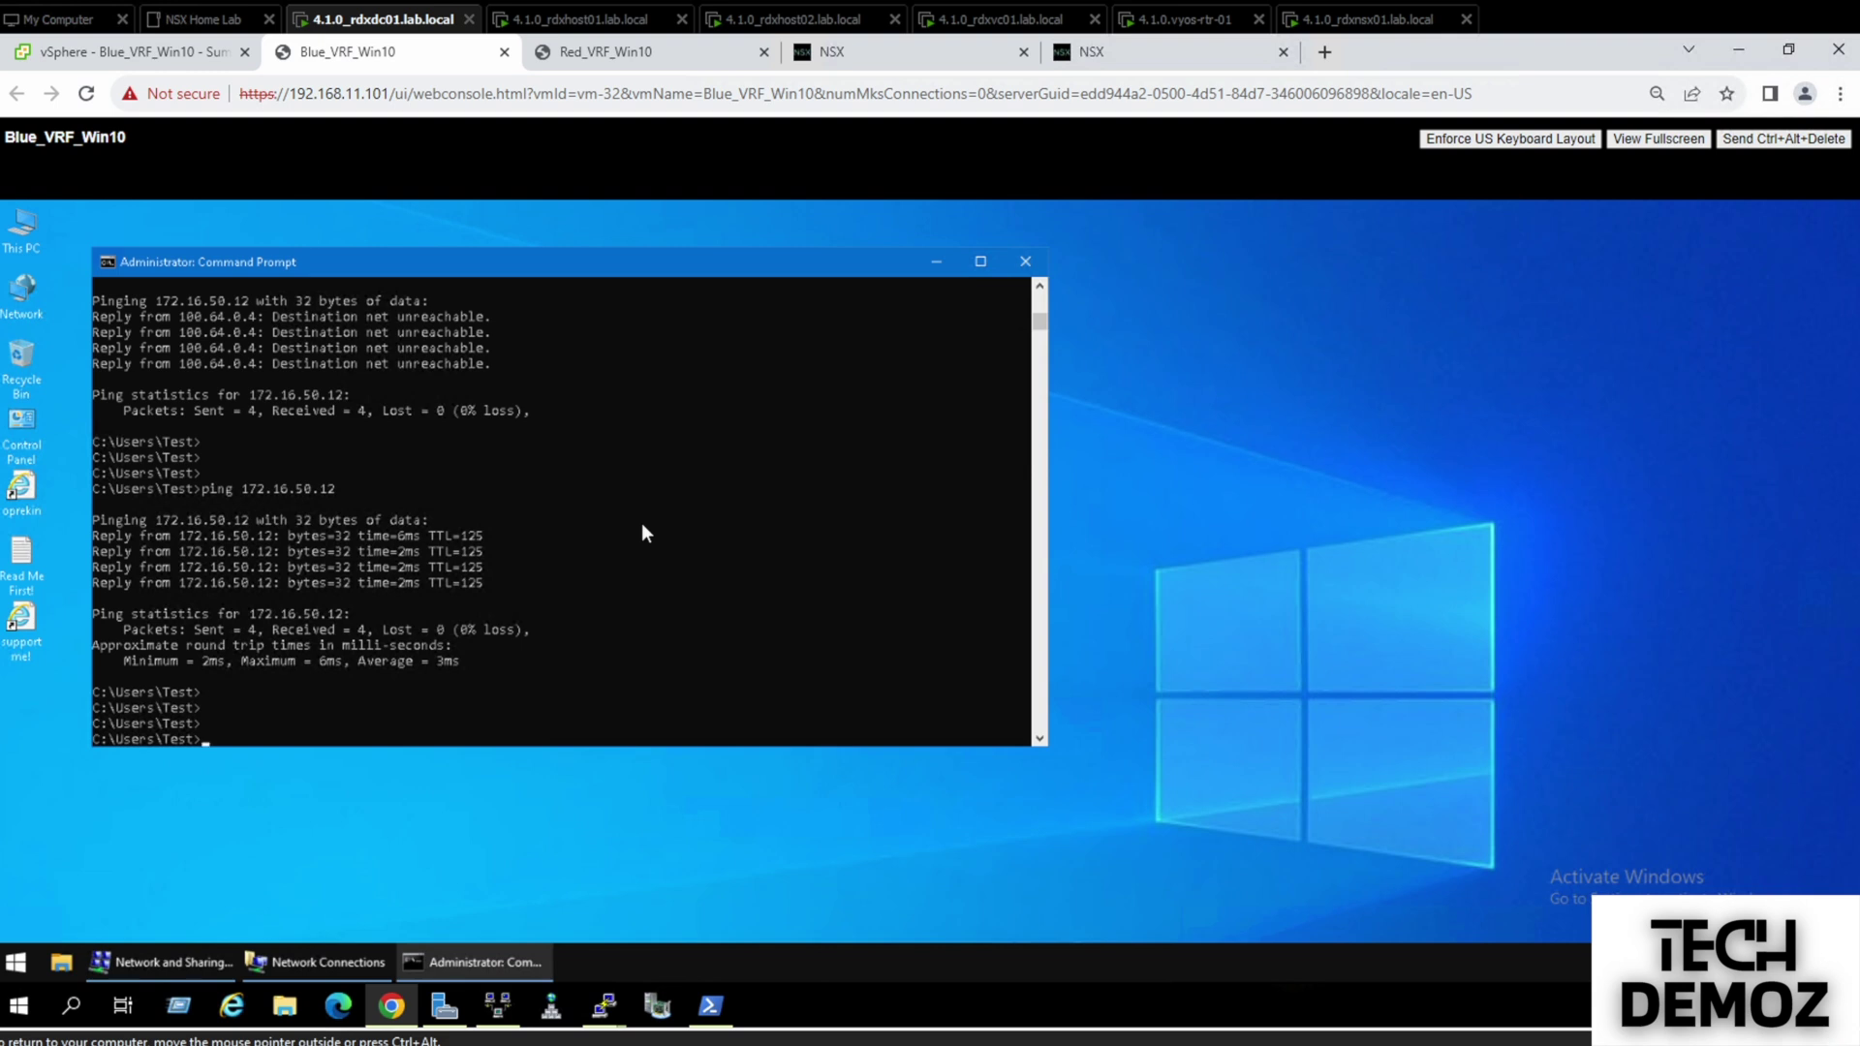
key(Up)
key(Return)
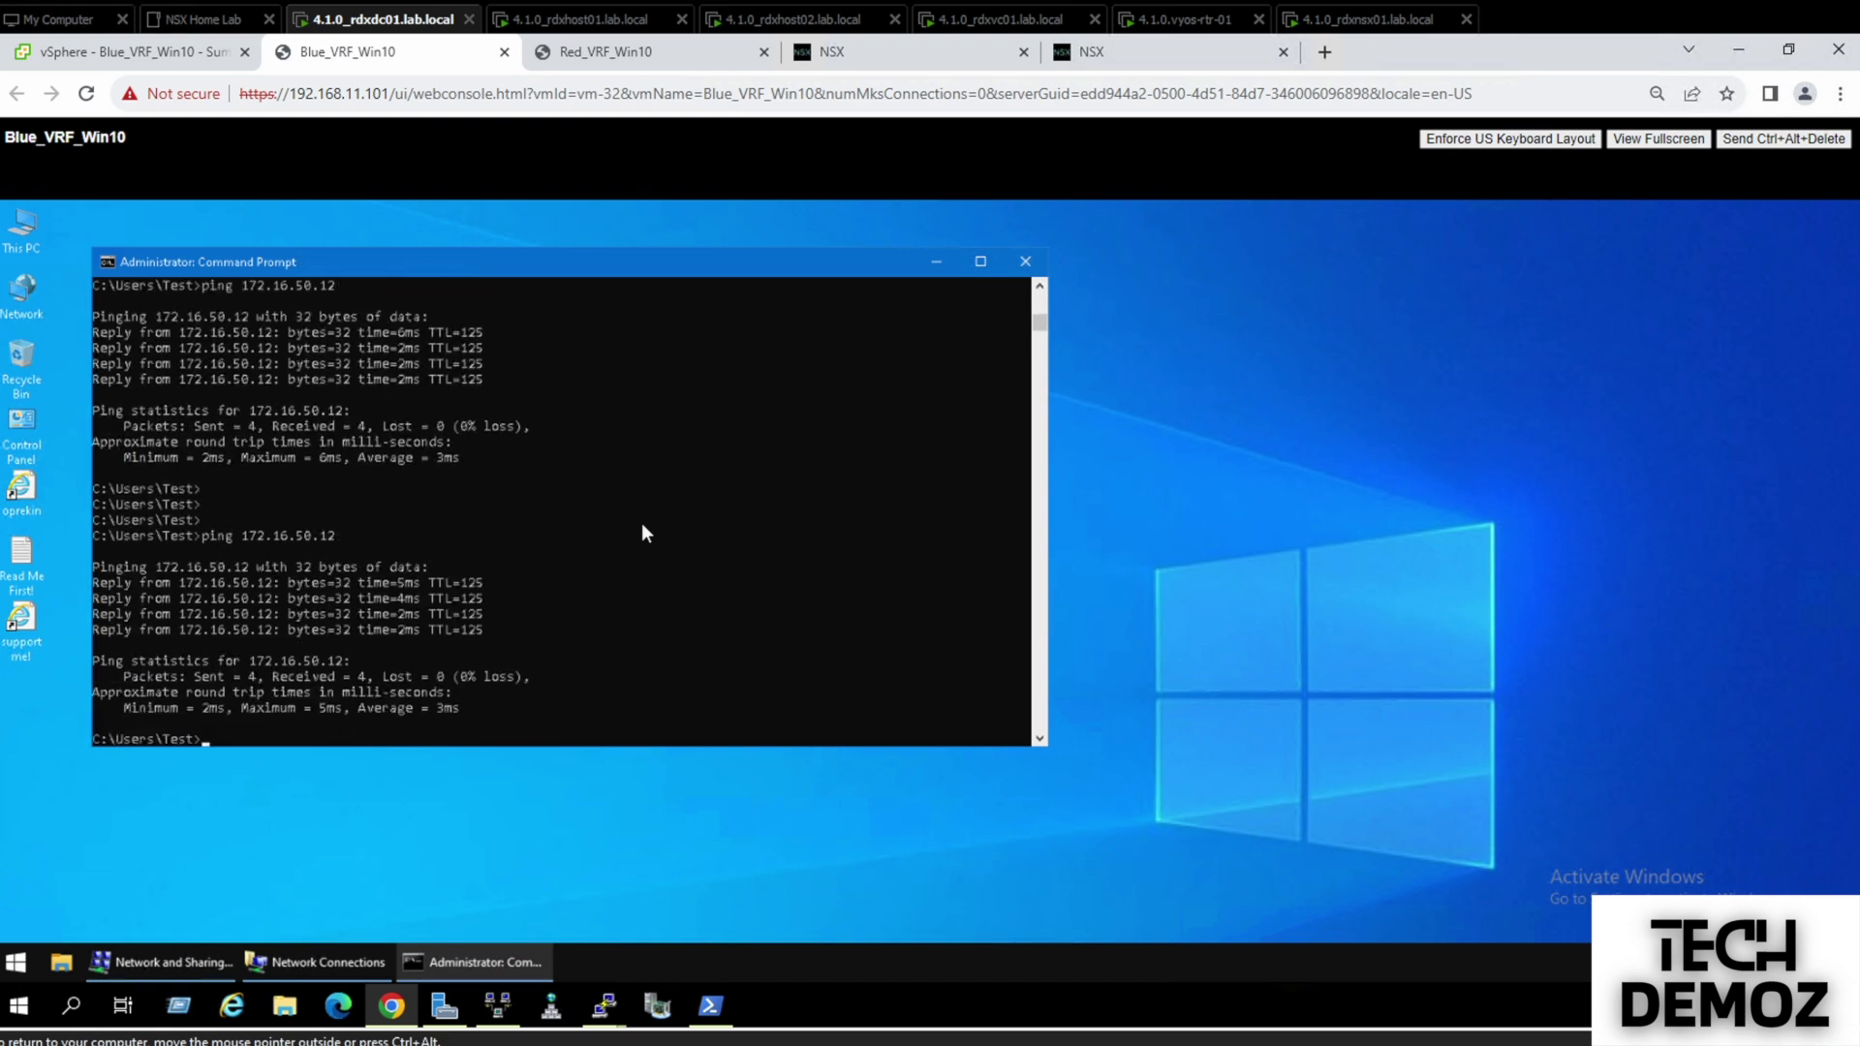
key(Return)
key(Return)
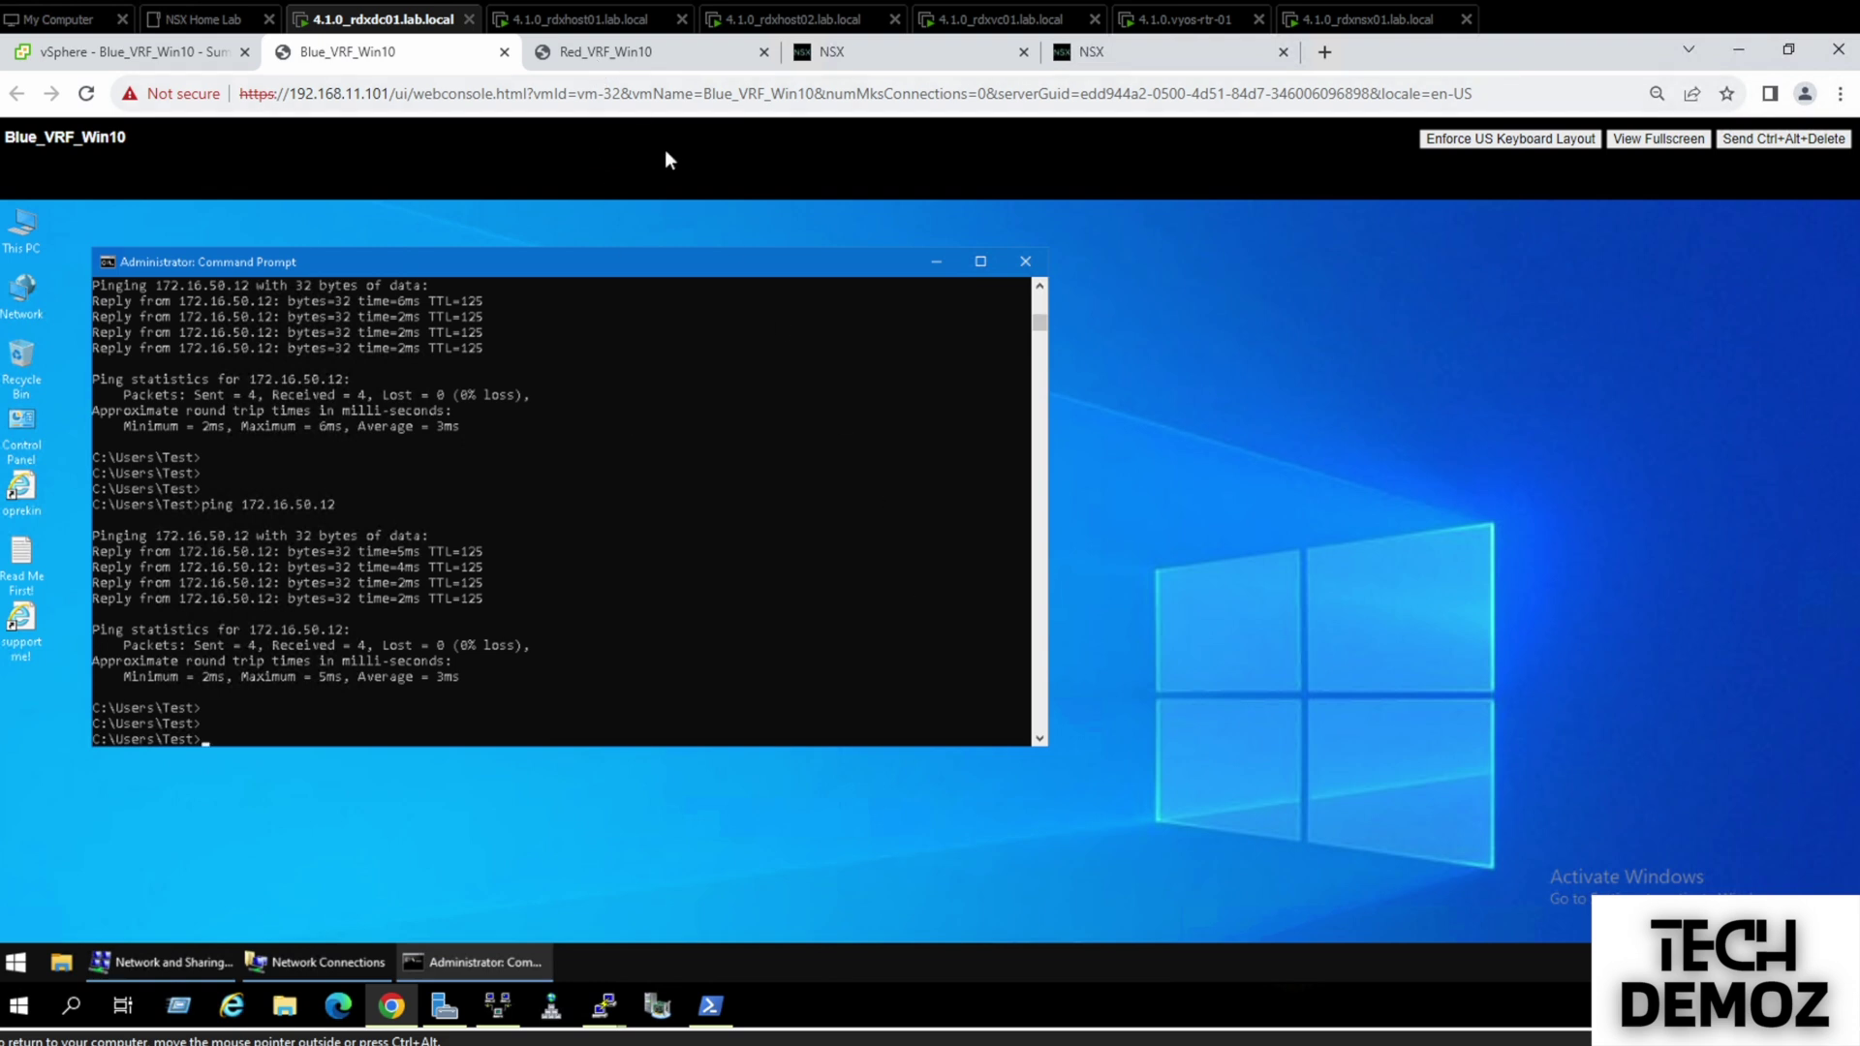
Switch to the Red_VRF_Win10 console and ping 172.16.40.11 from its command prompt
click(621, 53)
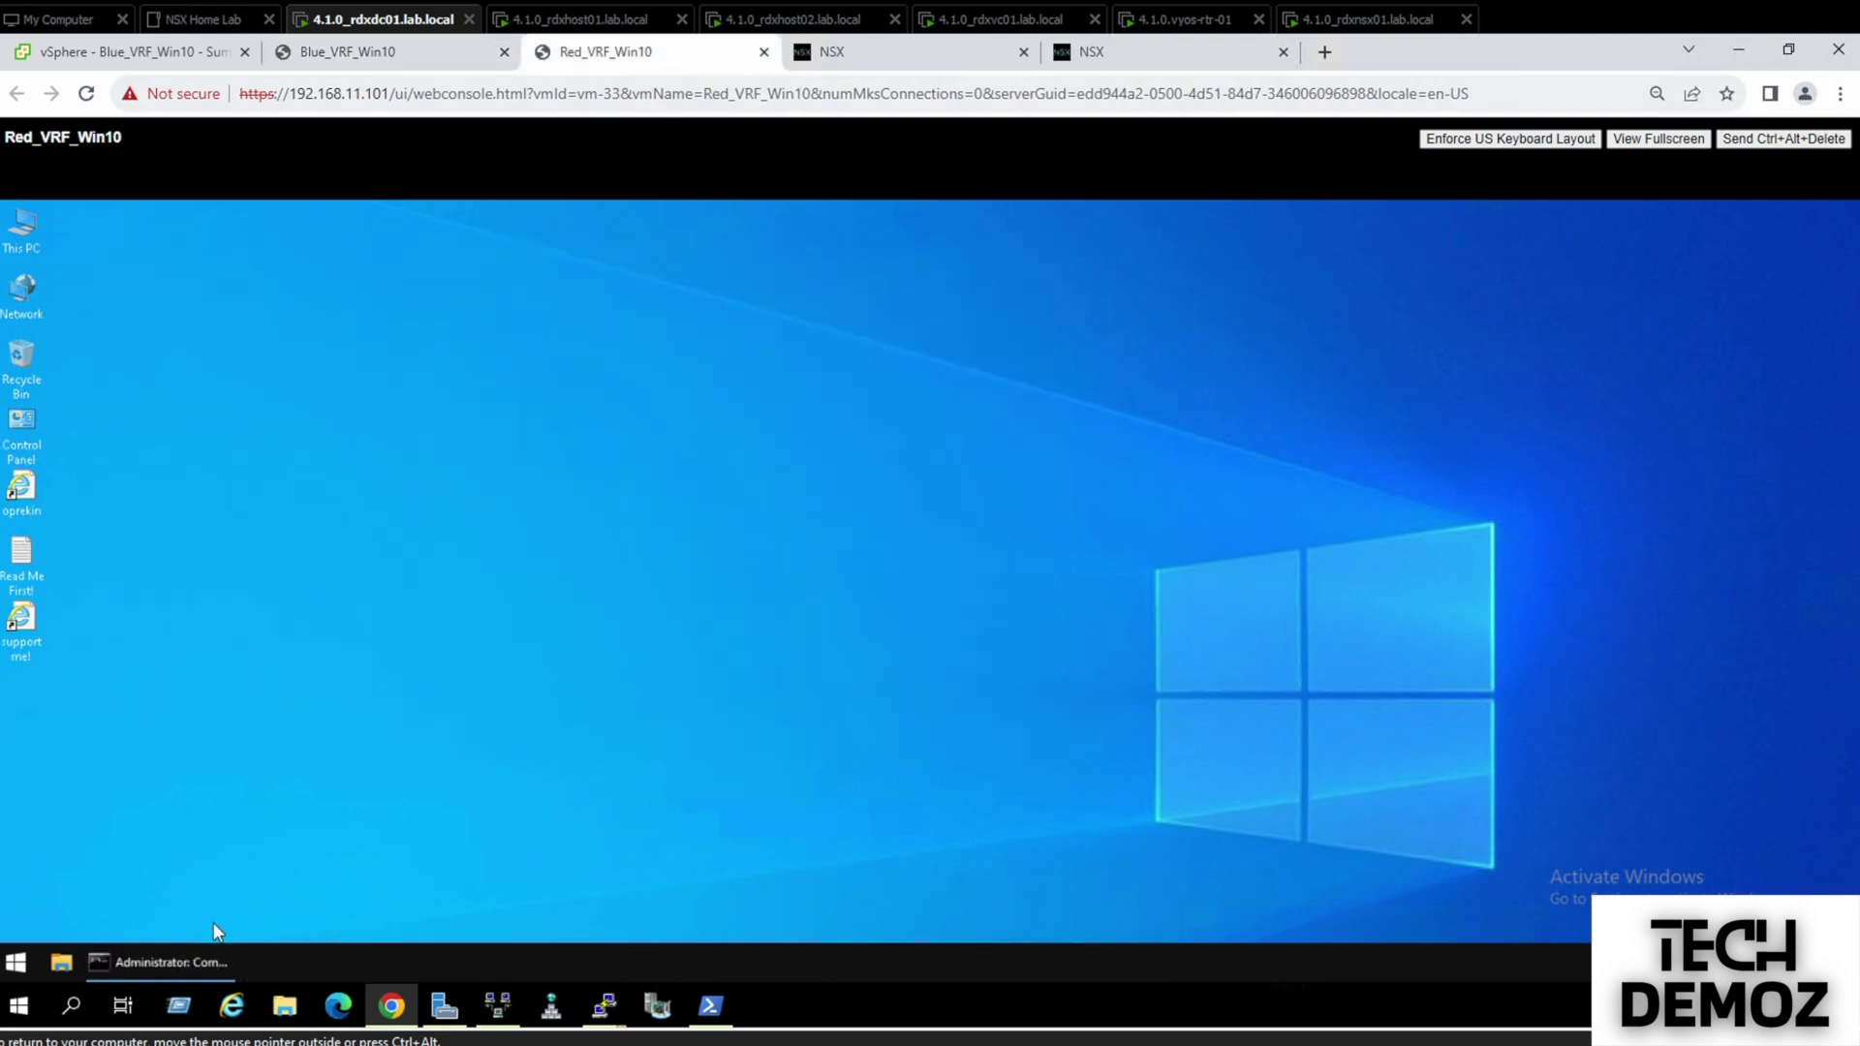
click(184, 961)
key(Up)
key(Return)
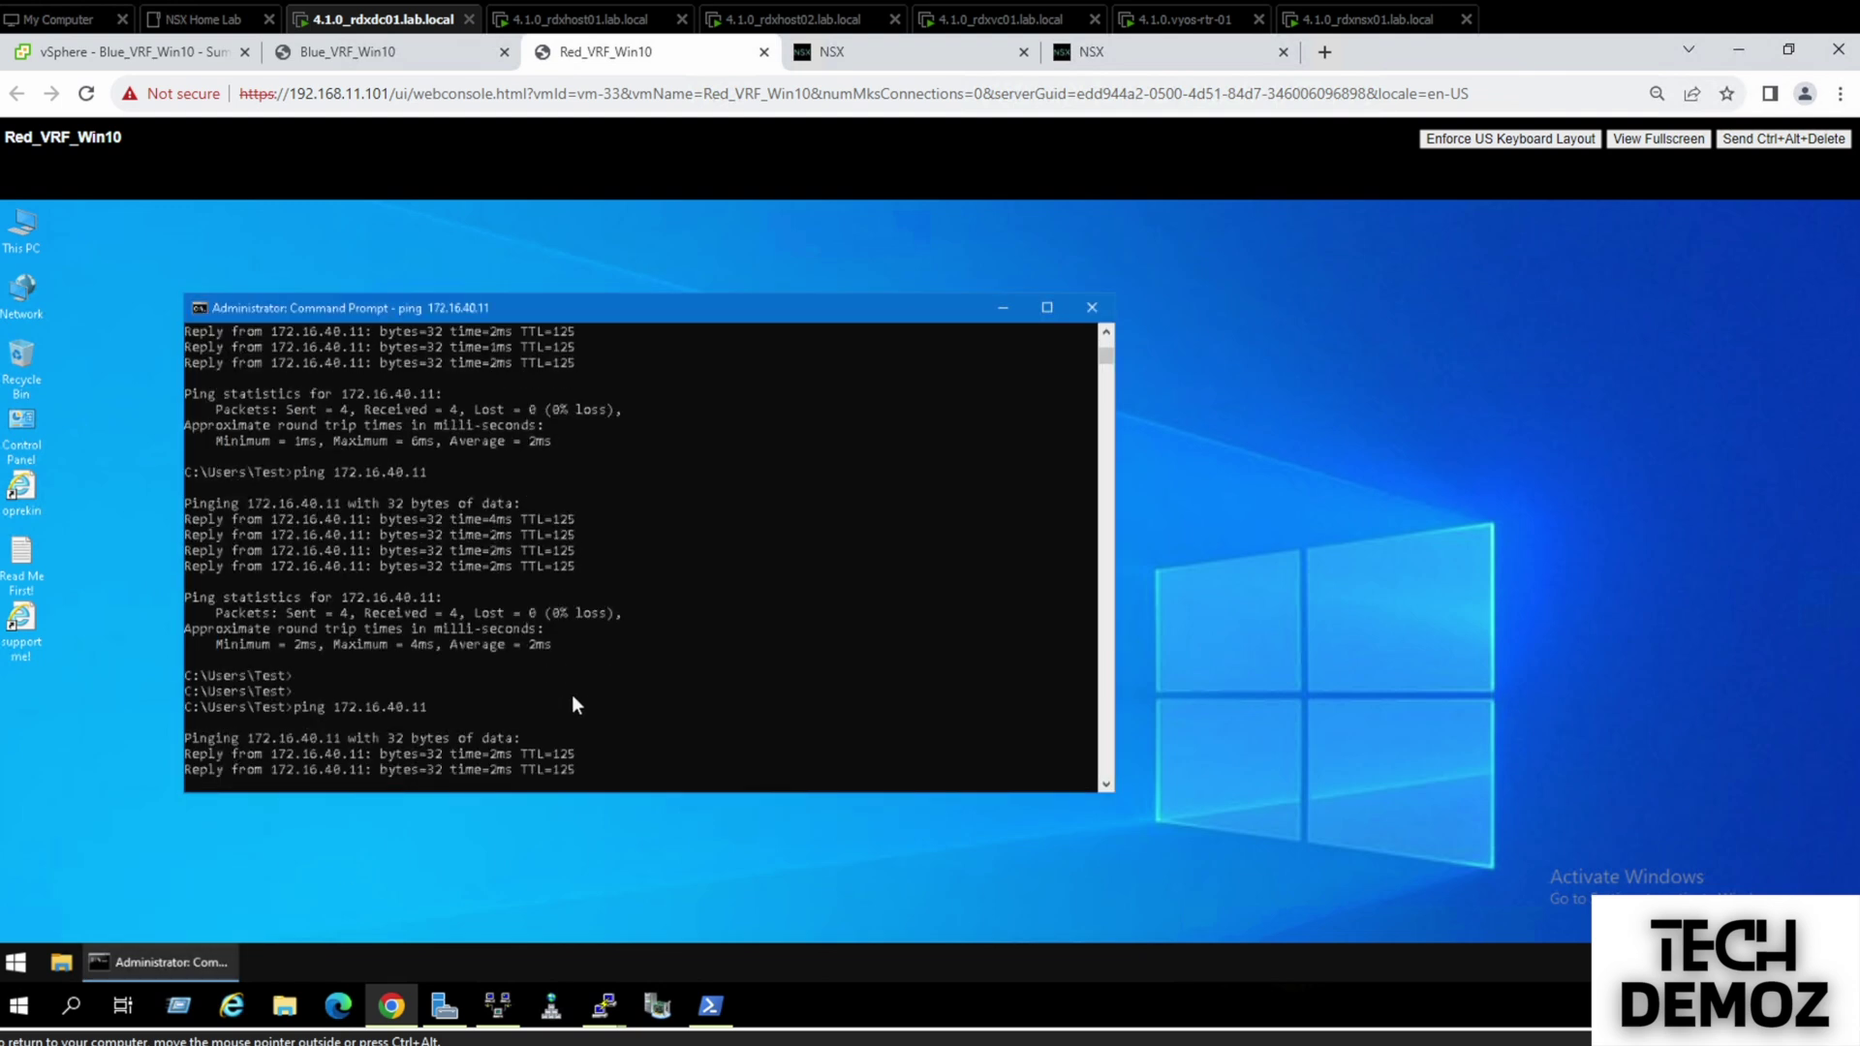
Start a continuous ping to 172.16.40.11 with the -t option on Red_VRF_Win10
key(Up)
text(-t)
key(Return)
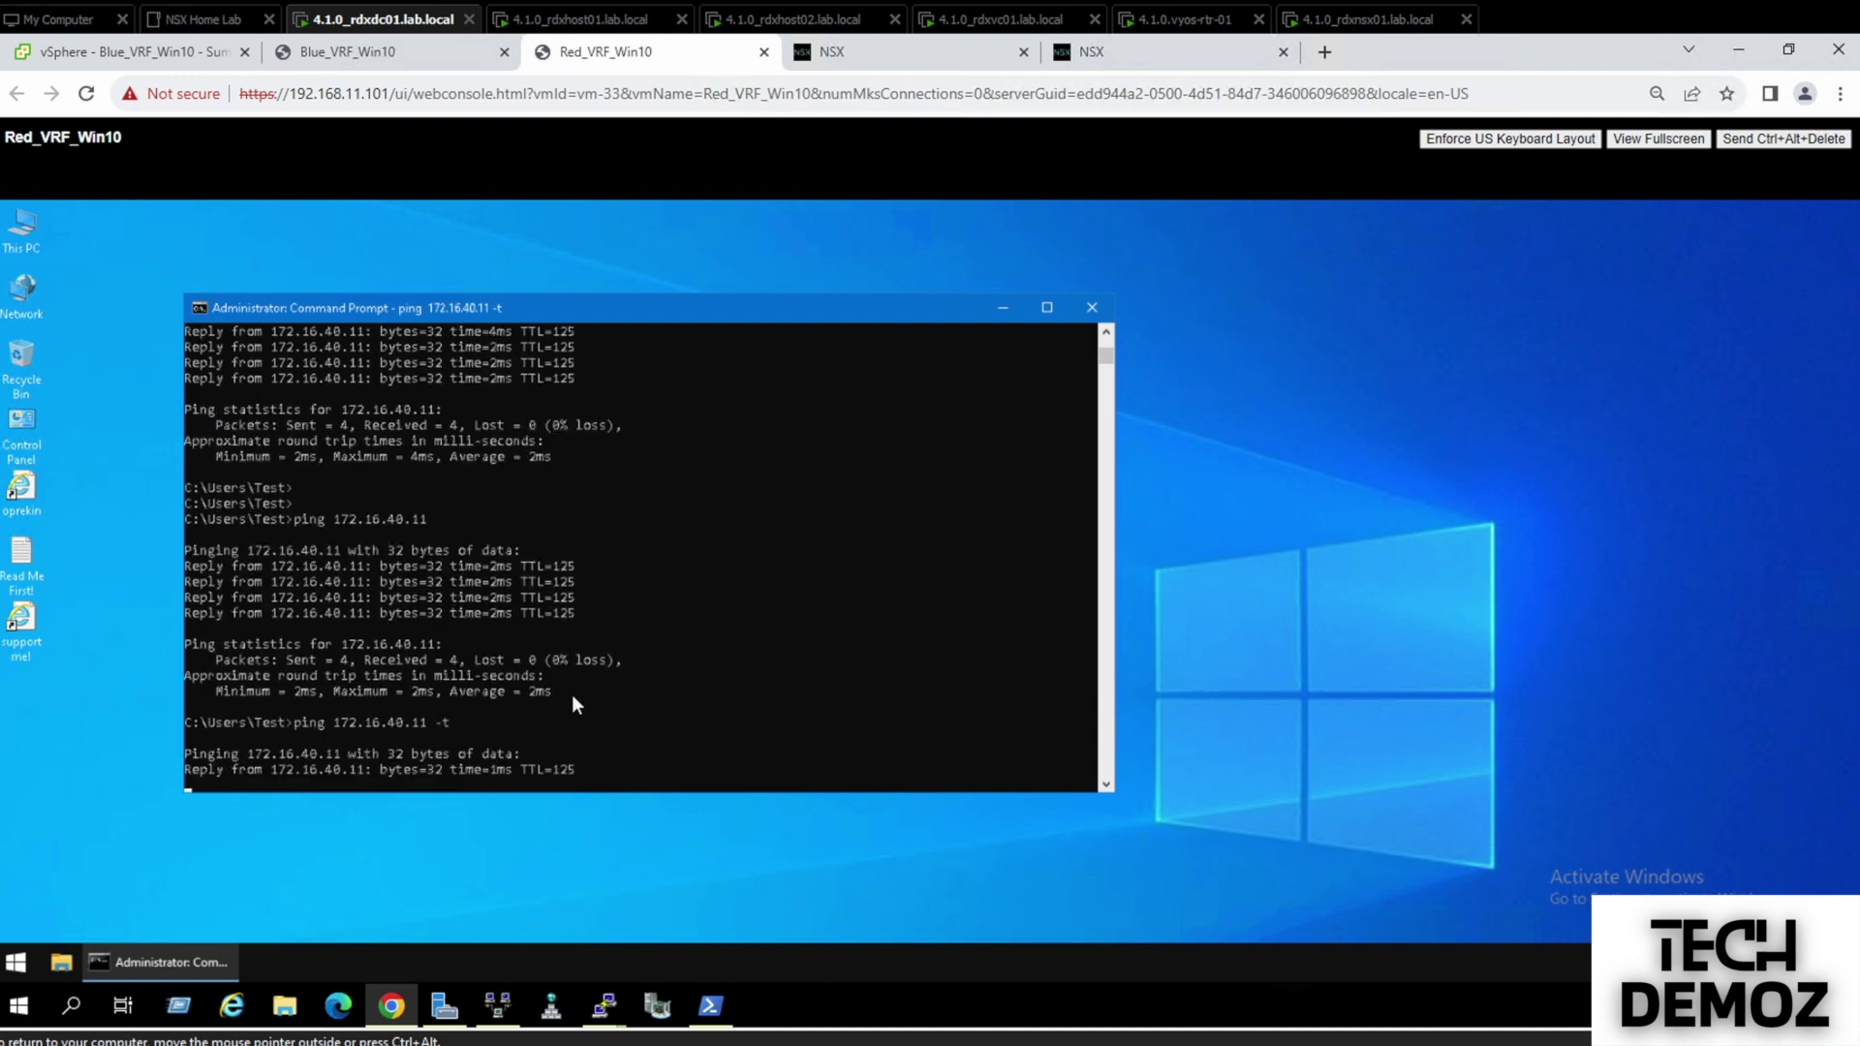
Start a continuous ping to 172.16.50.12 with the -t option on Blue_VRF_Win10
click(380, 64)
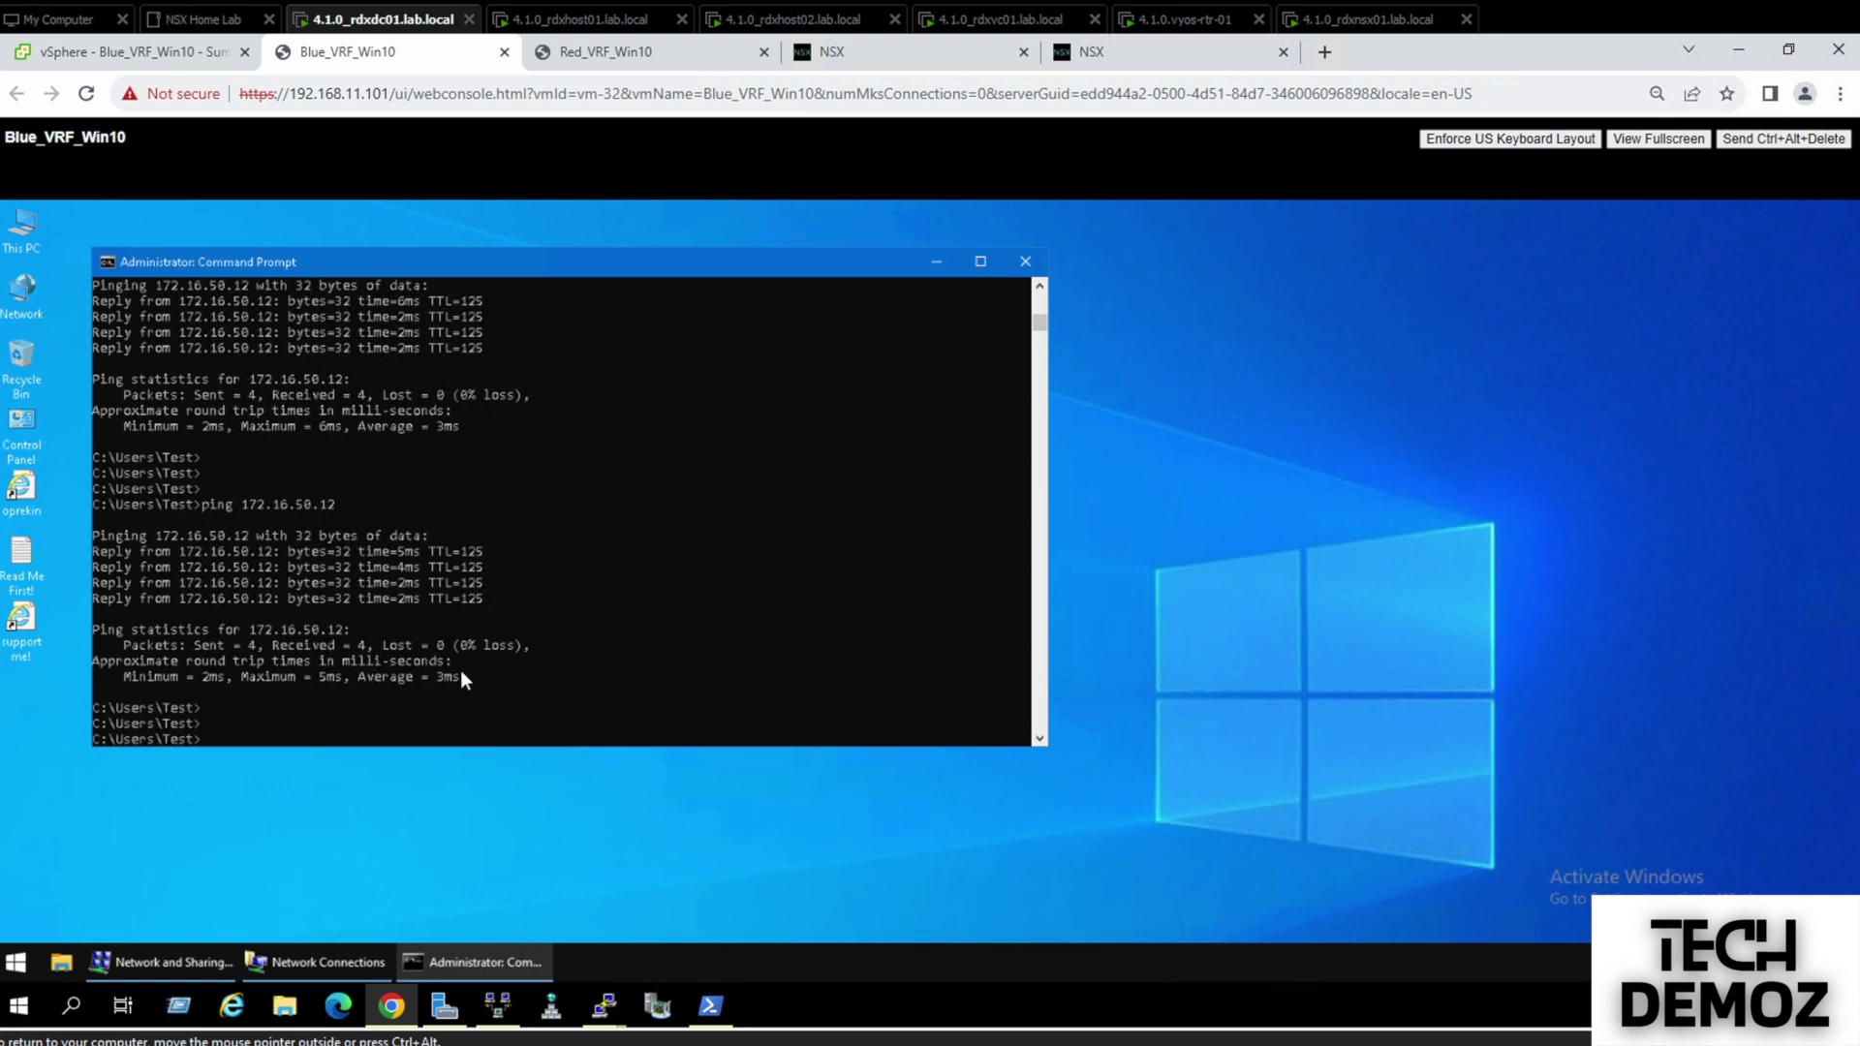
key(Up)
text(-)
text(t)
key(Return)
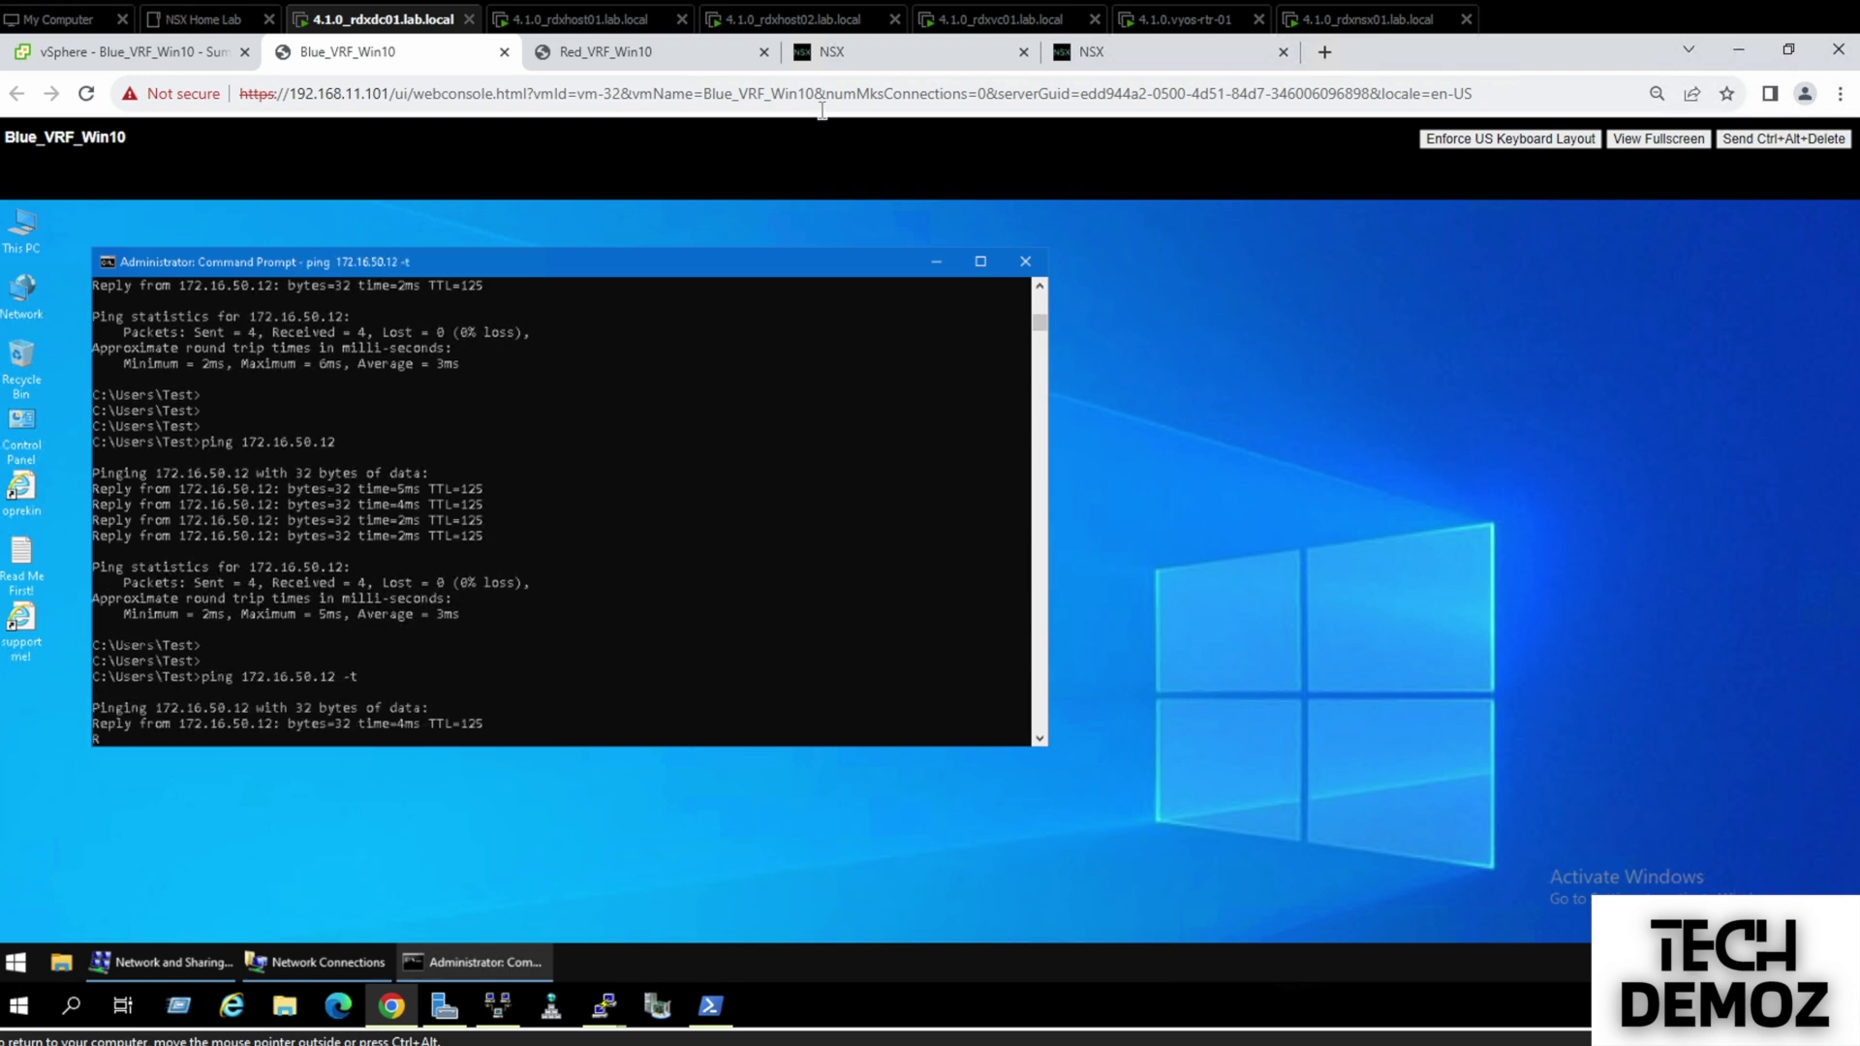
In NSX, delete the static route for 172.16.50.0/24 from the T0-VRF-Blue gateway and finish editing the gateway
click(841, 56)
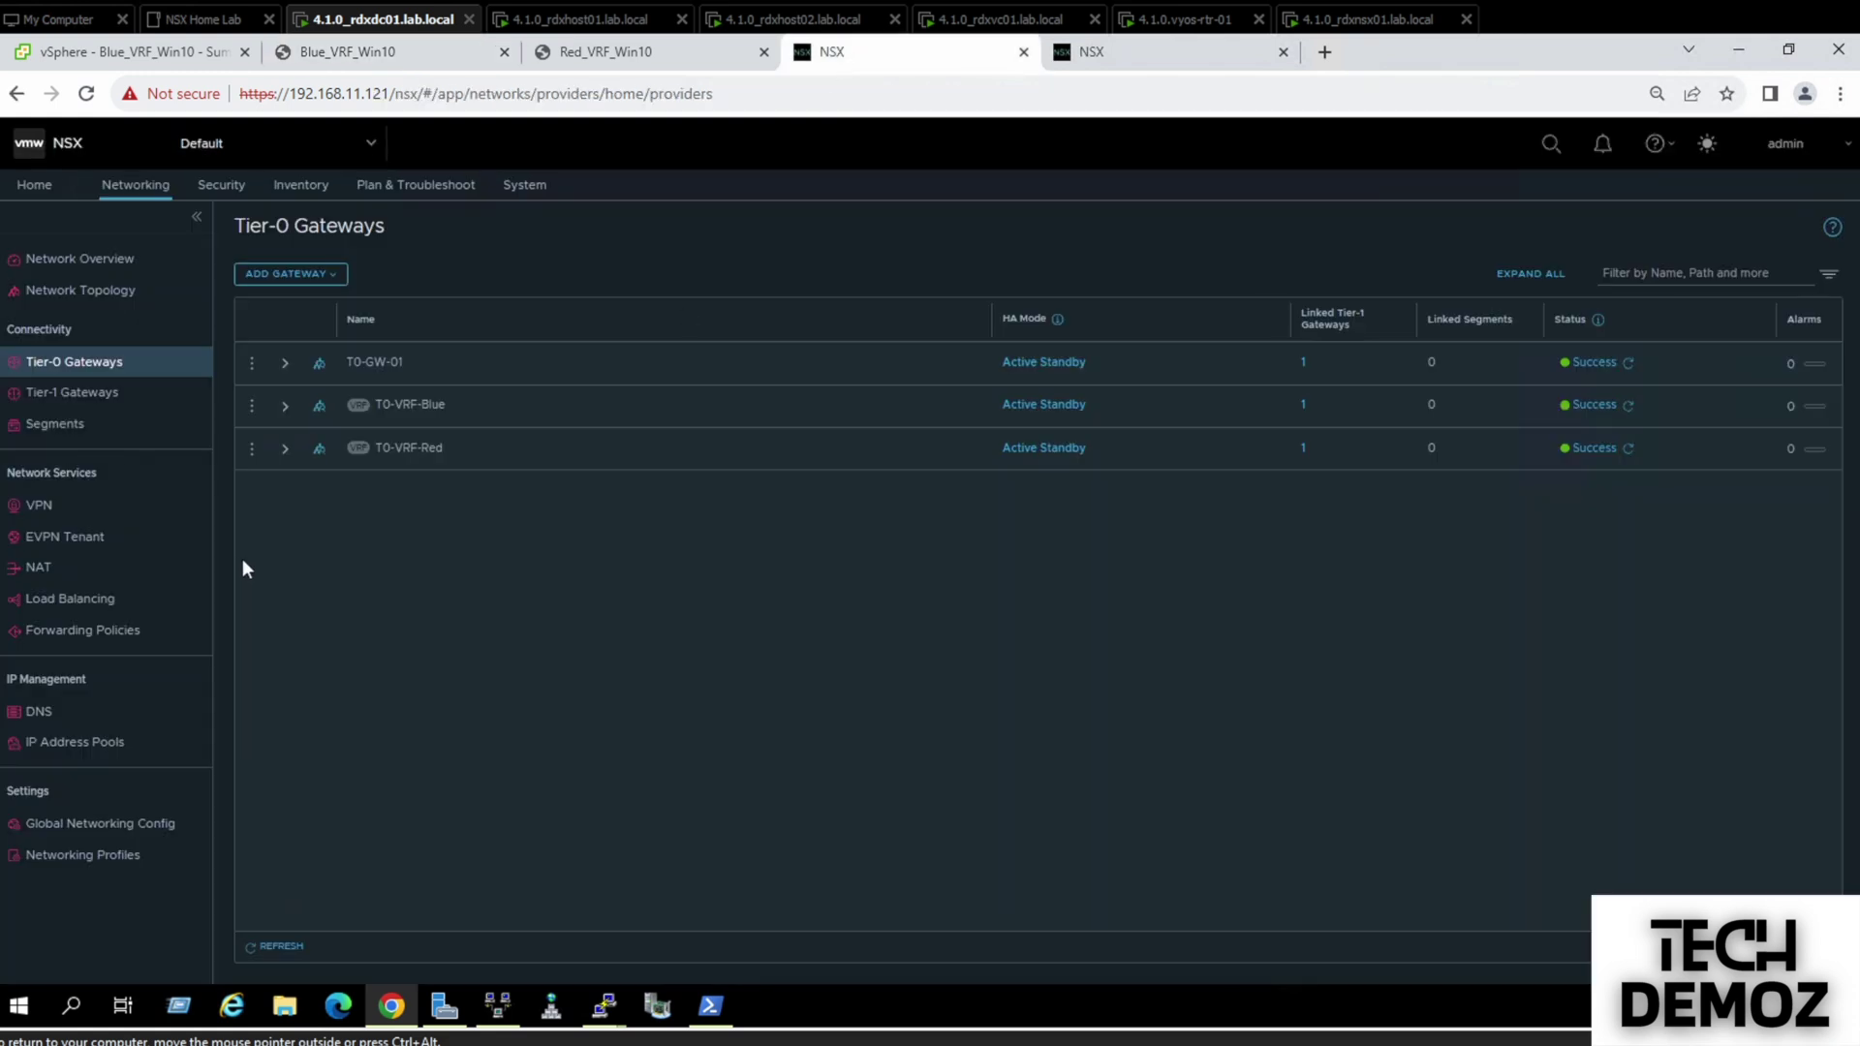
click(252, 407)
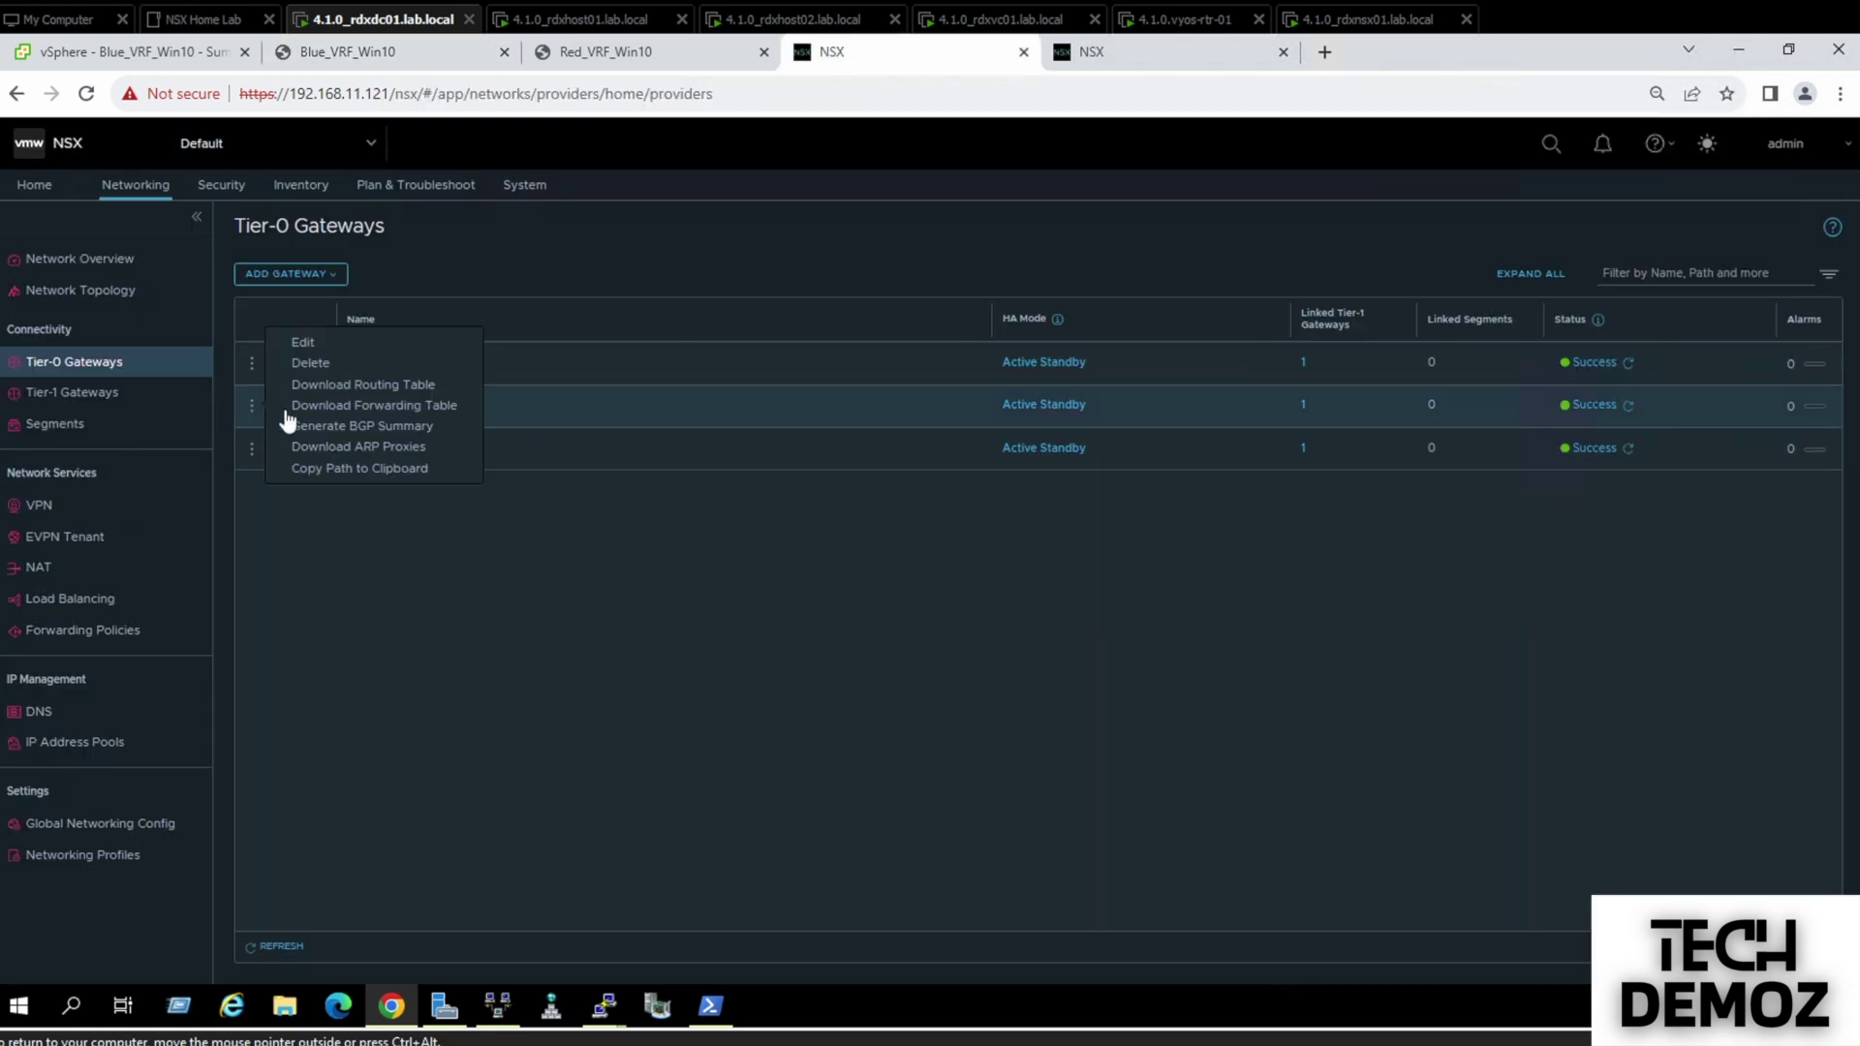
click(298, 343)
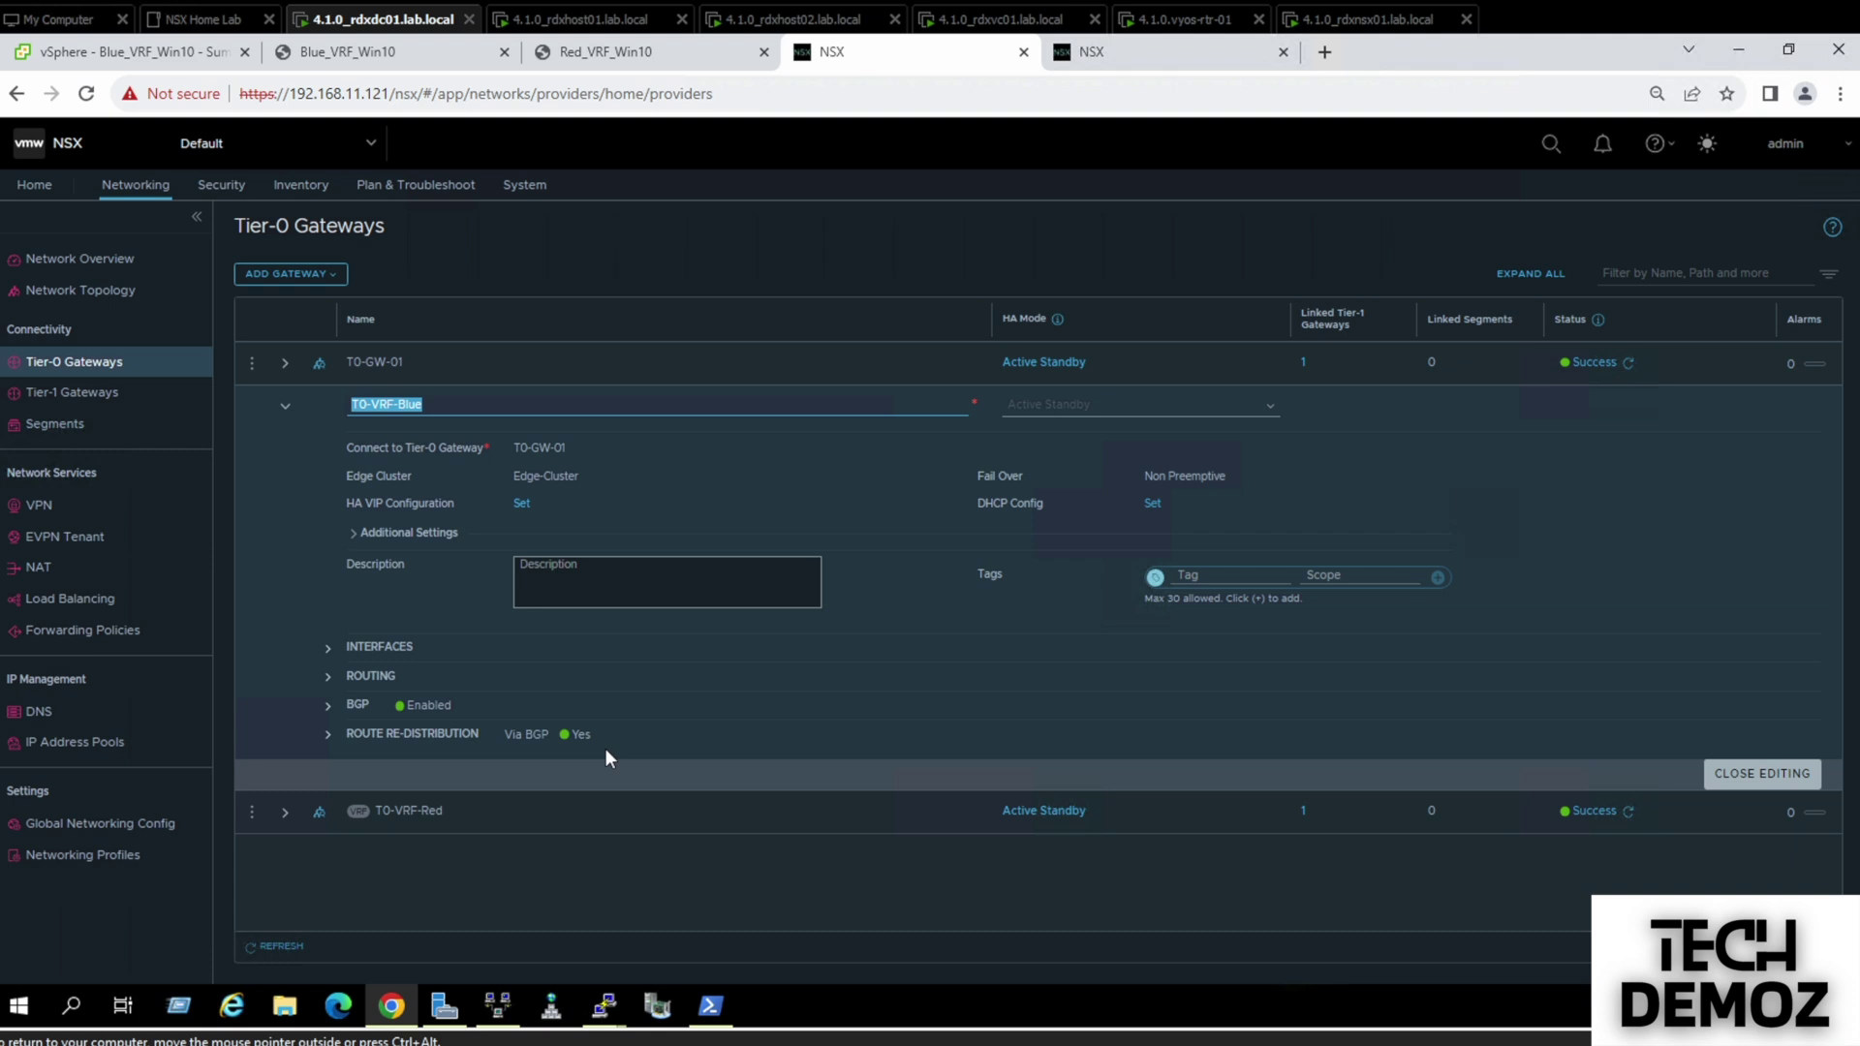
click(327, 678)
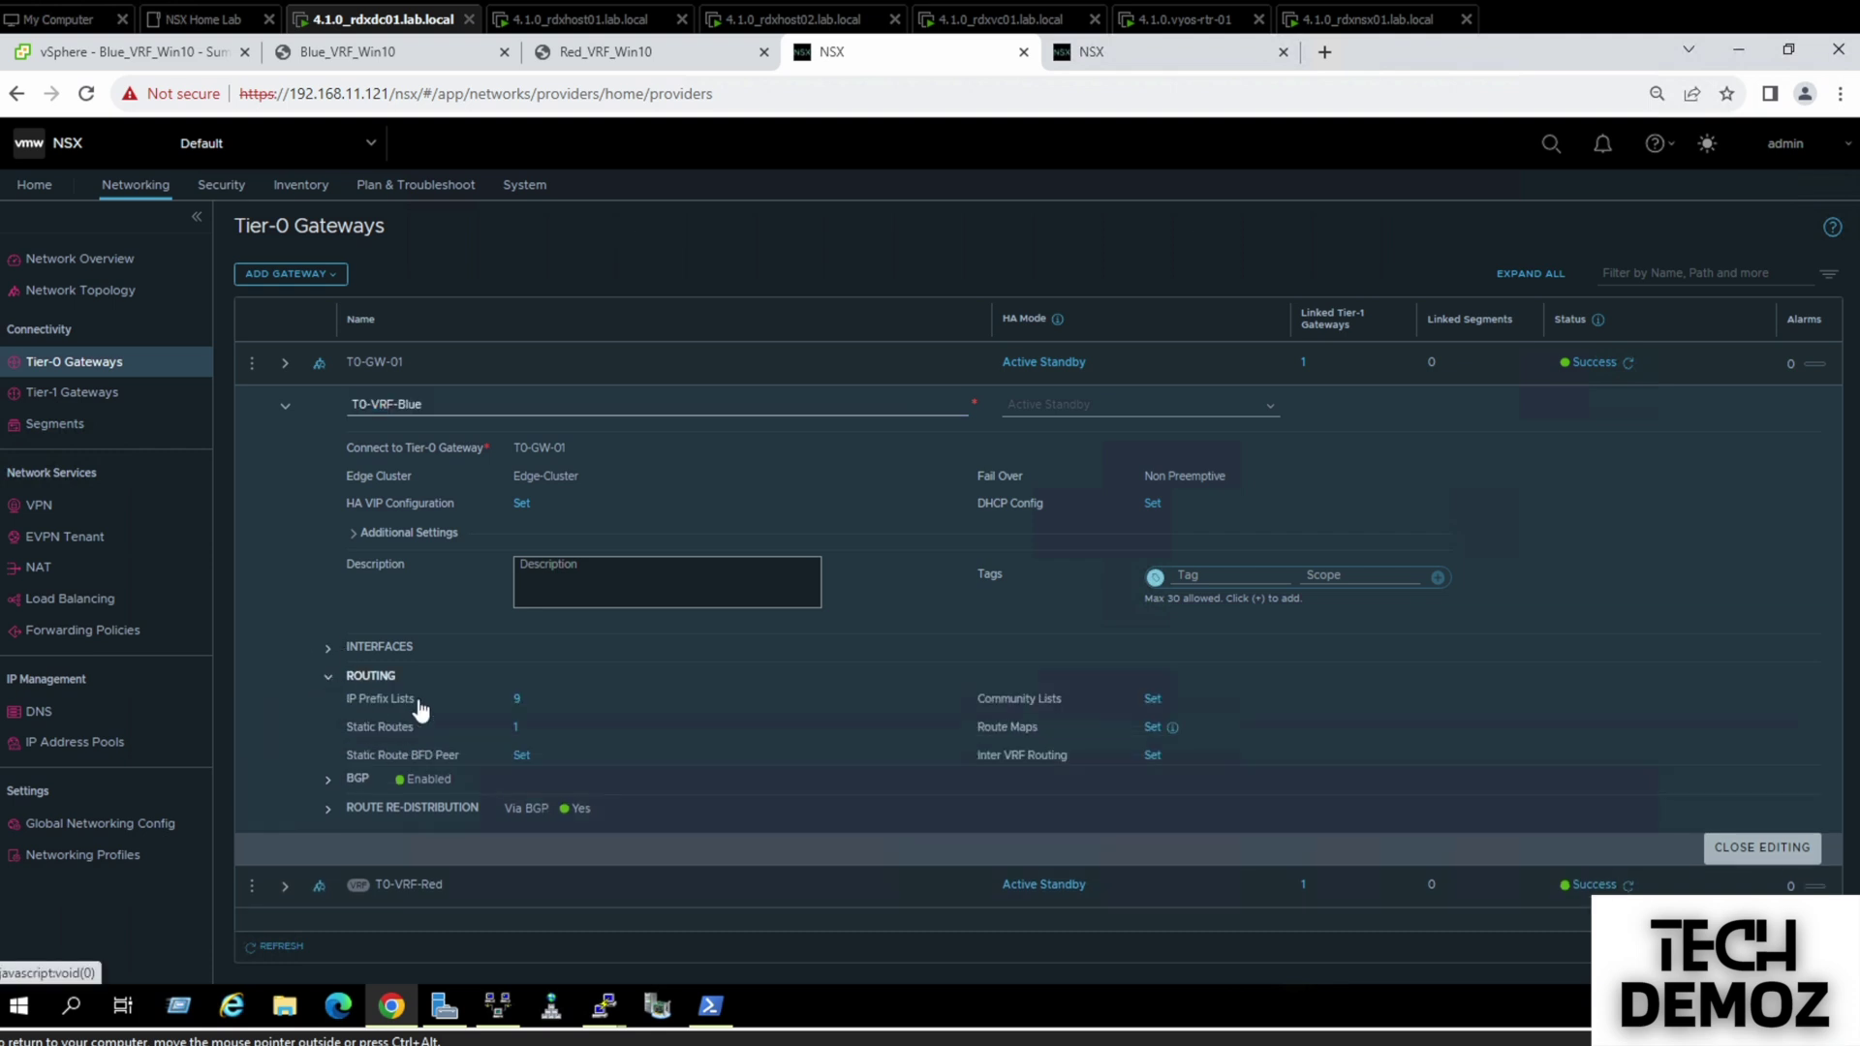
click(517, 728)
click(590, 476)
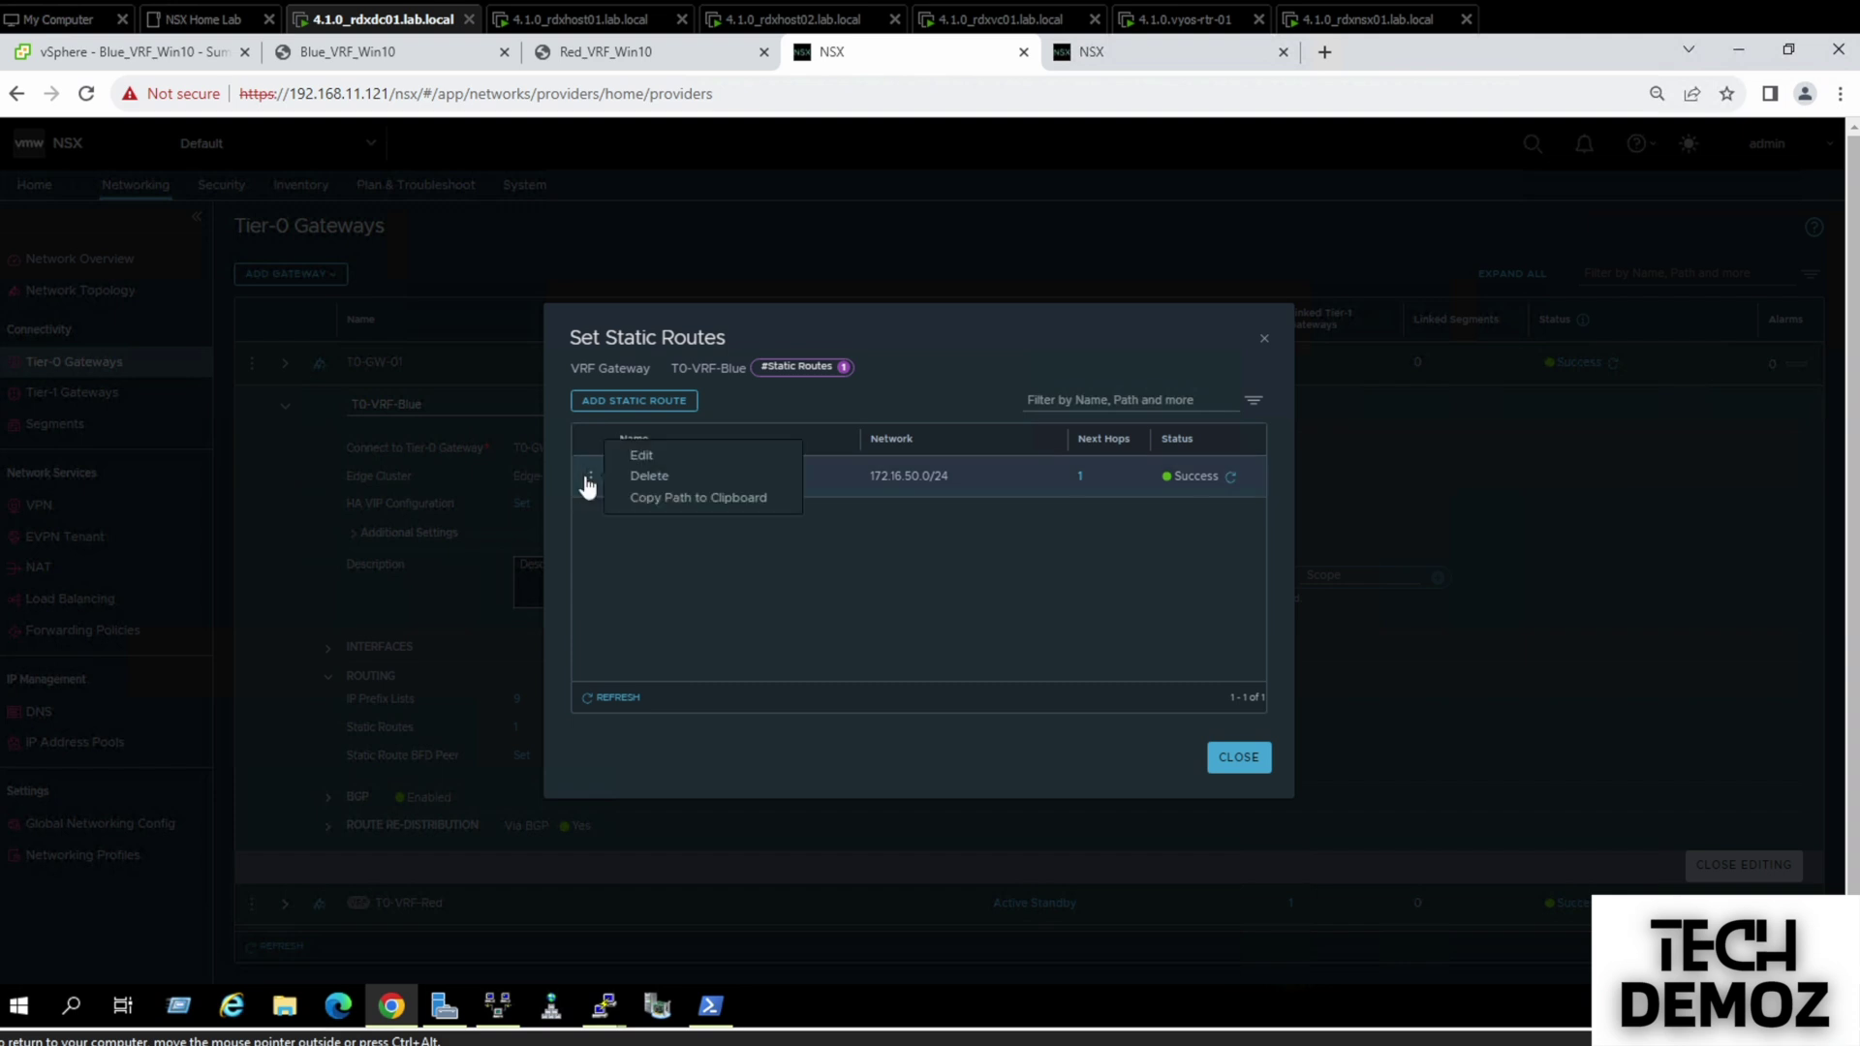
click(647, 476)
click(1109, 604)
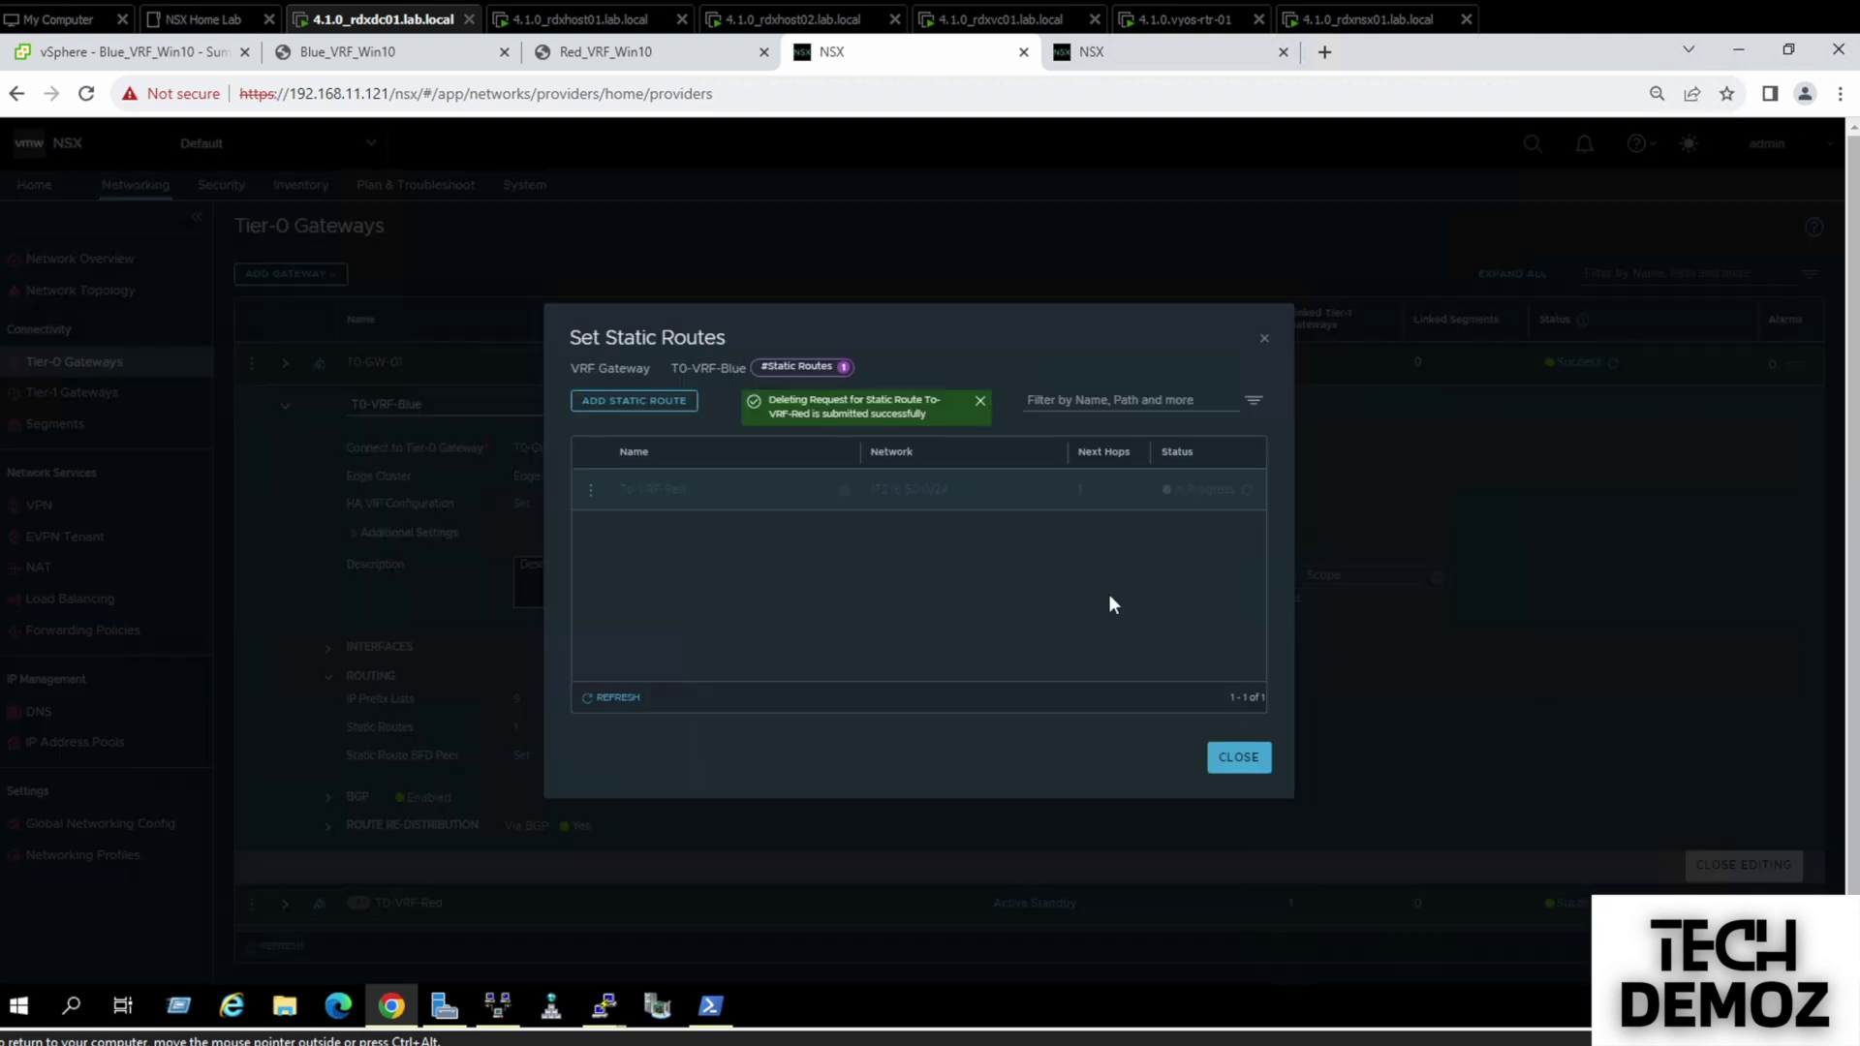
click(1240, 757)
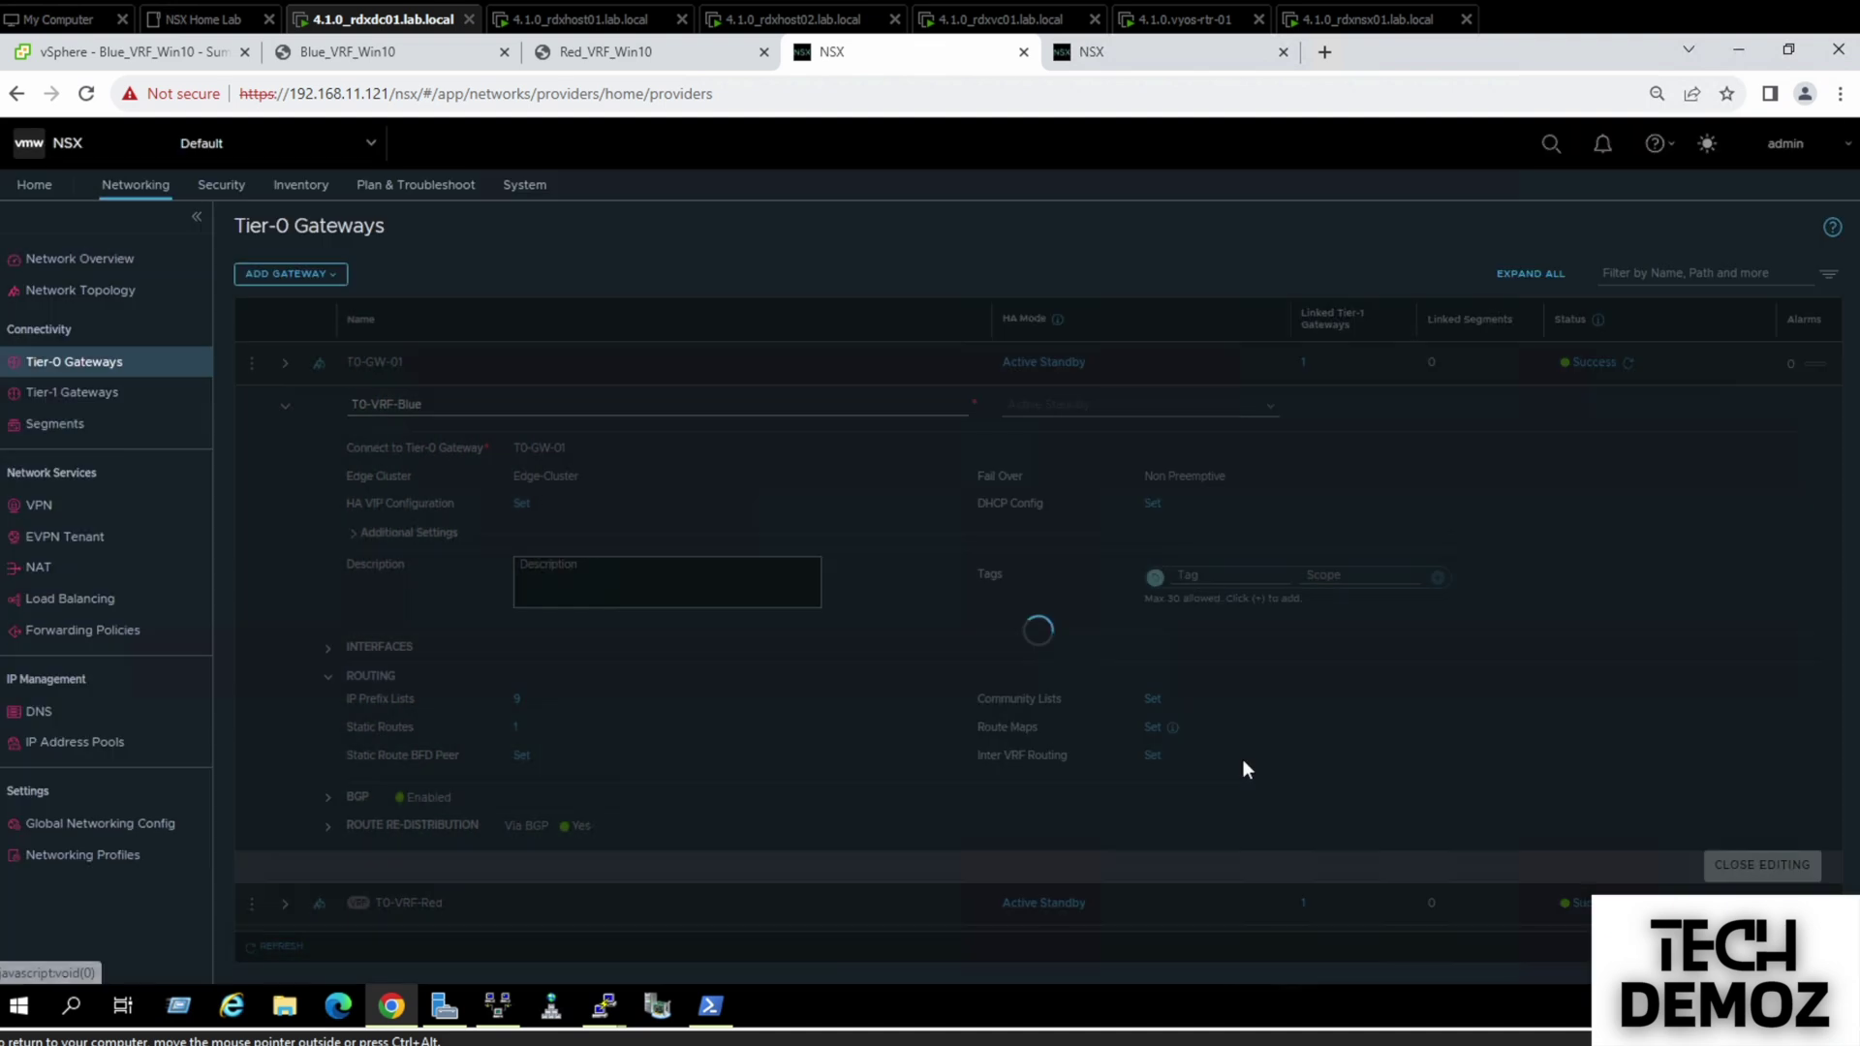
click(1744, 865)
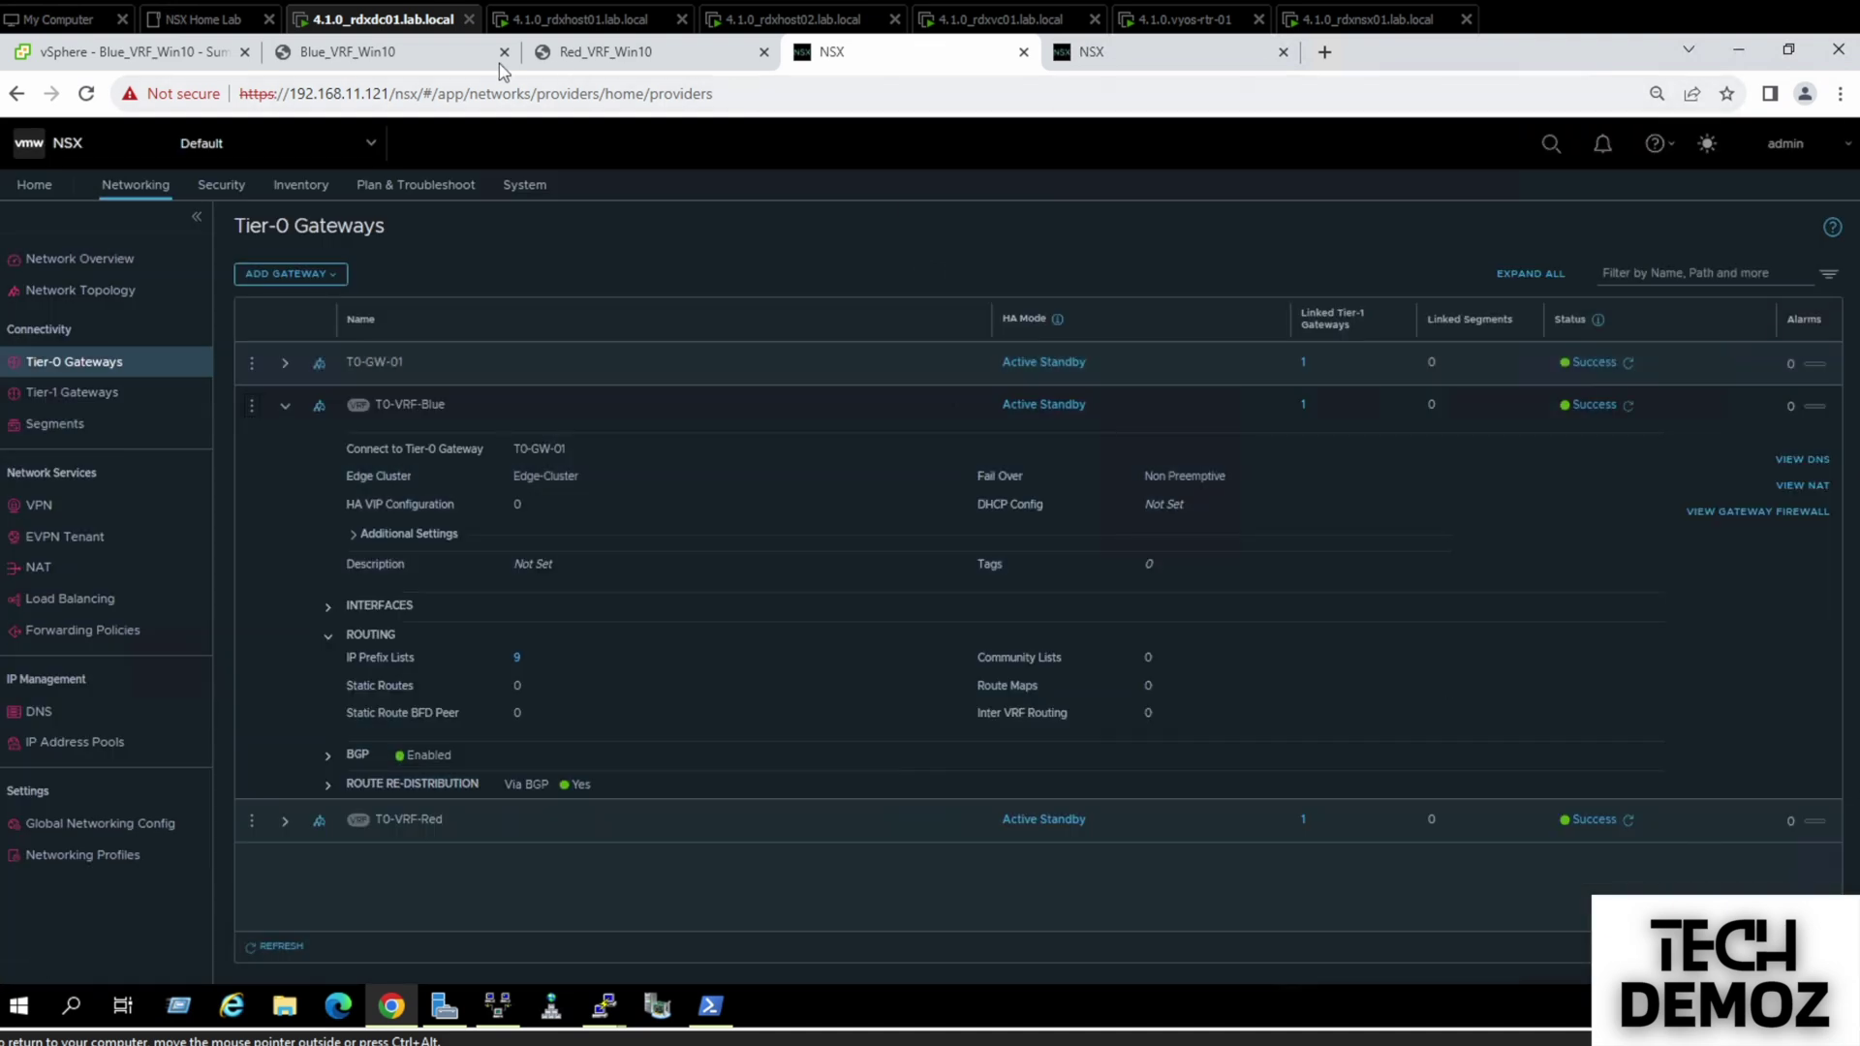
Check the running pings in the Blue_VRF_Win10 and Red_VRF_Win10 consoles after the T0-VRF-Blue route removal
click(373, 56)
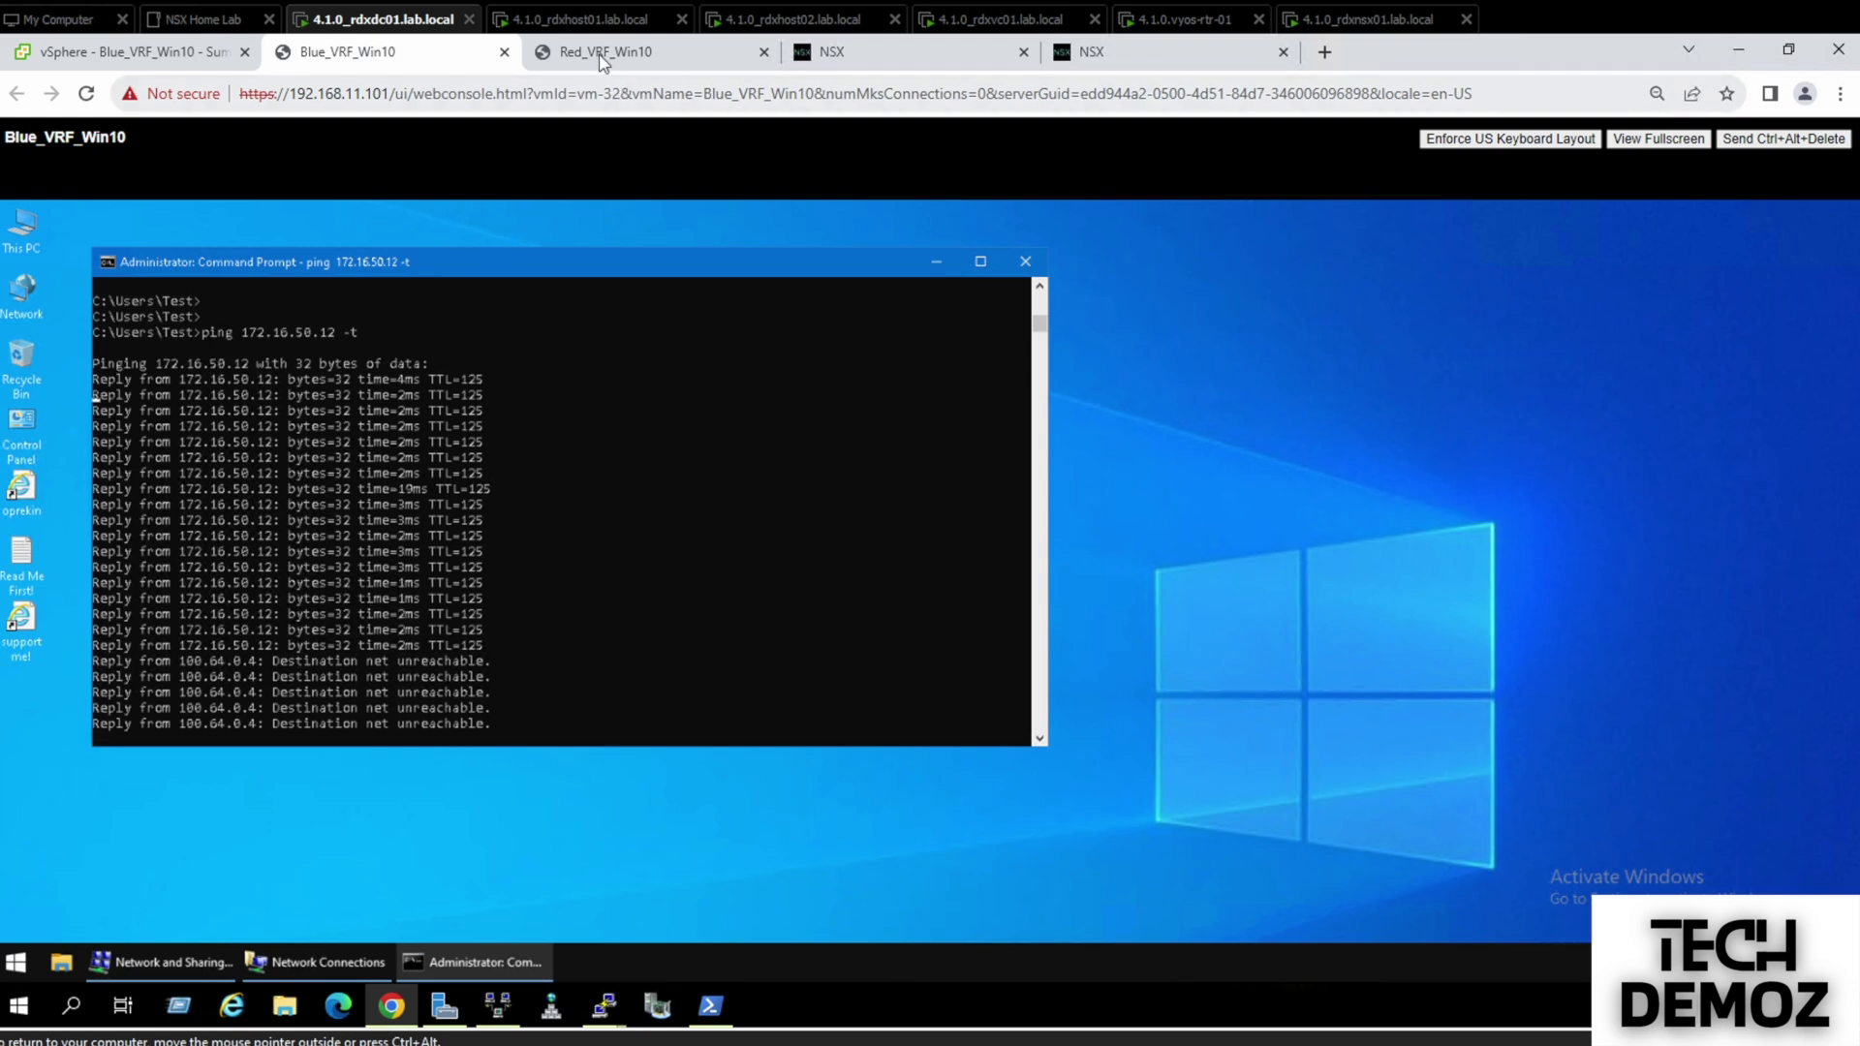
click(601, 55)
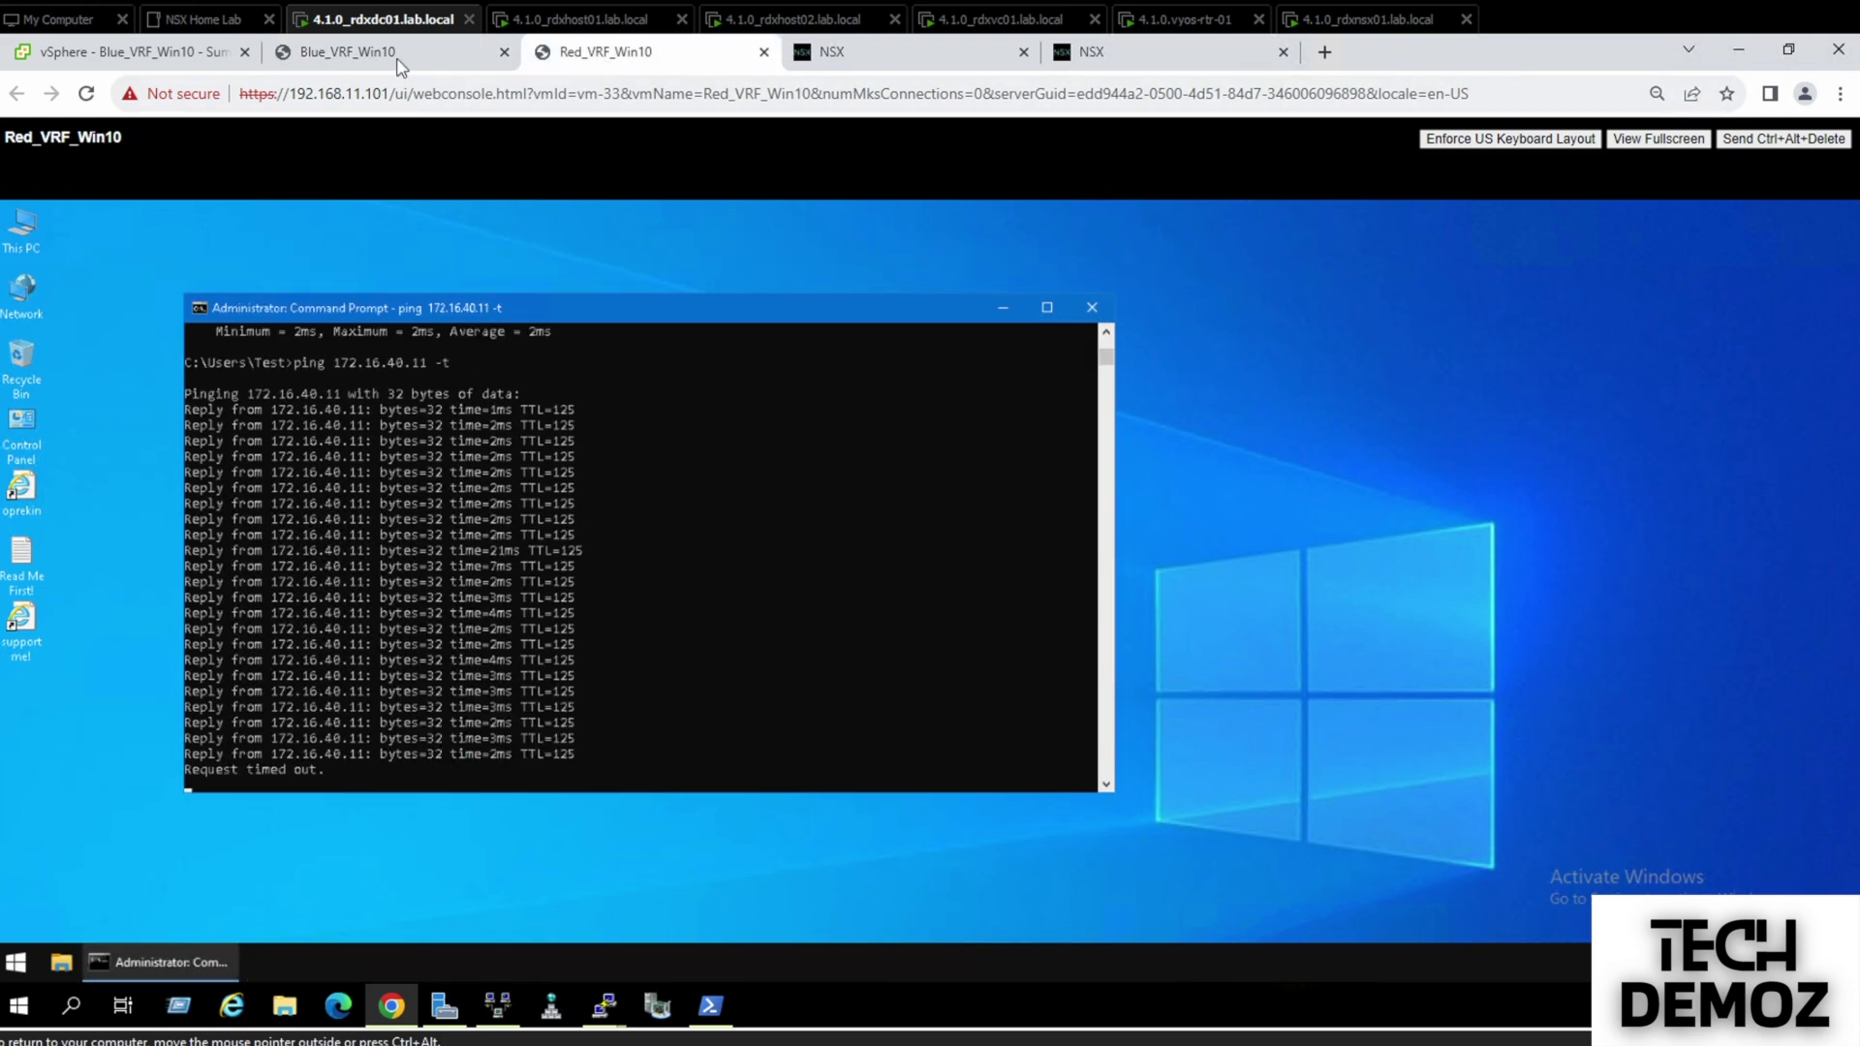
click(392, 64)
click(581, 60)
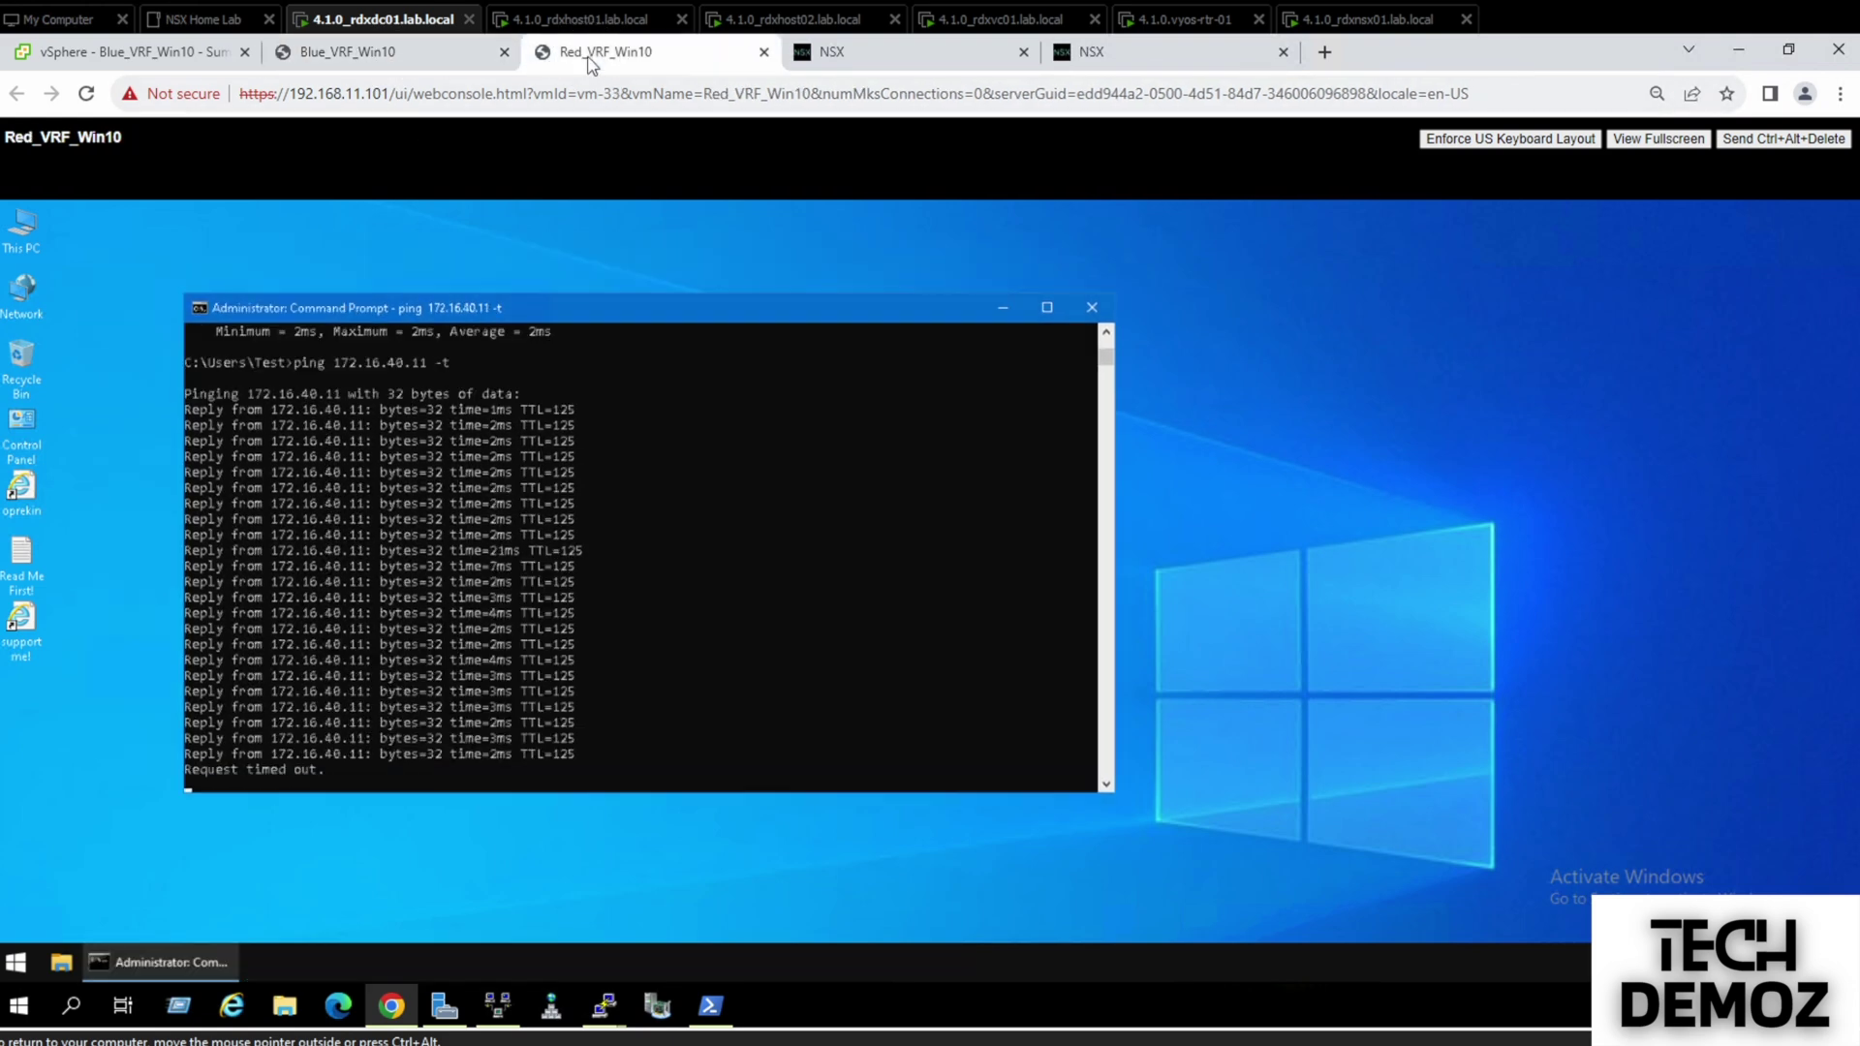
In NSX, delete the To-VRF-Blue static route for 172.16.40.0/24 from the T0-VRF-Red gateway
click(861, 54)
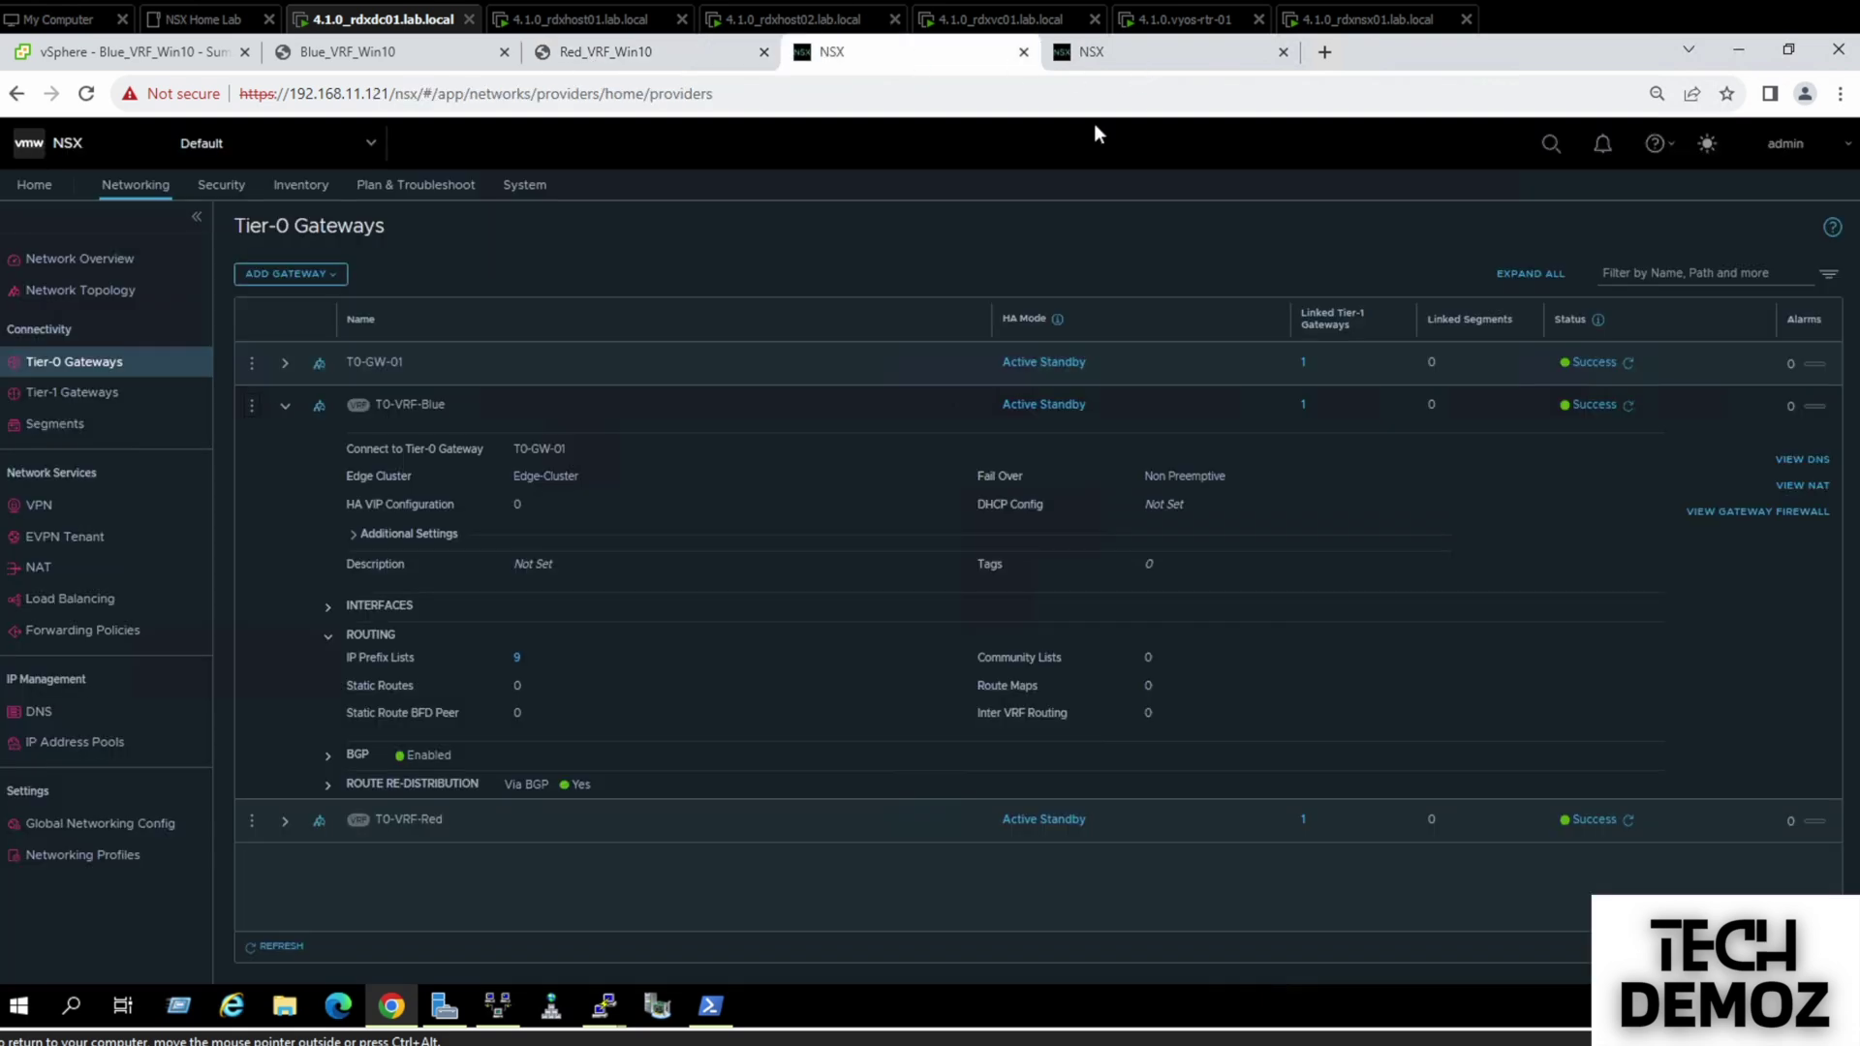
click(285, 407)
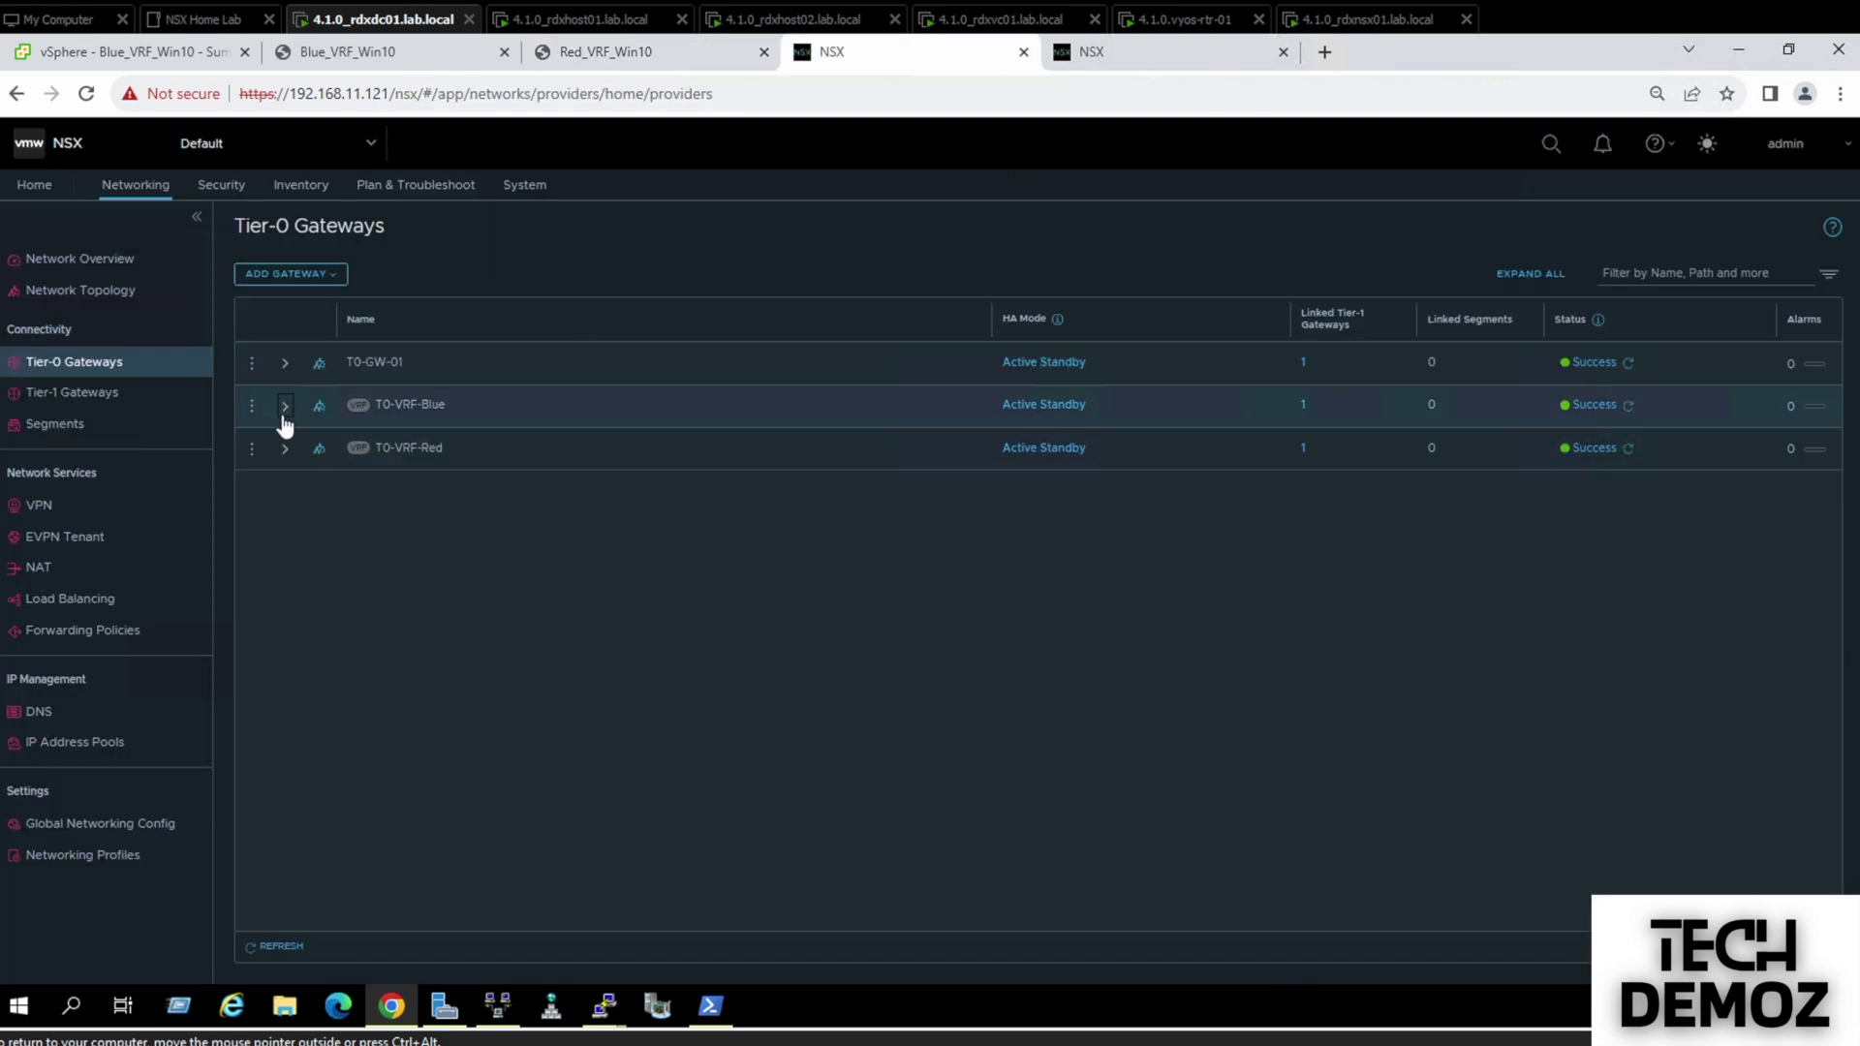
click(253, 450)
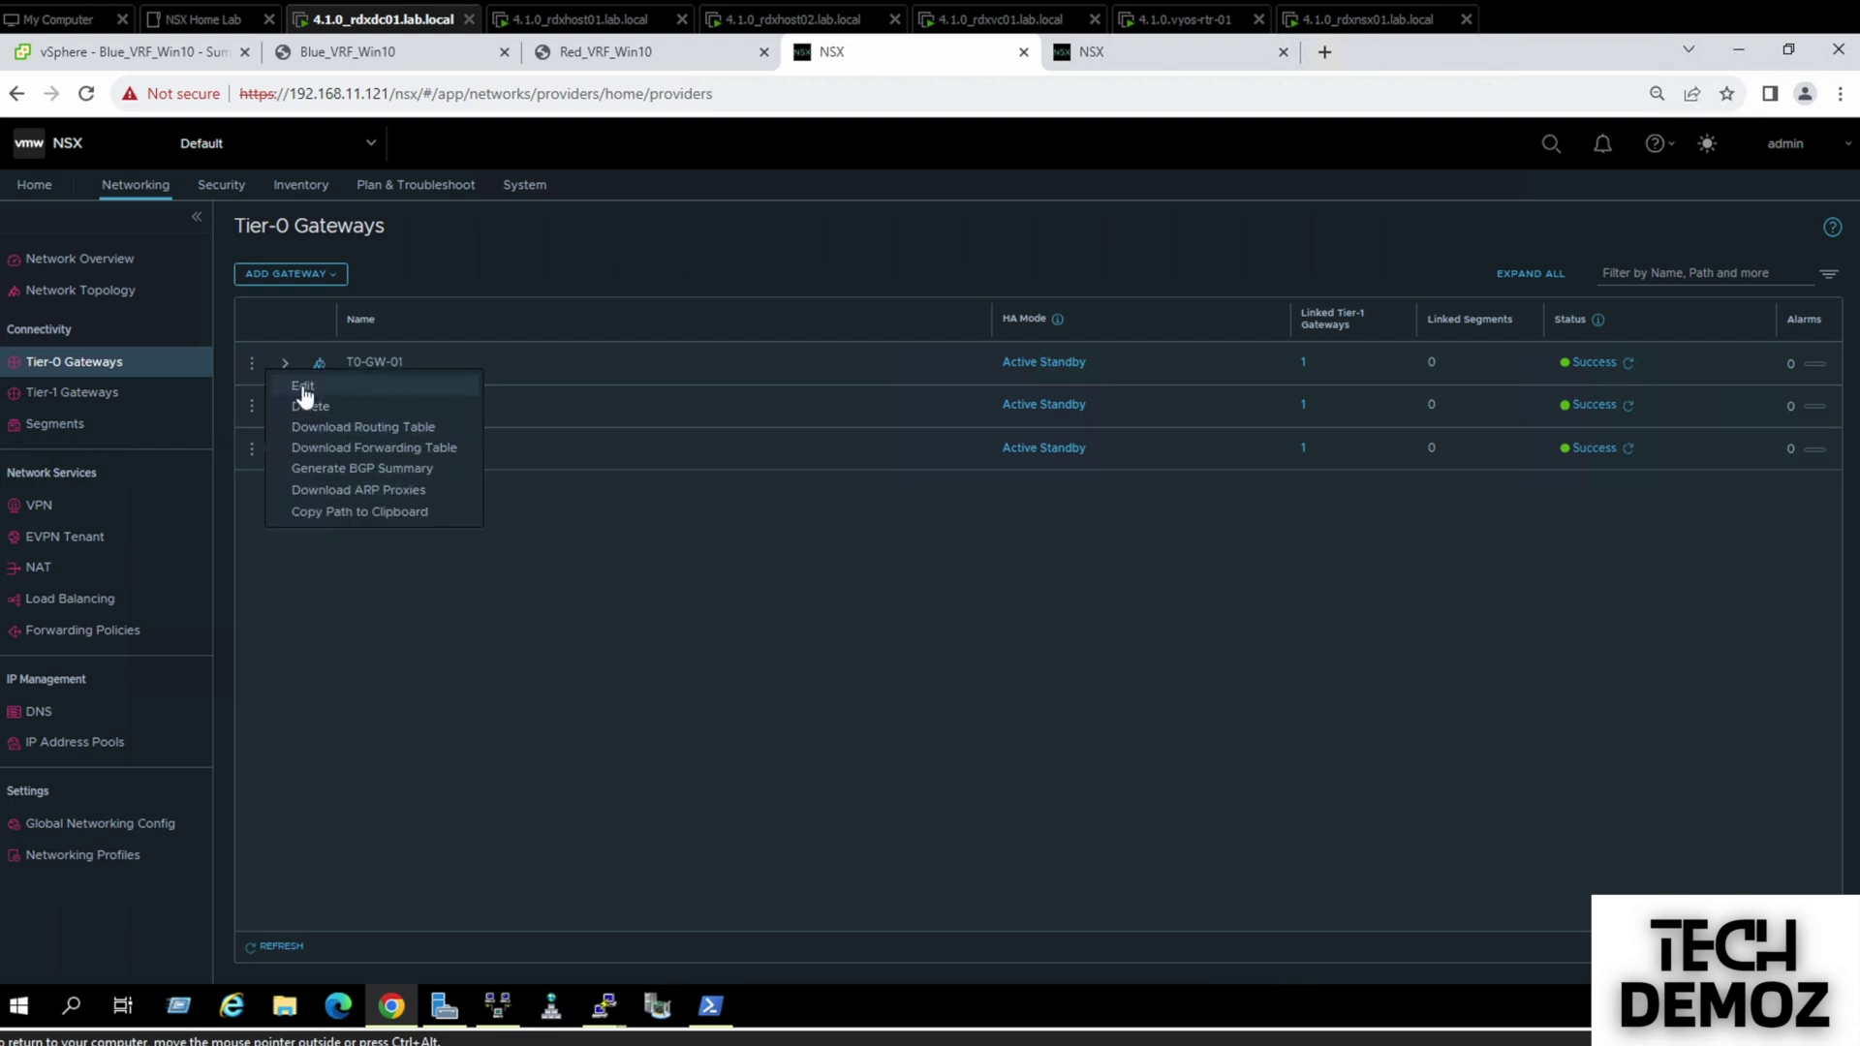
click(302, 386)
click(329, 720)
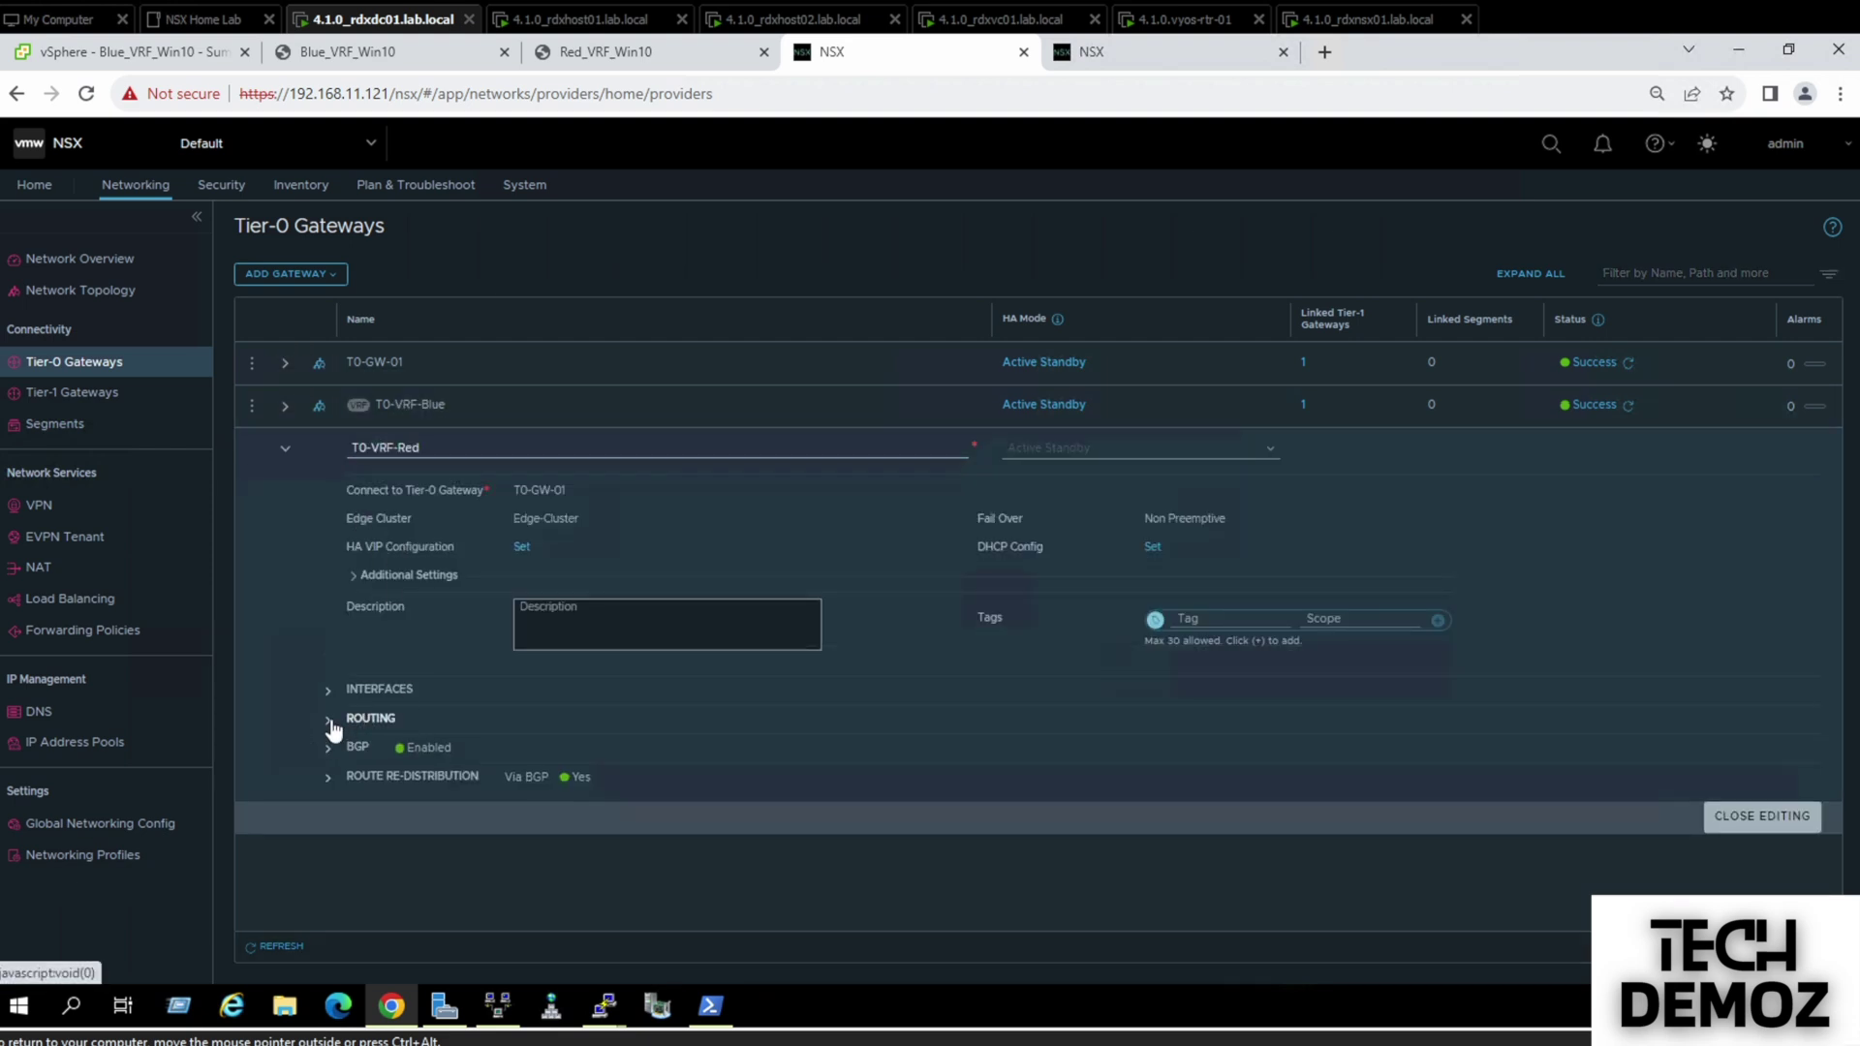
click(517, 769)
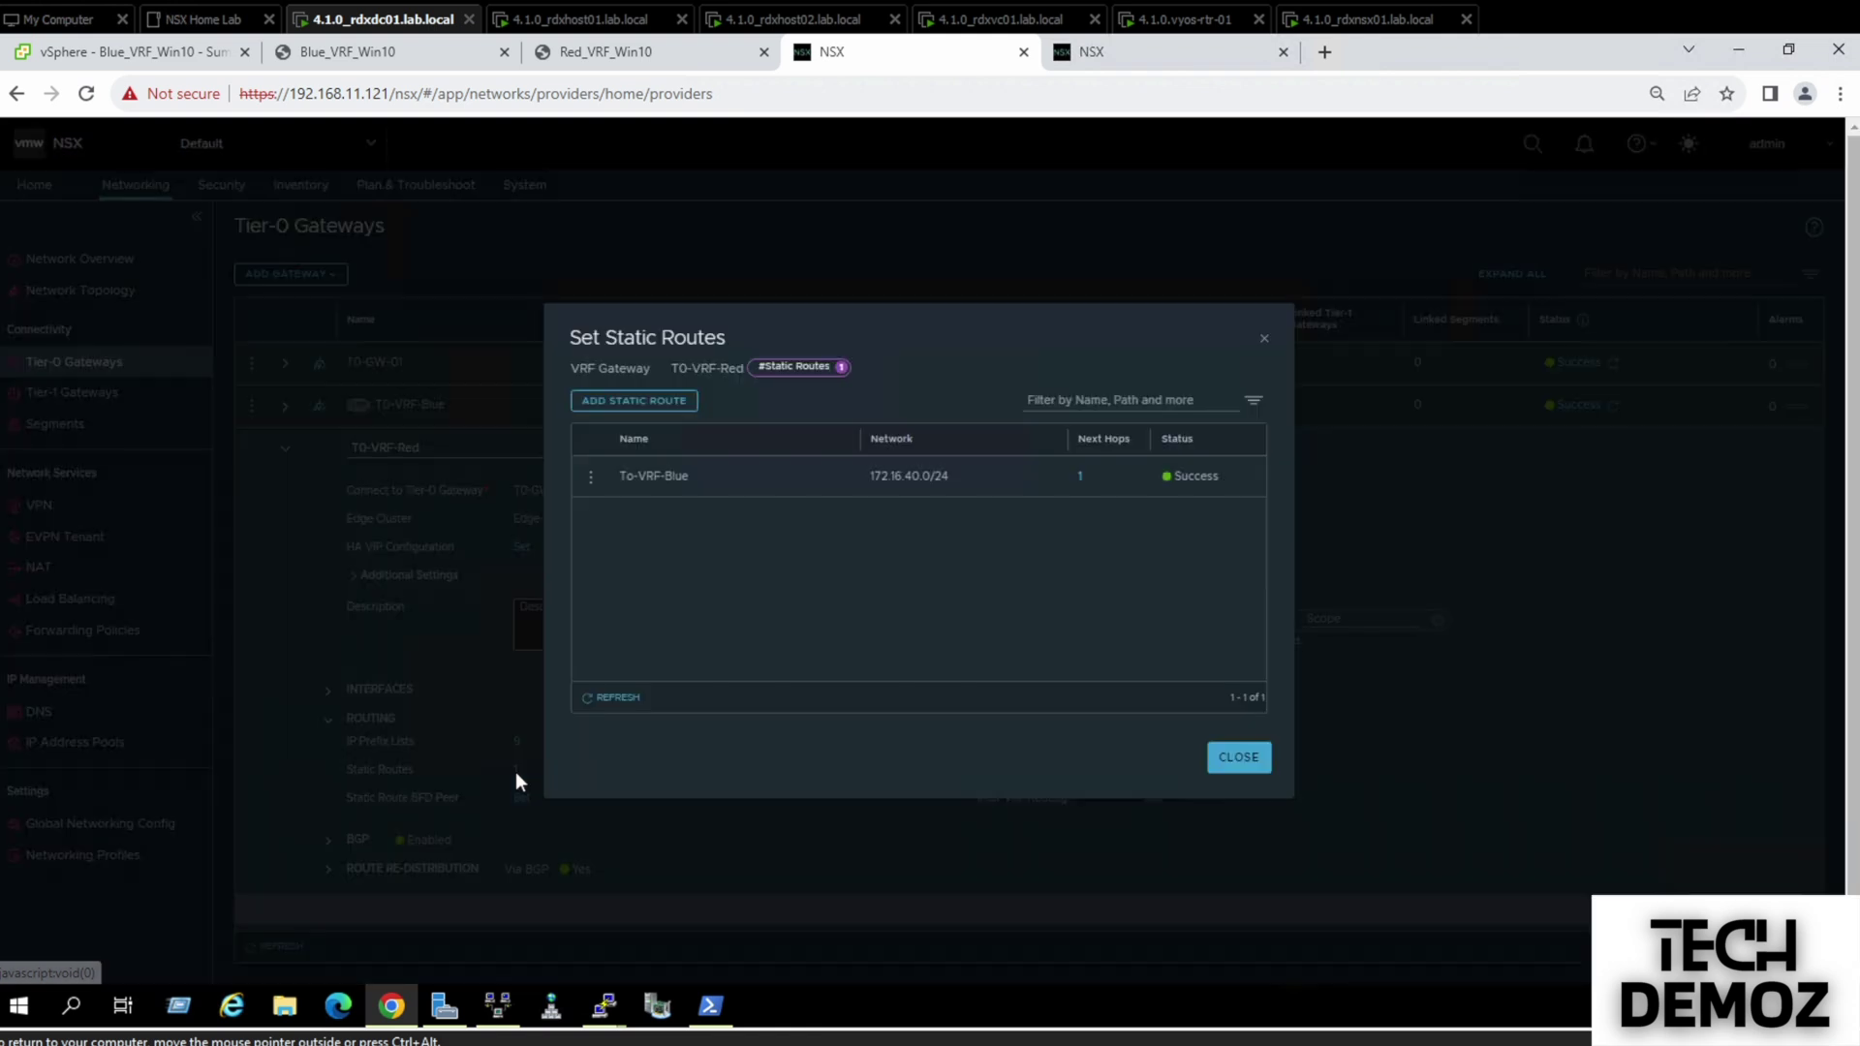
click(589, 485)
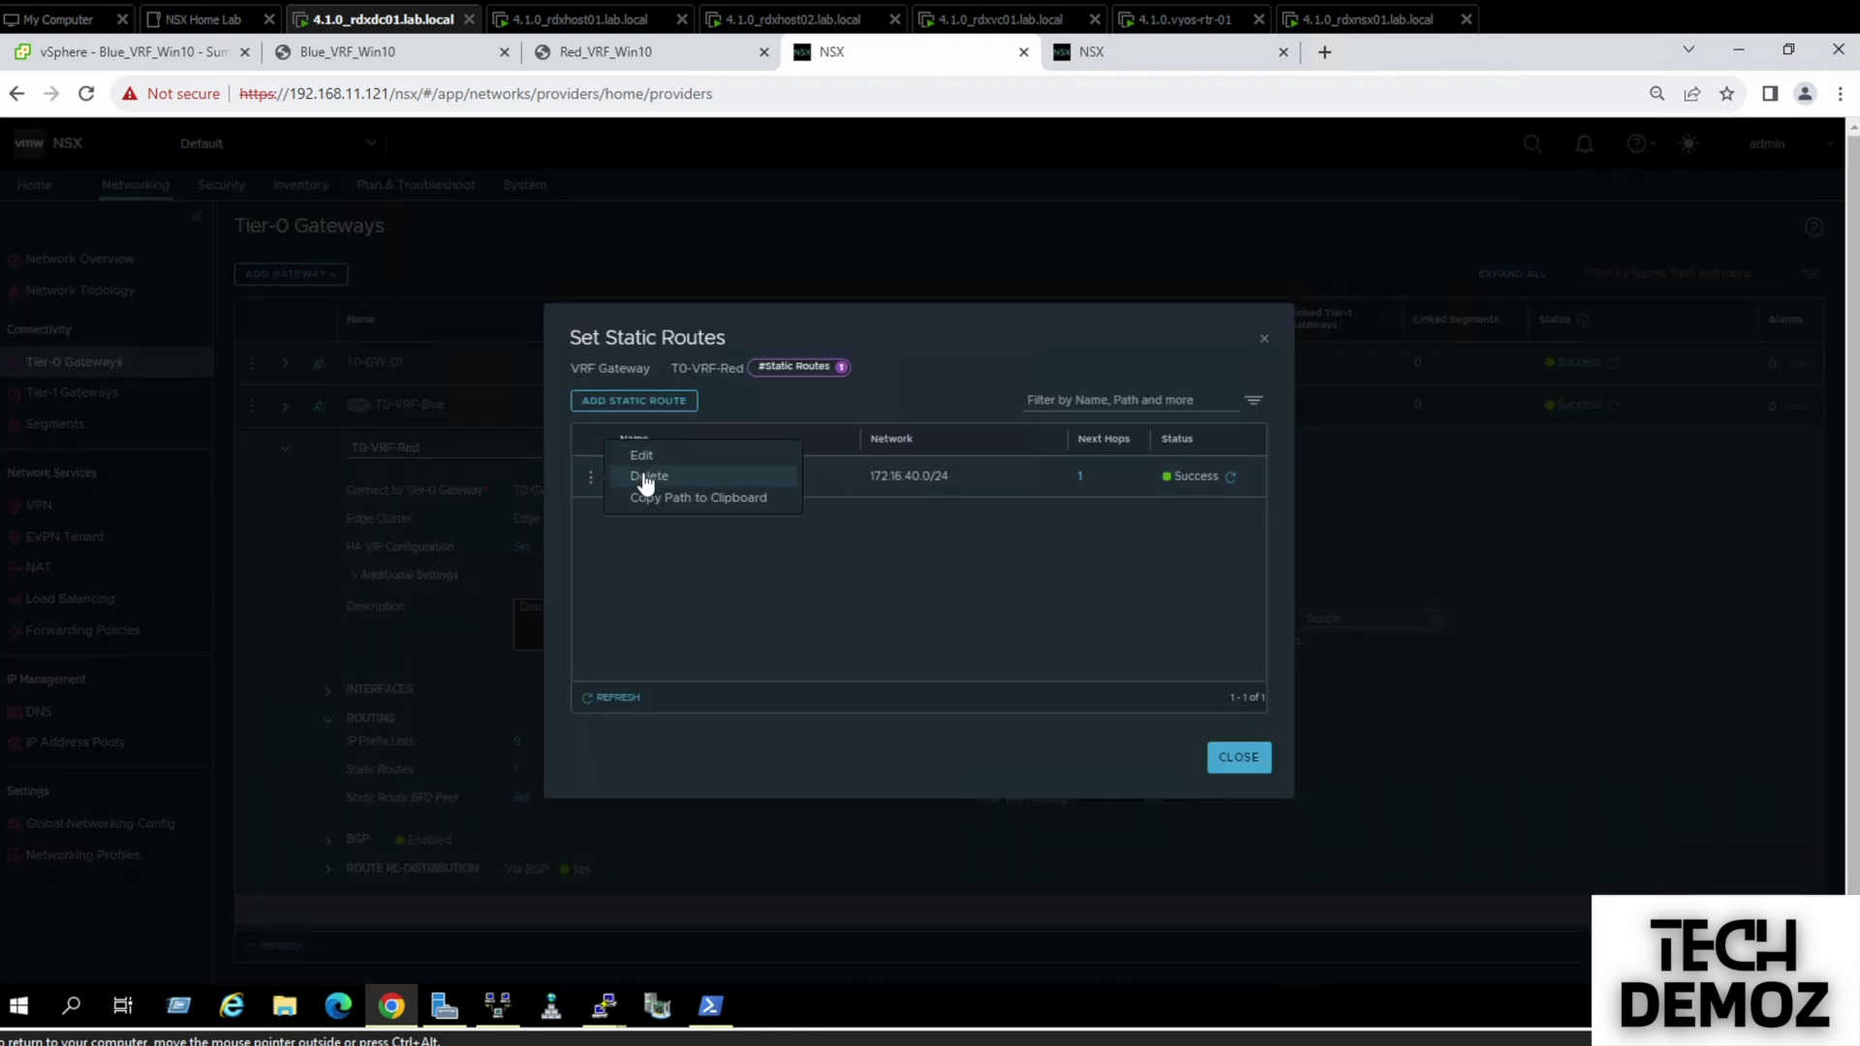
click(642, 477)
click(1124, 601)
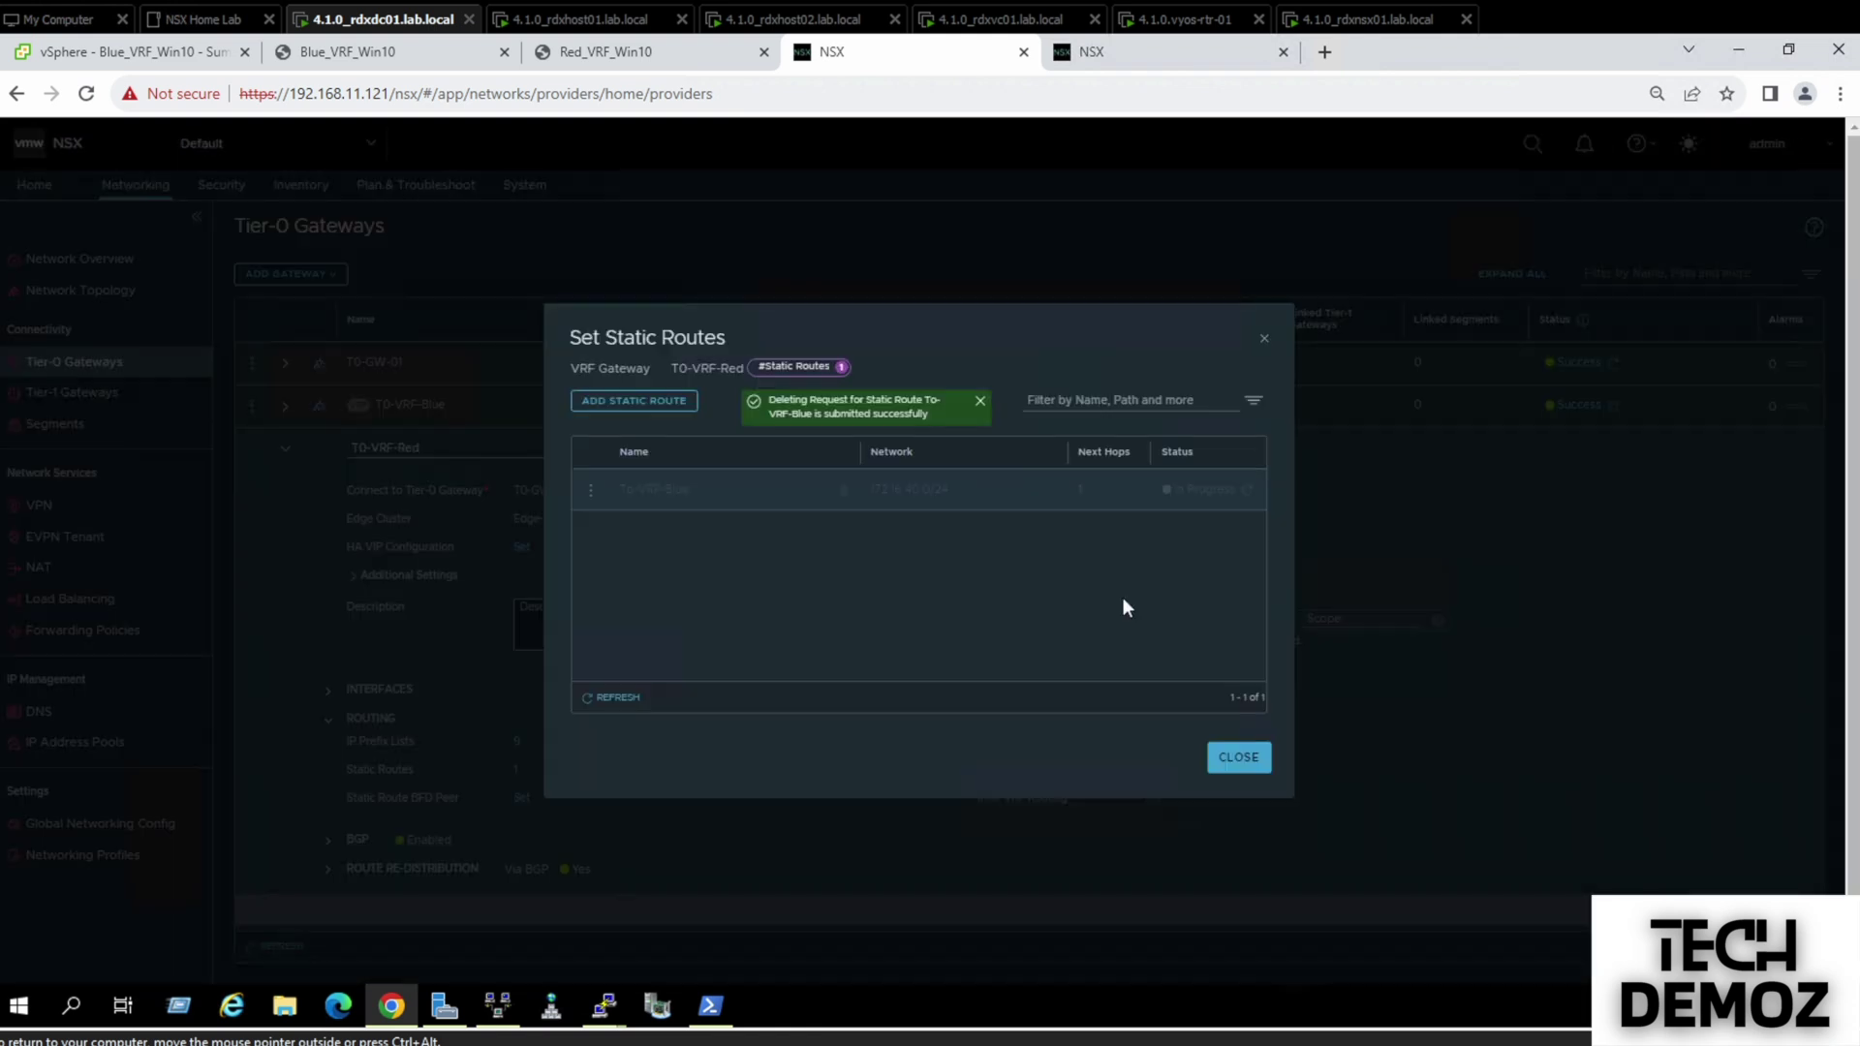
click(1239, 758)
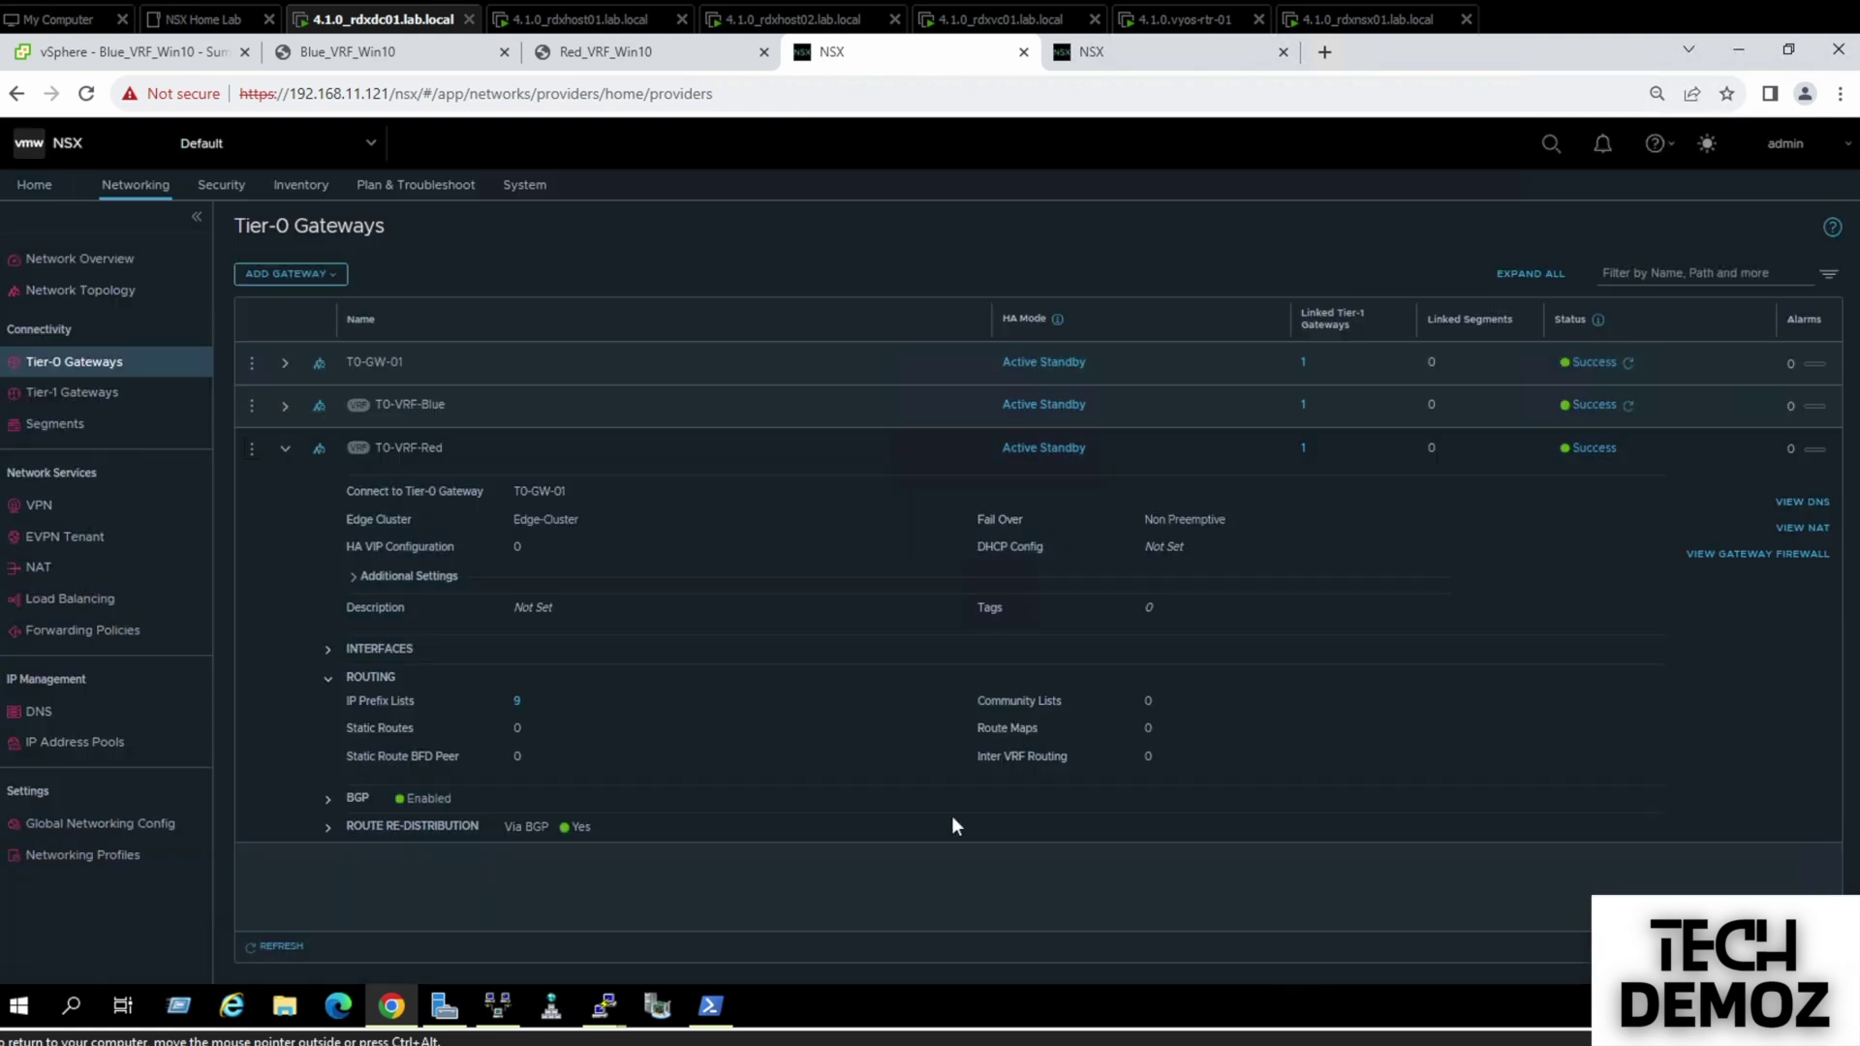
Recheck the continuous pings in both Windows VM consoles with the static routes removed from both VRF gateways
click(621, 58)
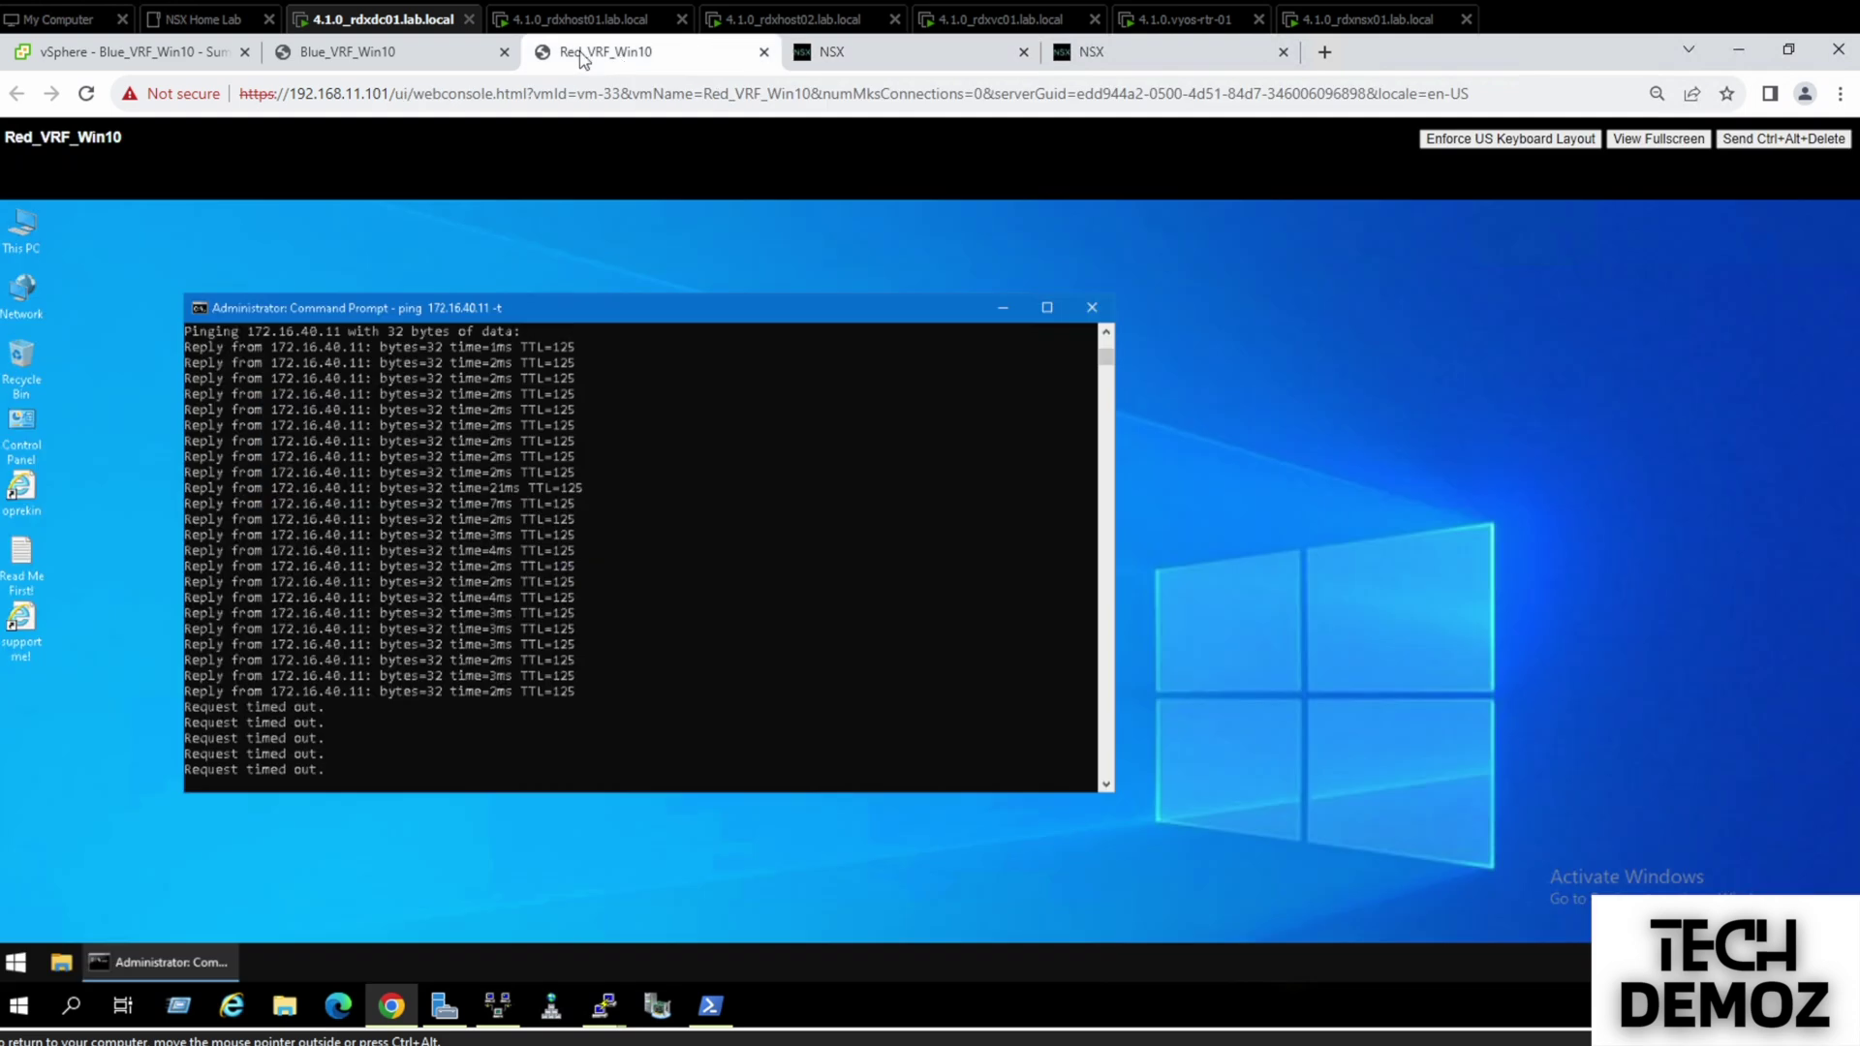
click(398, 57)
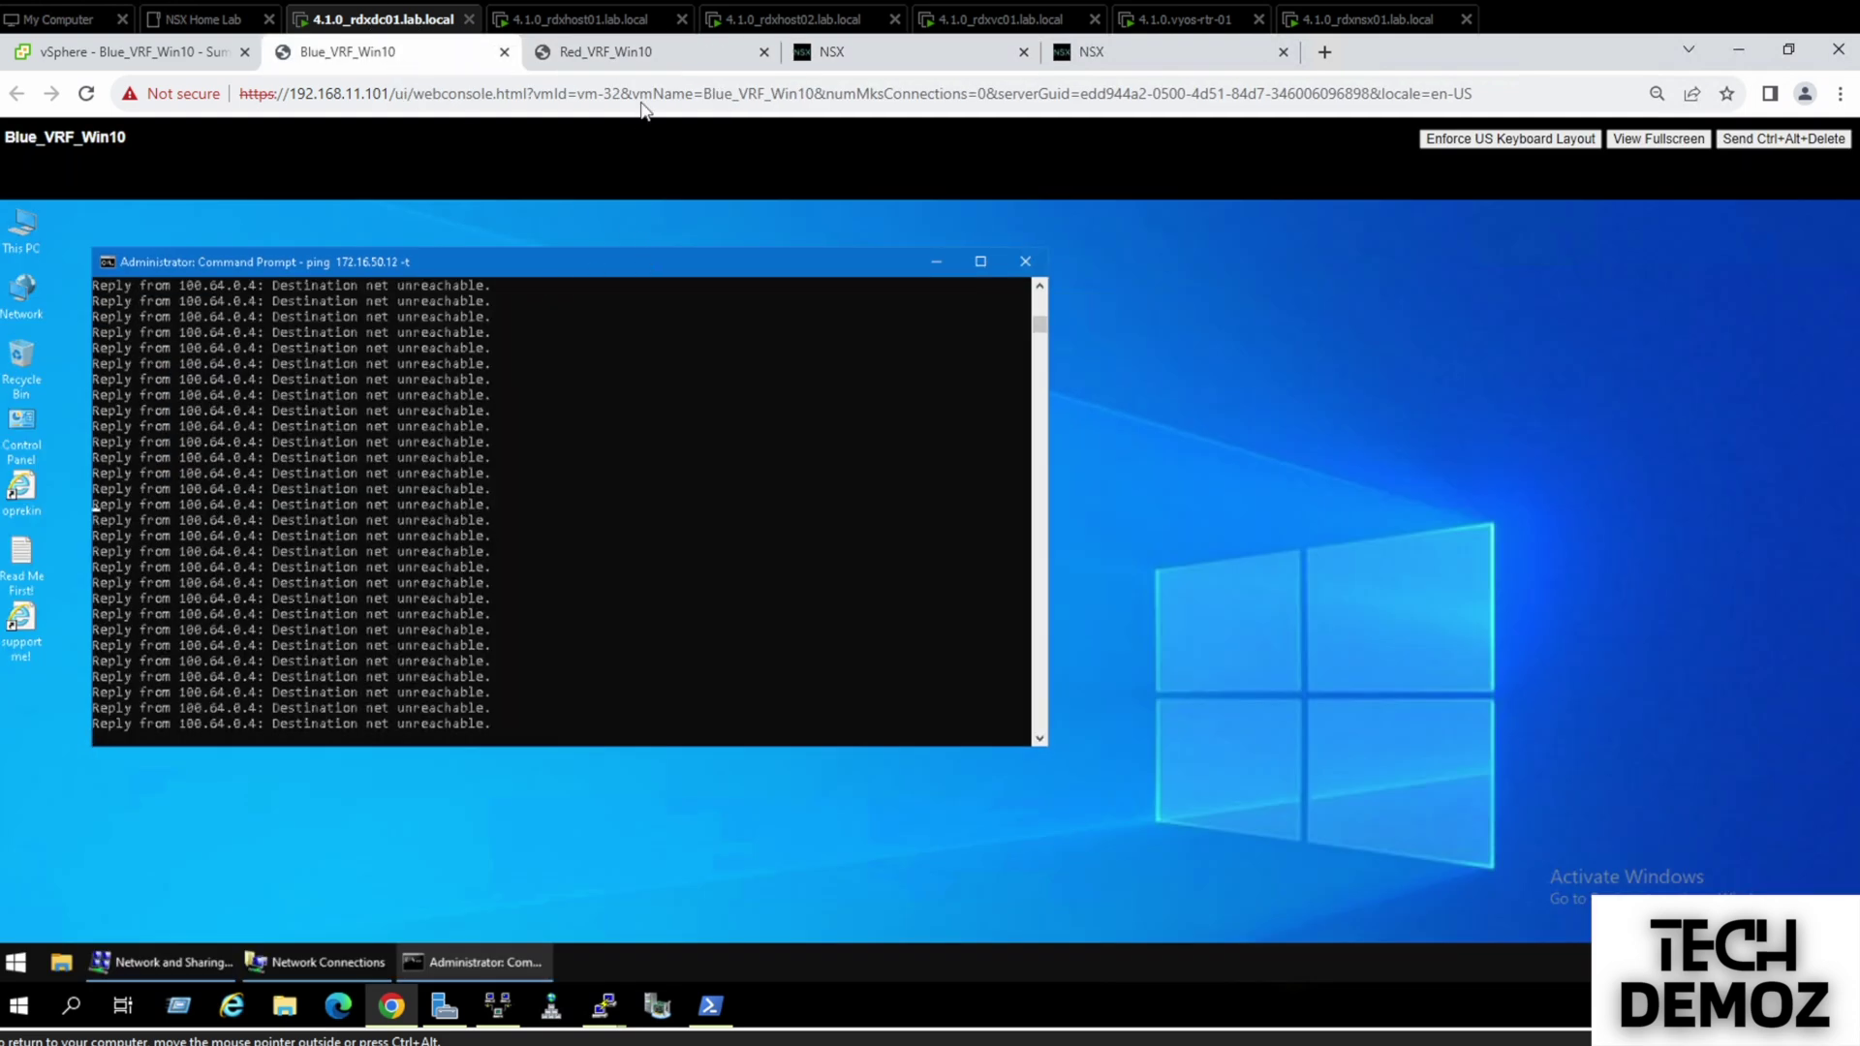
click(616, 58)
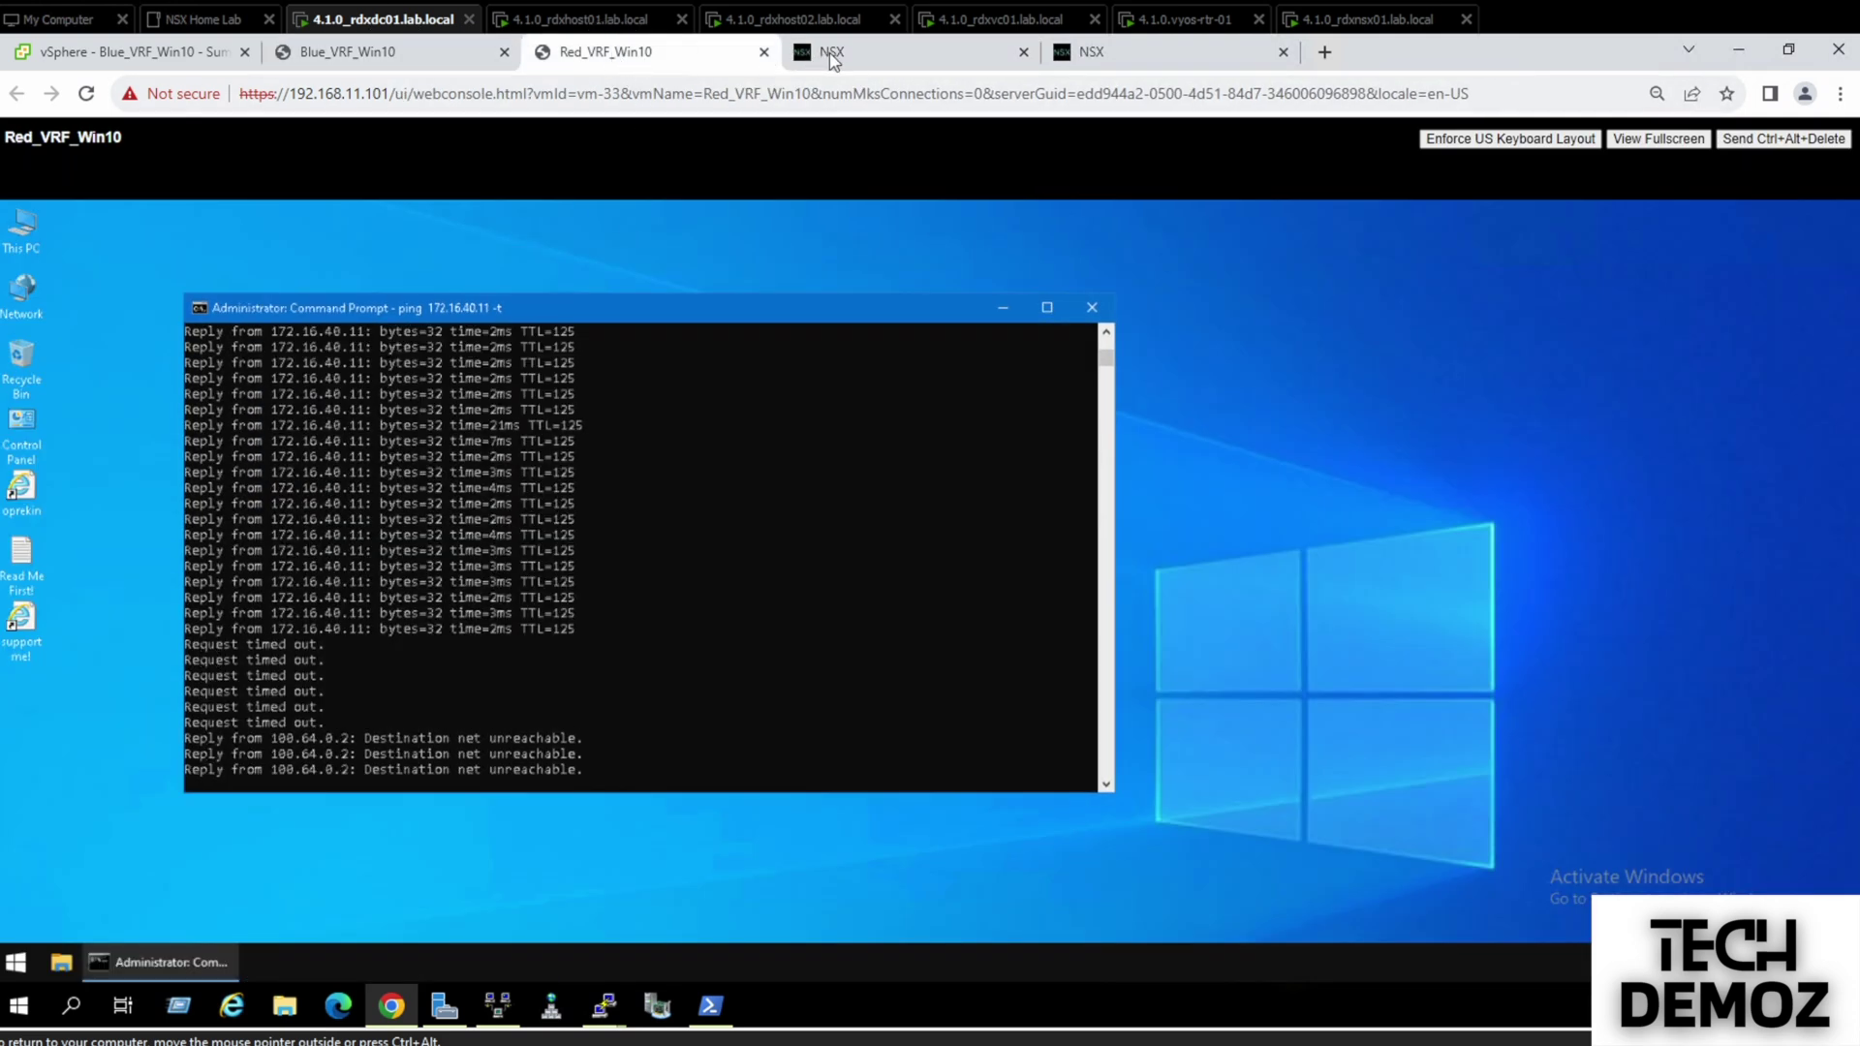
Return to NSX, collapse the T0-VRF-Red details and examine the gateways and segments in the network topology
click(833, 58)
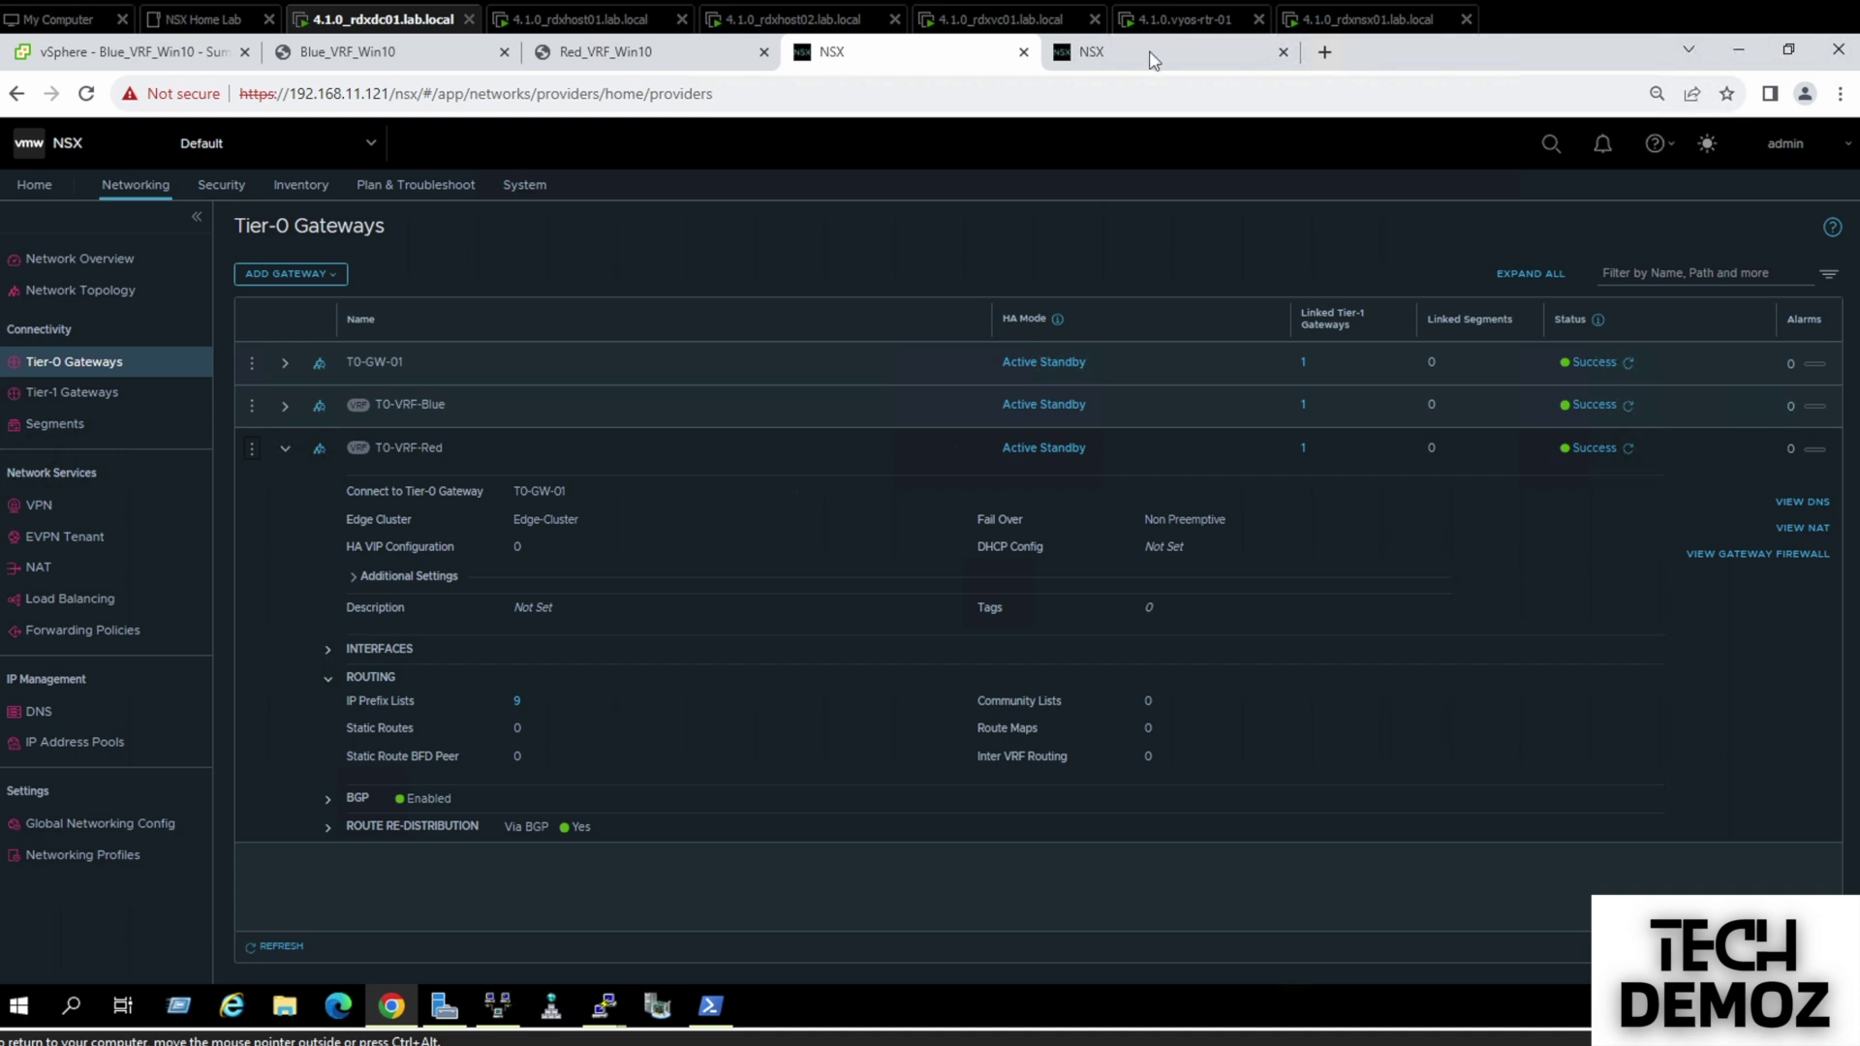
click(285, 449)
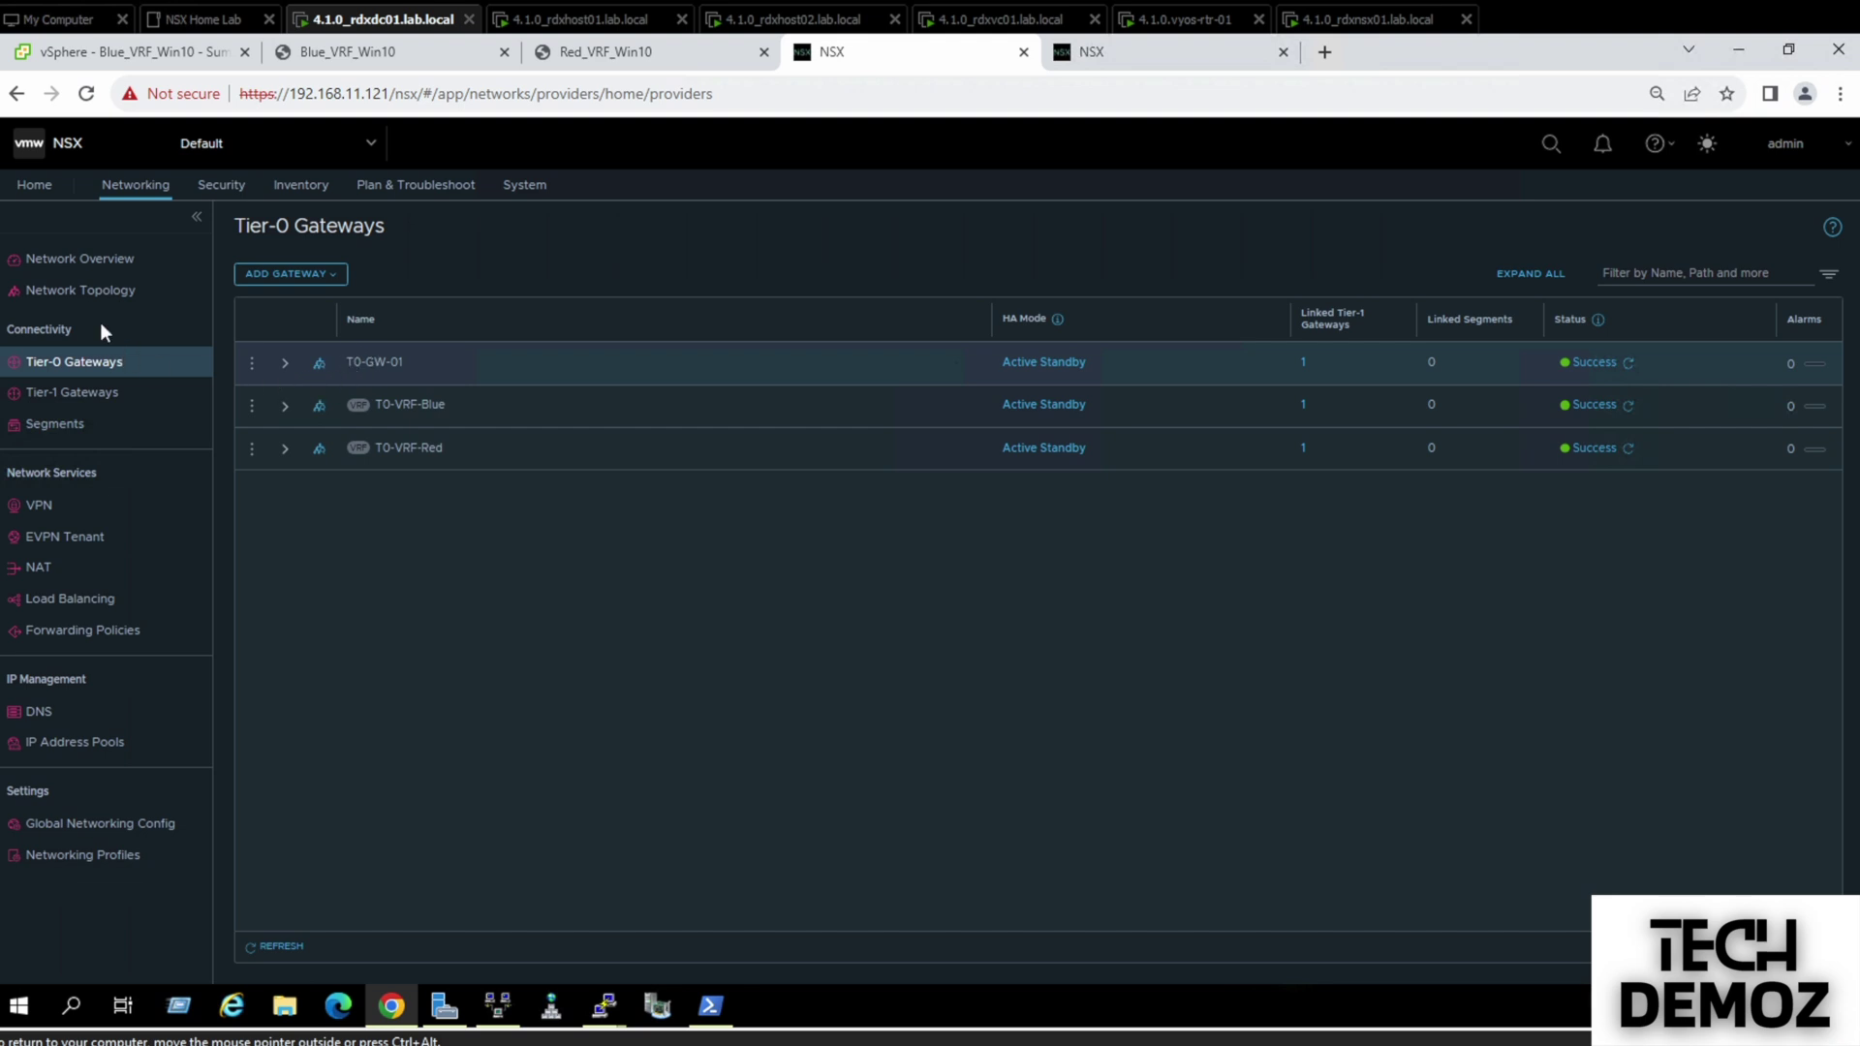
click(86, 296)
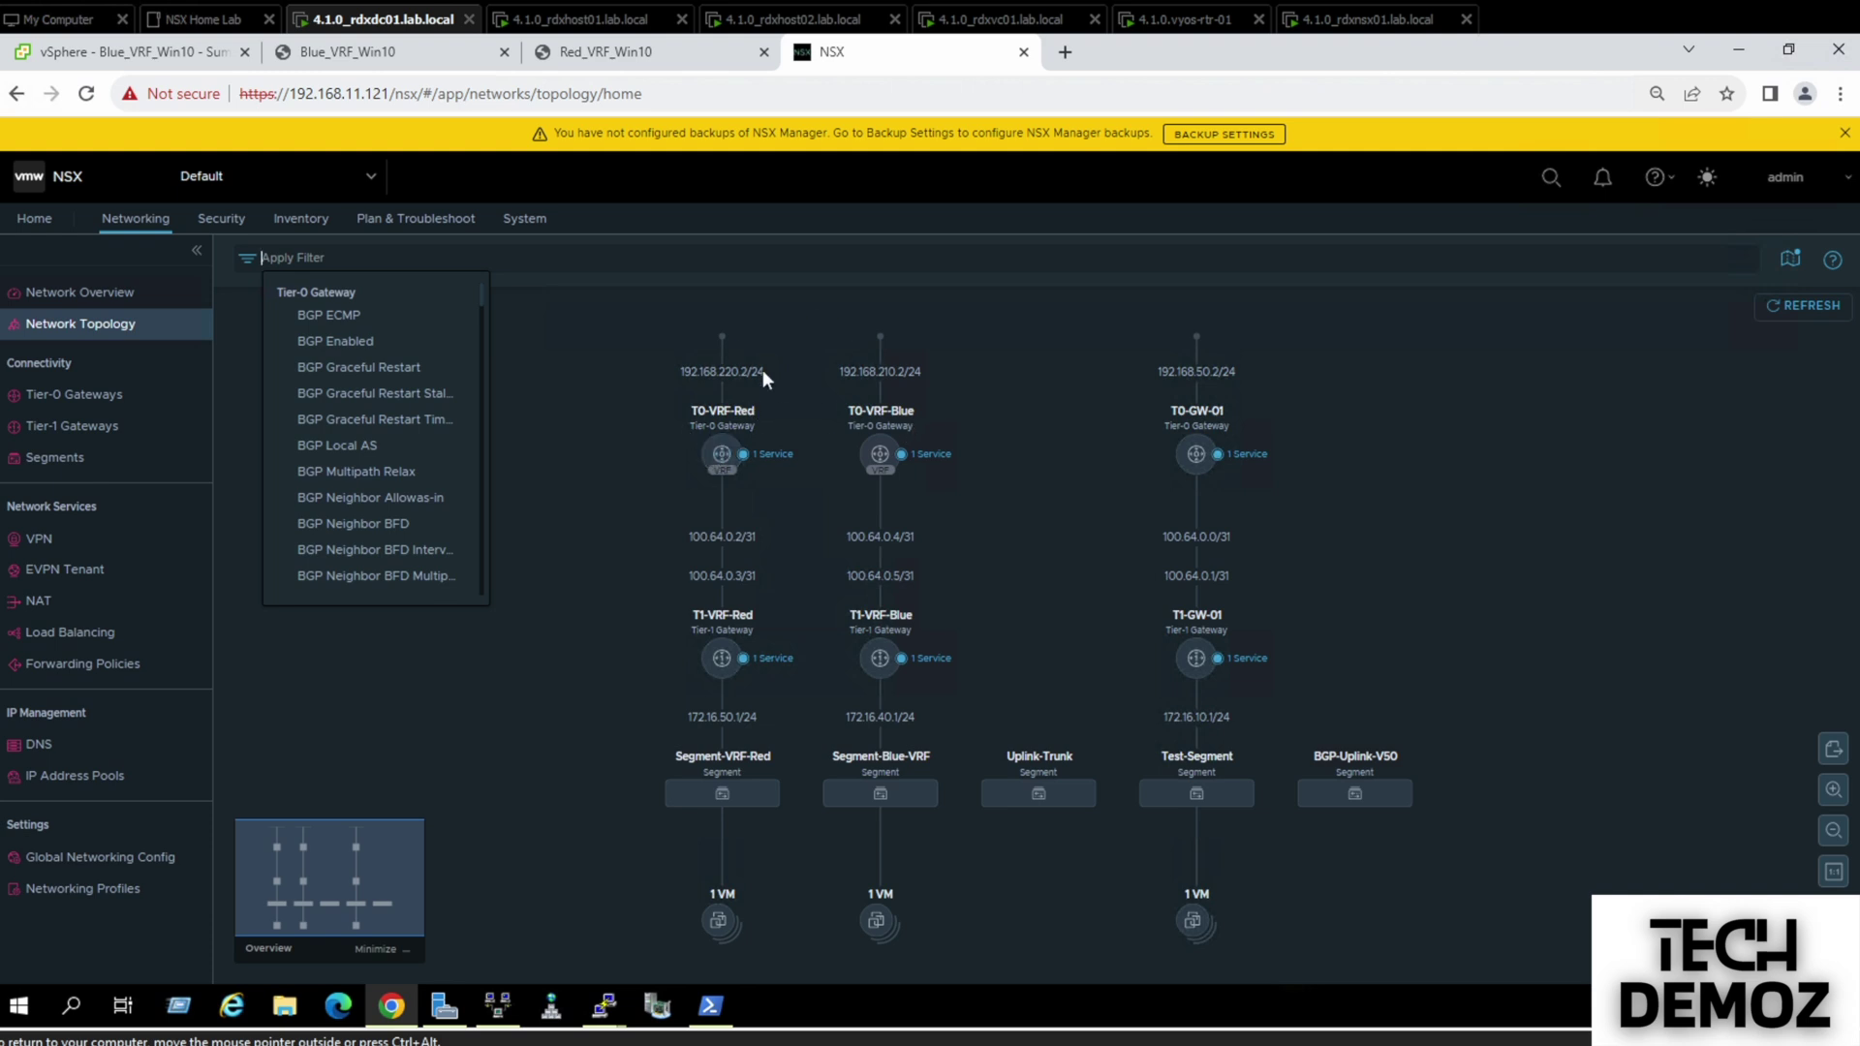
mouse_move(888, 447)
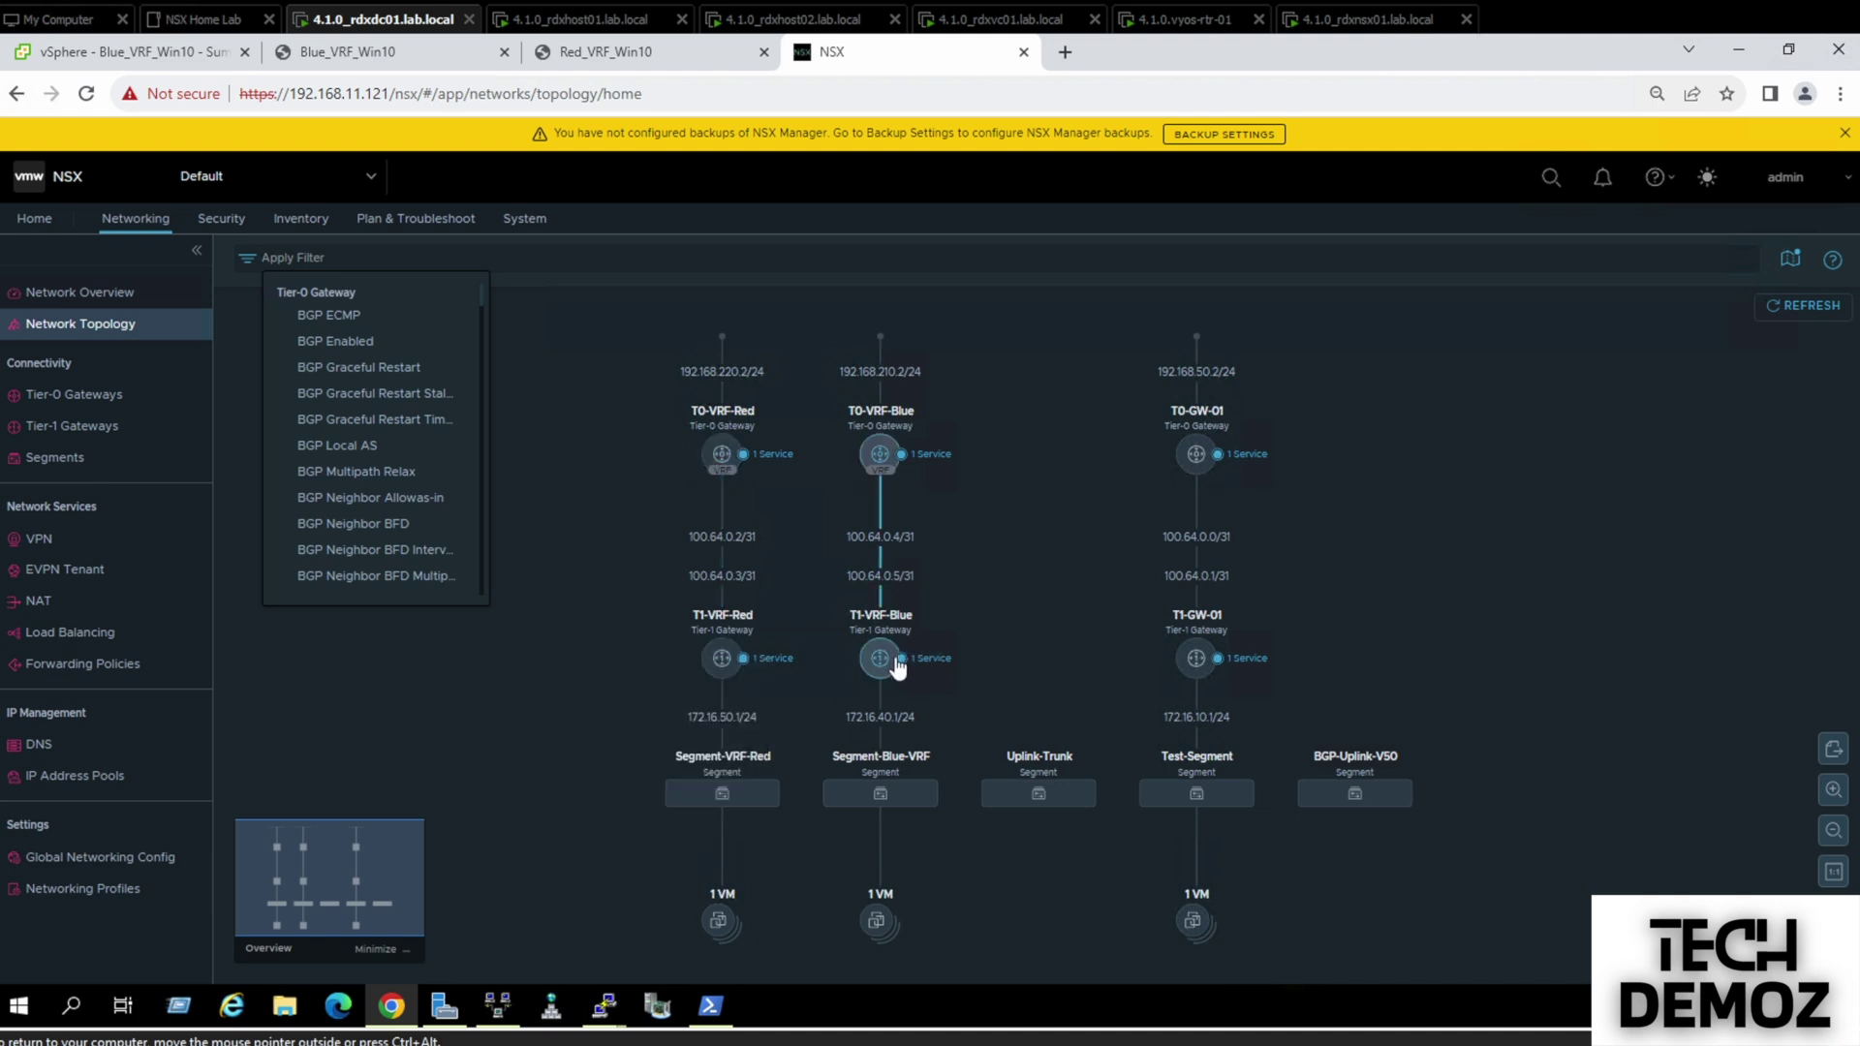
mouse_move(1221, 662)
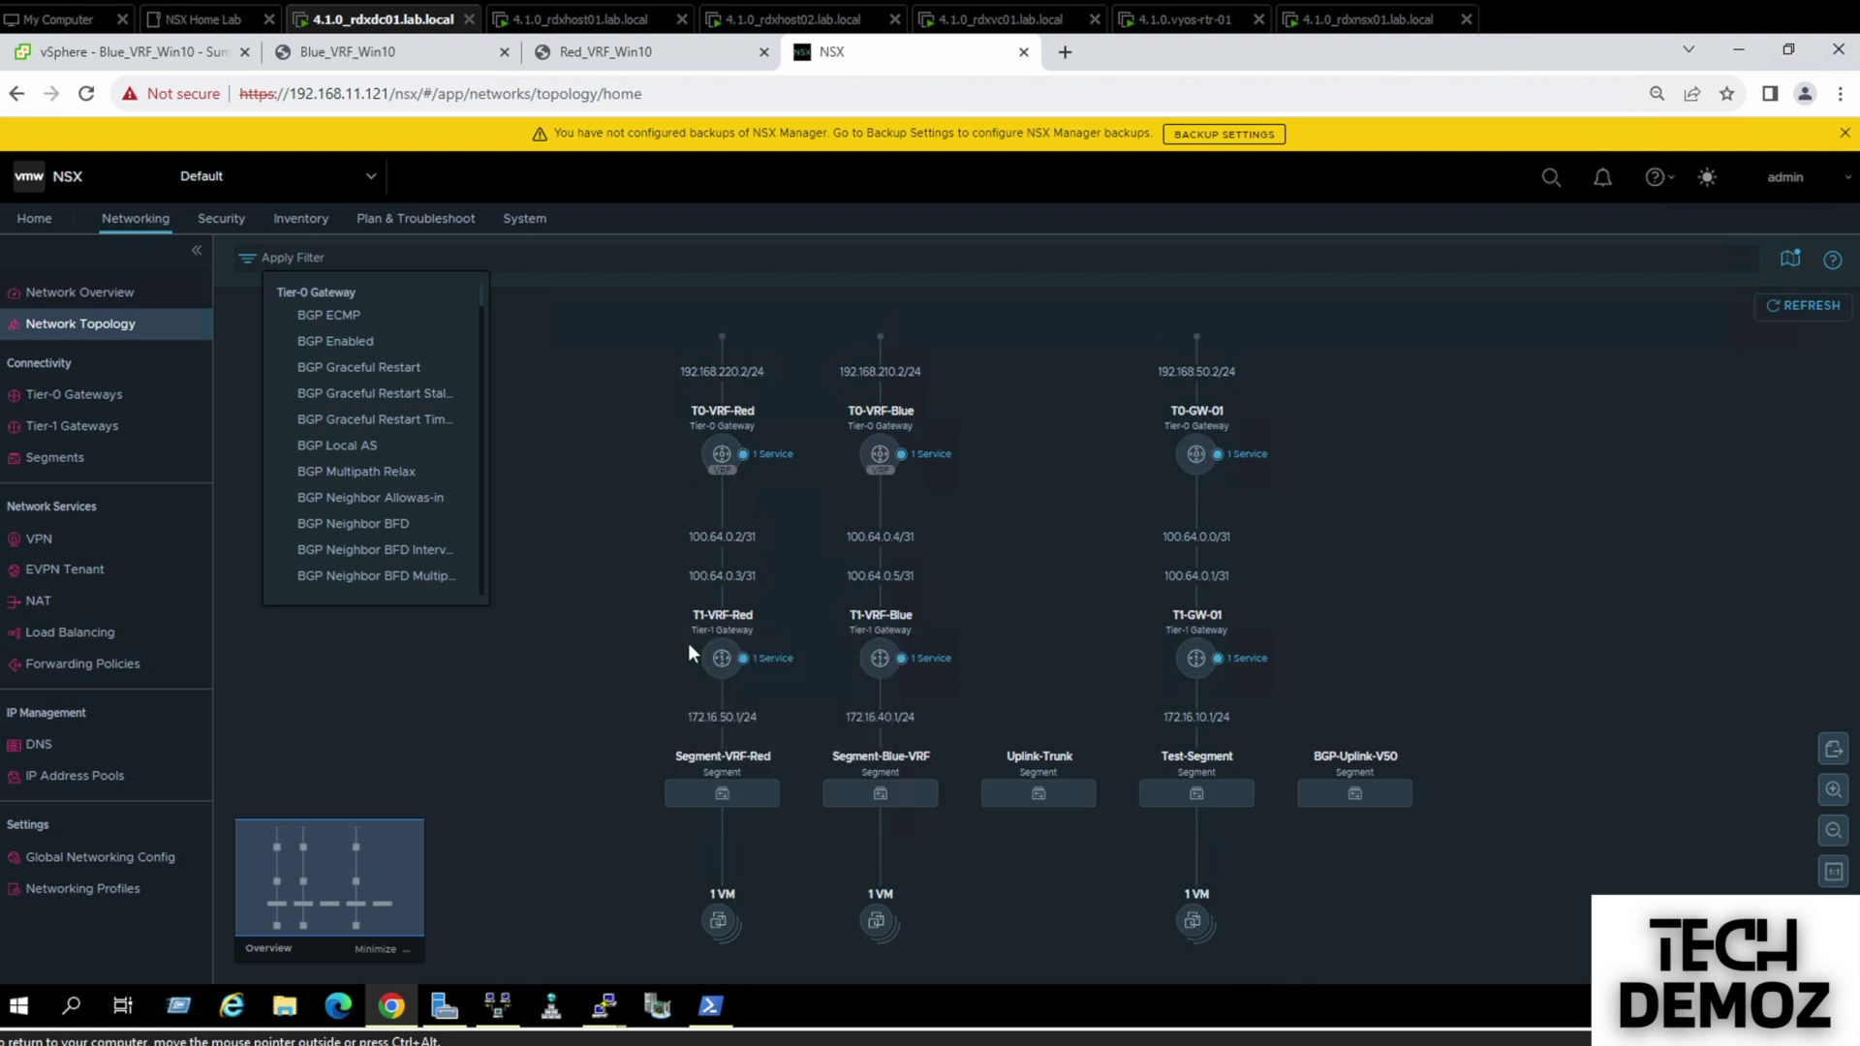
Leave the topology view and open the Inter VRF Routing settings of the T0-VRF-Blue Tier-0 gateway for editing
click(1469, 508)
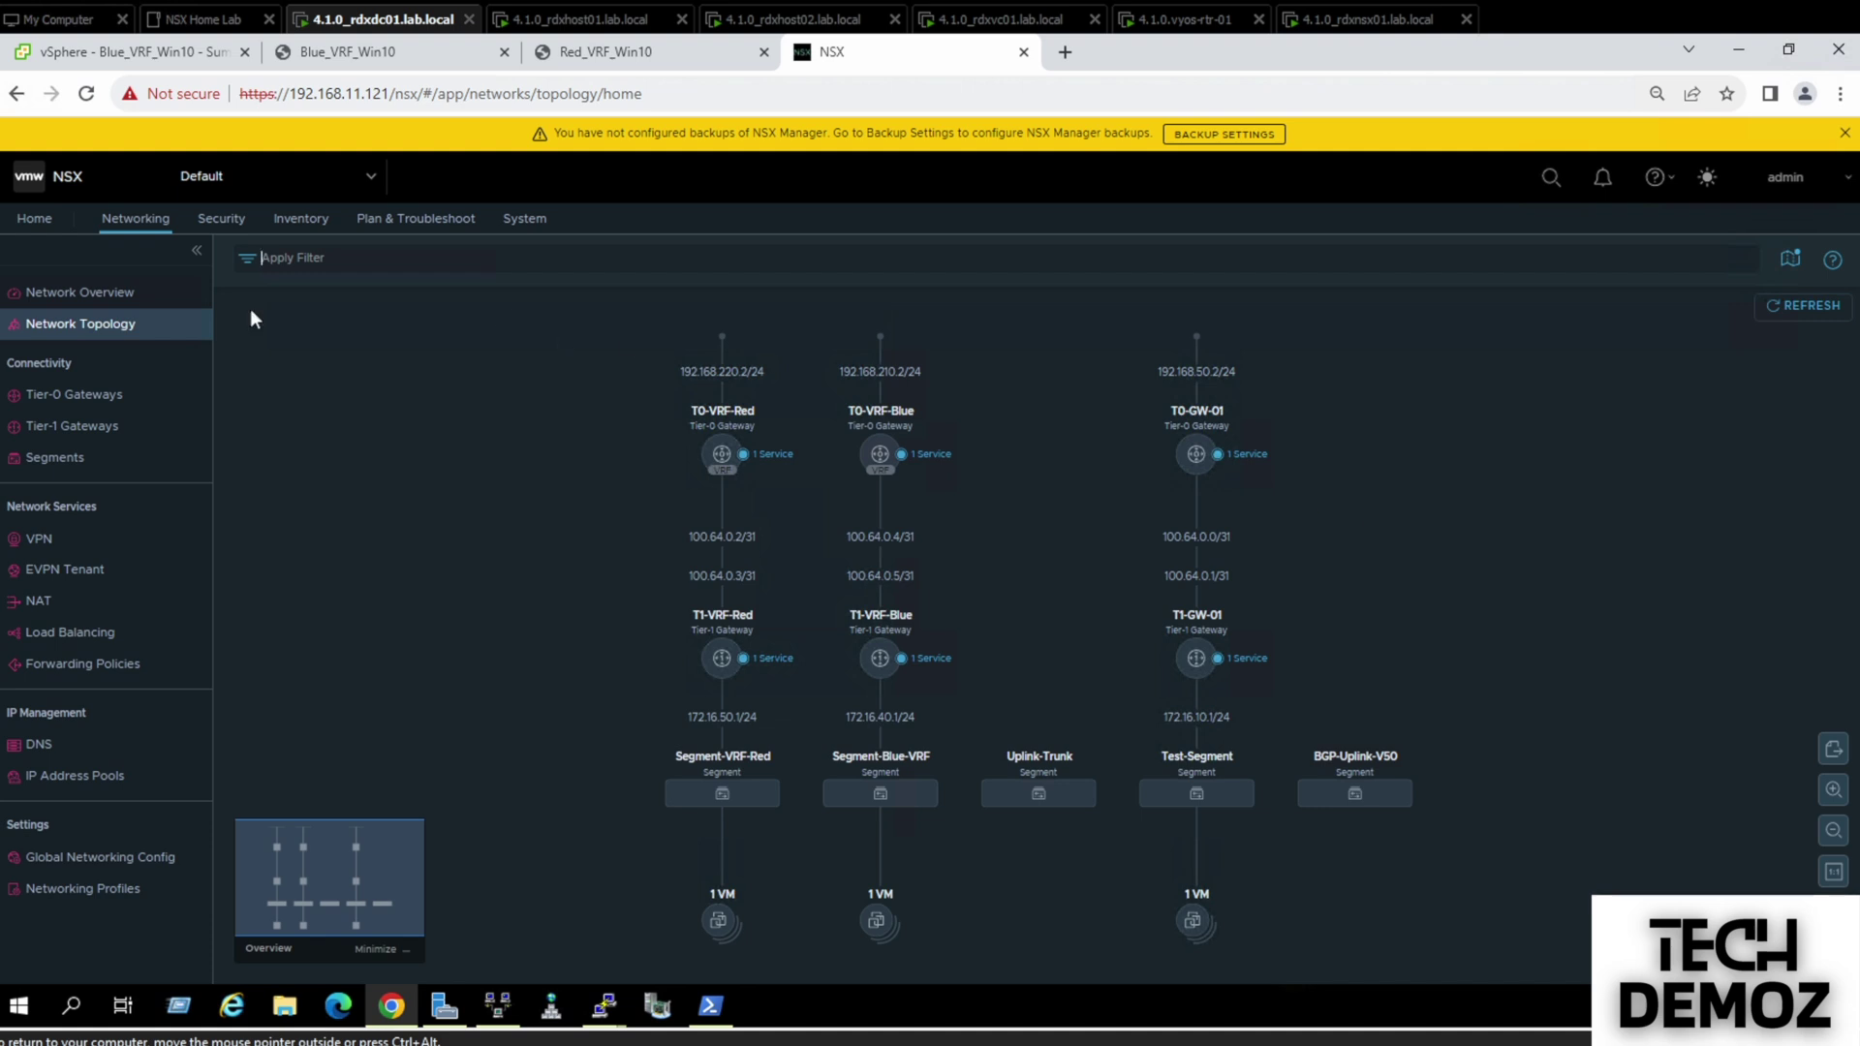
click(92, 399)
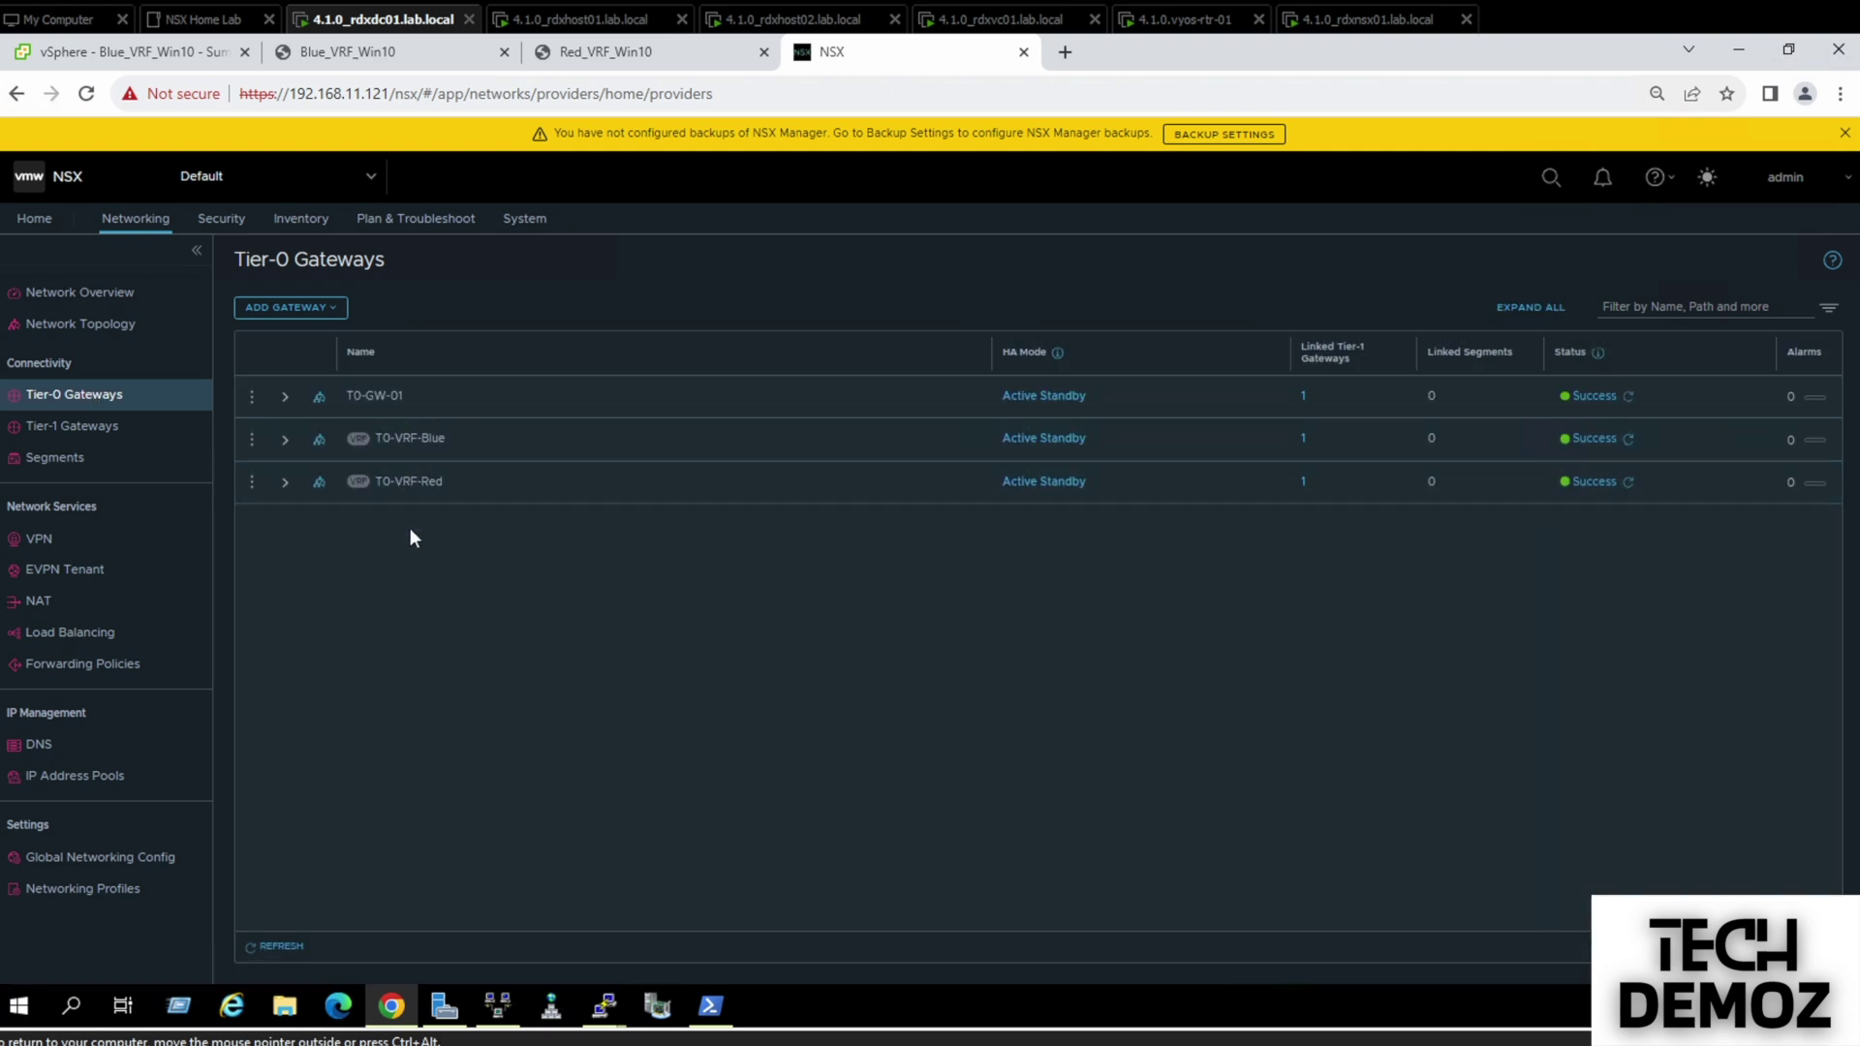
click(252, 438)
click(300, 376)
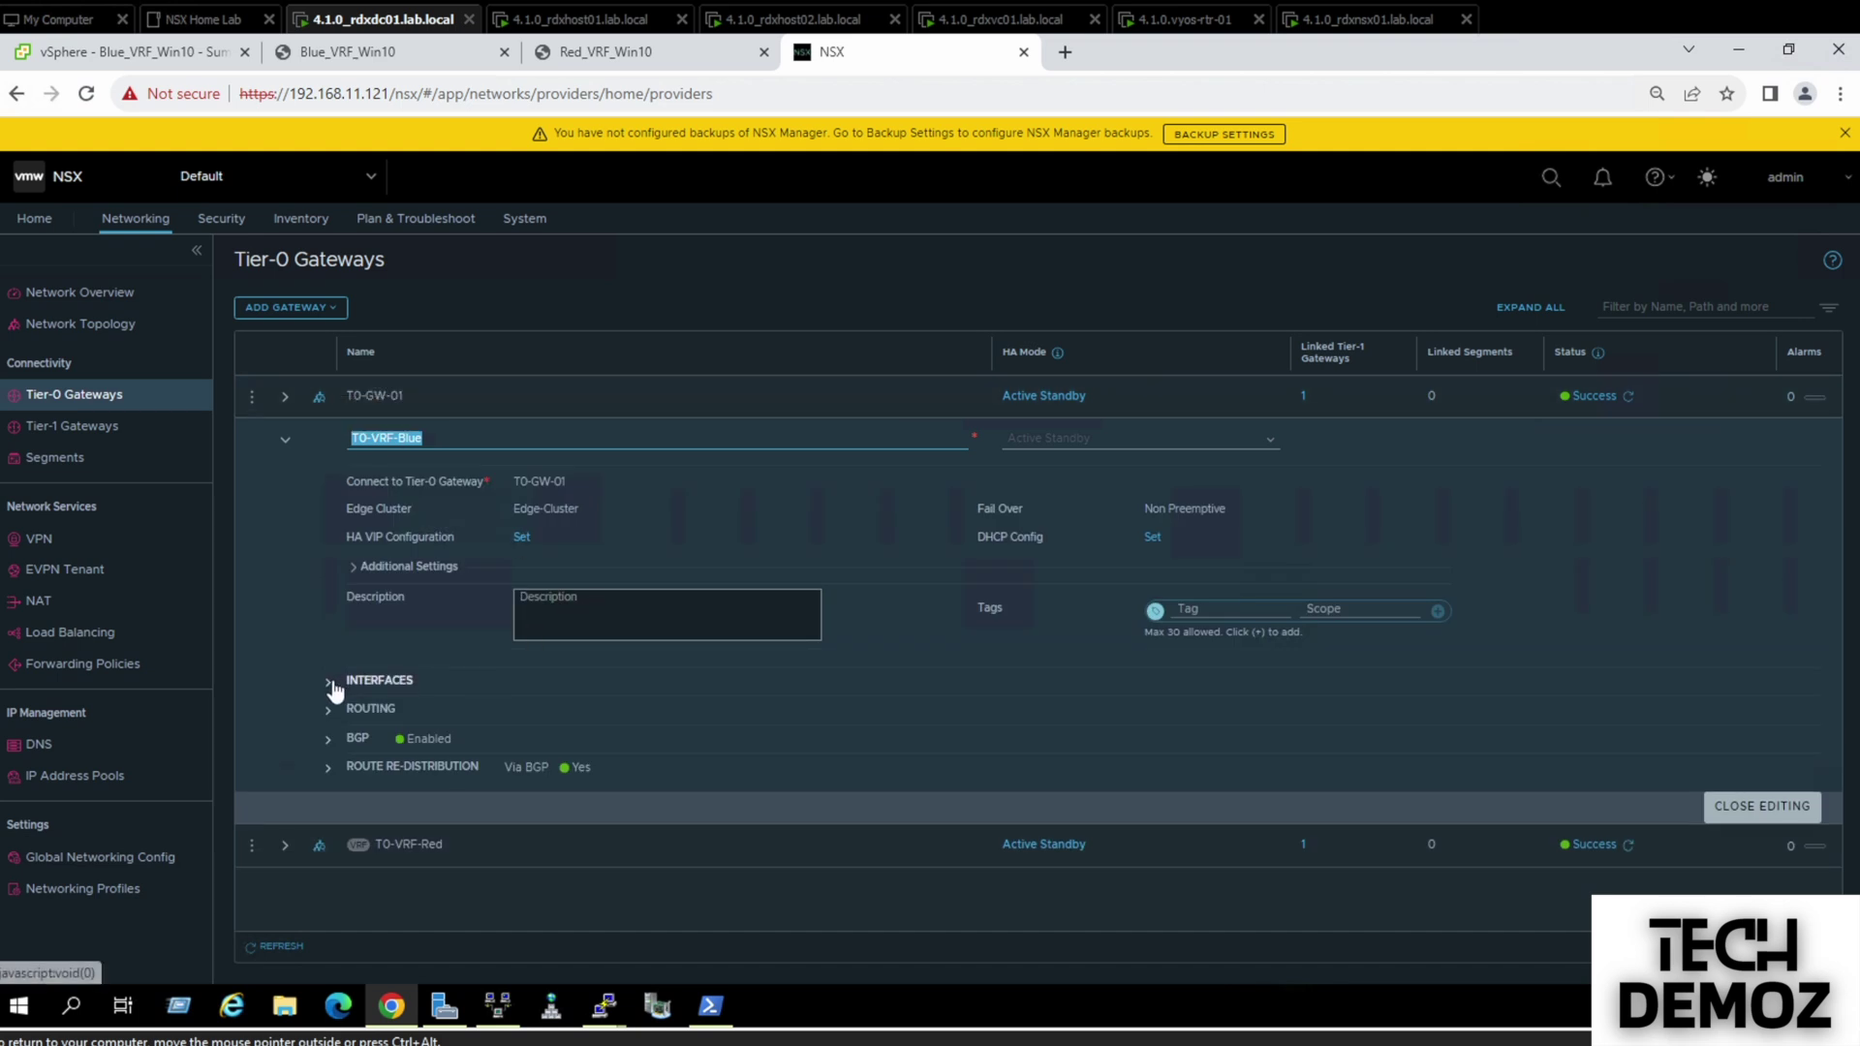
click(328, 710)
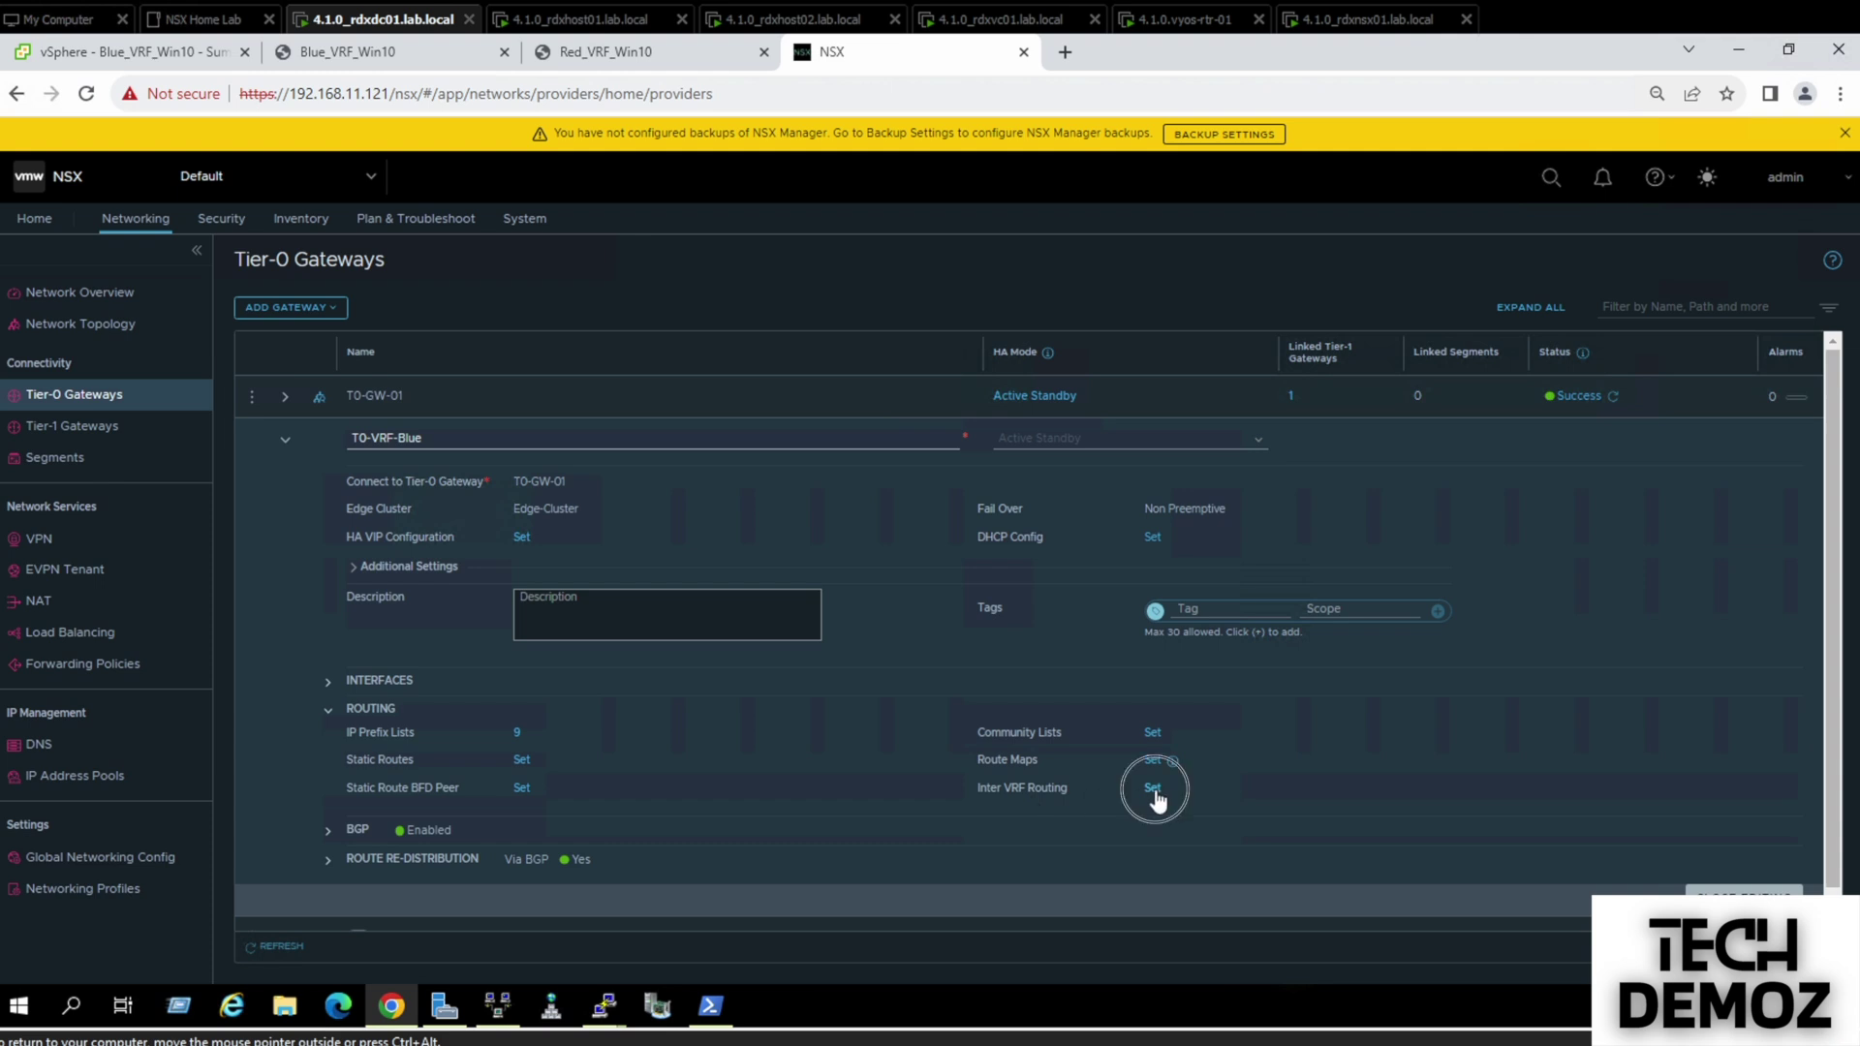
click(1153, 789)
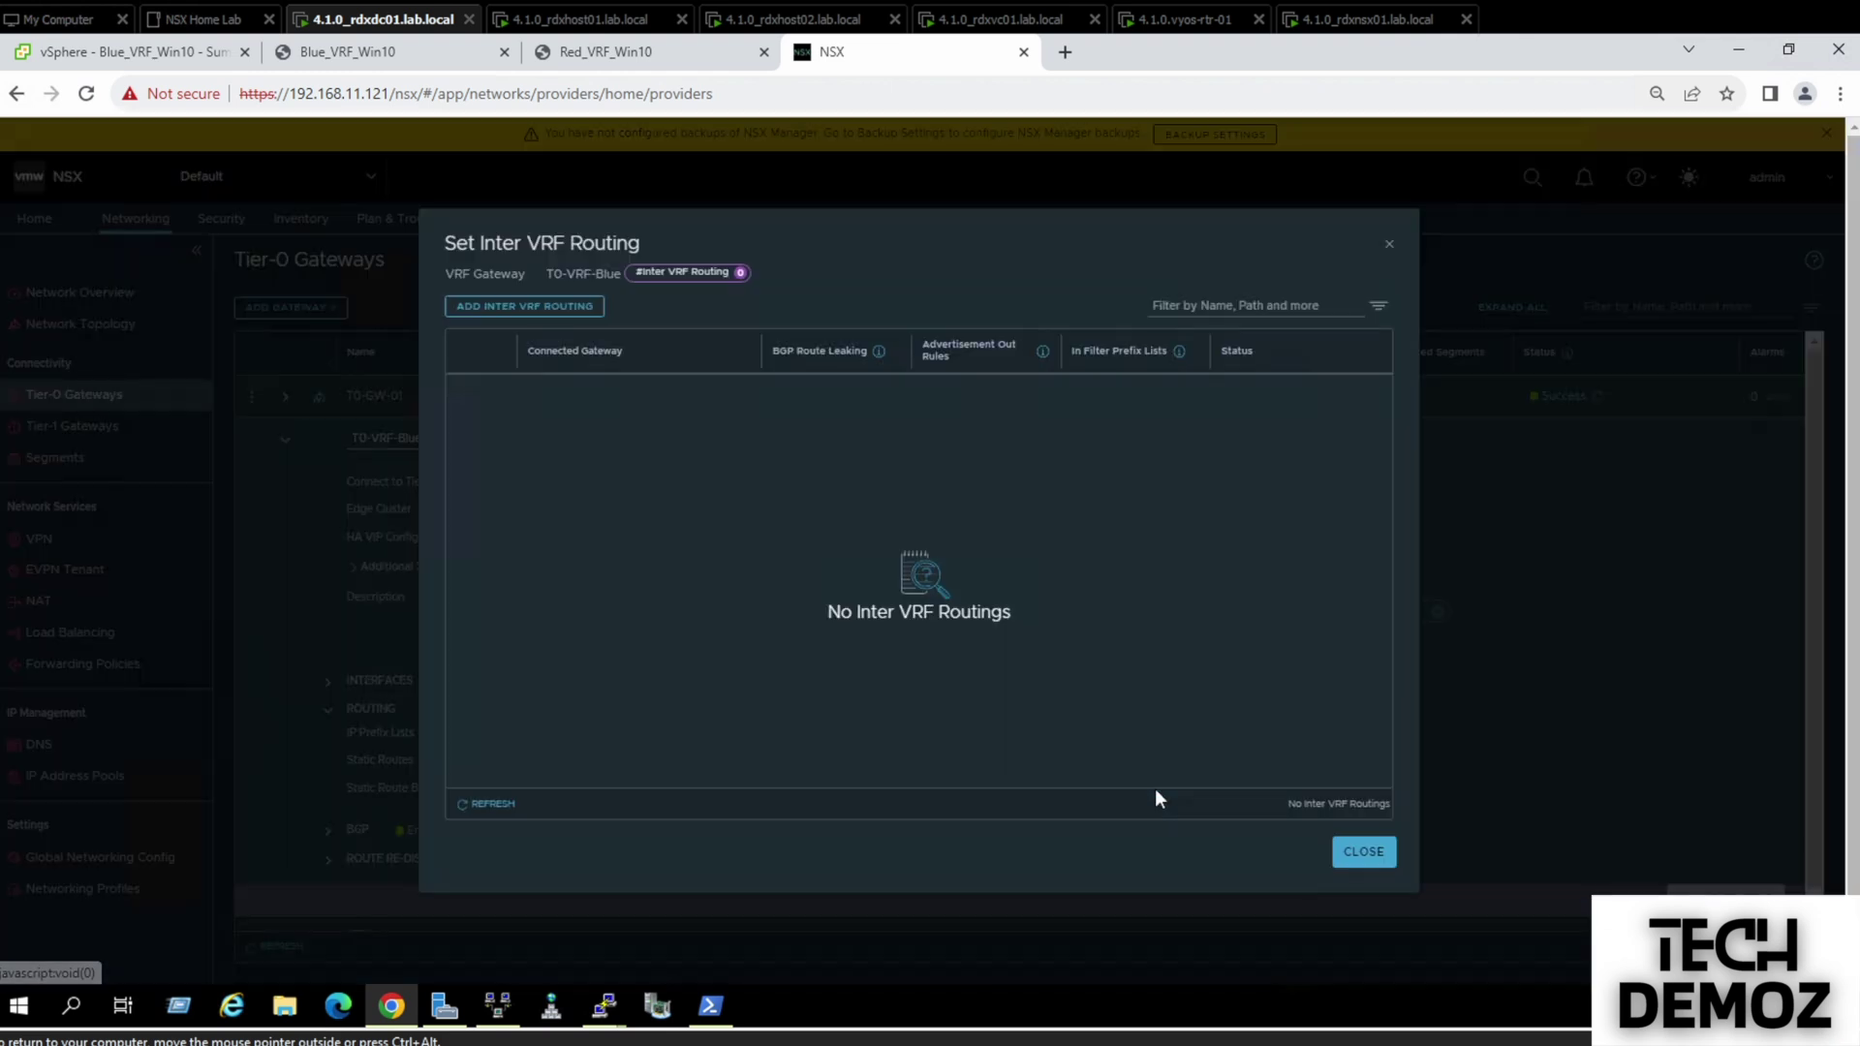
Add an inter-VRF routing entry on T0-VRF-Blue with T0-VRF-Red as the connected gateway
click(535, 308)
click(787, 399)
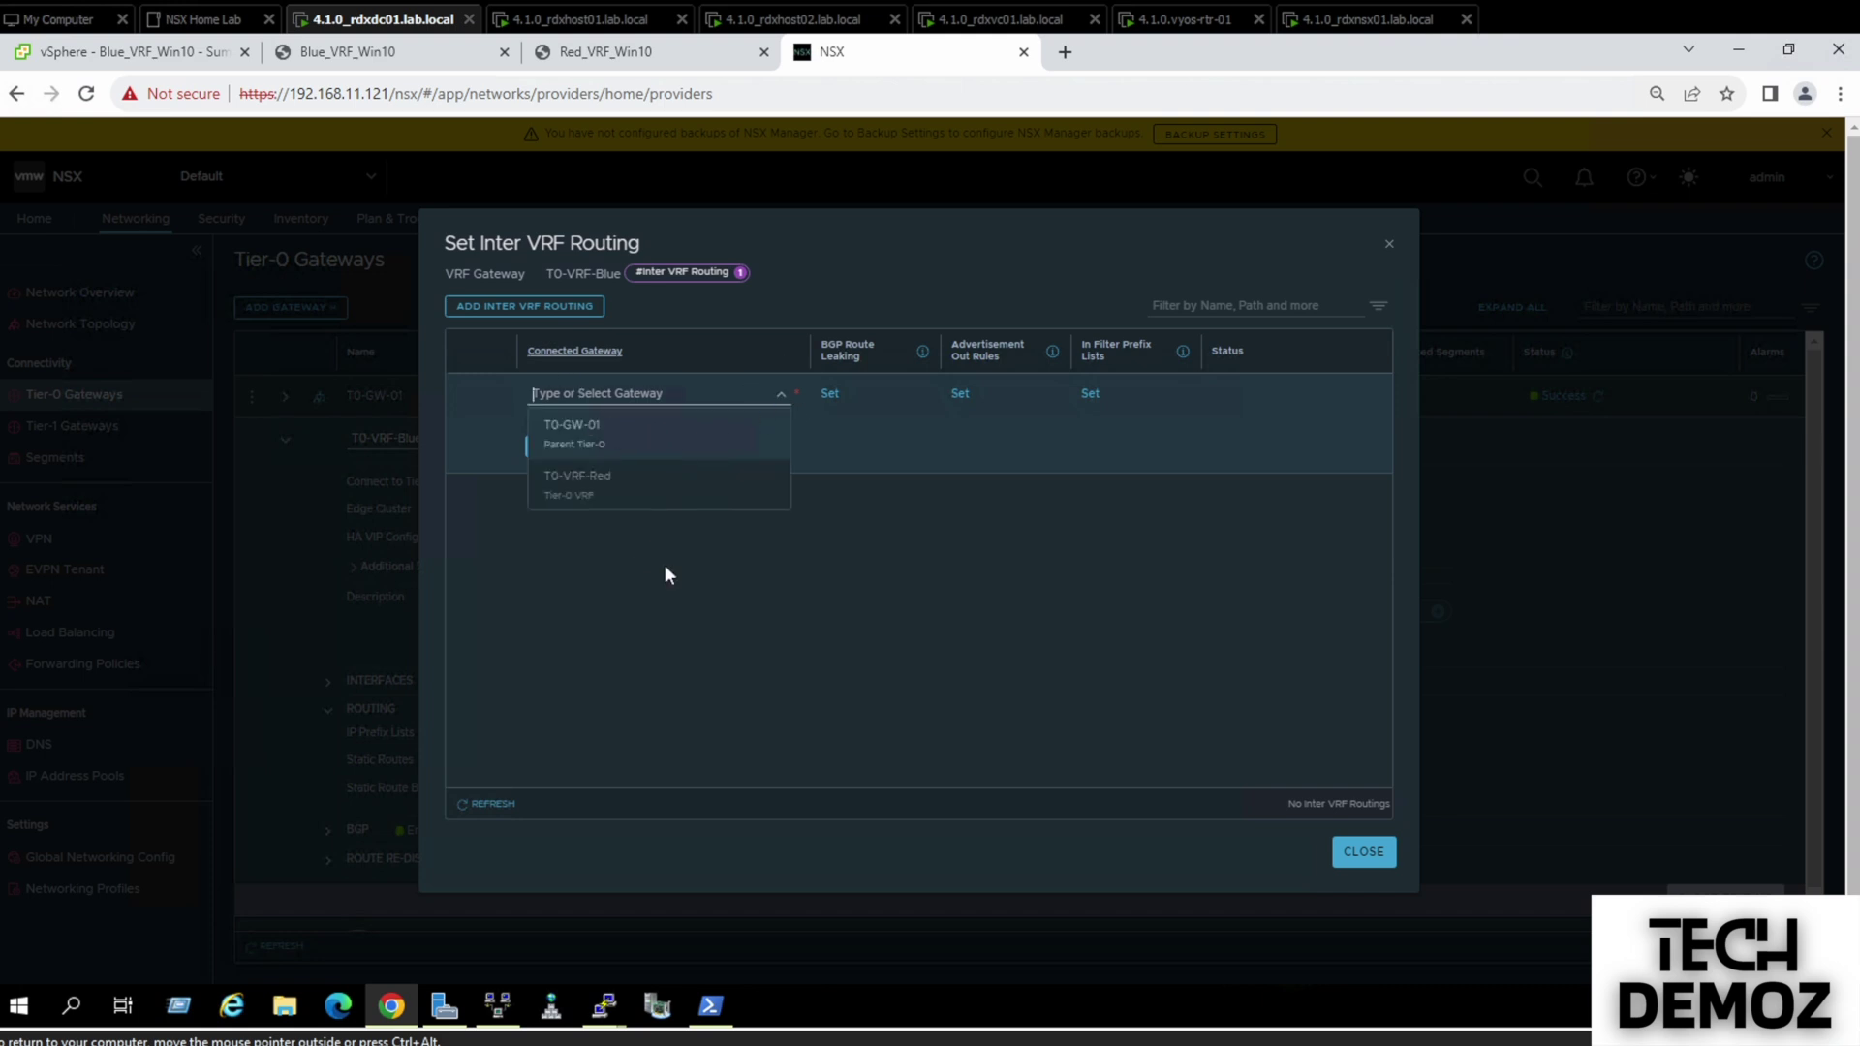
key(Down)
click(606, 492)
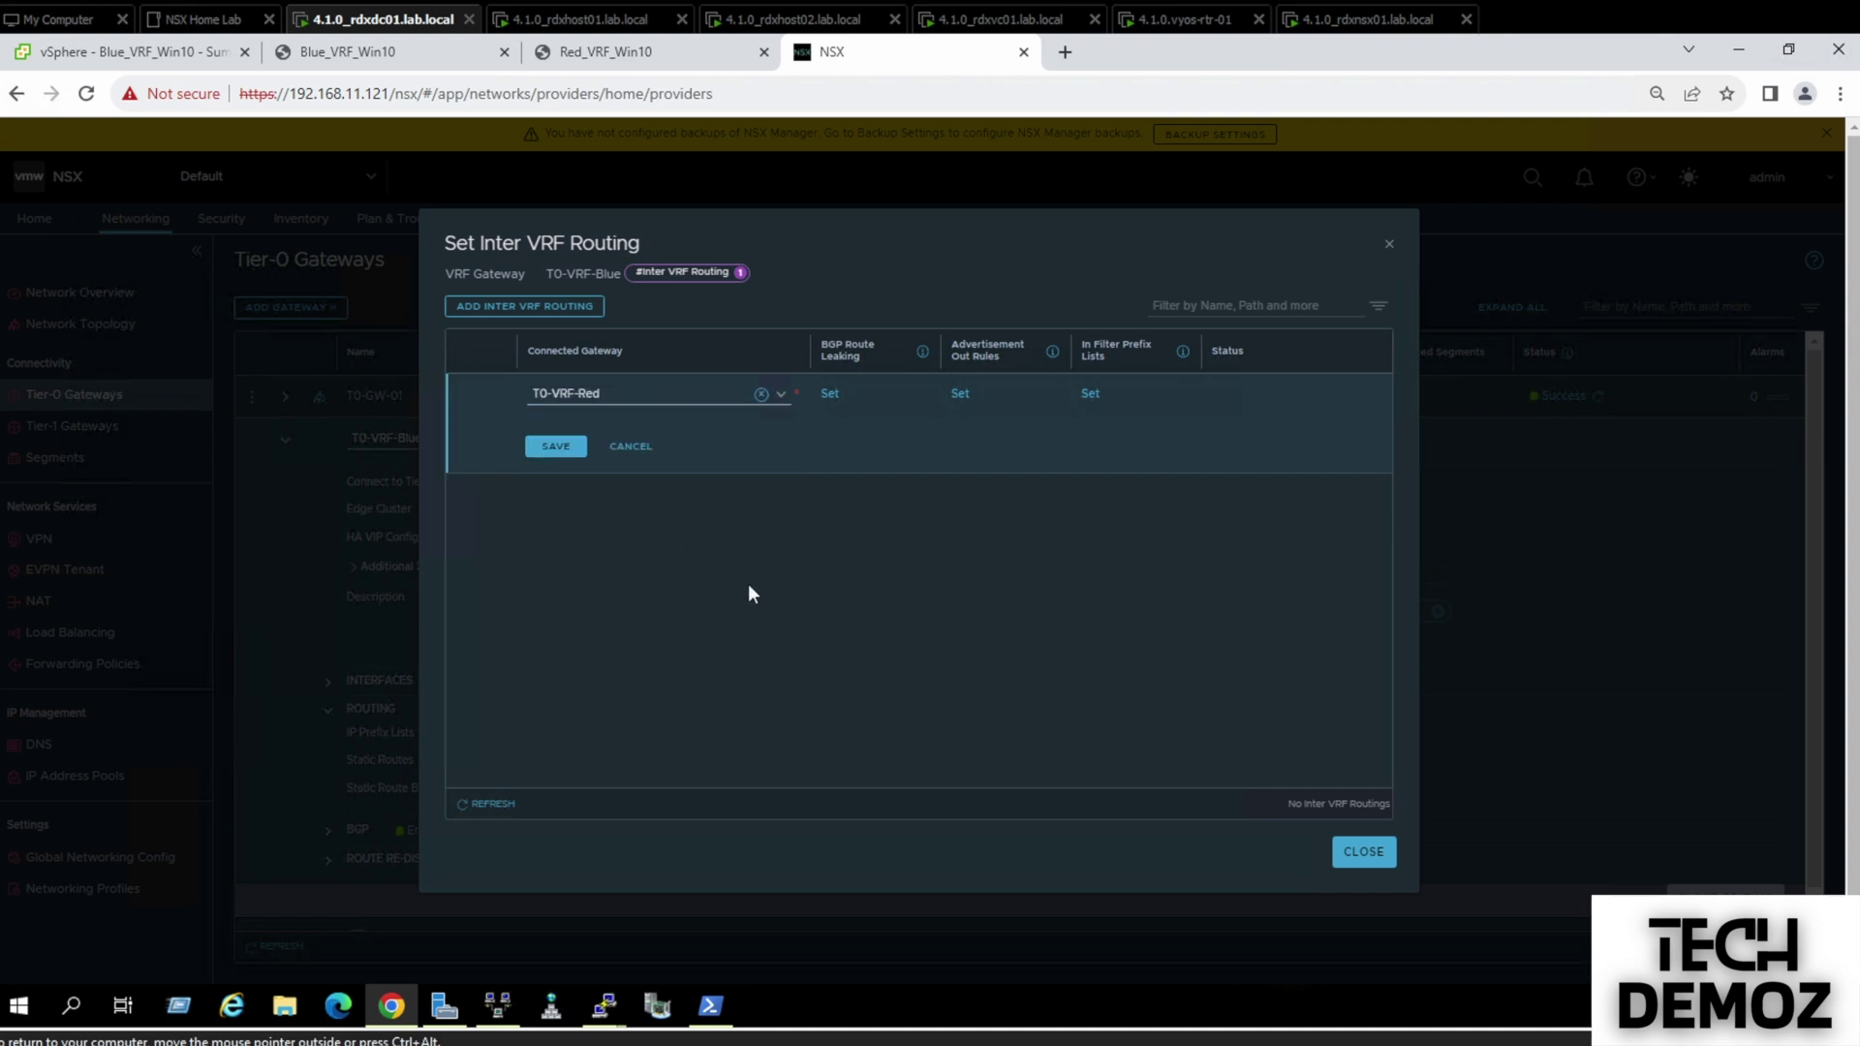
Add and apply an advertisement out rule named To-Red that allows all Tier-0 and Tier-1 route types, leaving the subnets blank
drag(954, 347, 1002, 364)
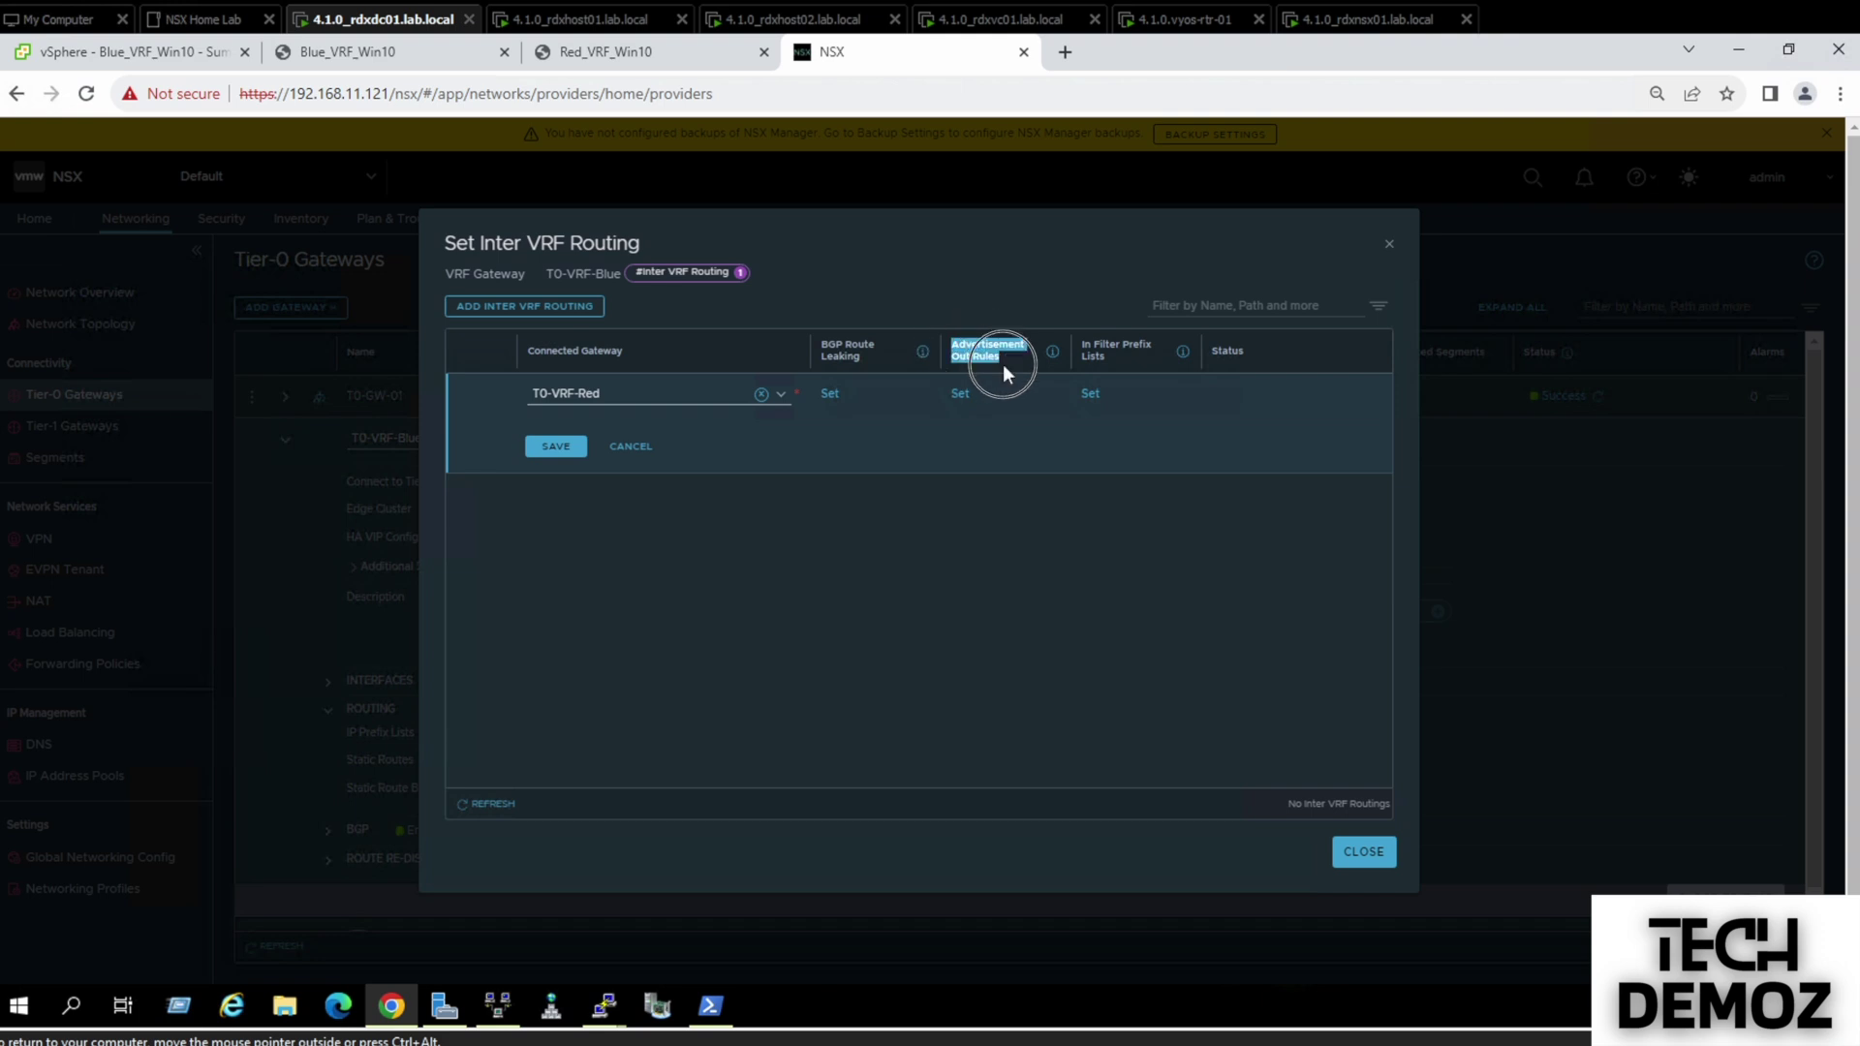
click(961, 397)
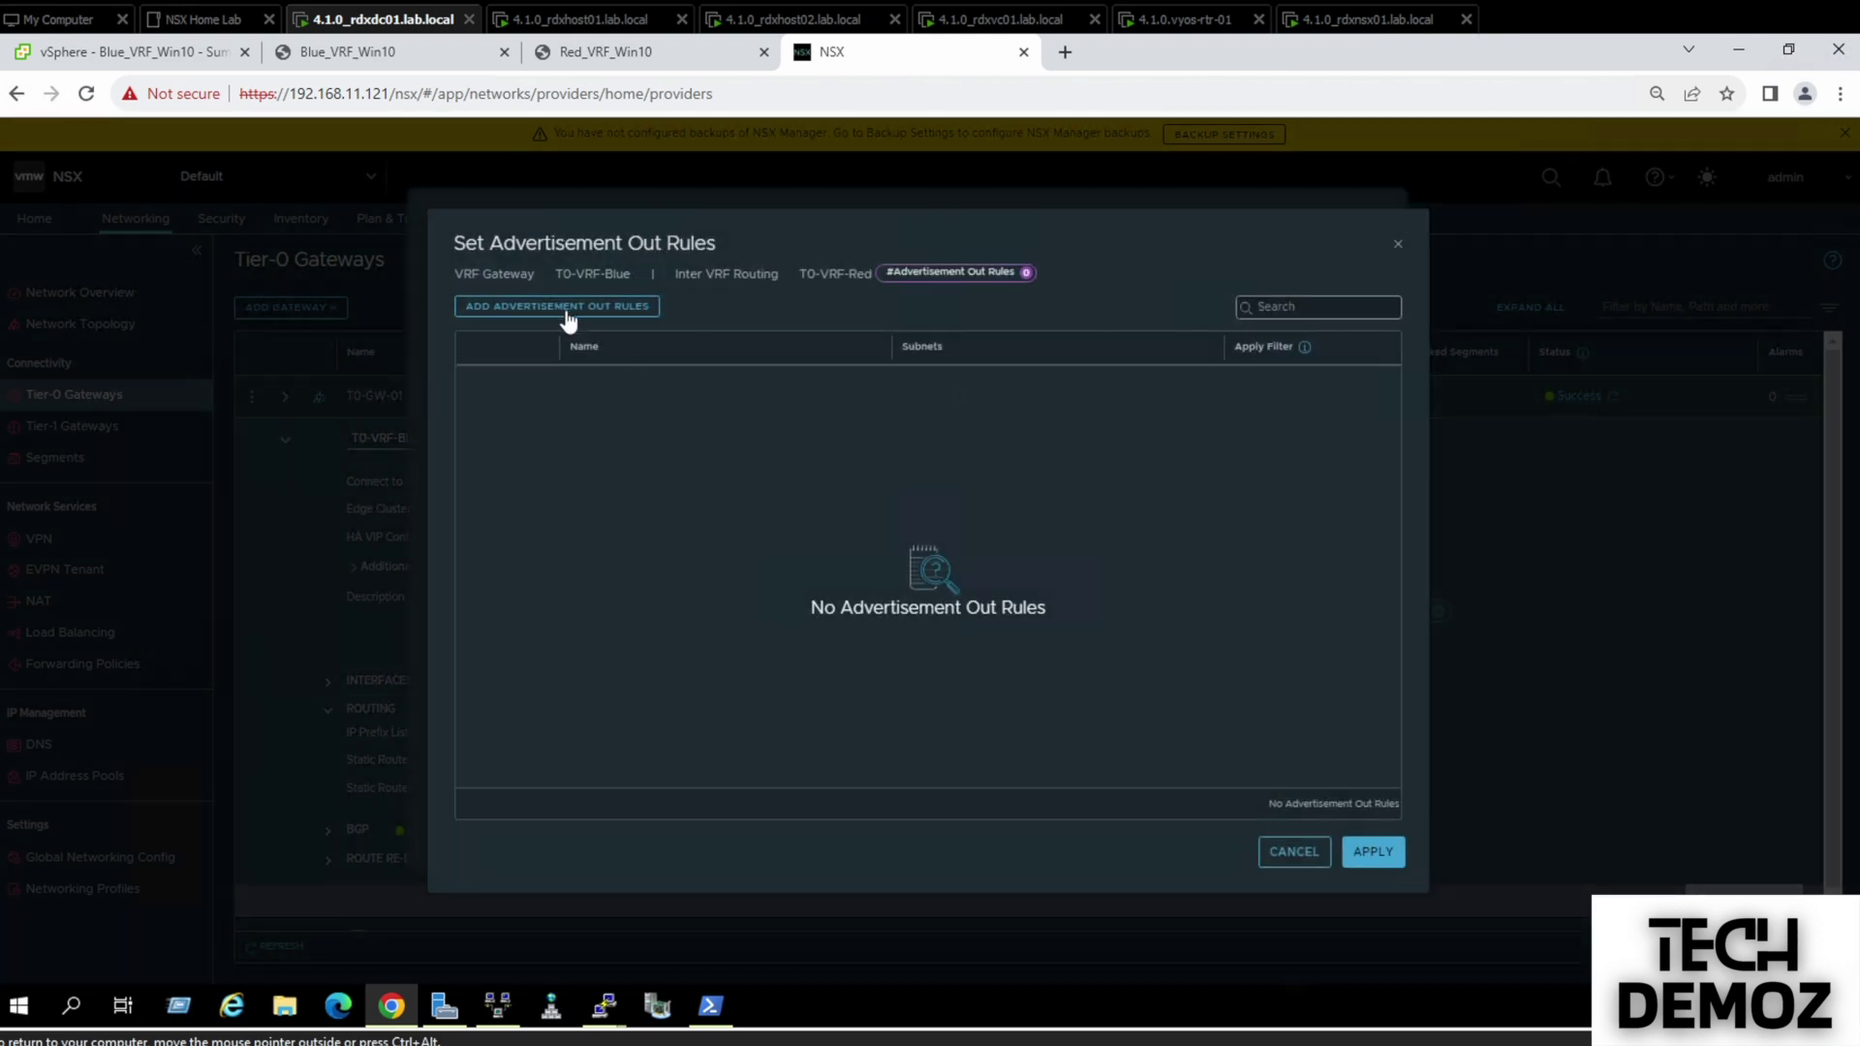
click(567, 310)
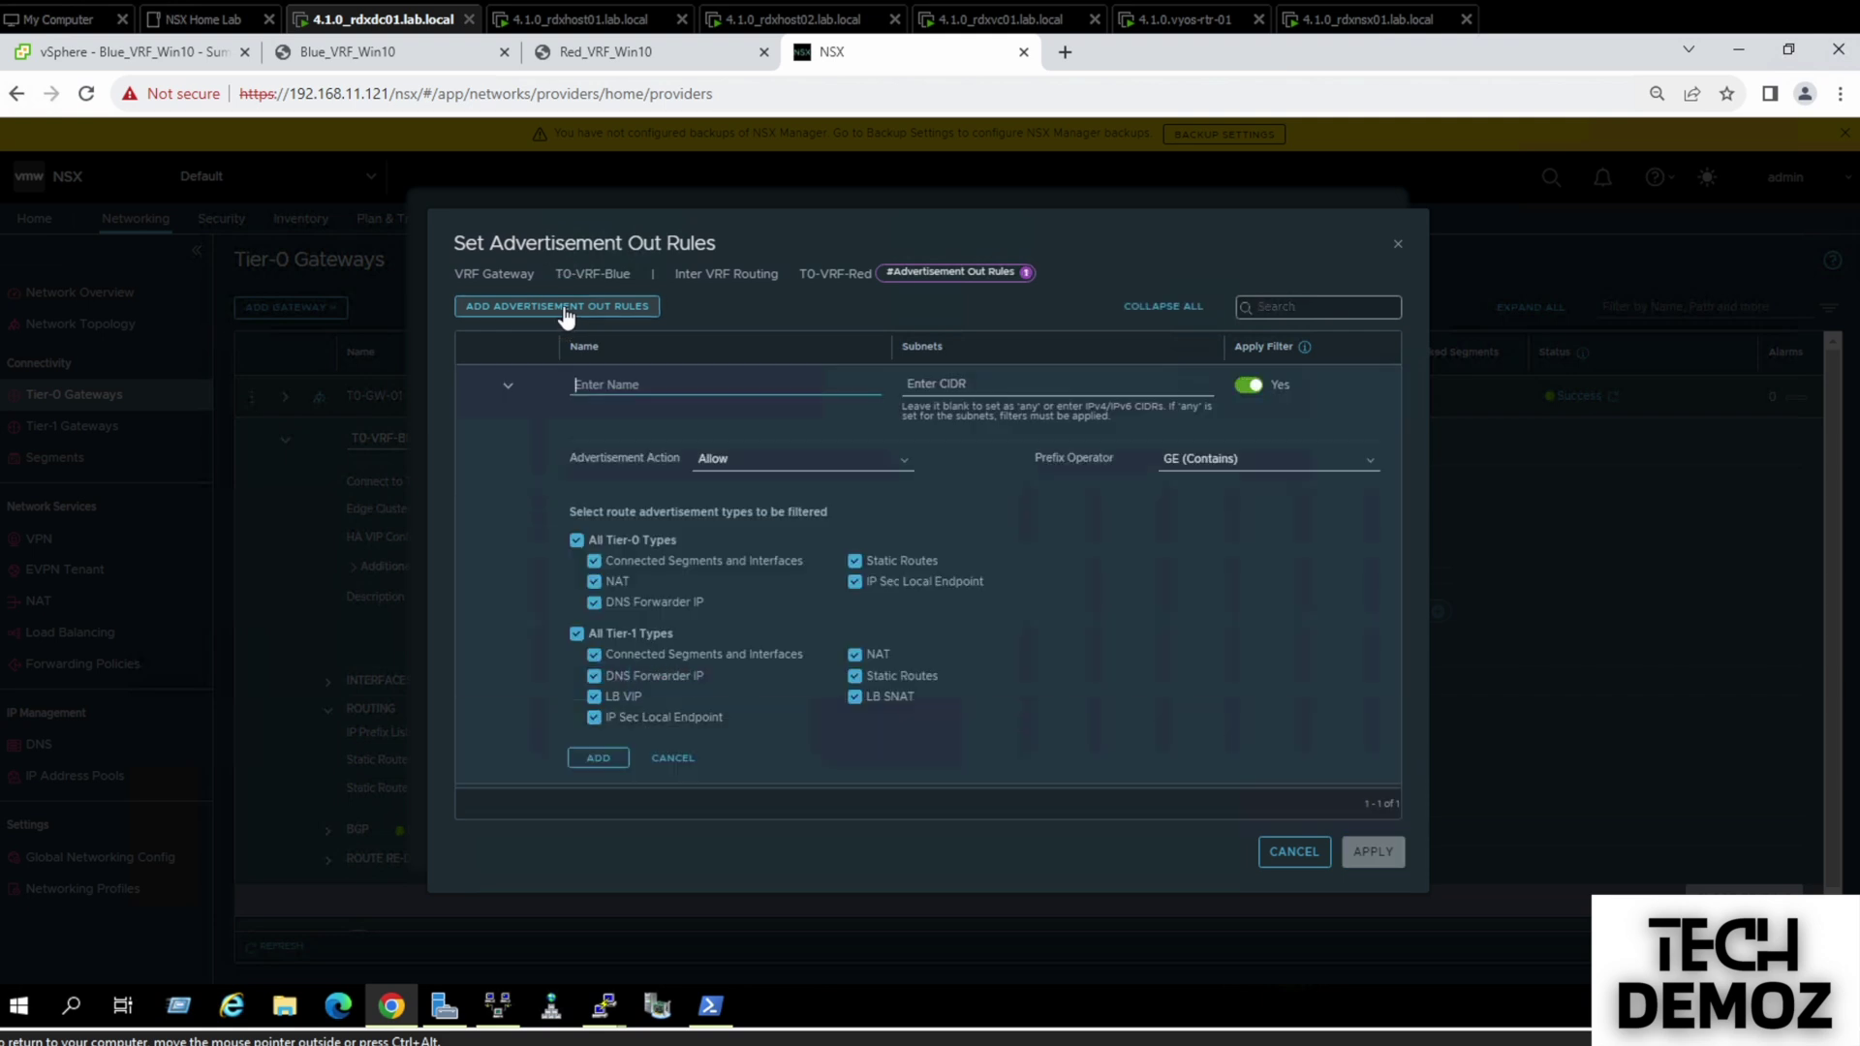
click(605, 385)
text(To)
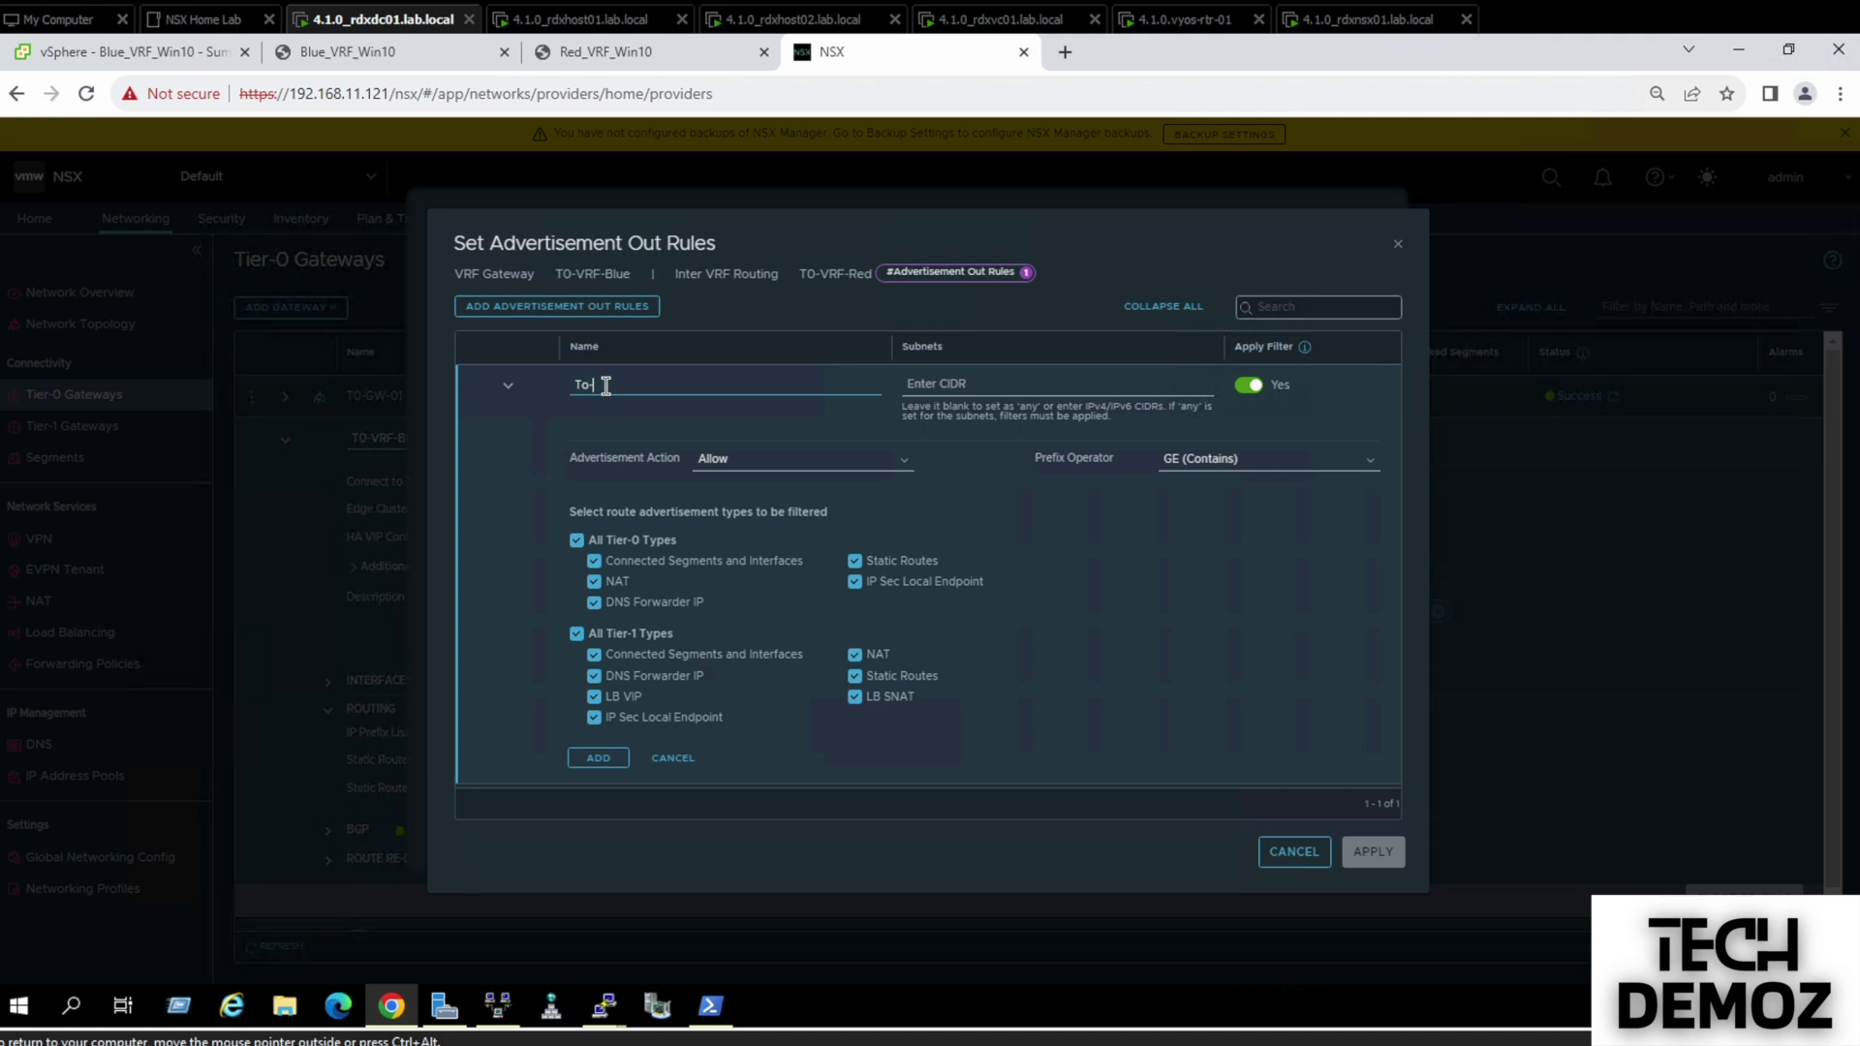
text(-R)
click(598, 758)
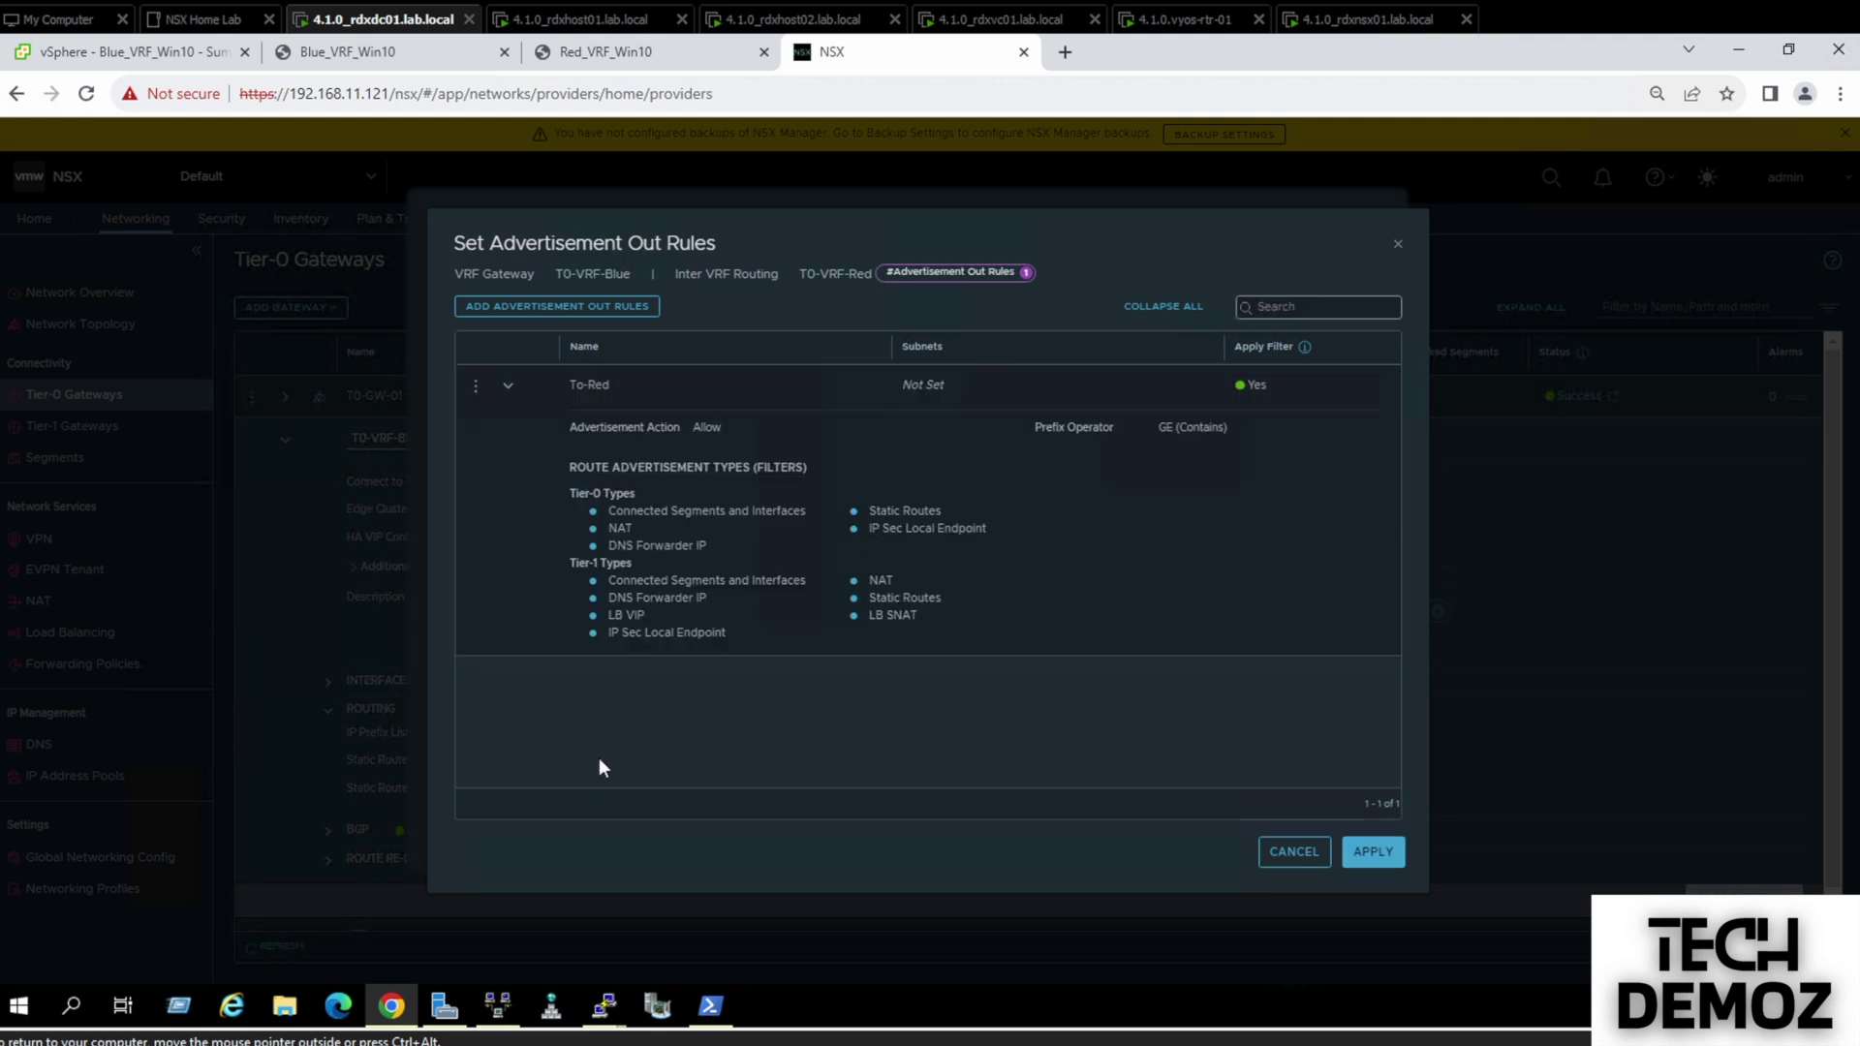
click(1372, 851)
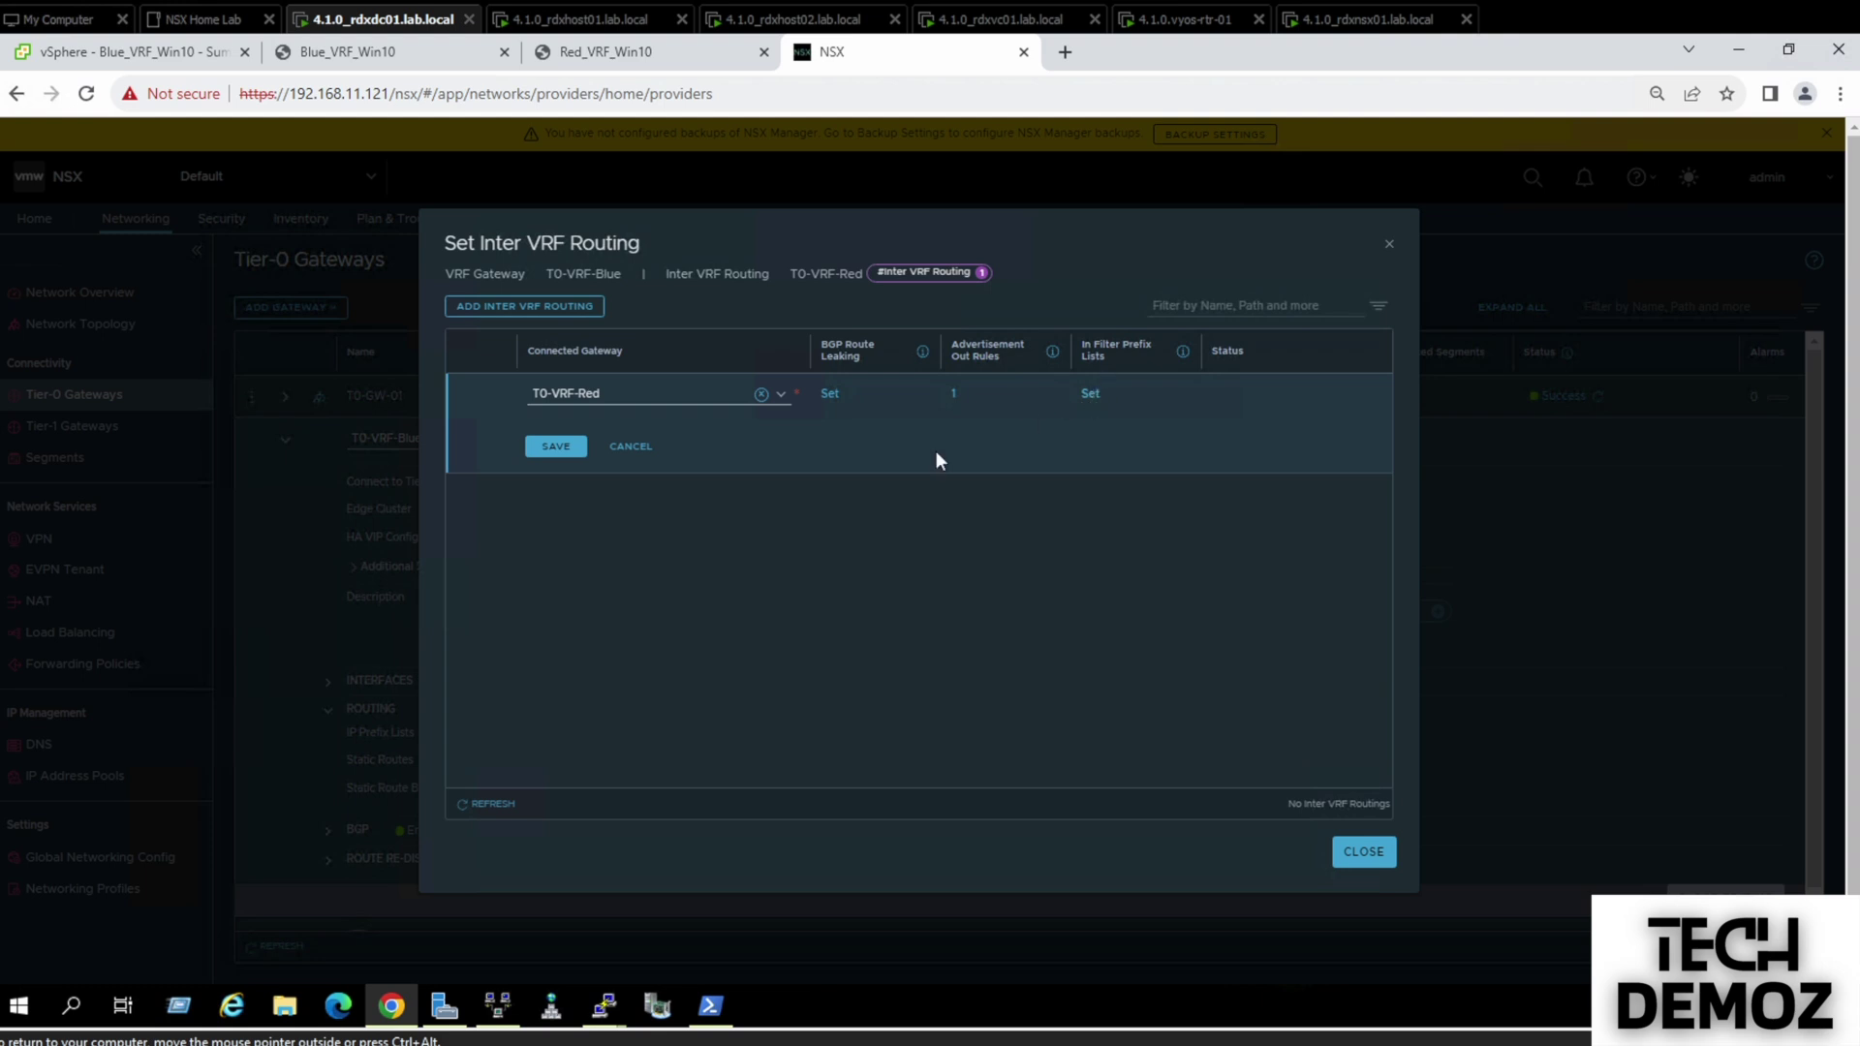
Save the inter-VRF routing entry to T0-VRF-Red, refresh its status and finish editing T0-VRF-Blue
click(548, 444)
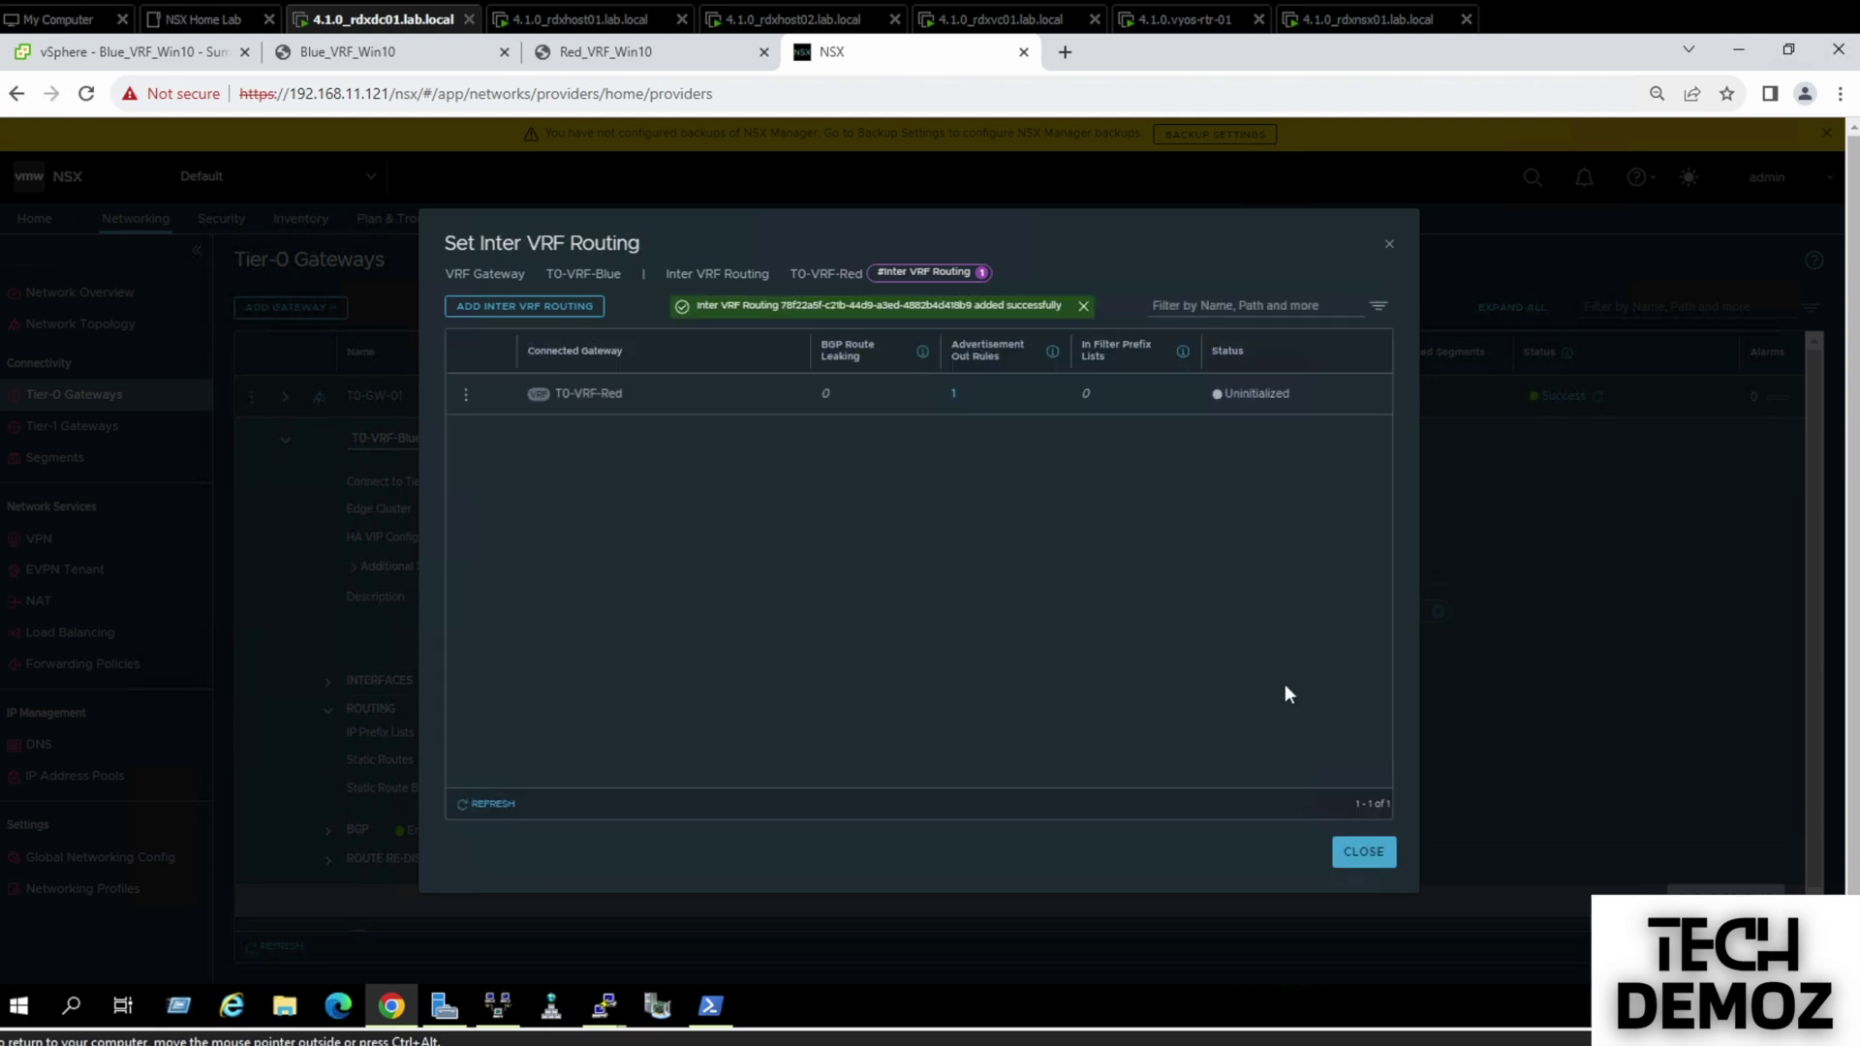
click(882, 624)
click(489, 806)
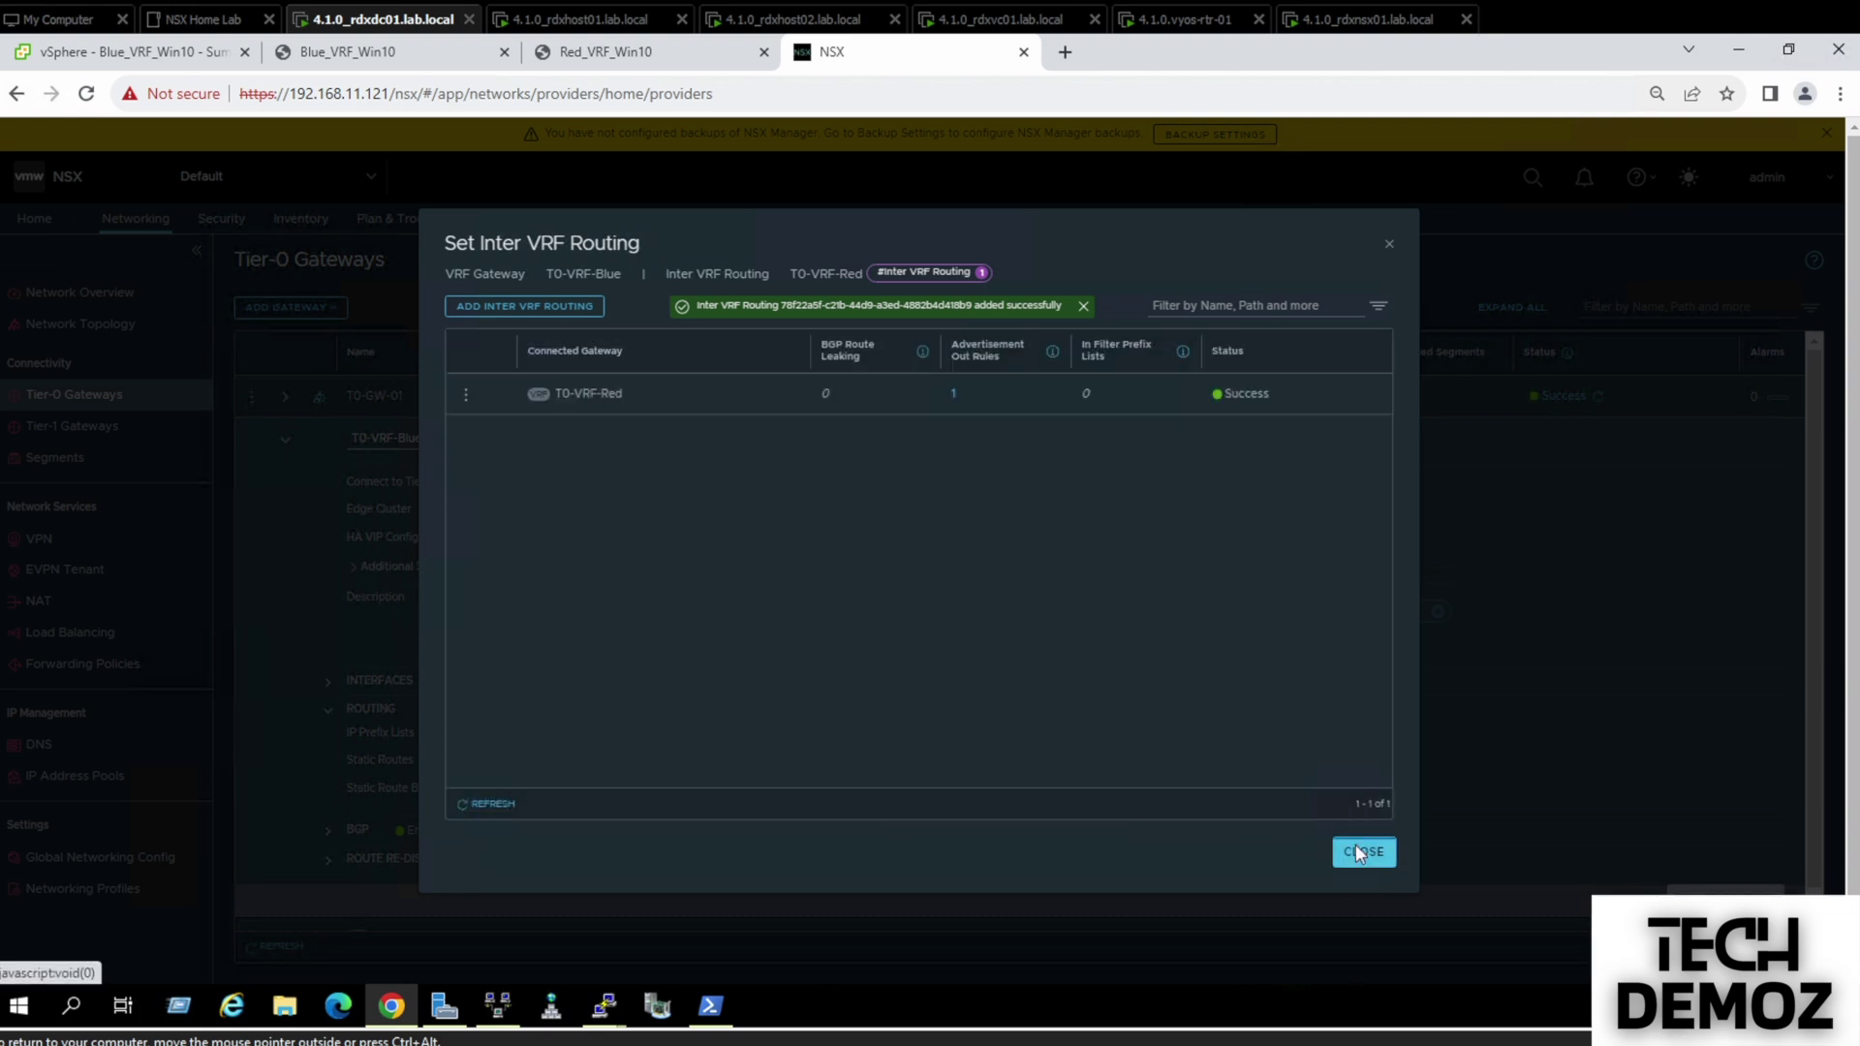
click(1361, 852)
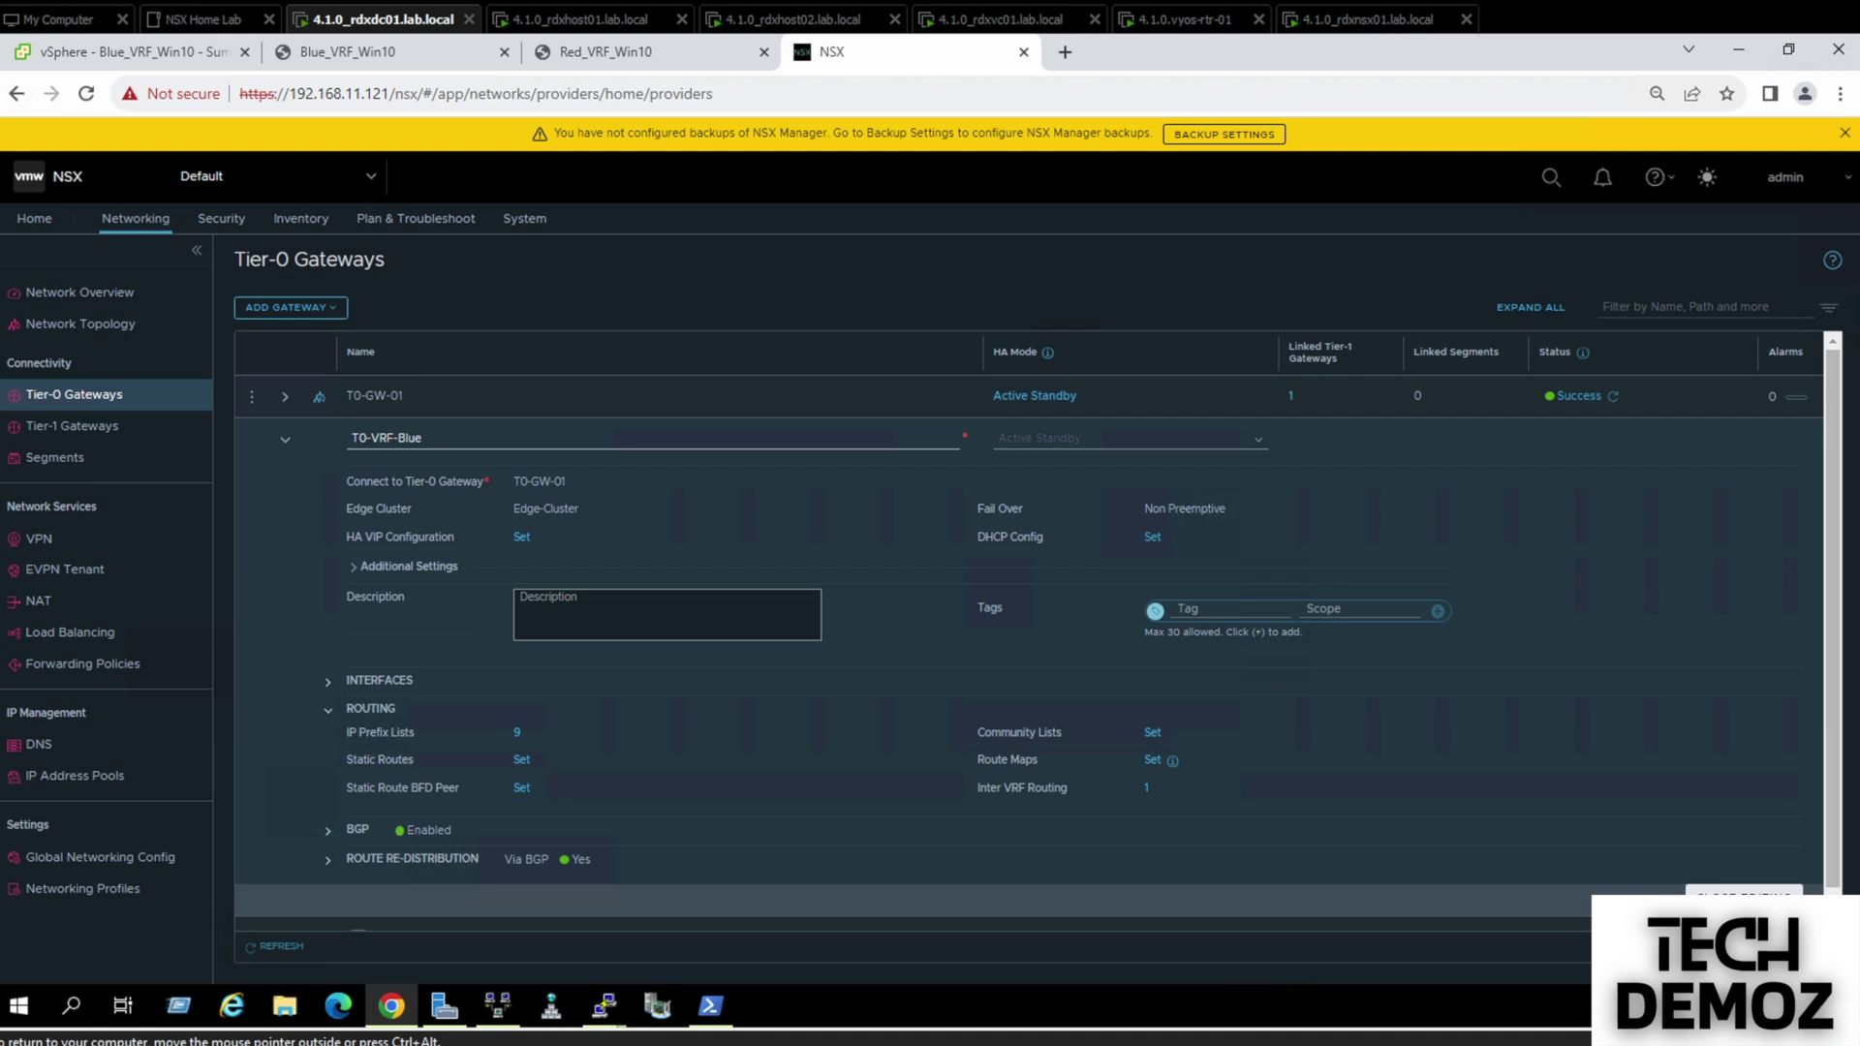
click(1744, 891)
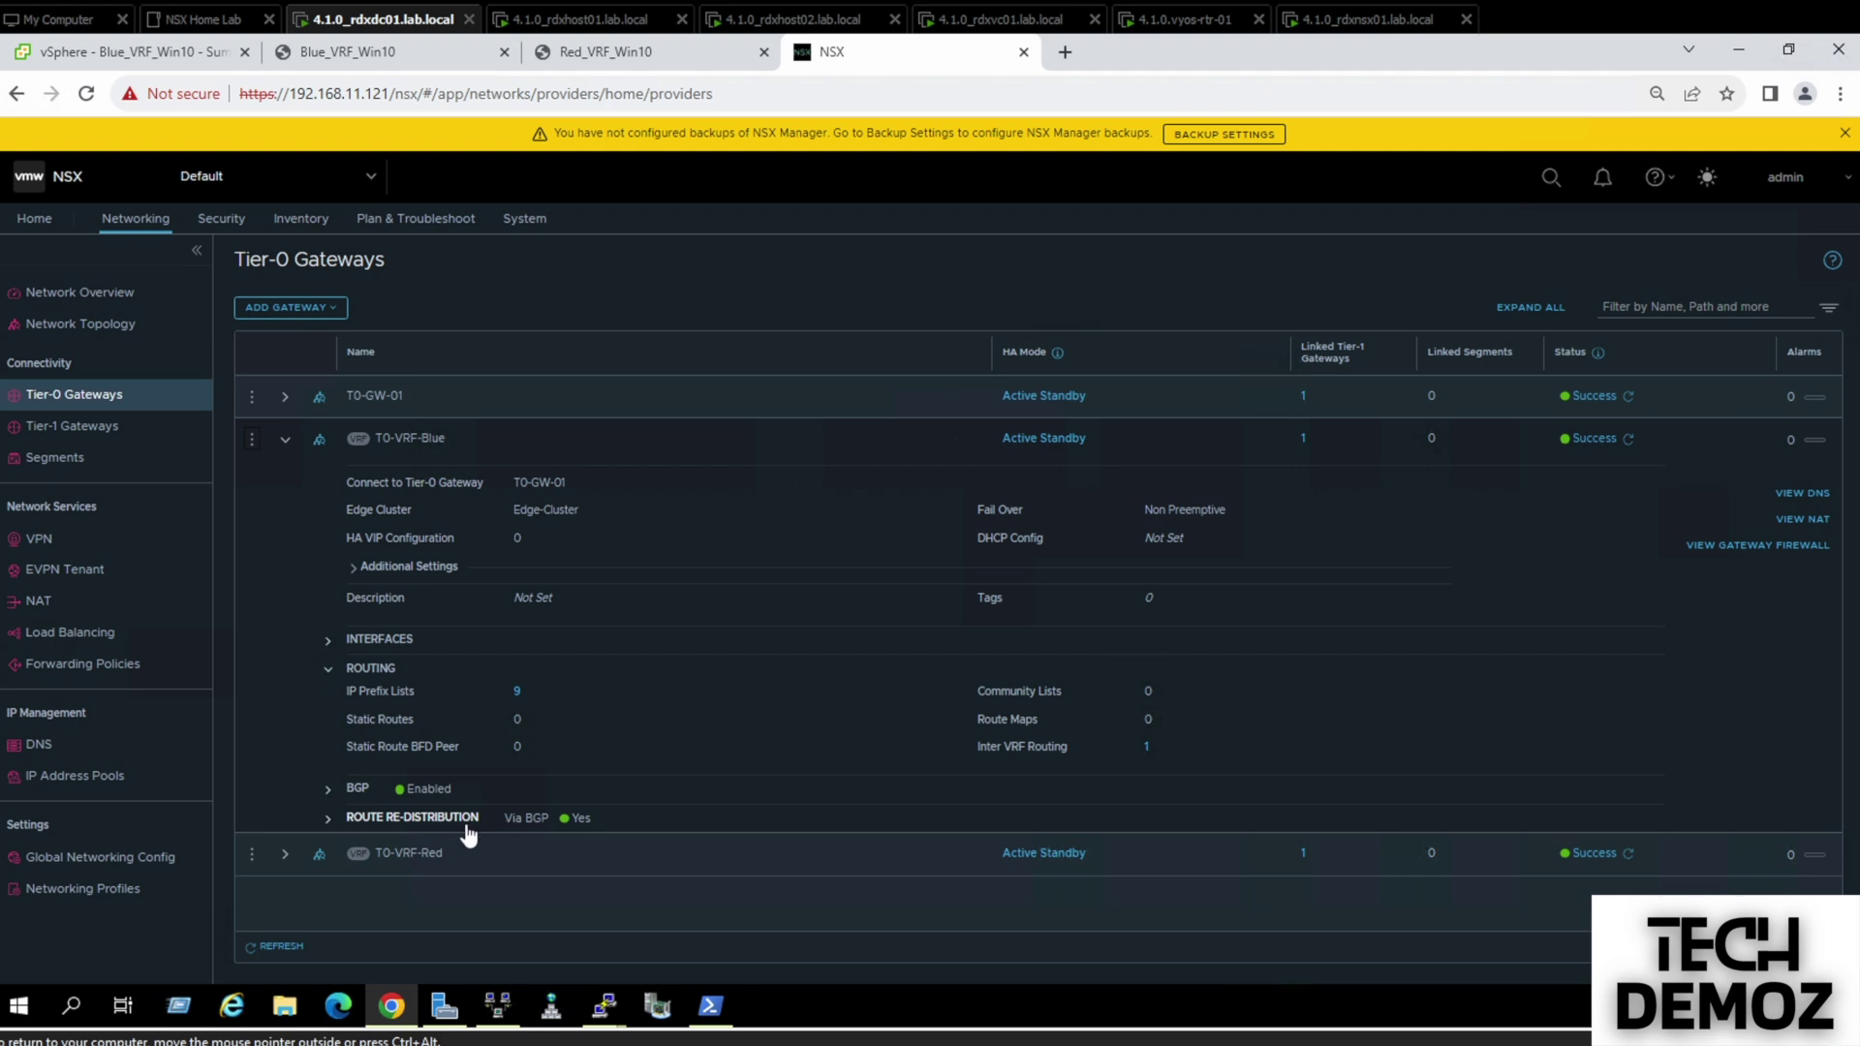
Edit the T0-VRF-Red gateway and add an inter-VRF routing entry with T0-VRF-Blue as the connected gateway
click(252, 858)
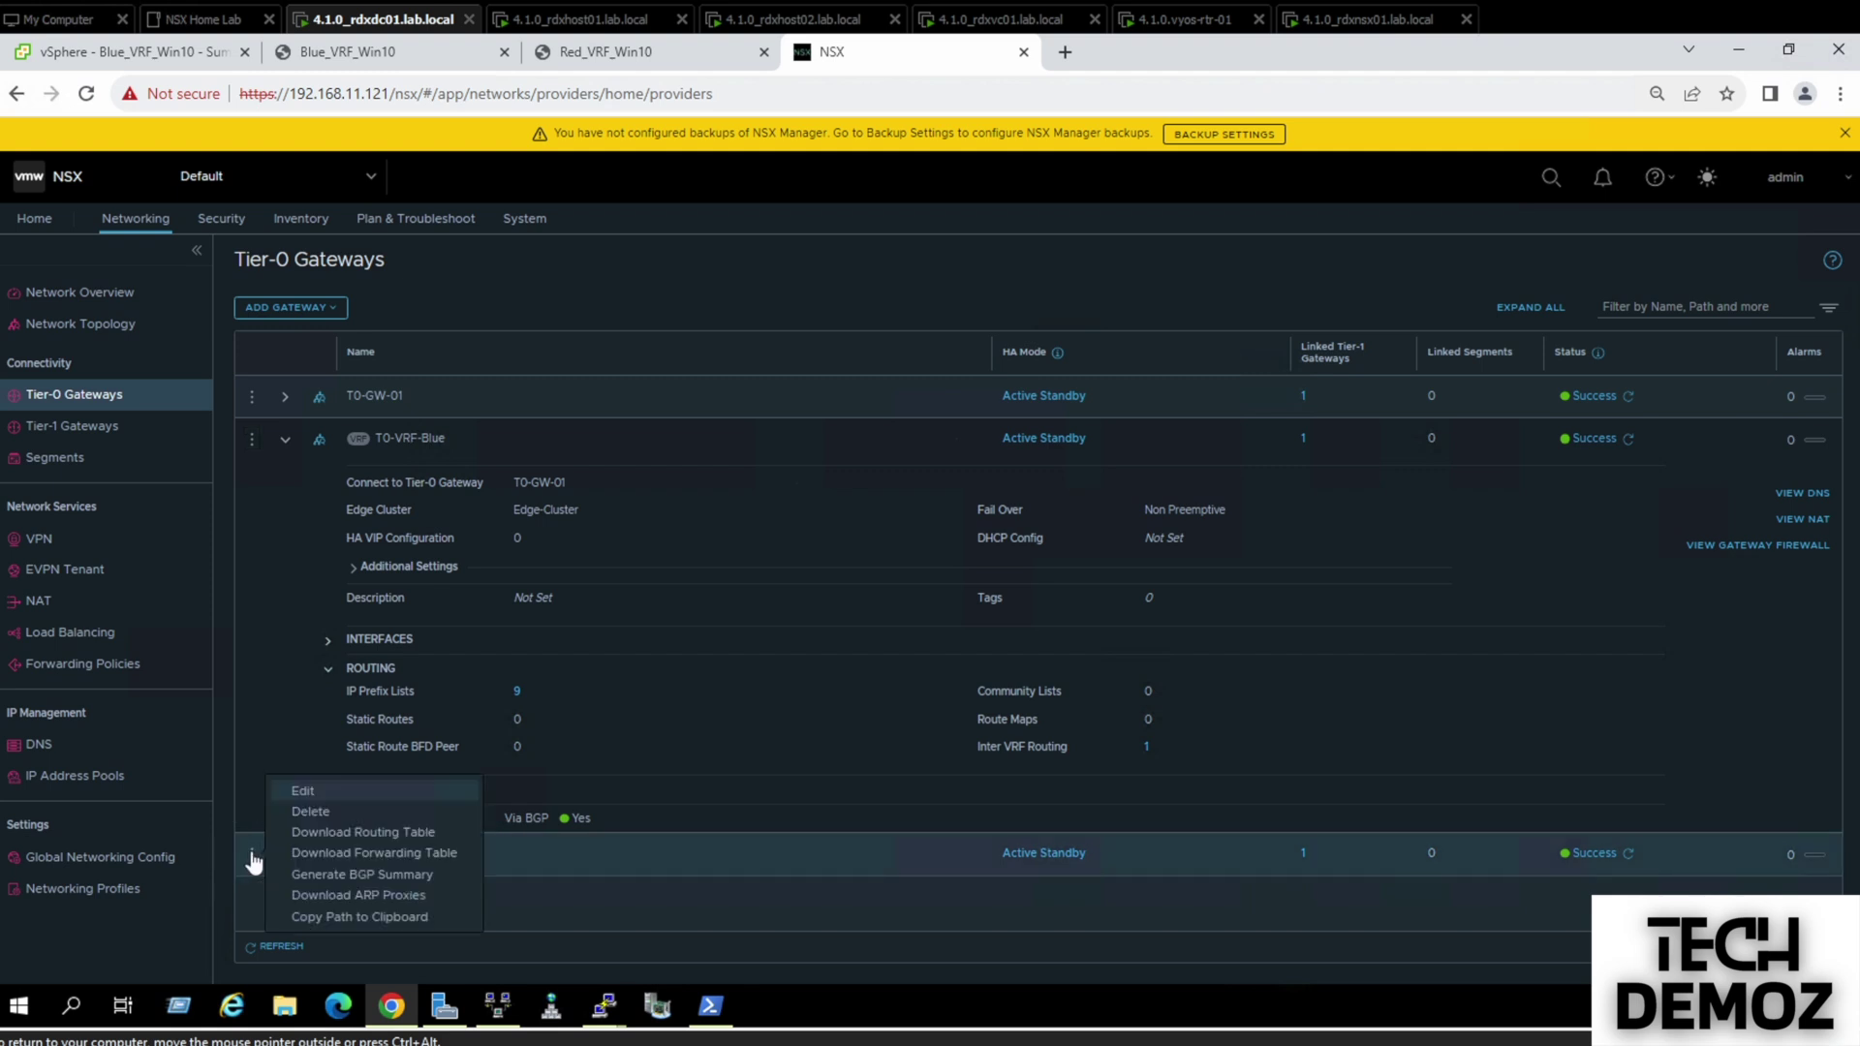
click(306, 794)
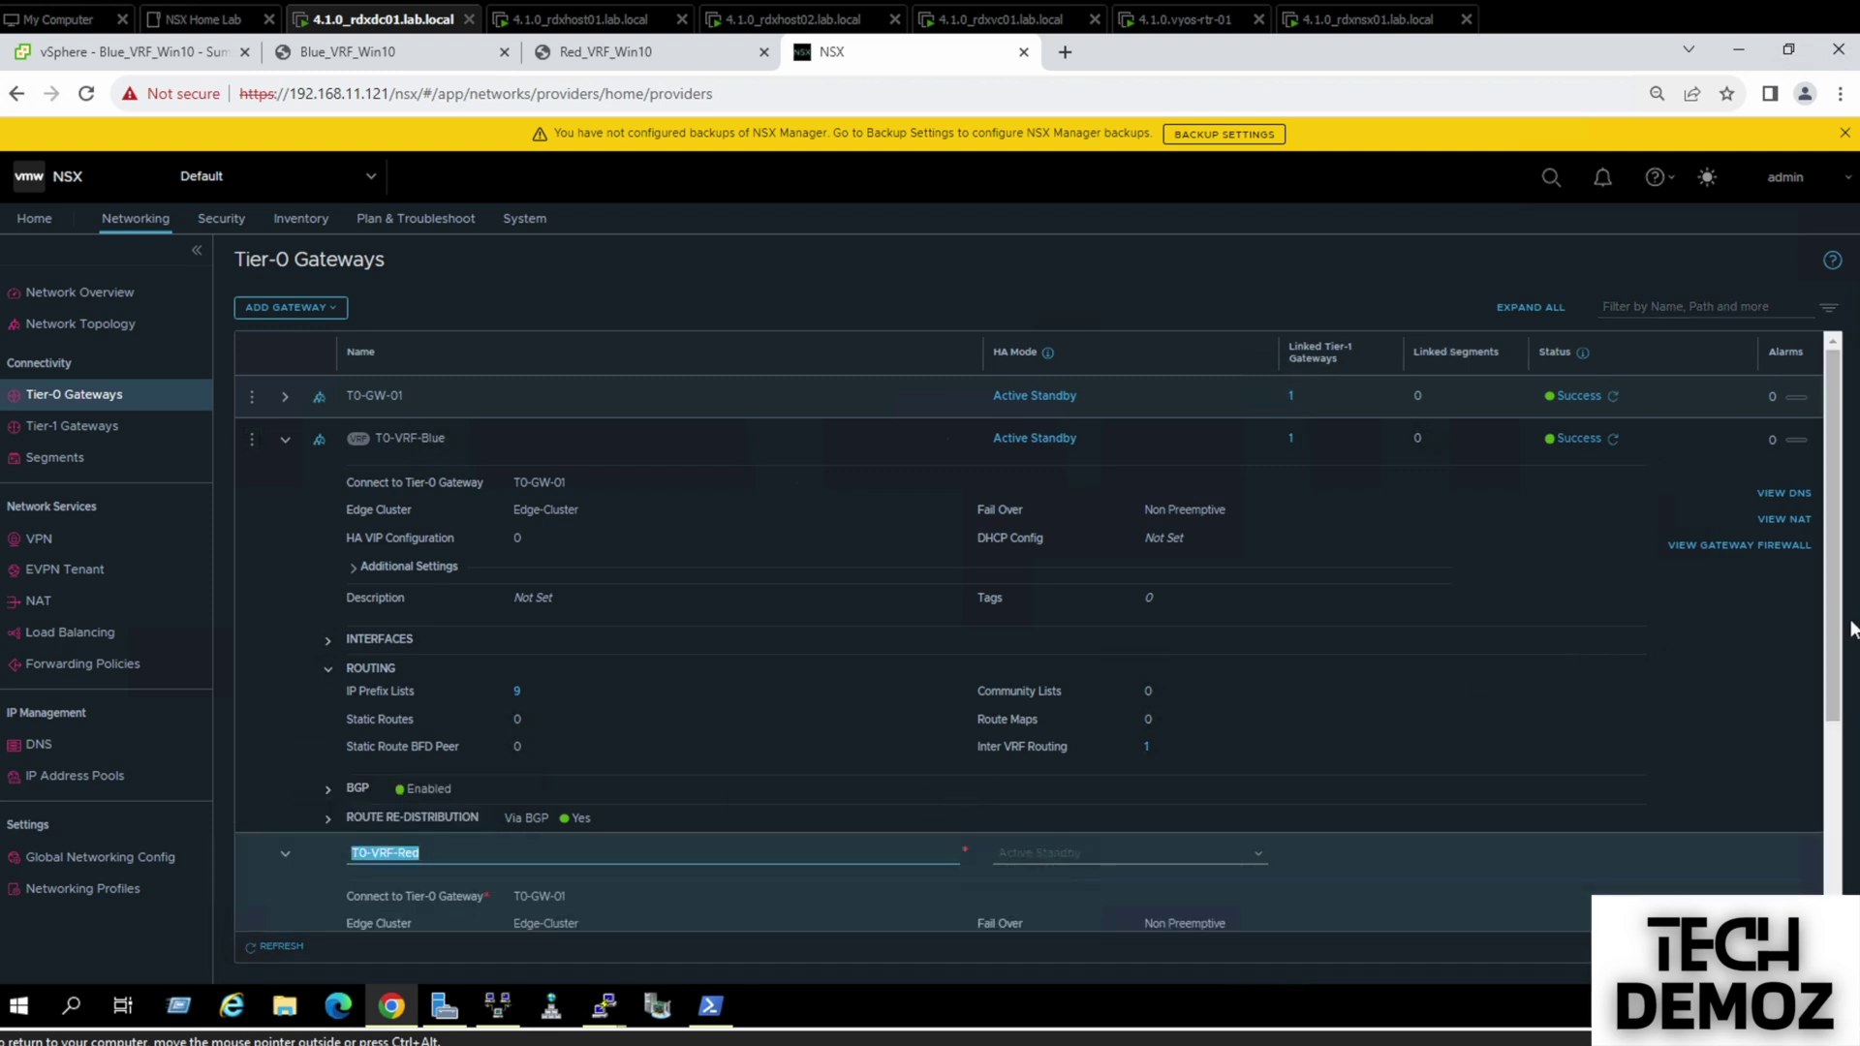
drag(1826, 630, 1832, 852)
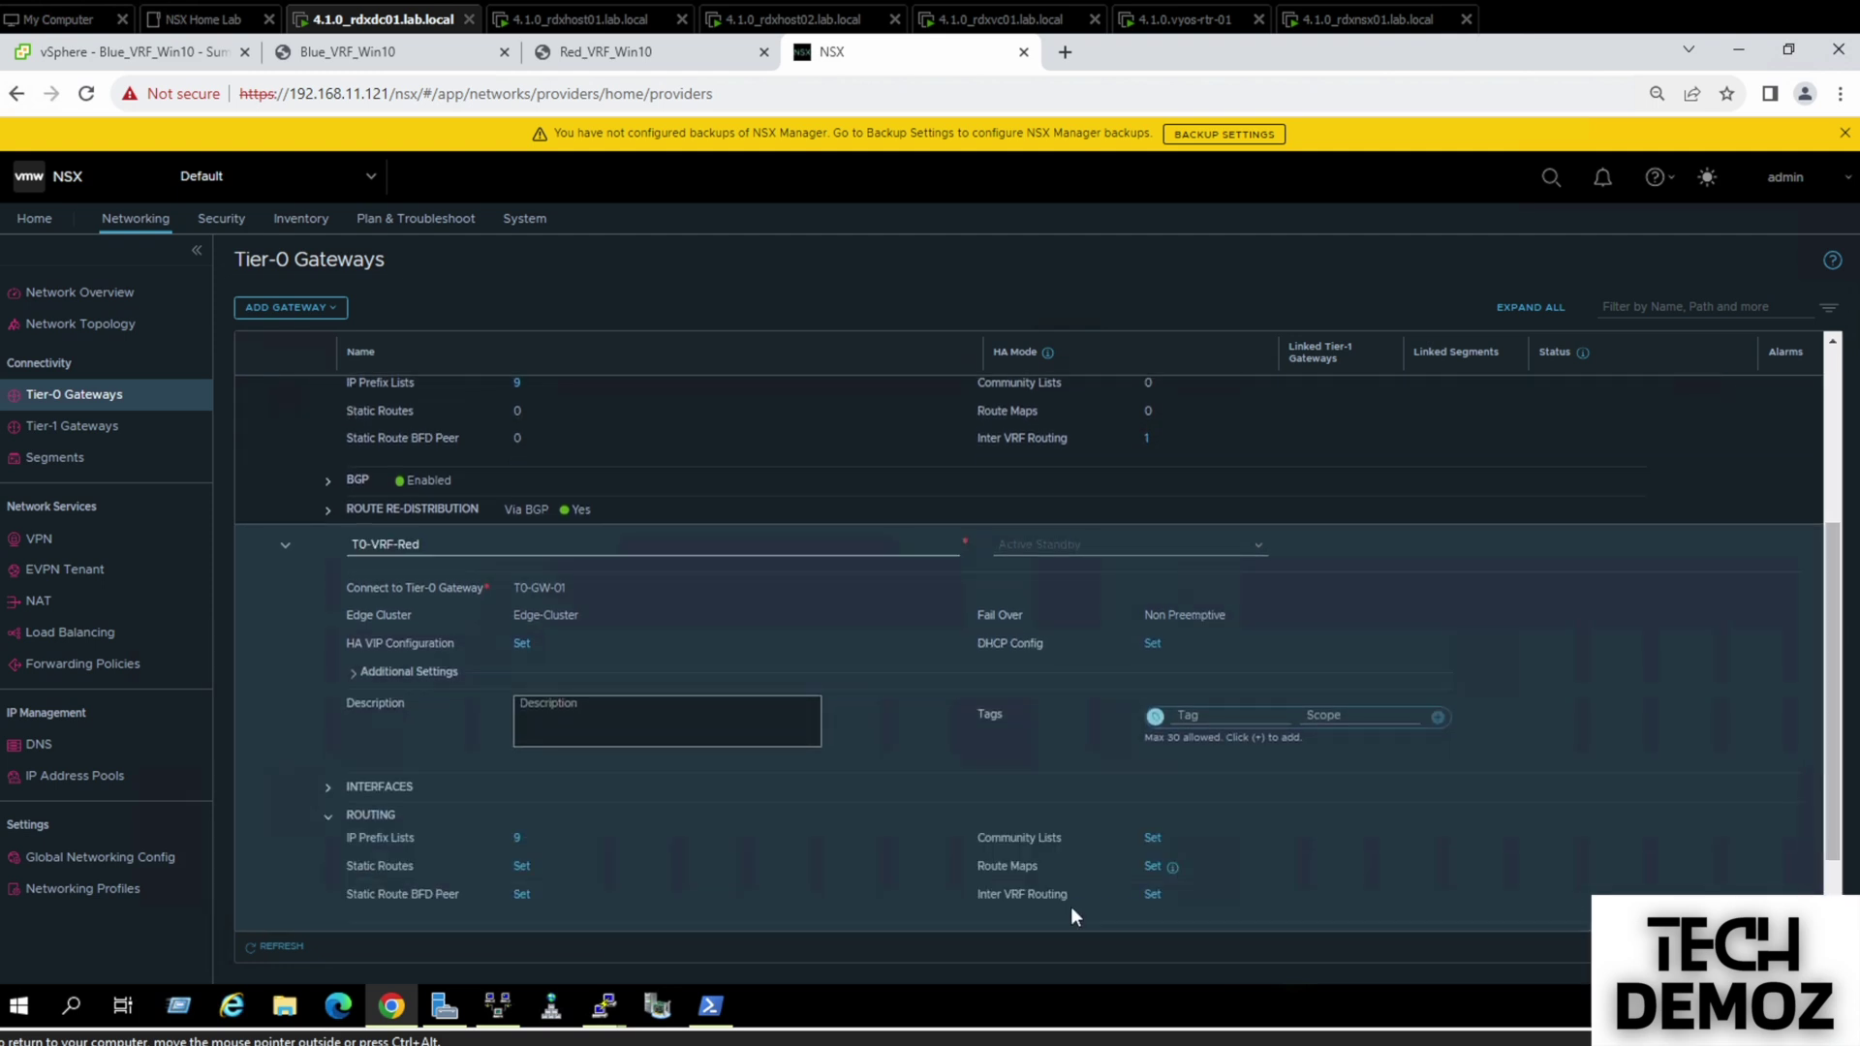
click(1152, 895)
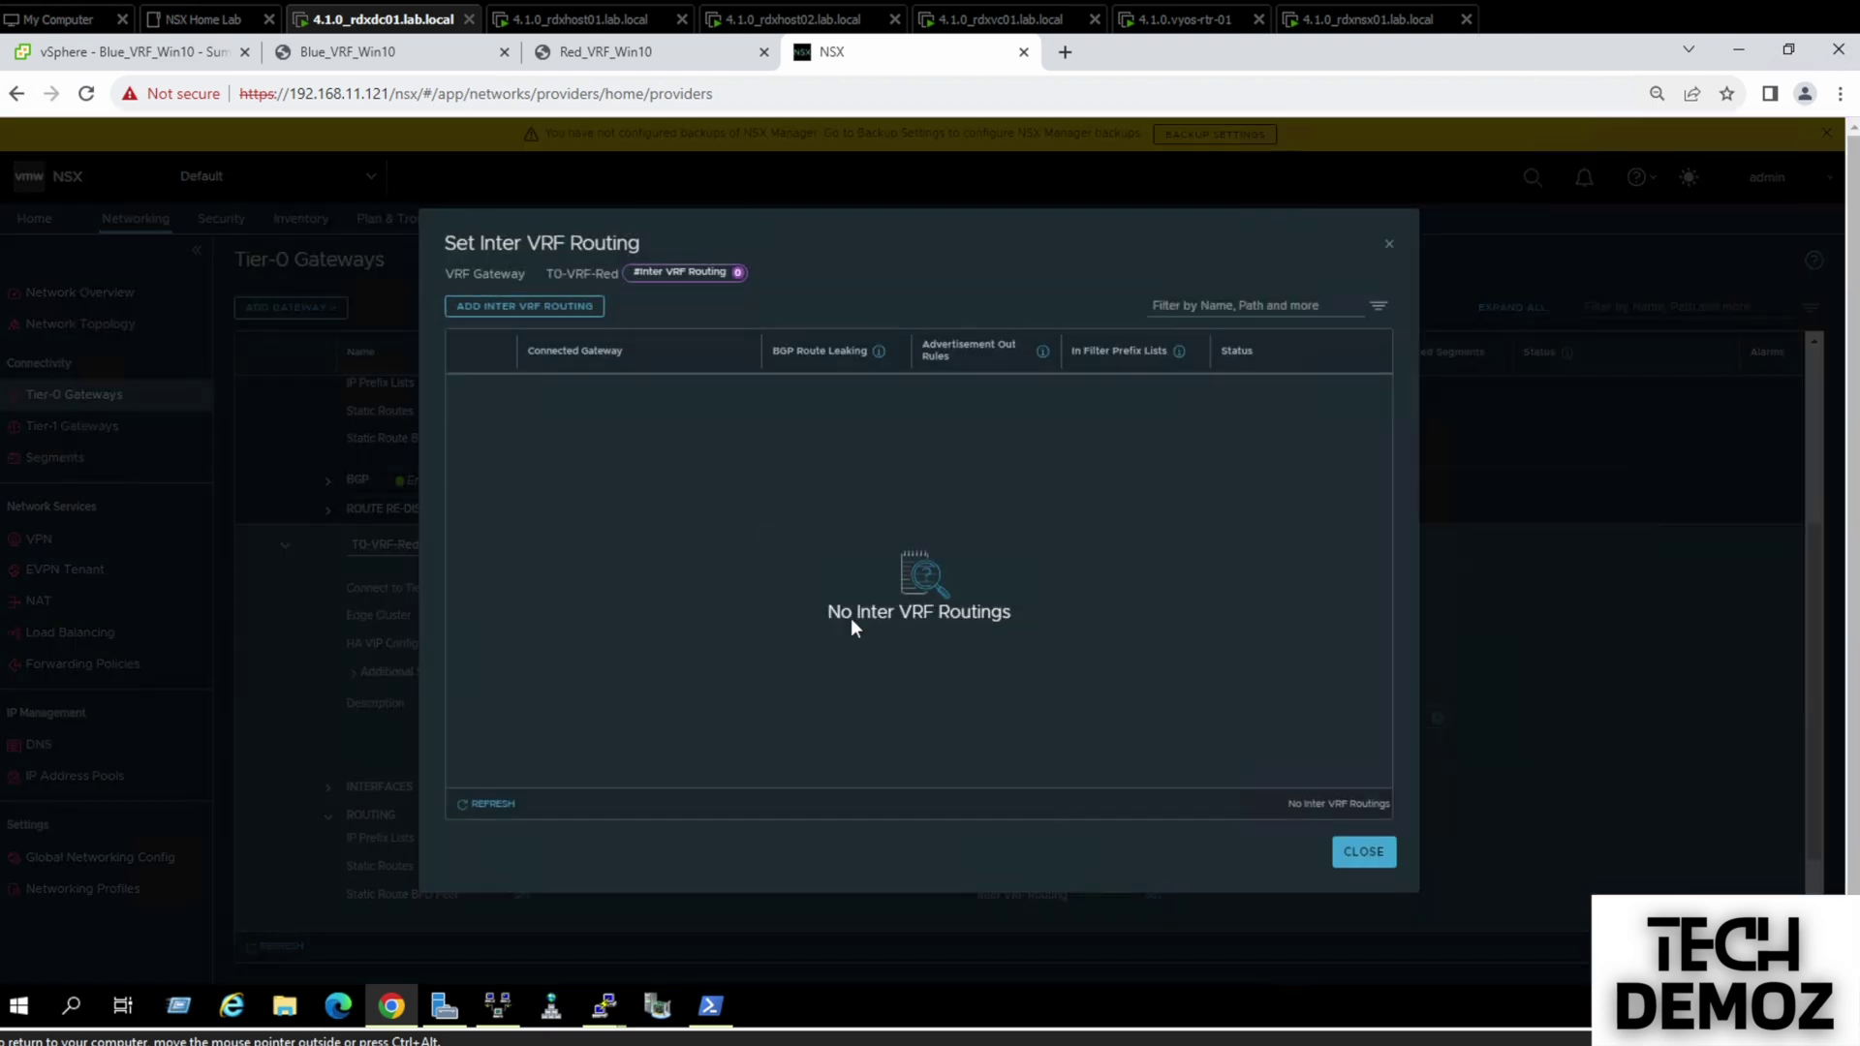
click(528, 308)
click(572, 389)
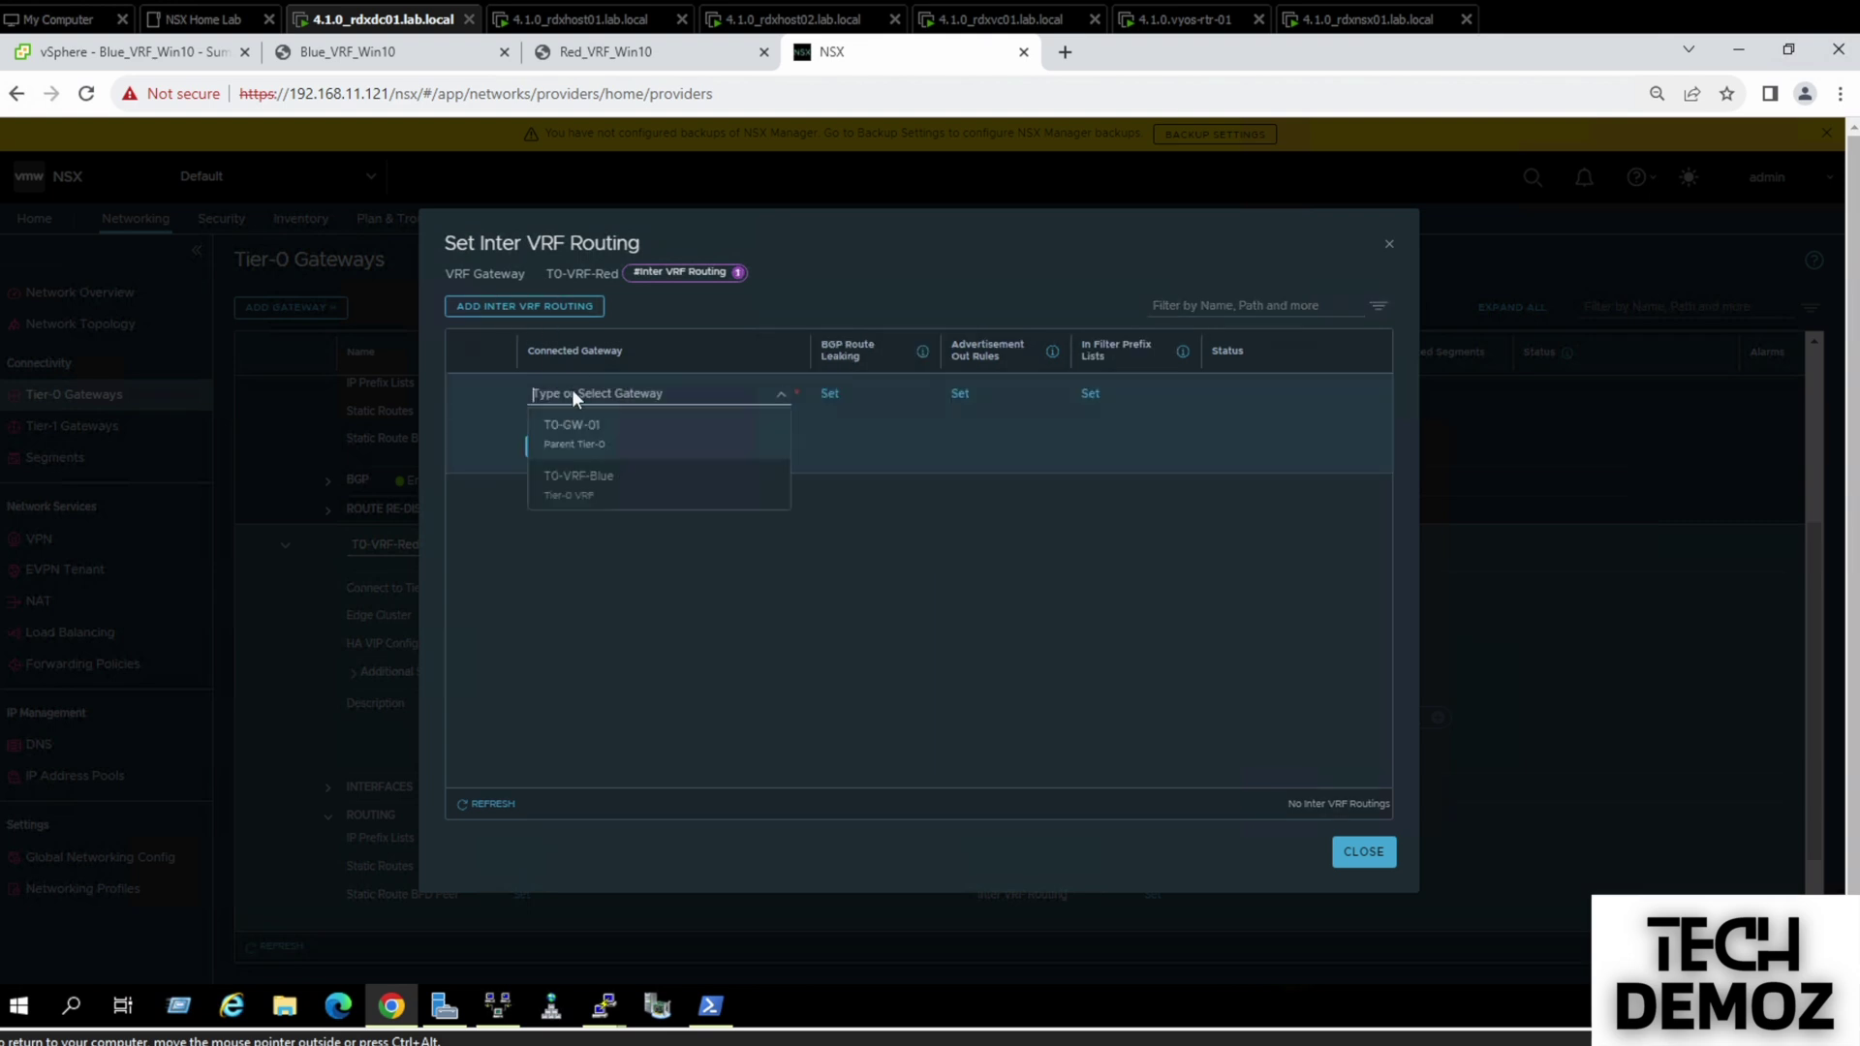
click(582, 490)
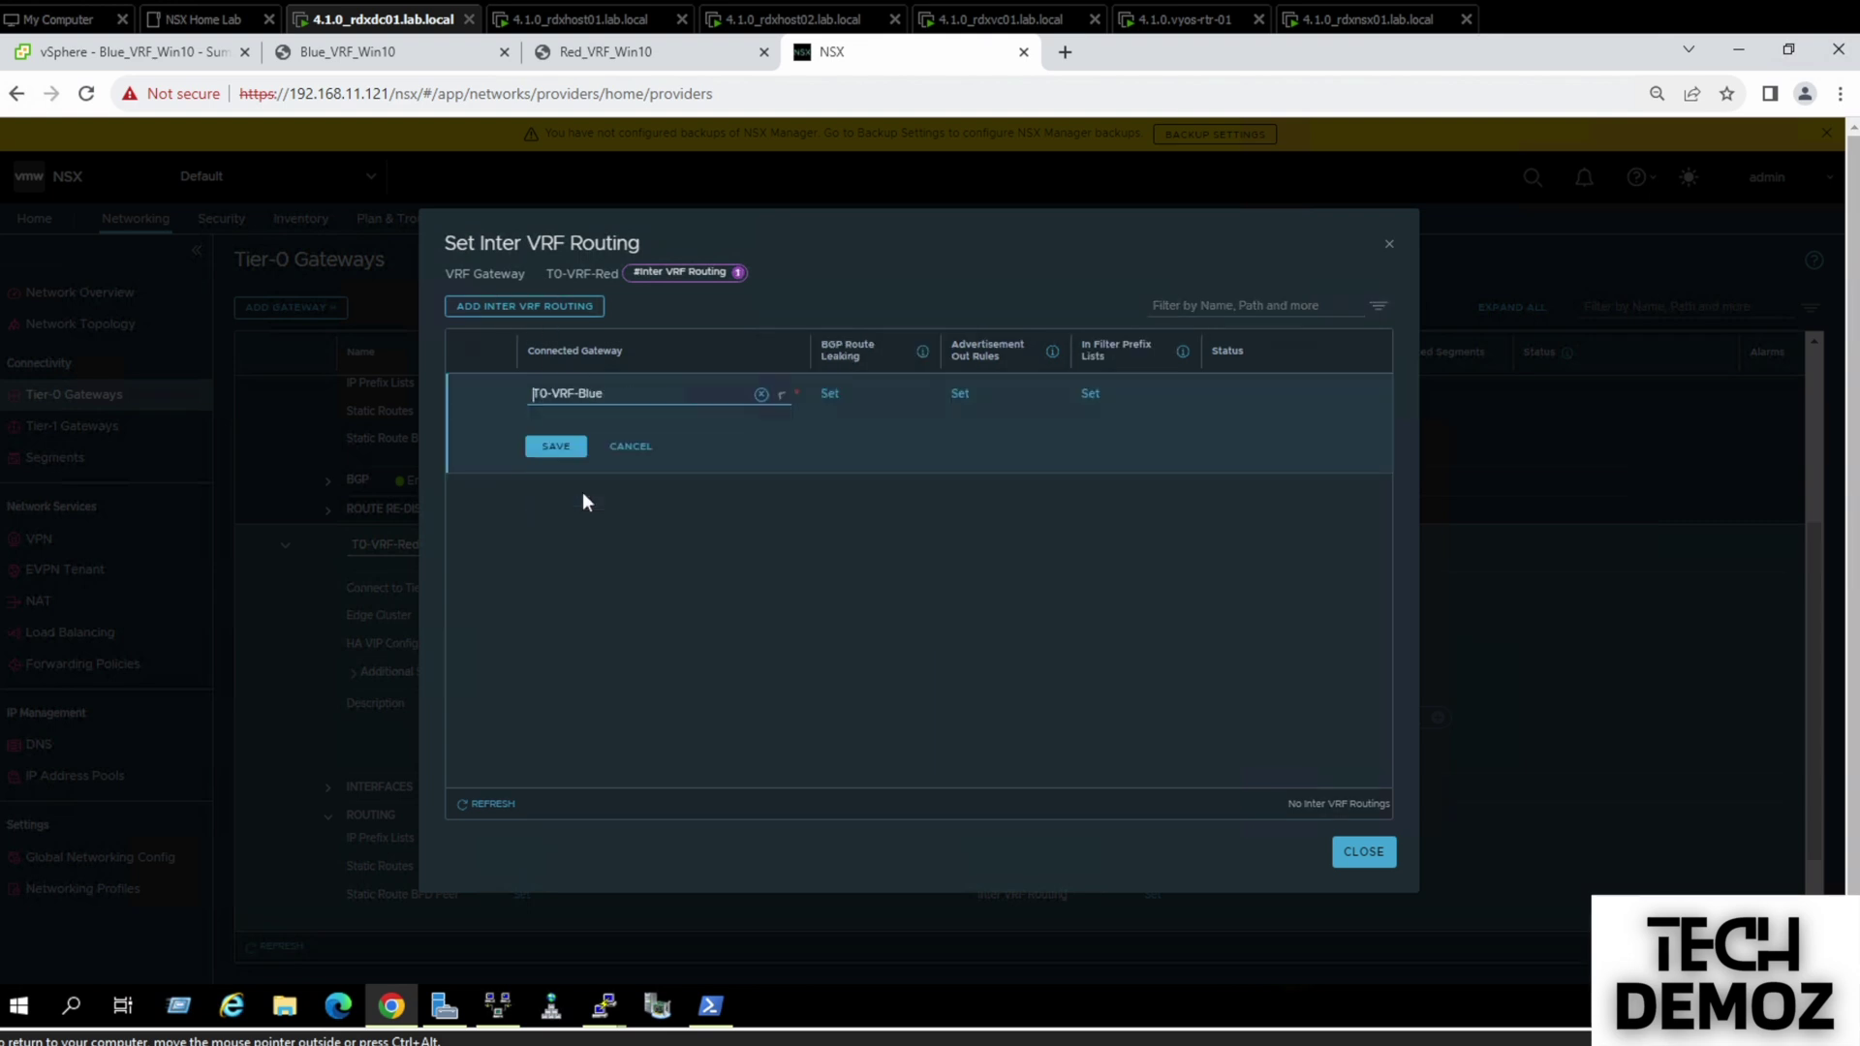
Add and apply an advertisement out rule named To-Blue that allows all Tier-0 and Tier-1 route types, leaving the subnets blank
click(961, 393)
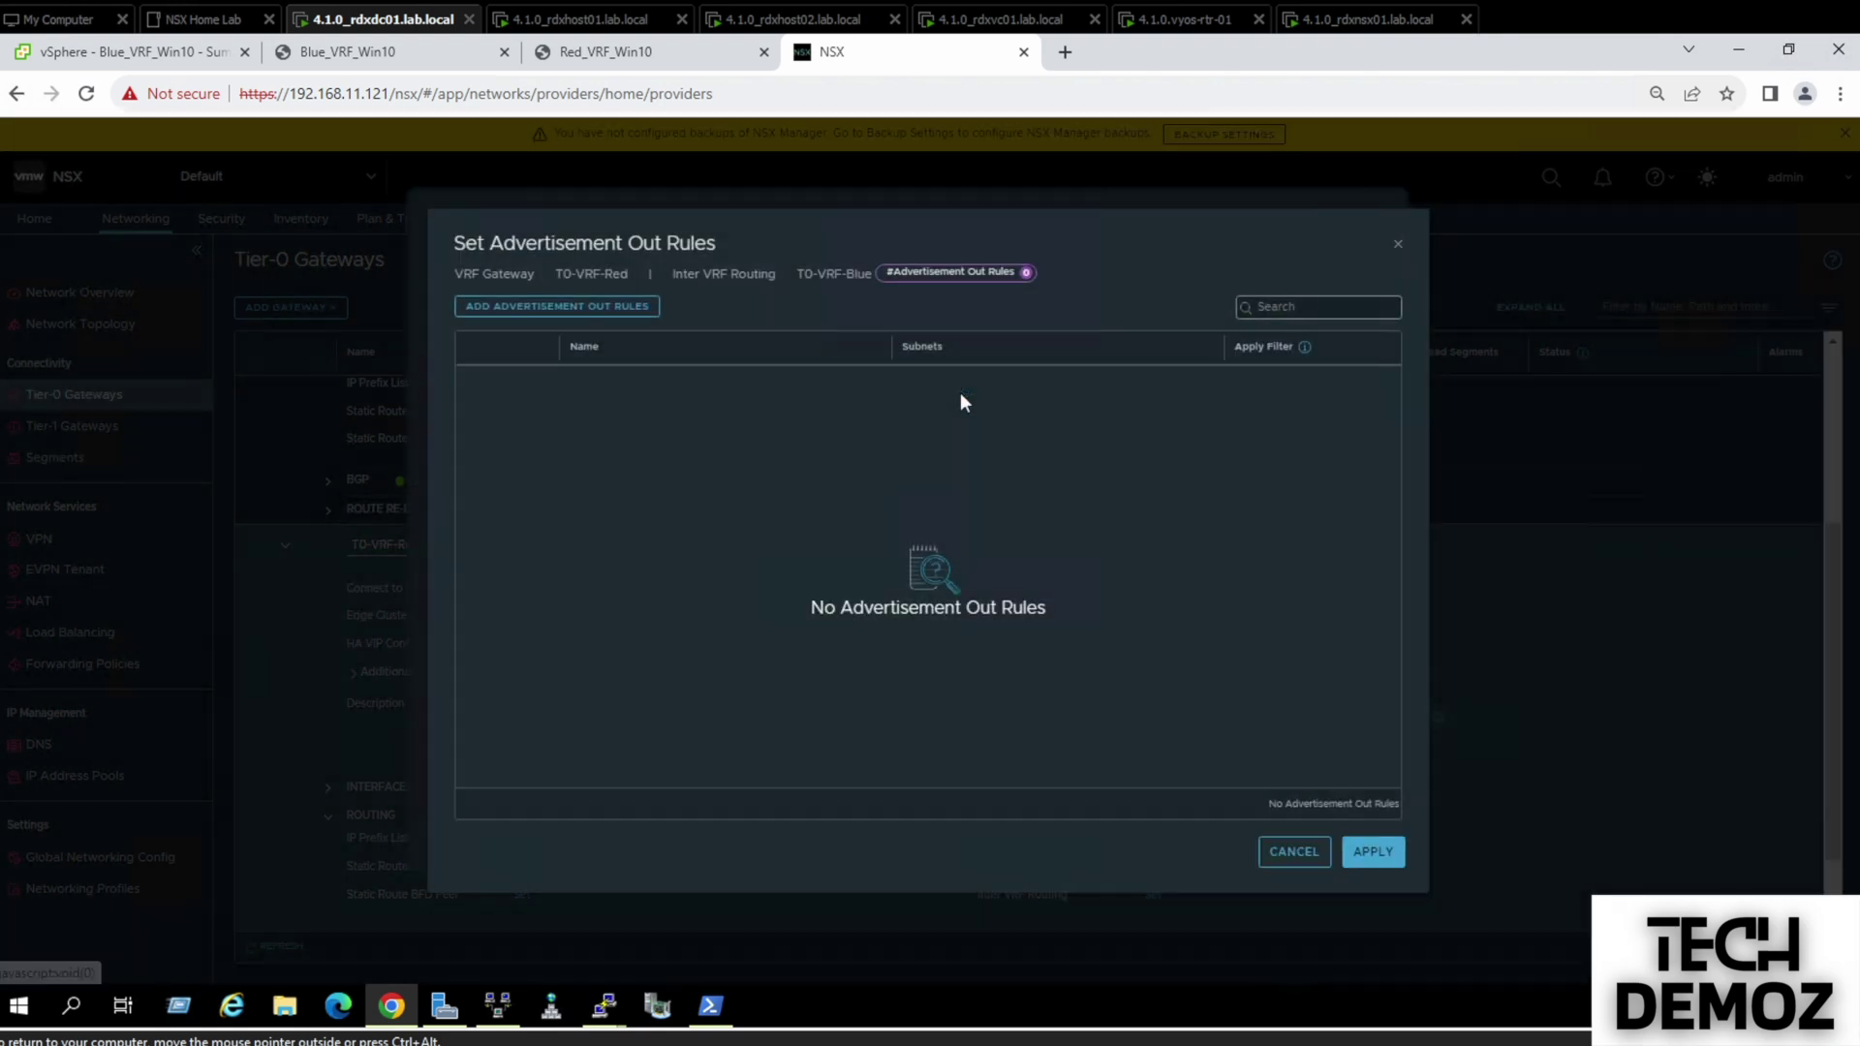
click(507, 310)
text(To-)
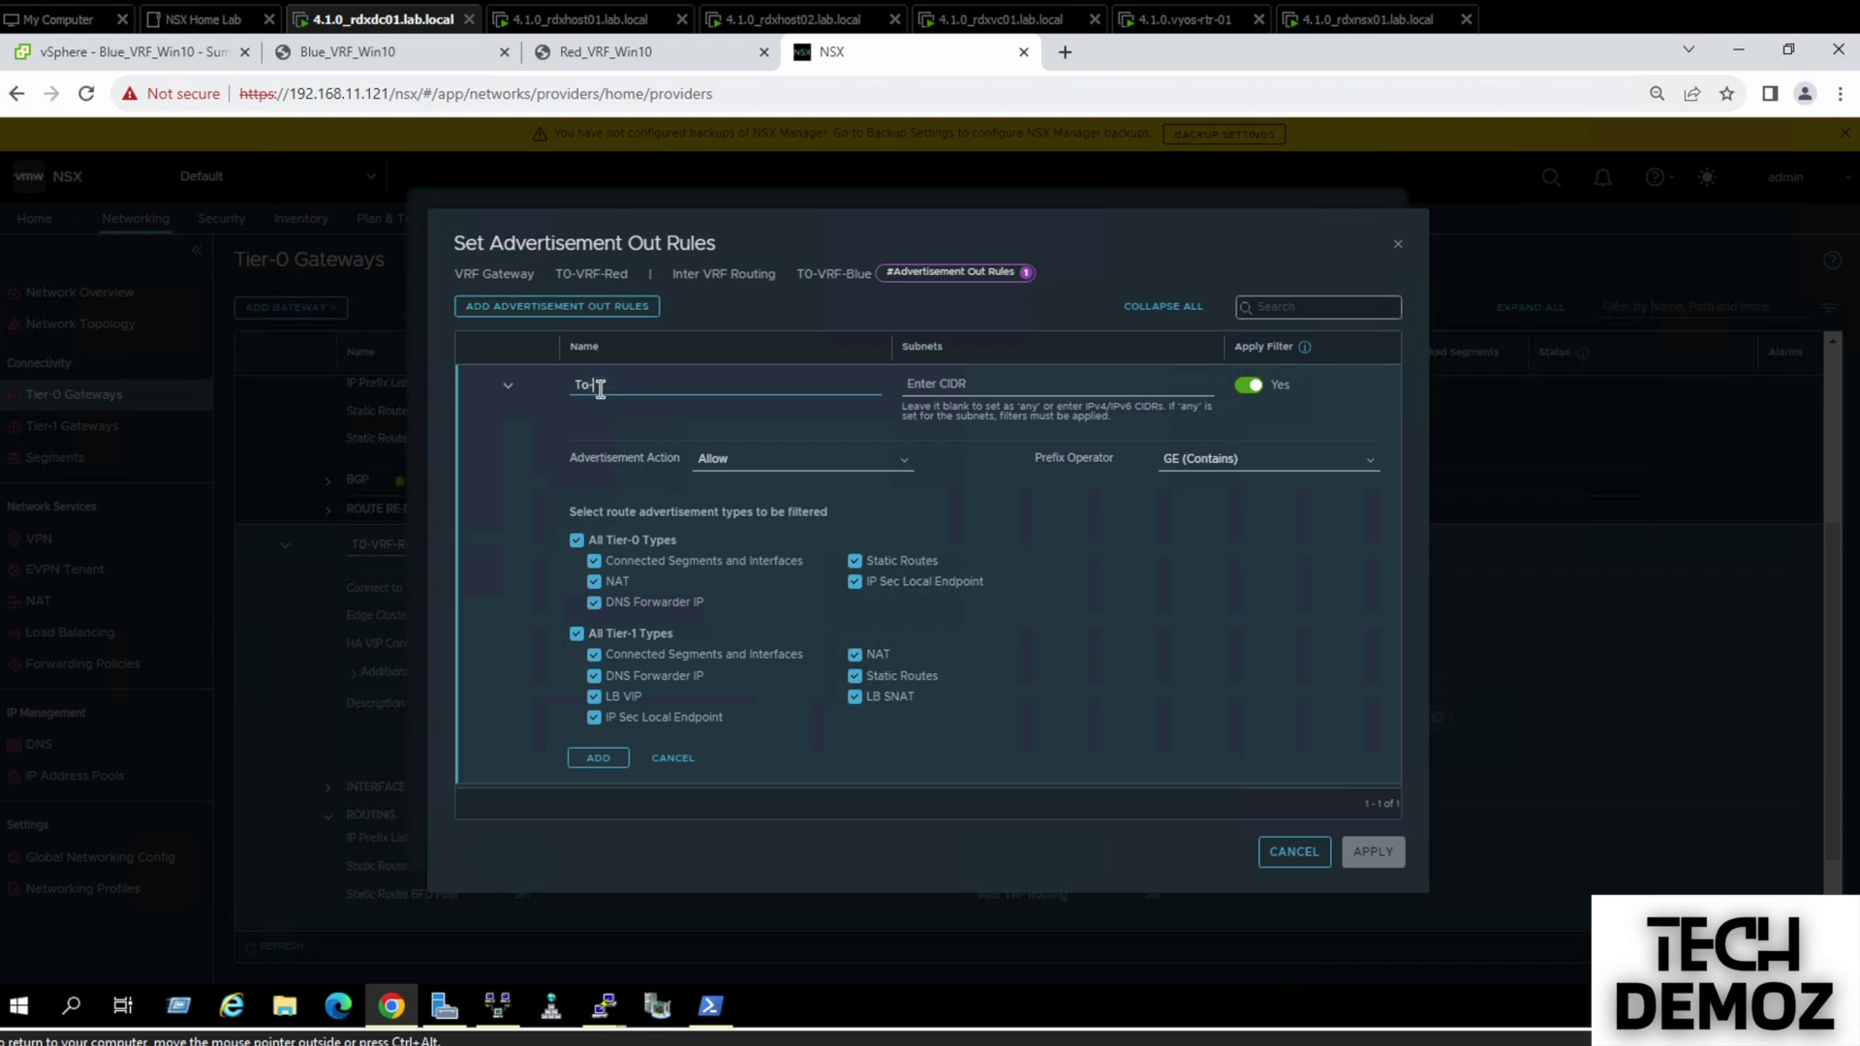
text(Blue)
click(609, 756)
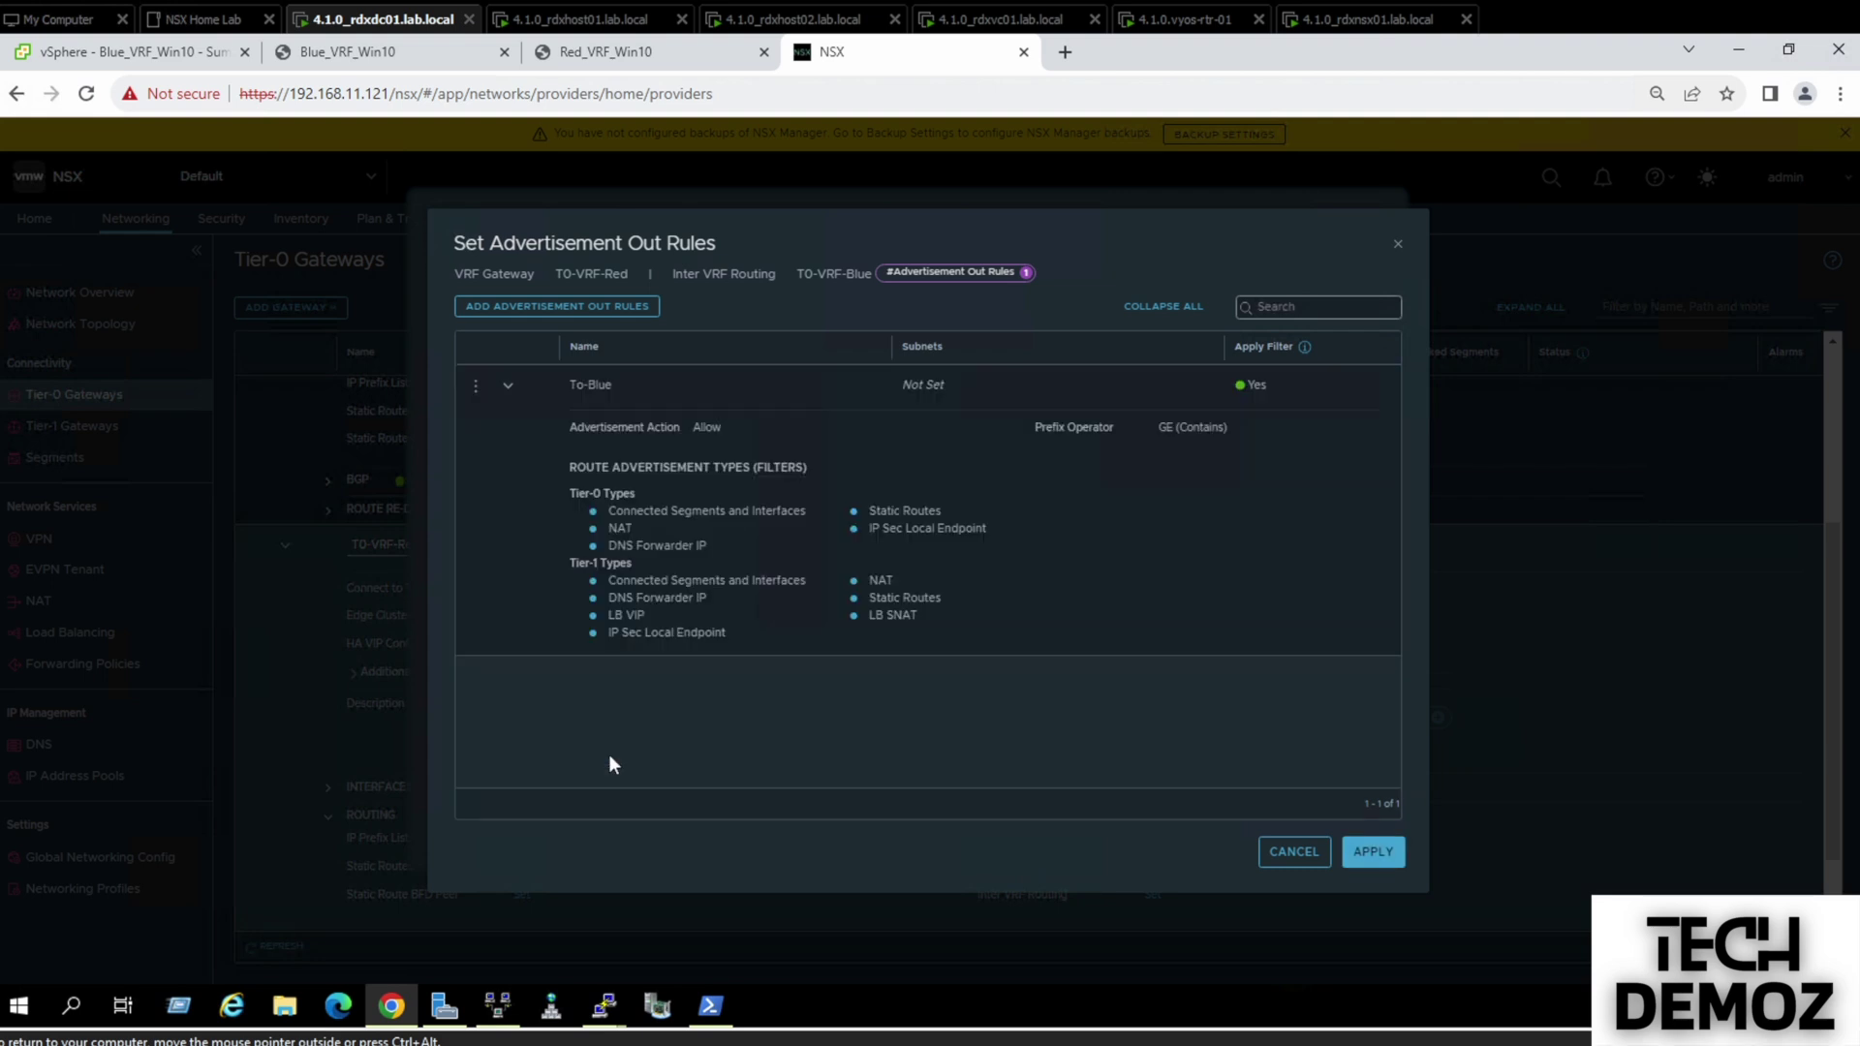
click(1369, 858)
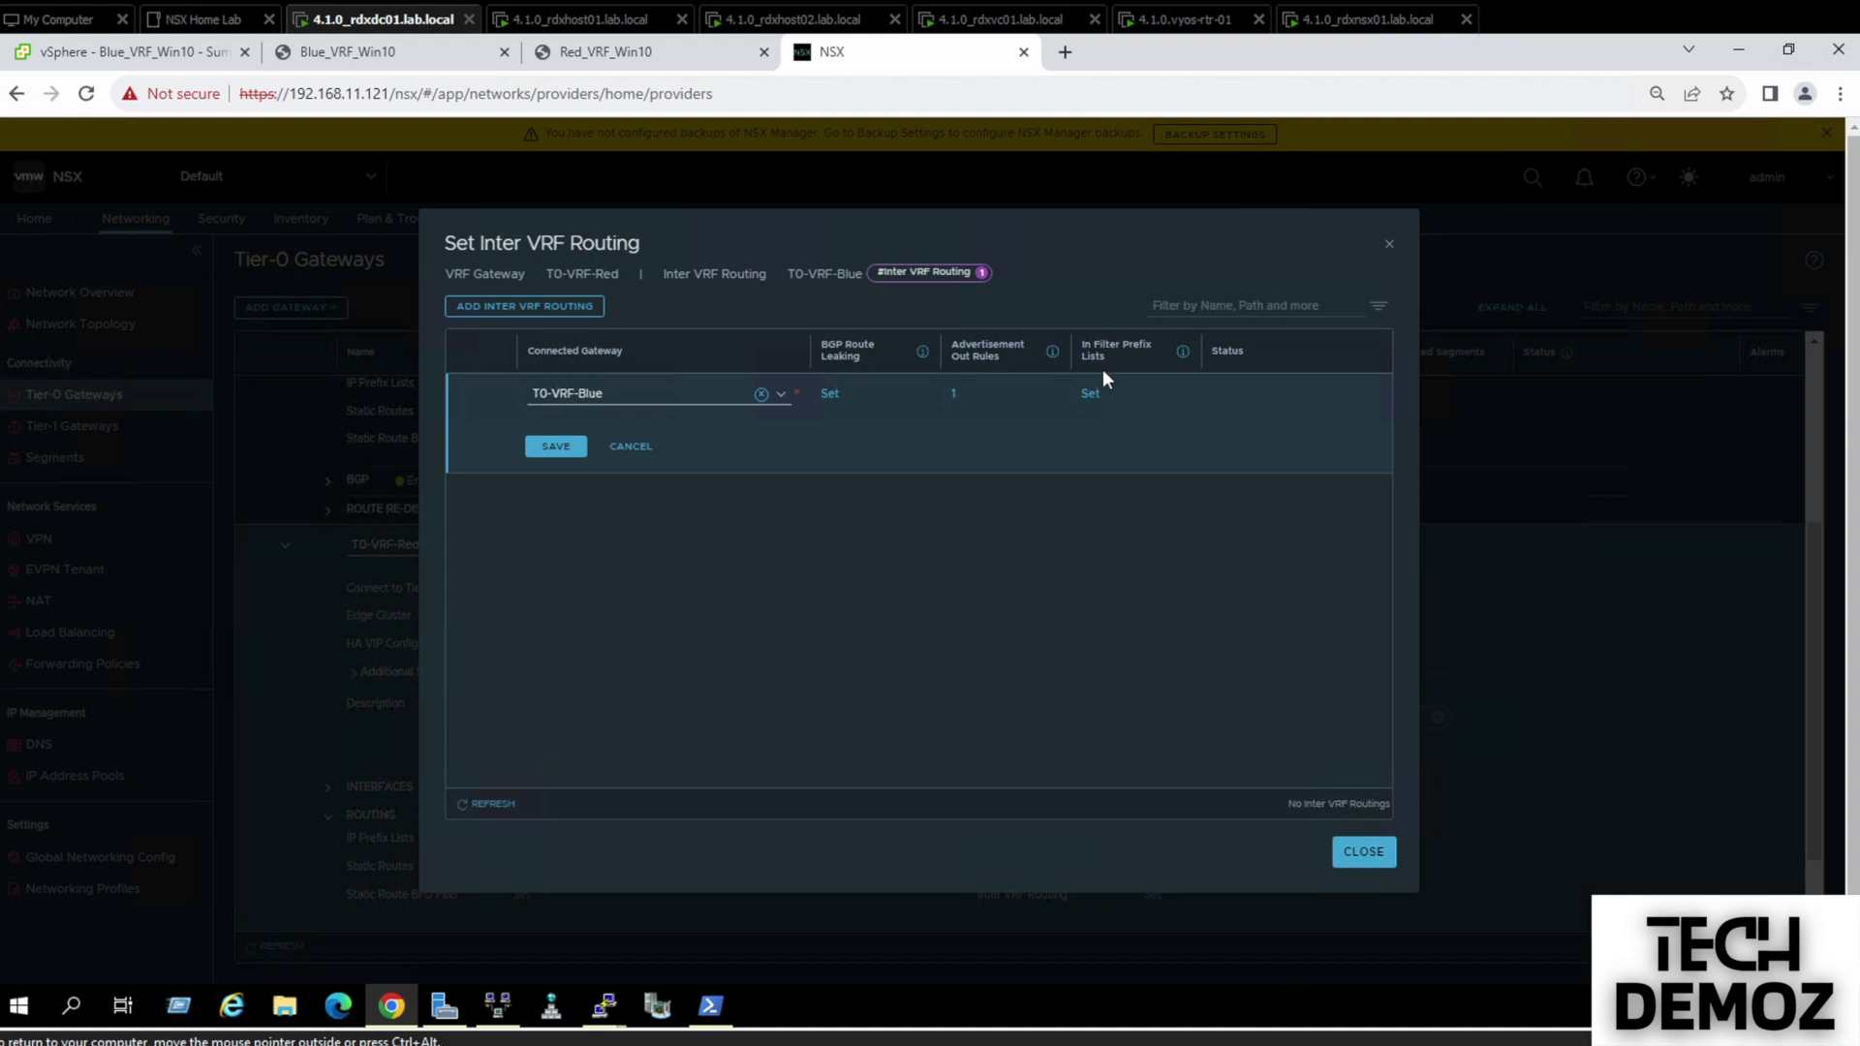
Reopen the To-Blue advertisement out rule, review its filter settings and reapply it without edits
click(953, 391)
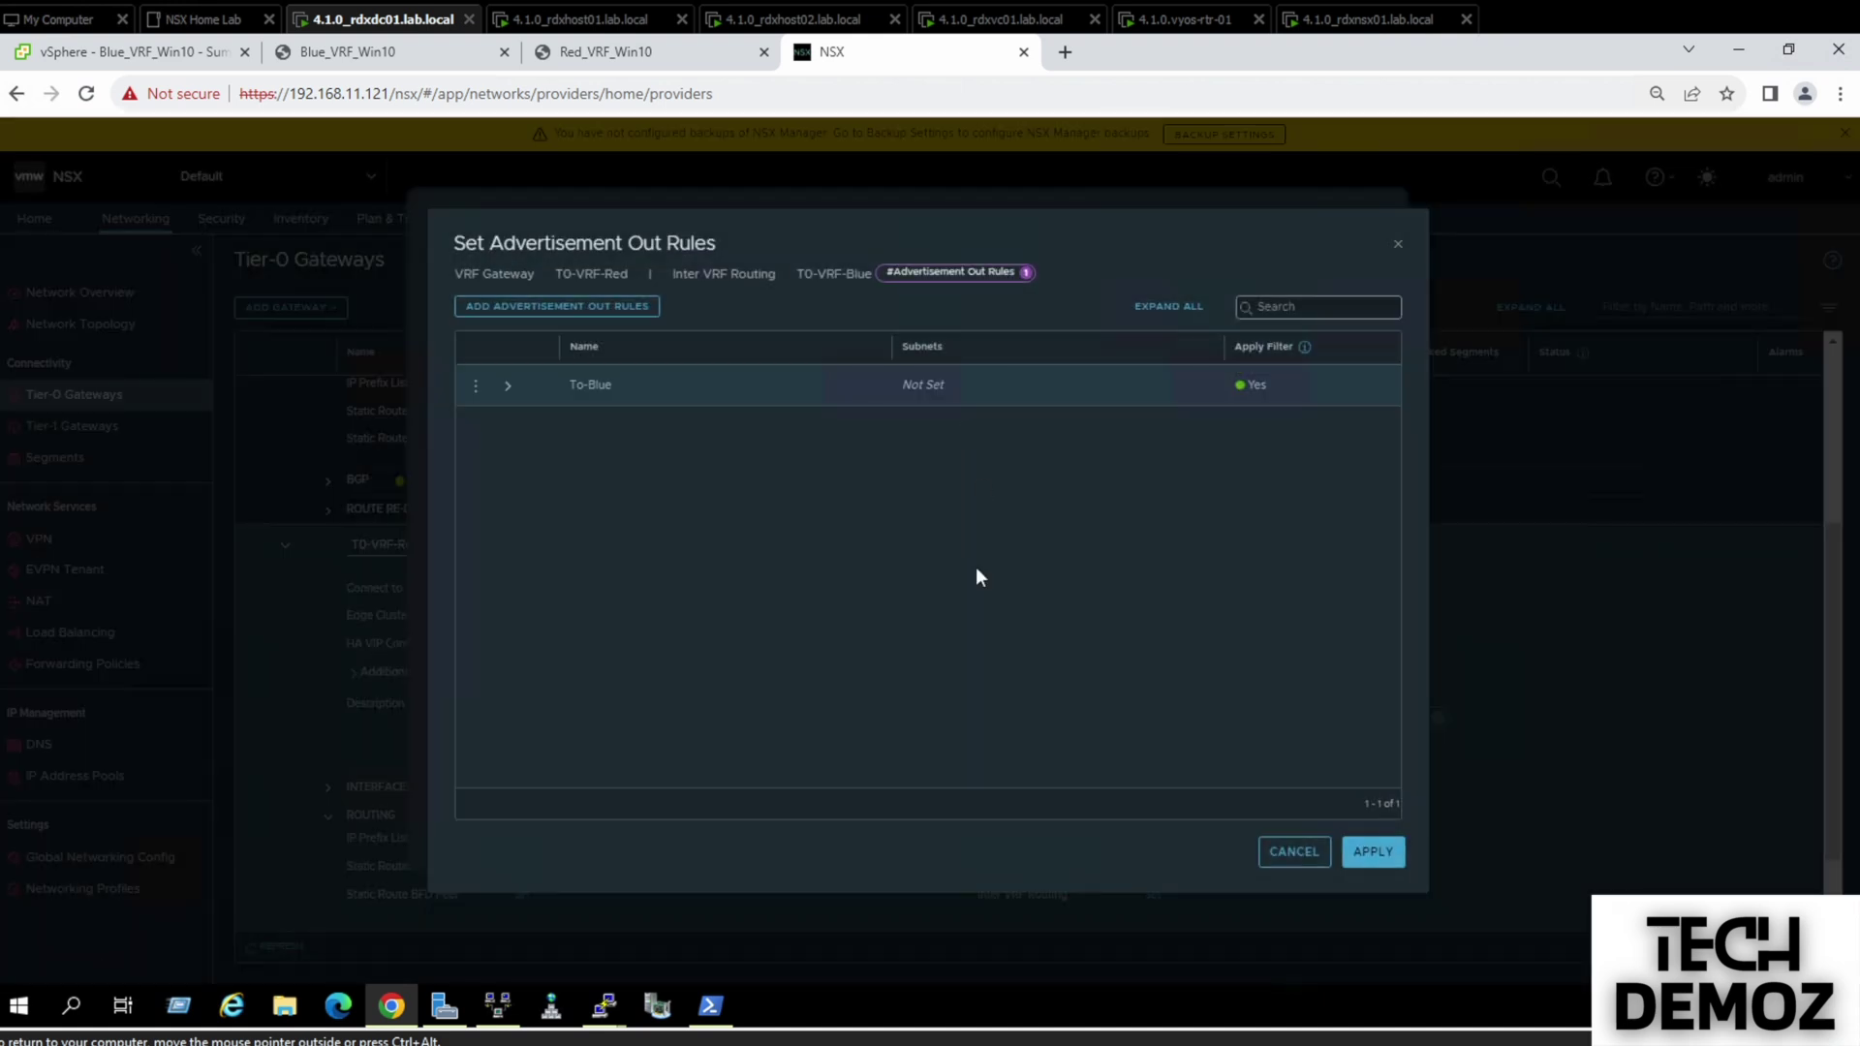
click(476, 386)
click(526, 375)
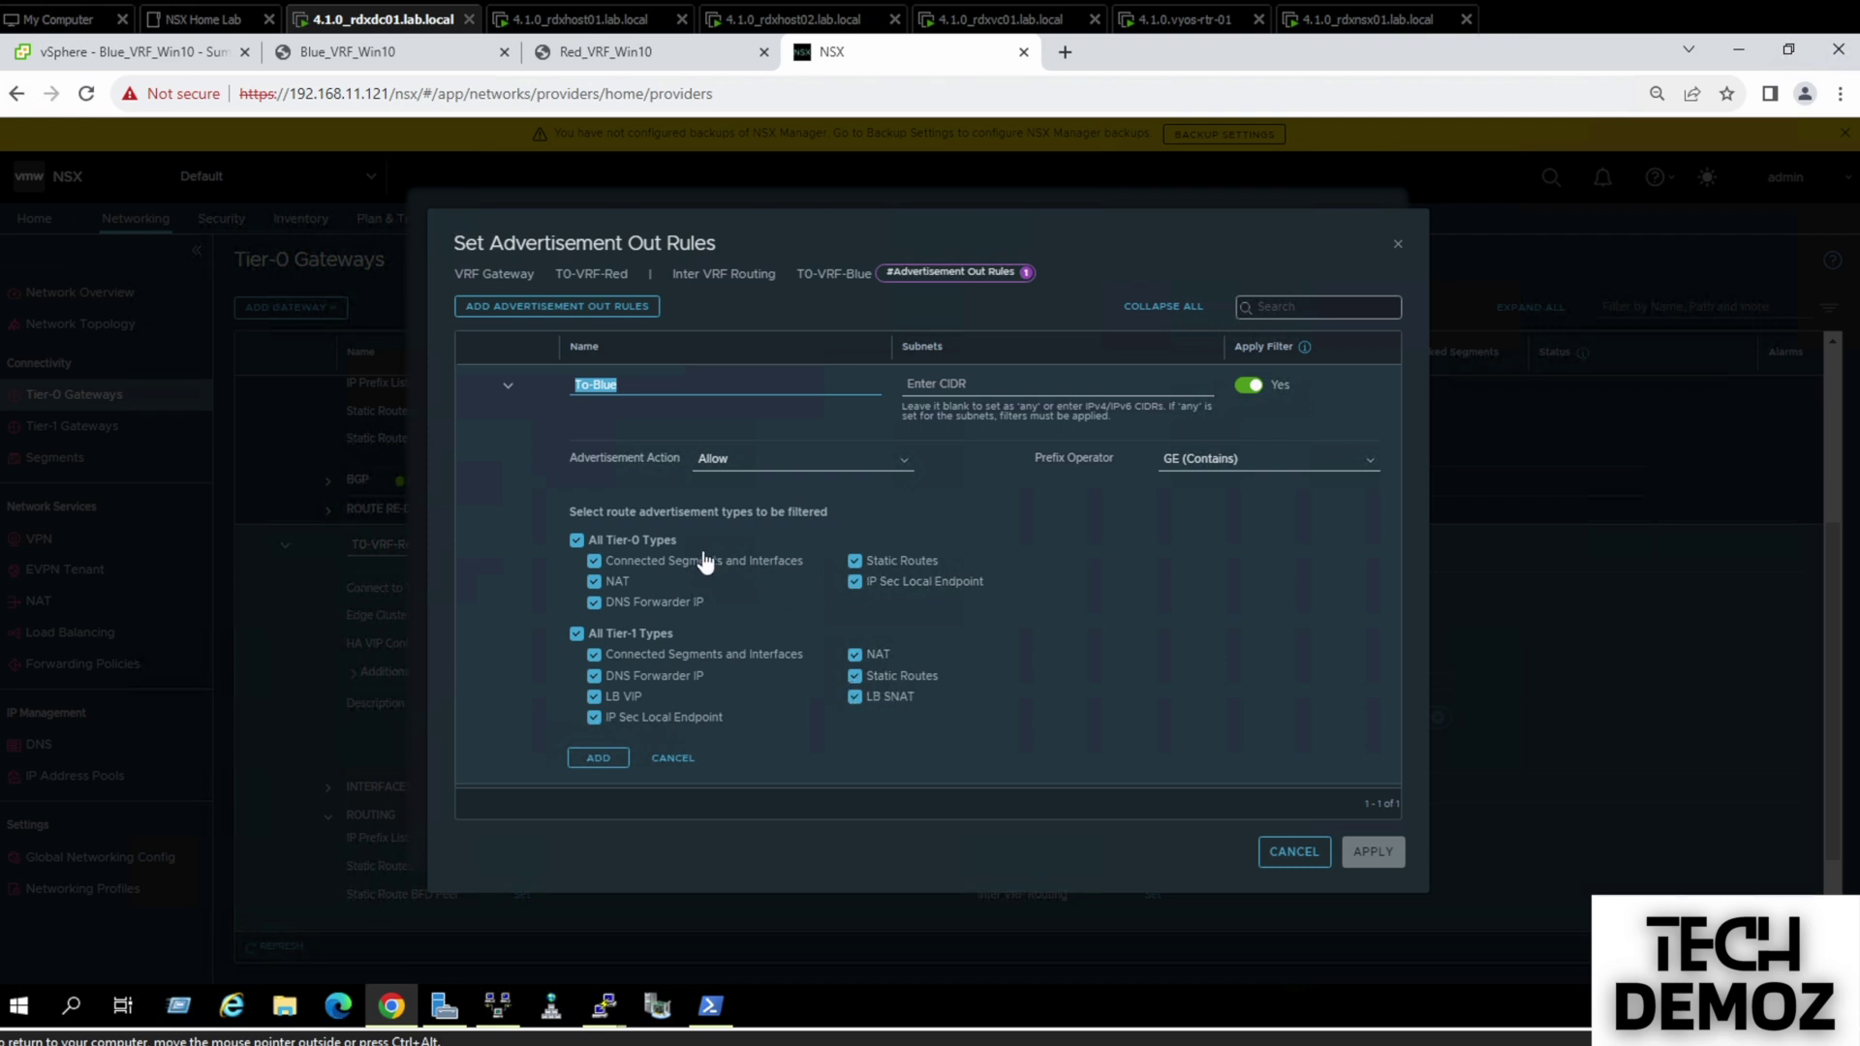
click(588, 768)
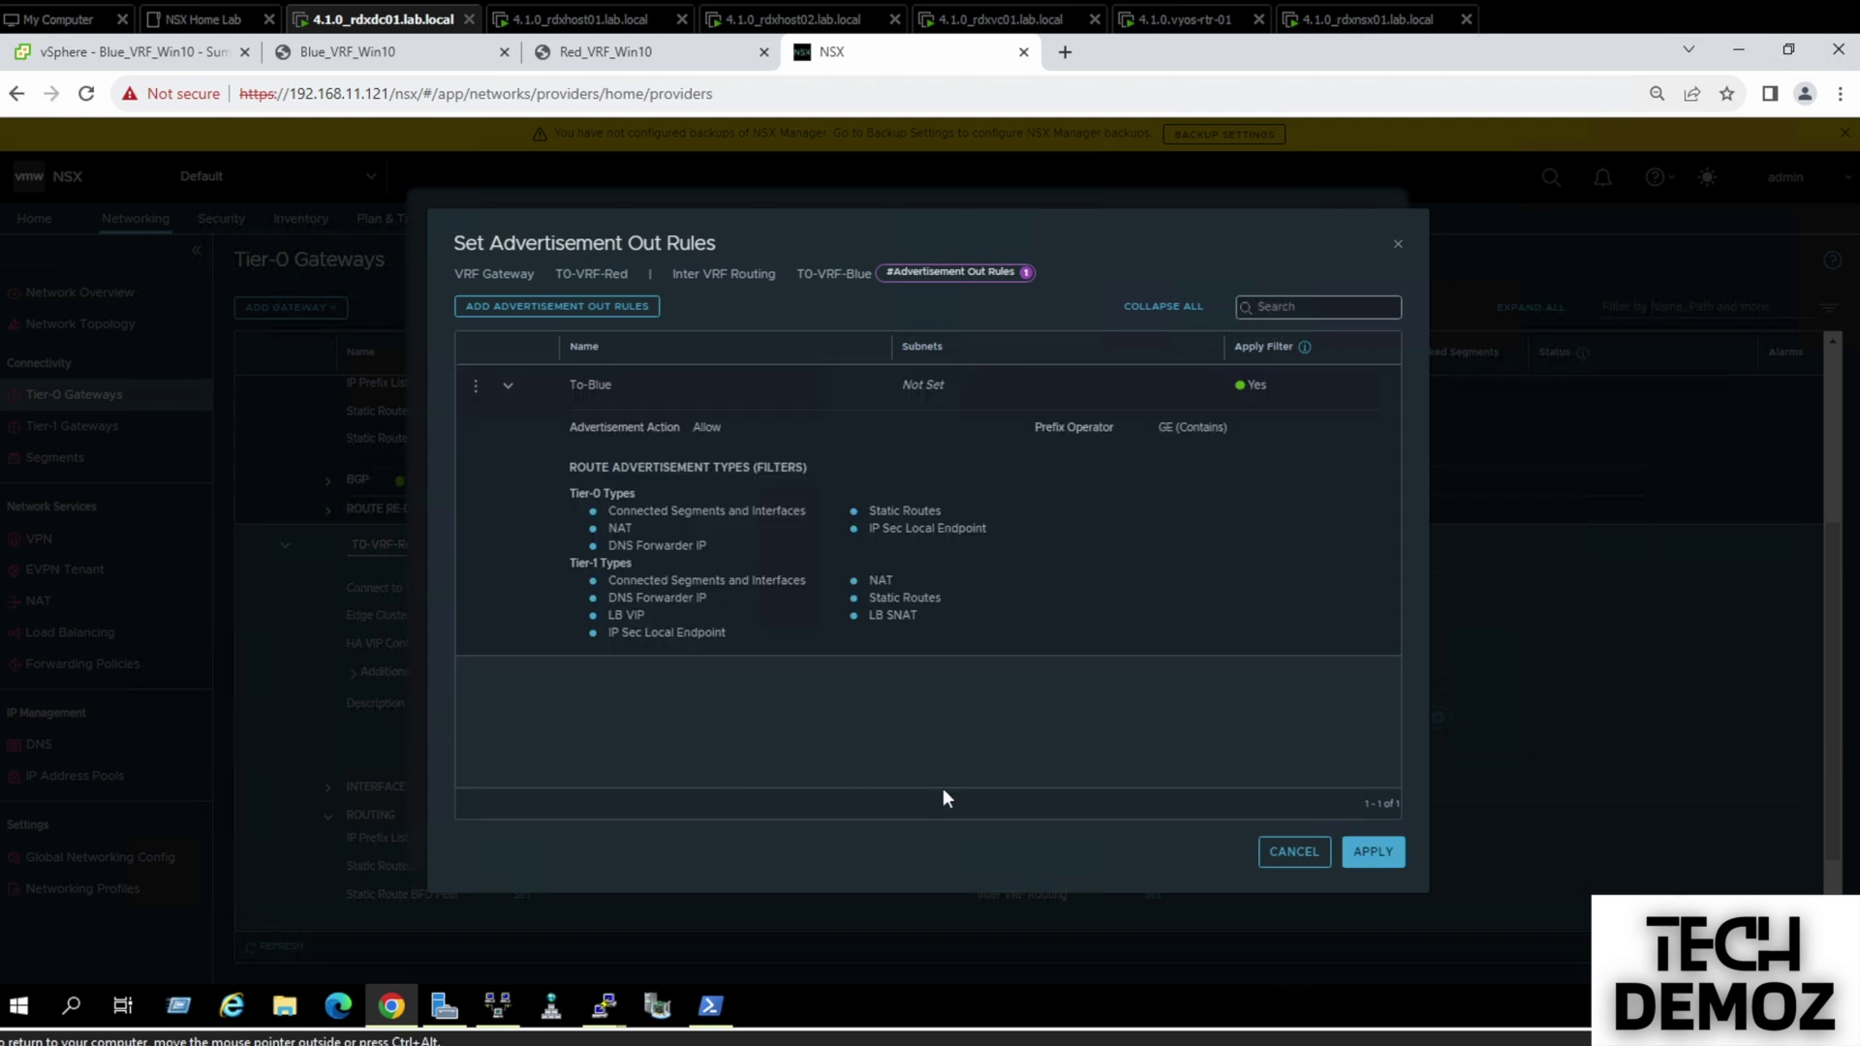
click(1371, 853)
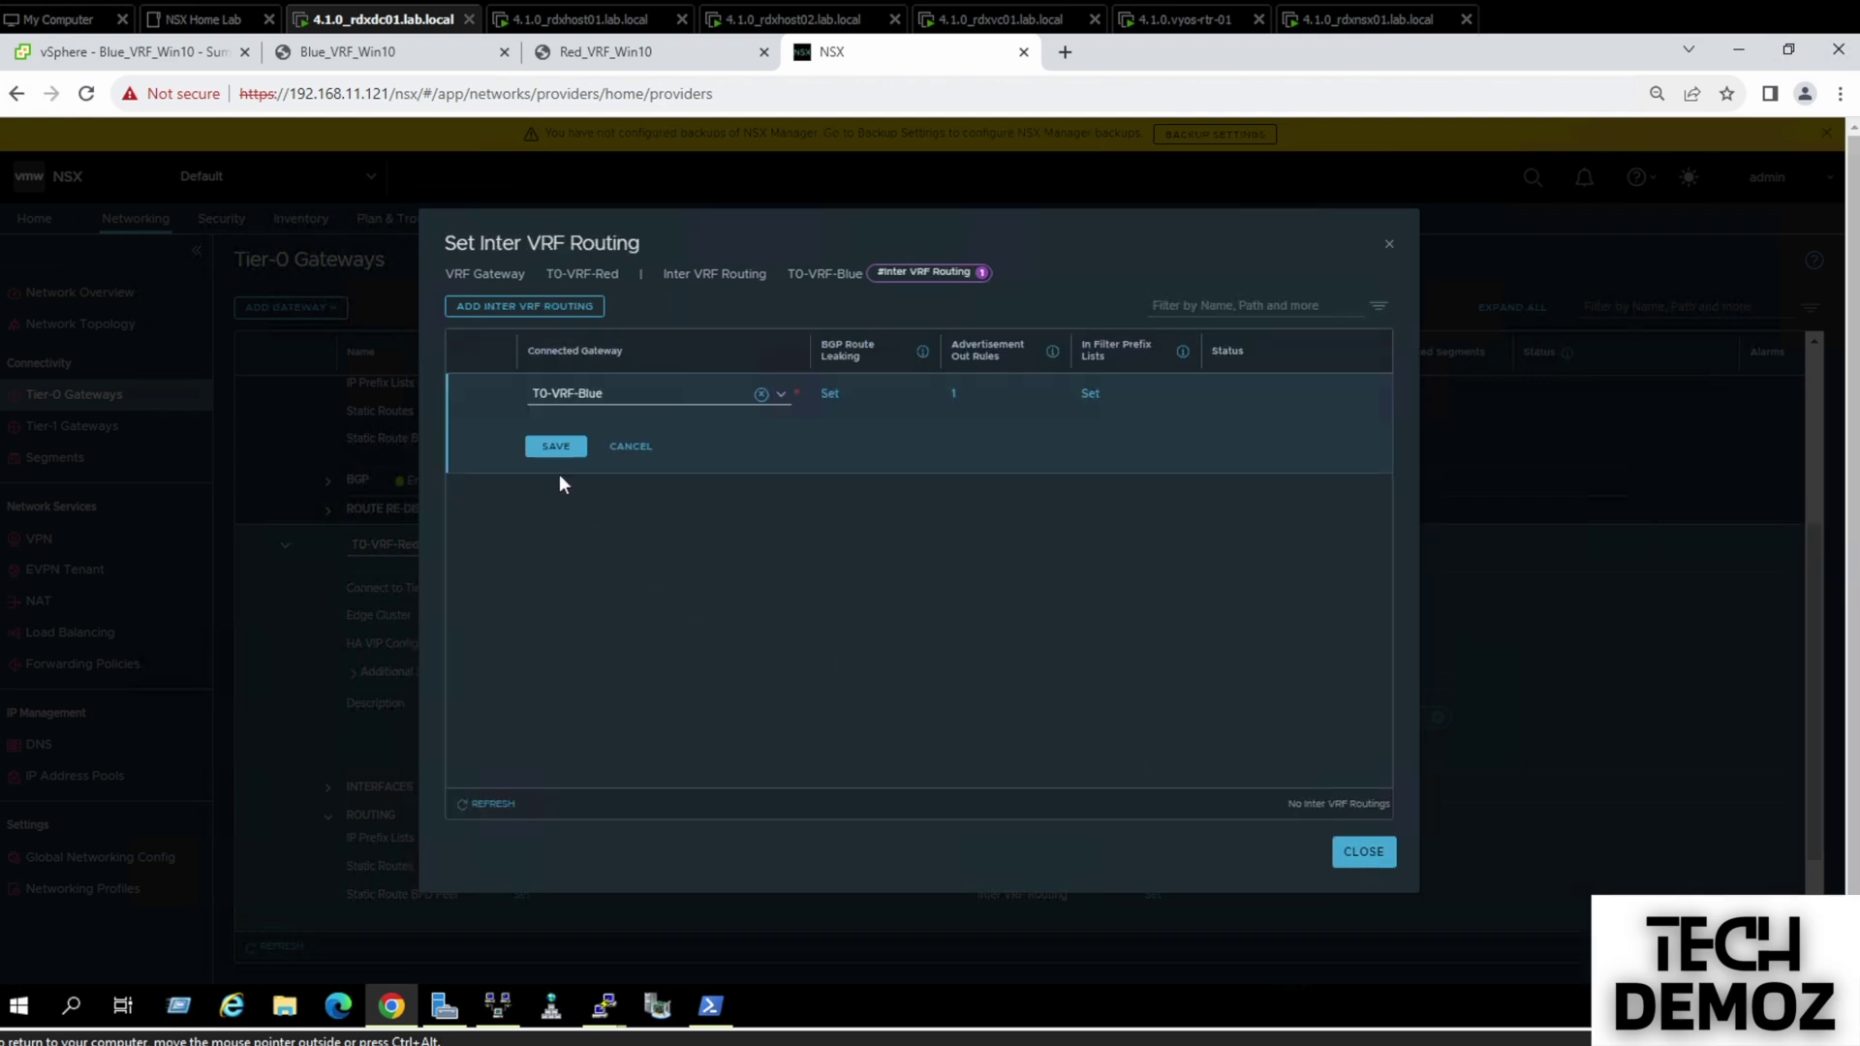
Save the inter-VRF routing entry to T0-VRF-Blue and finish editing the T0-VRF-Red gateway
click(552, 455)
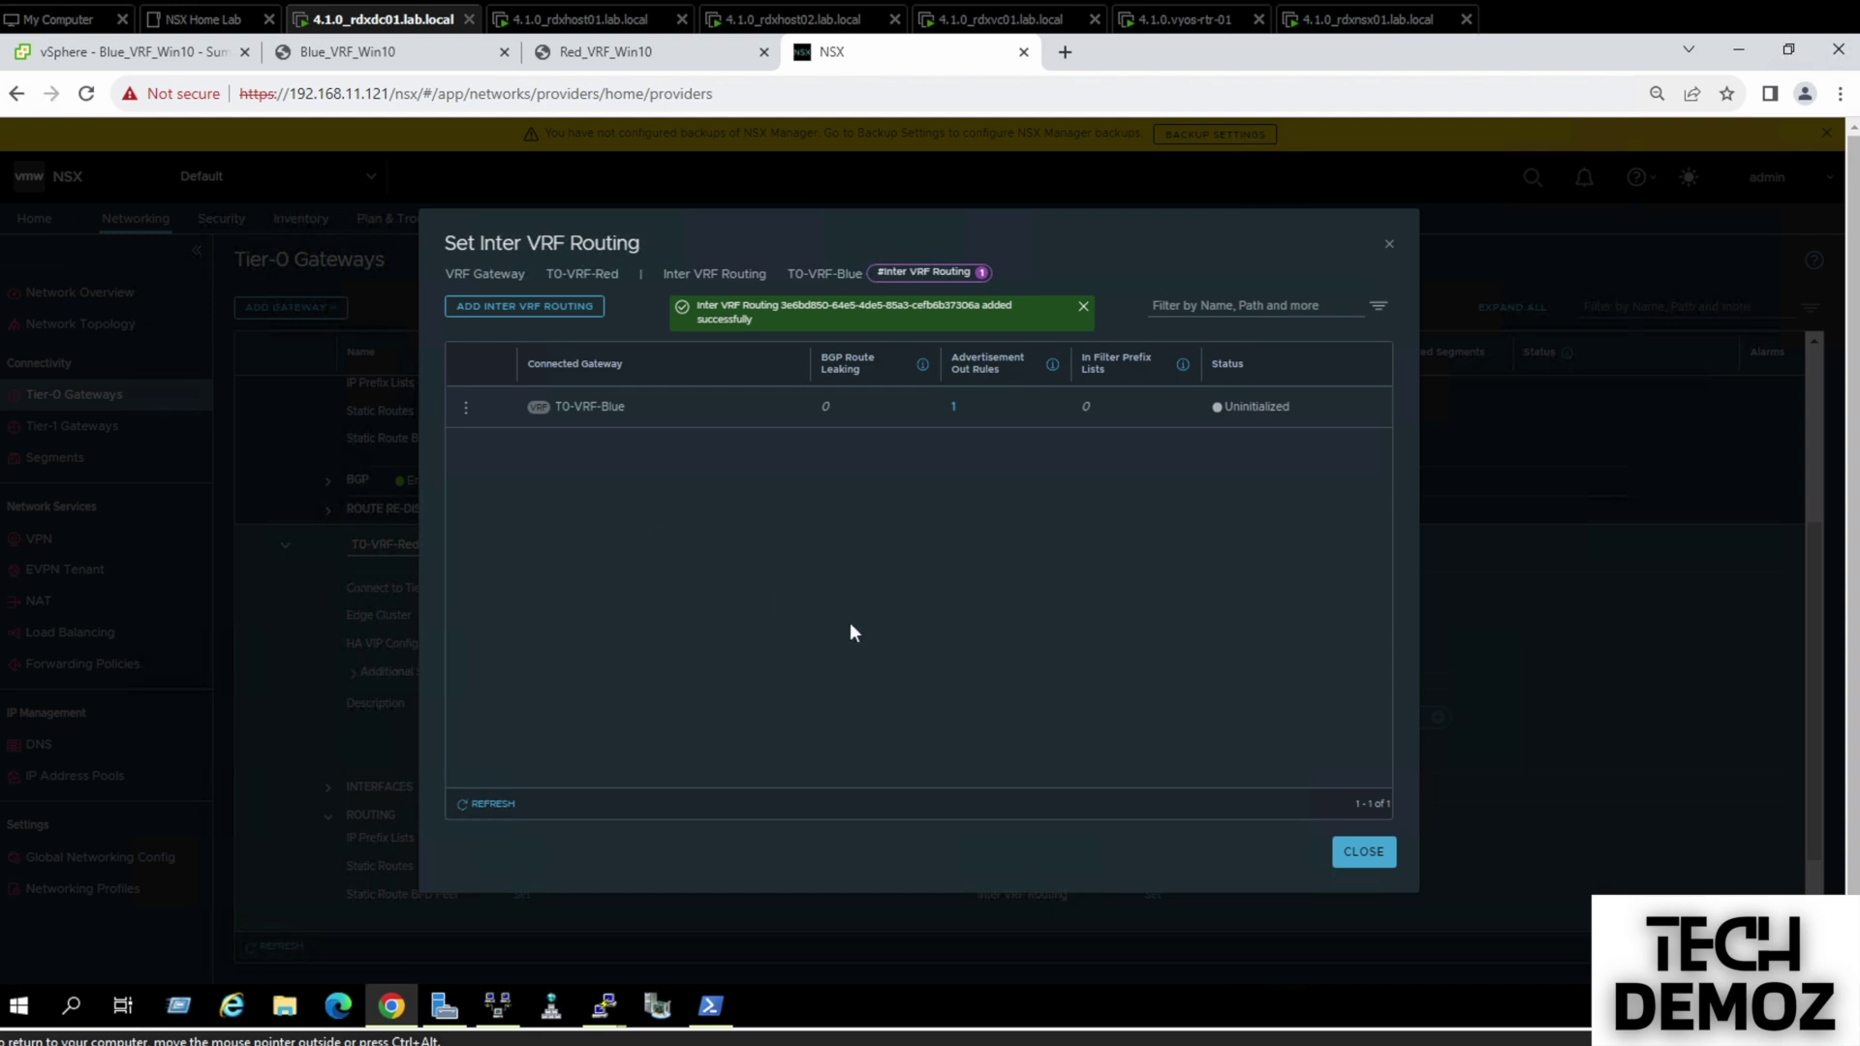
click(1361, 852)
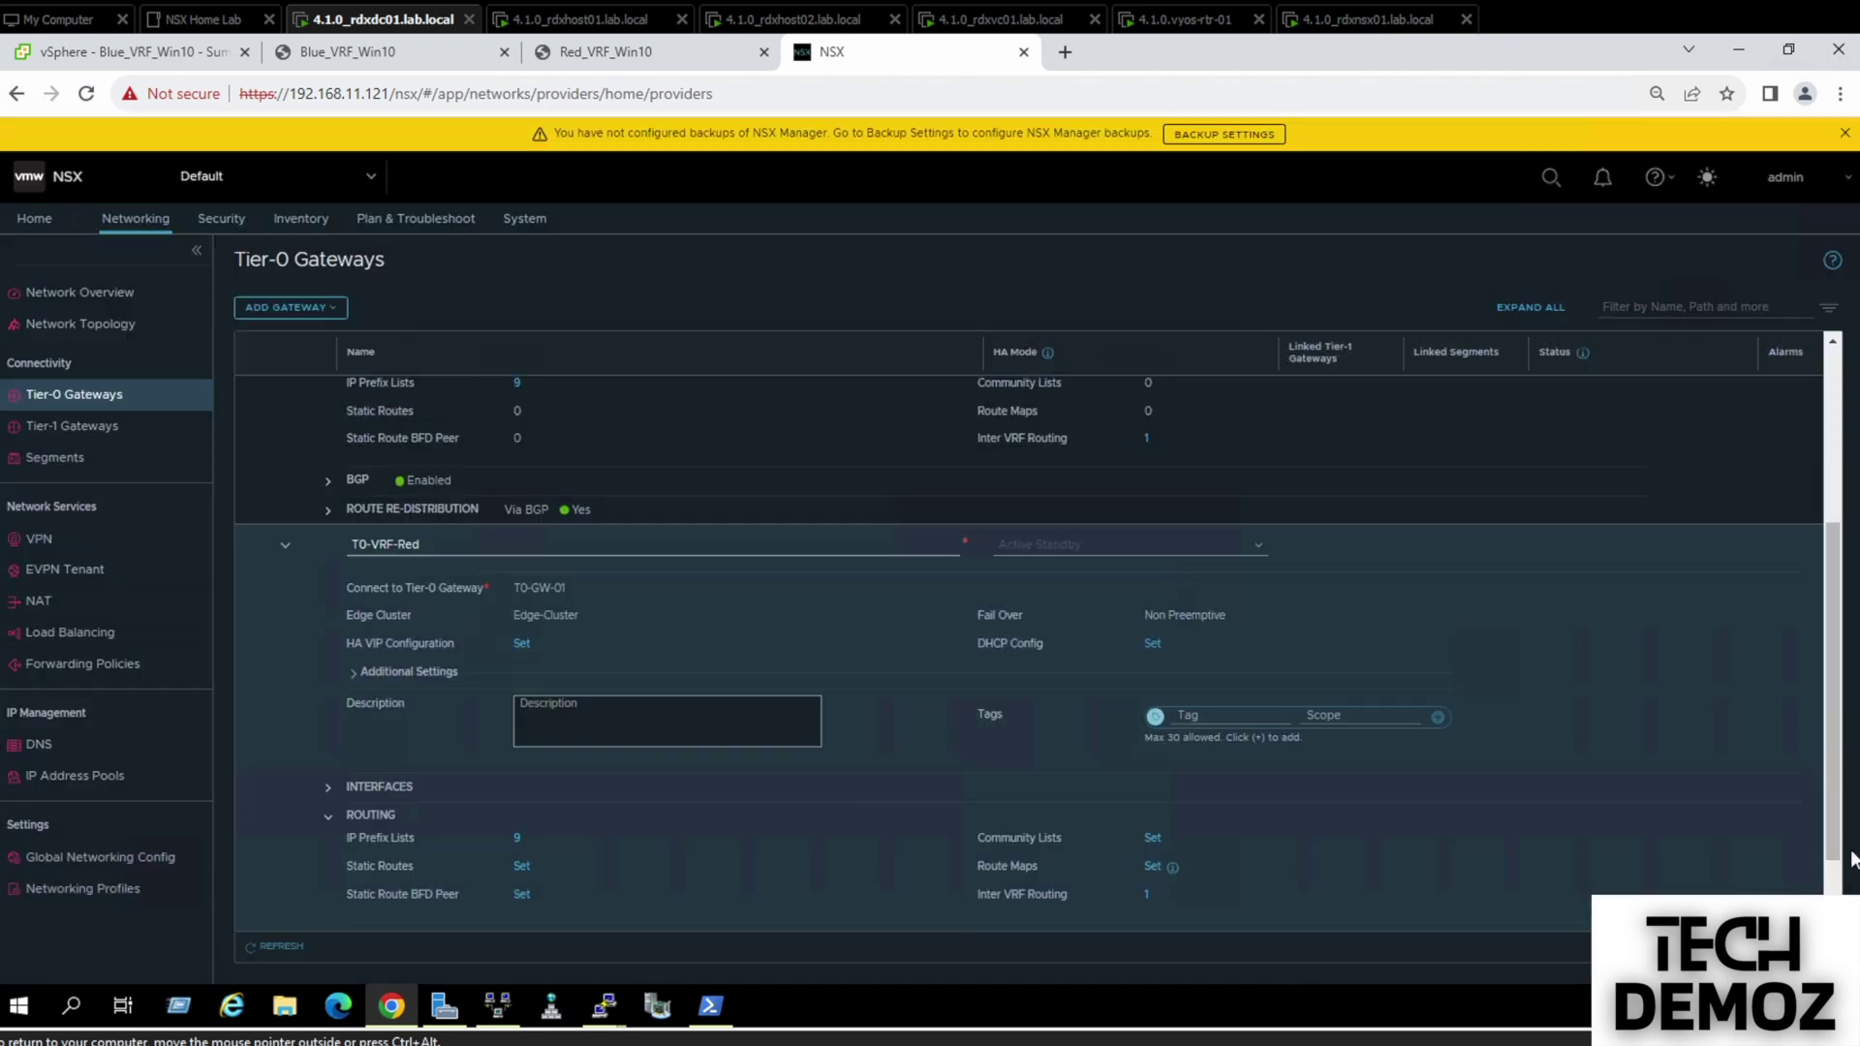
scroll(666, 867, down, 1)
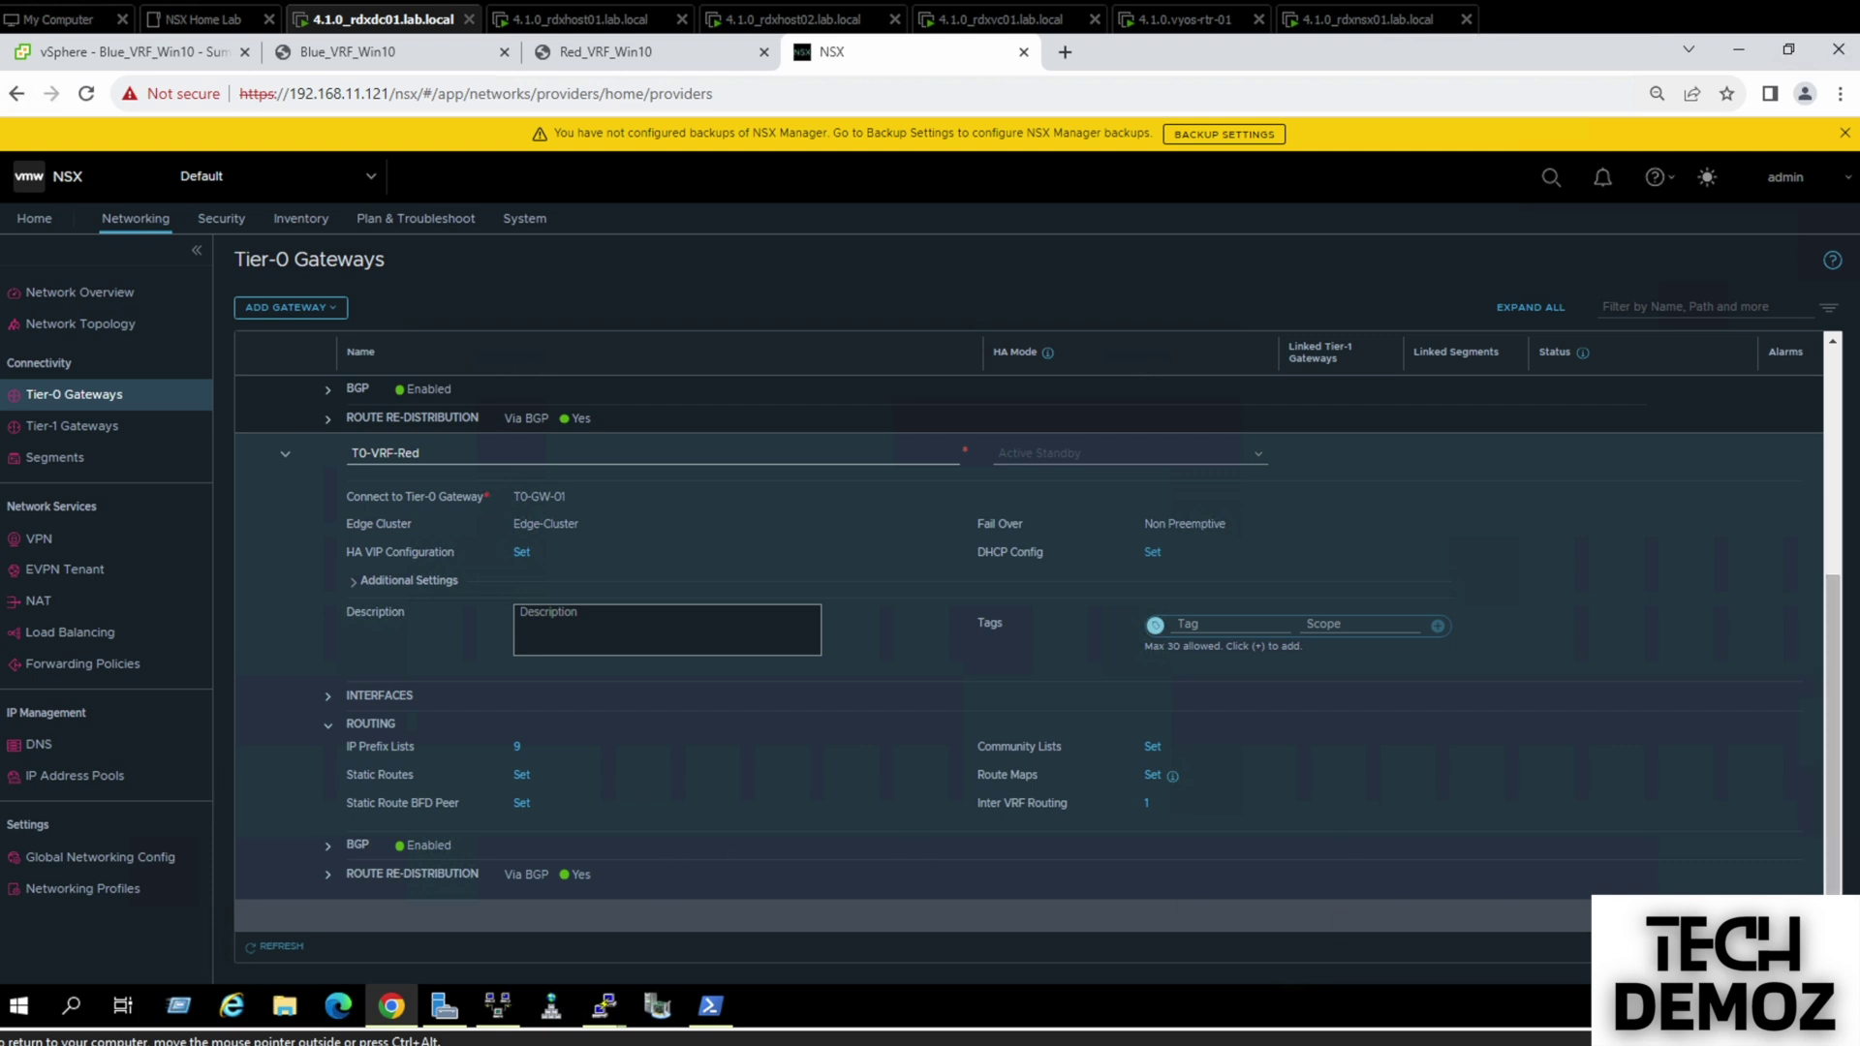
click(1695, 915)
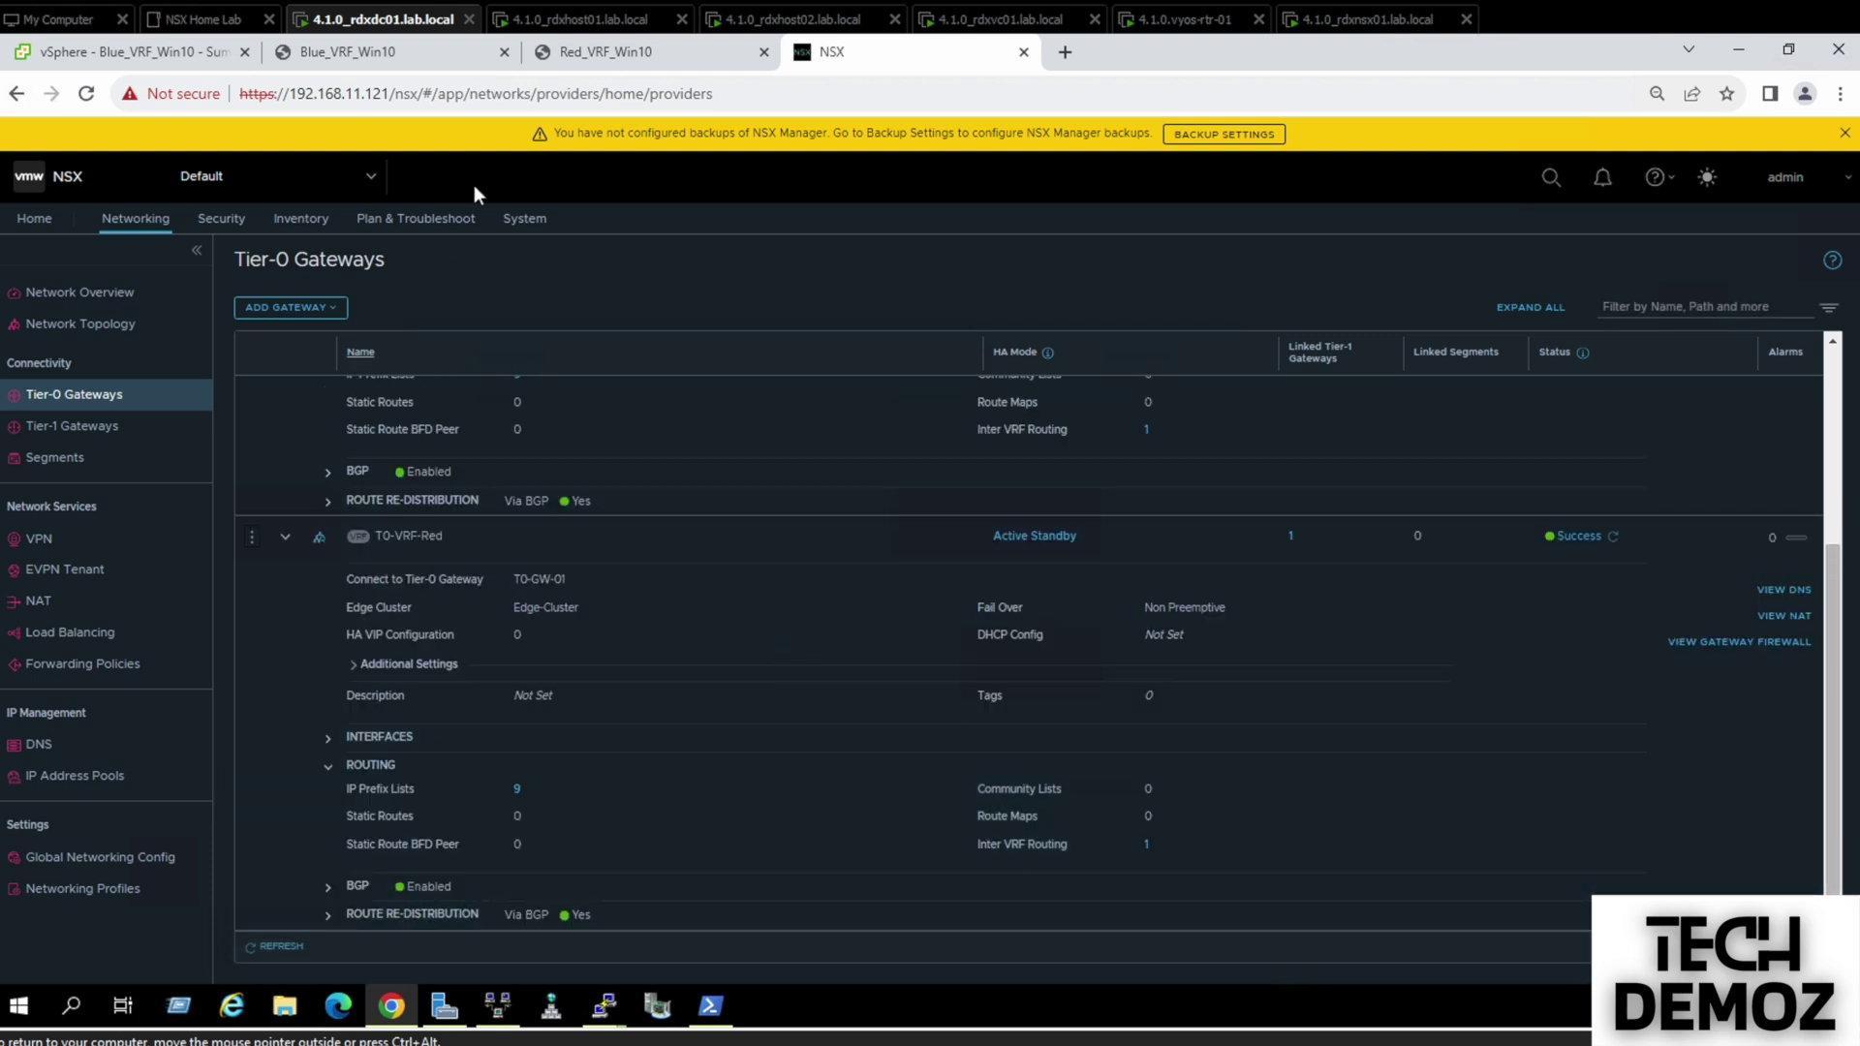
Check the continuous ping replies on the Blue_VRF_Win10 and Red_VRF_Win10 consoles
click(376, 50)
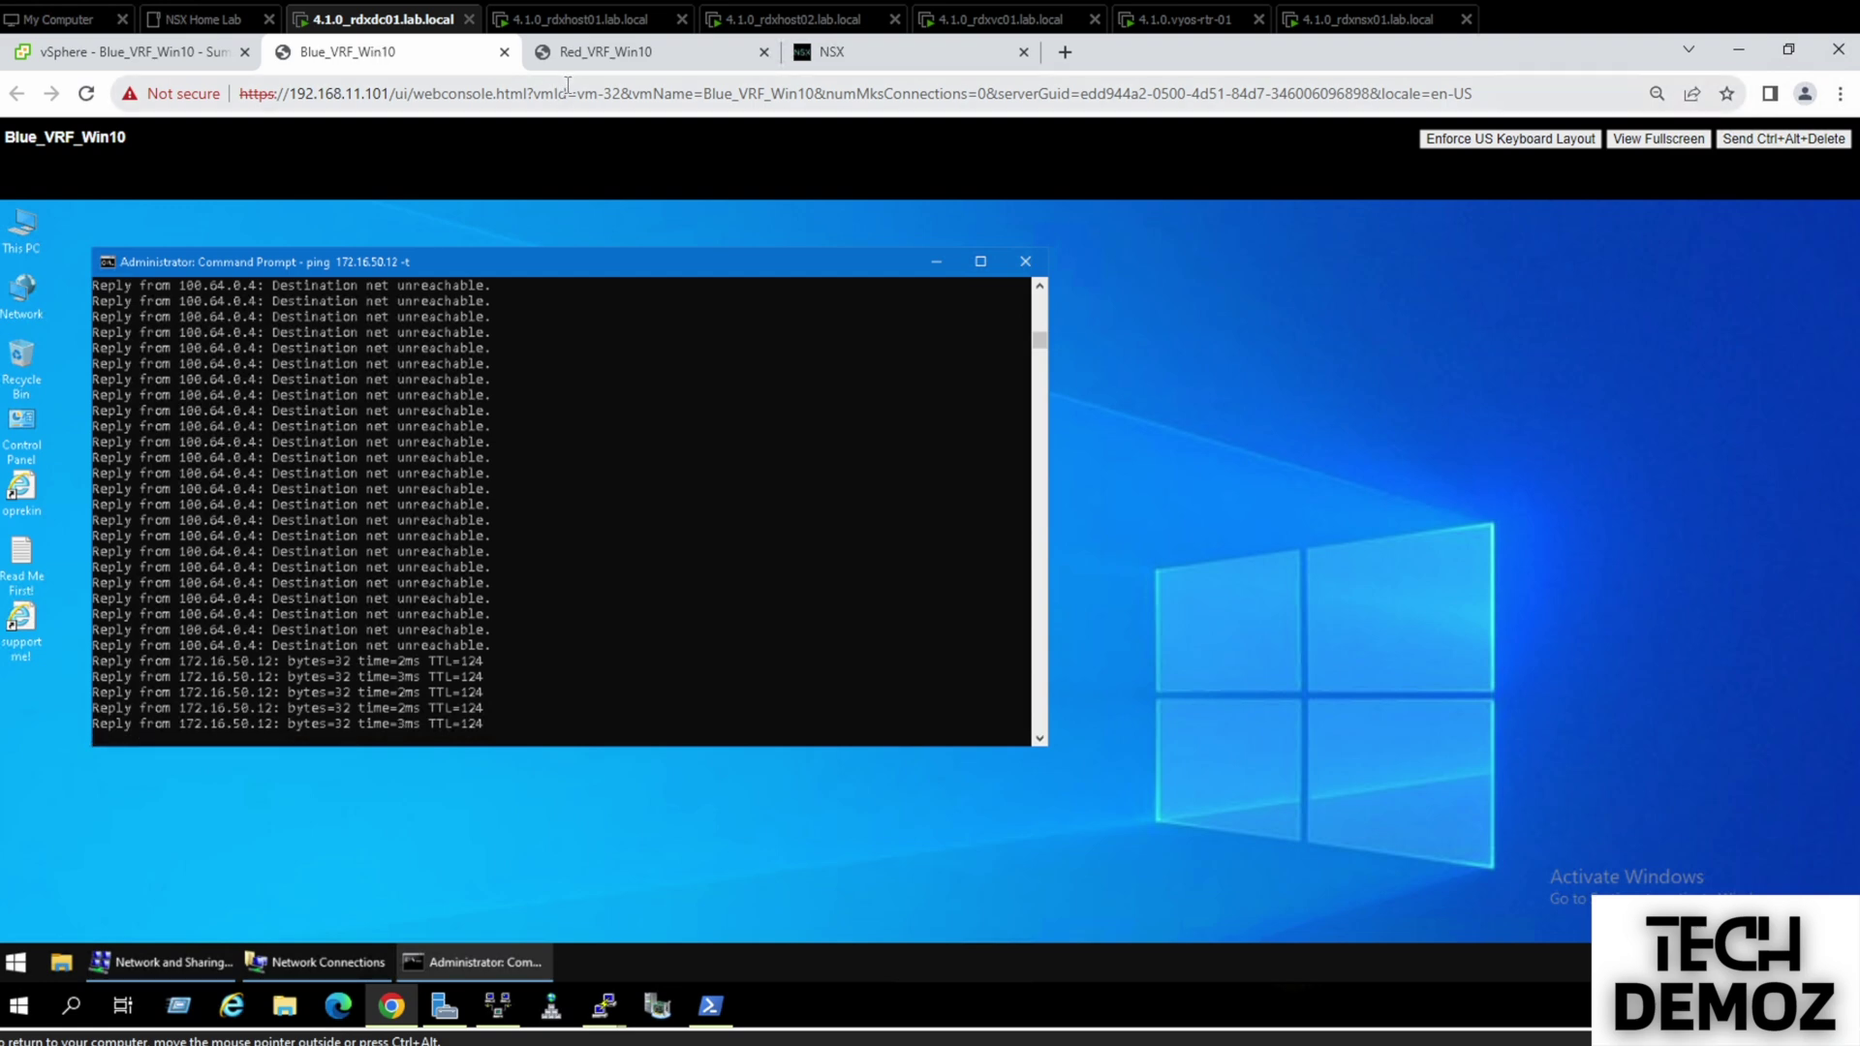
click(591, 58)
drag(623, 310, 790, 312)
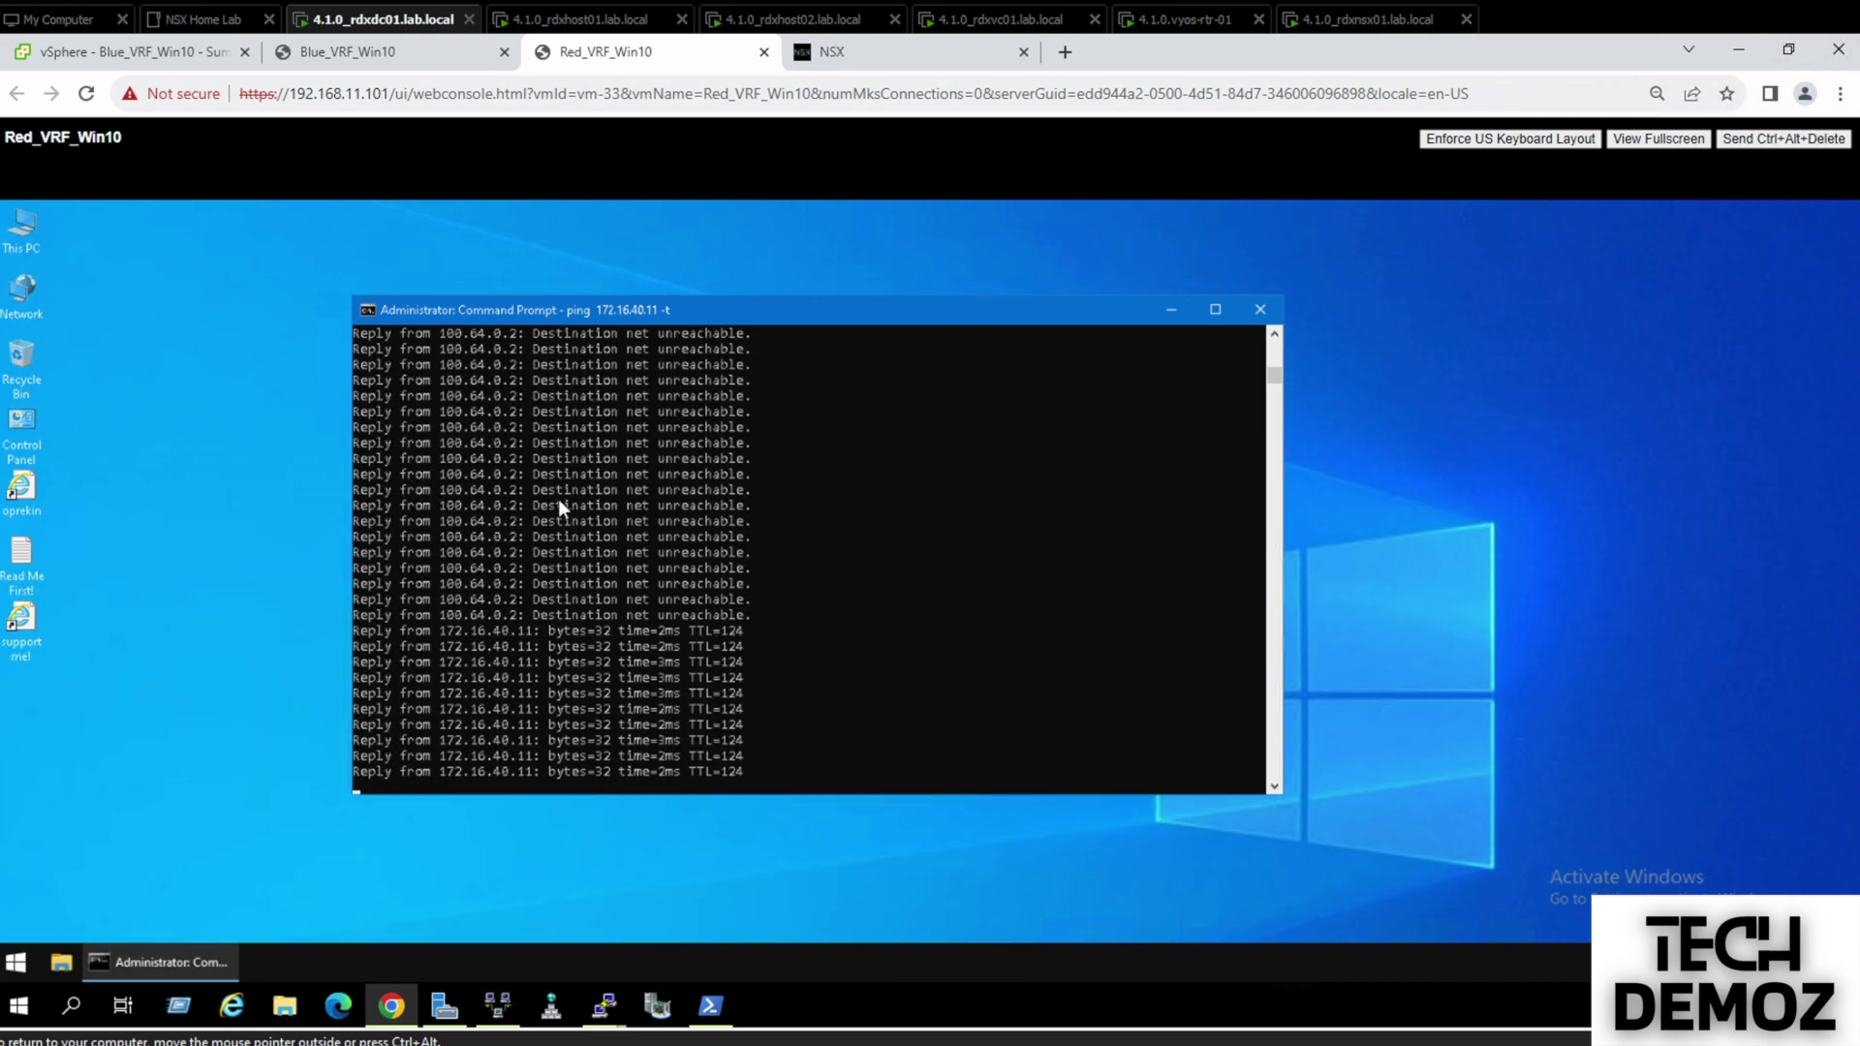
click(378, 52)
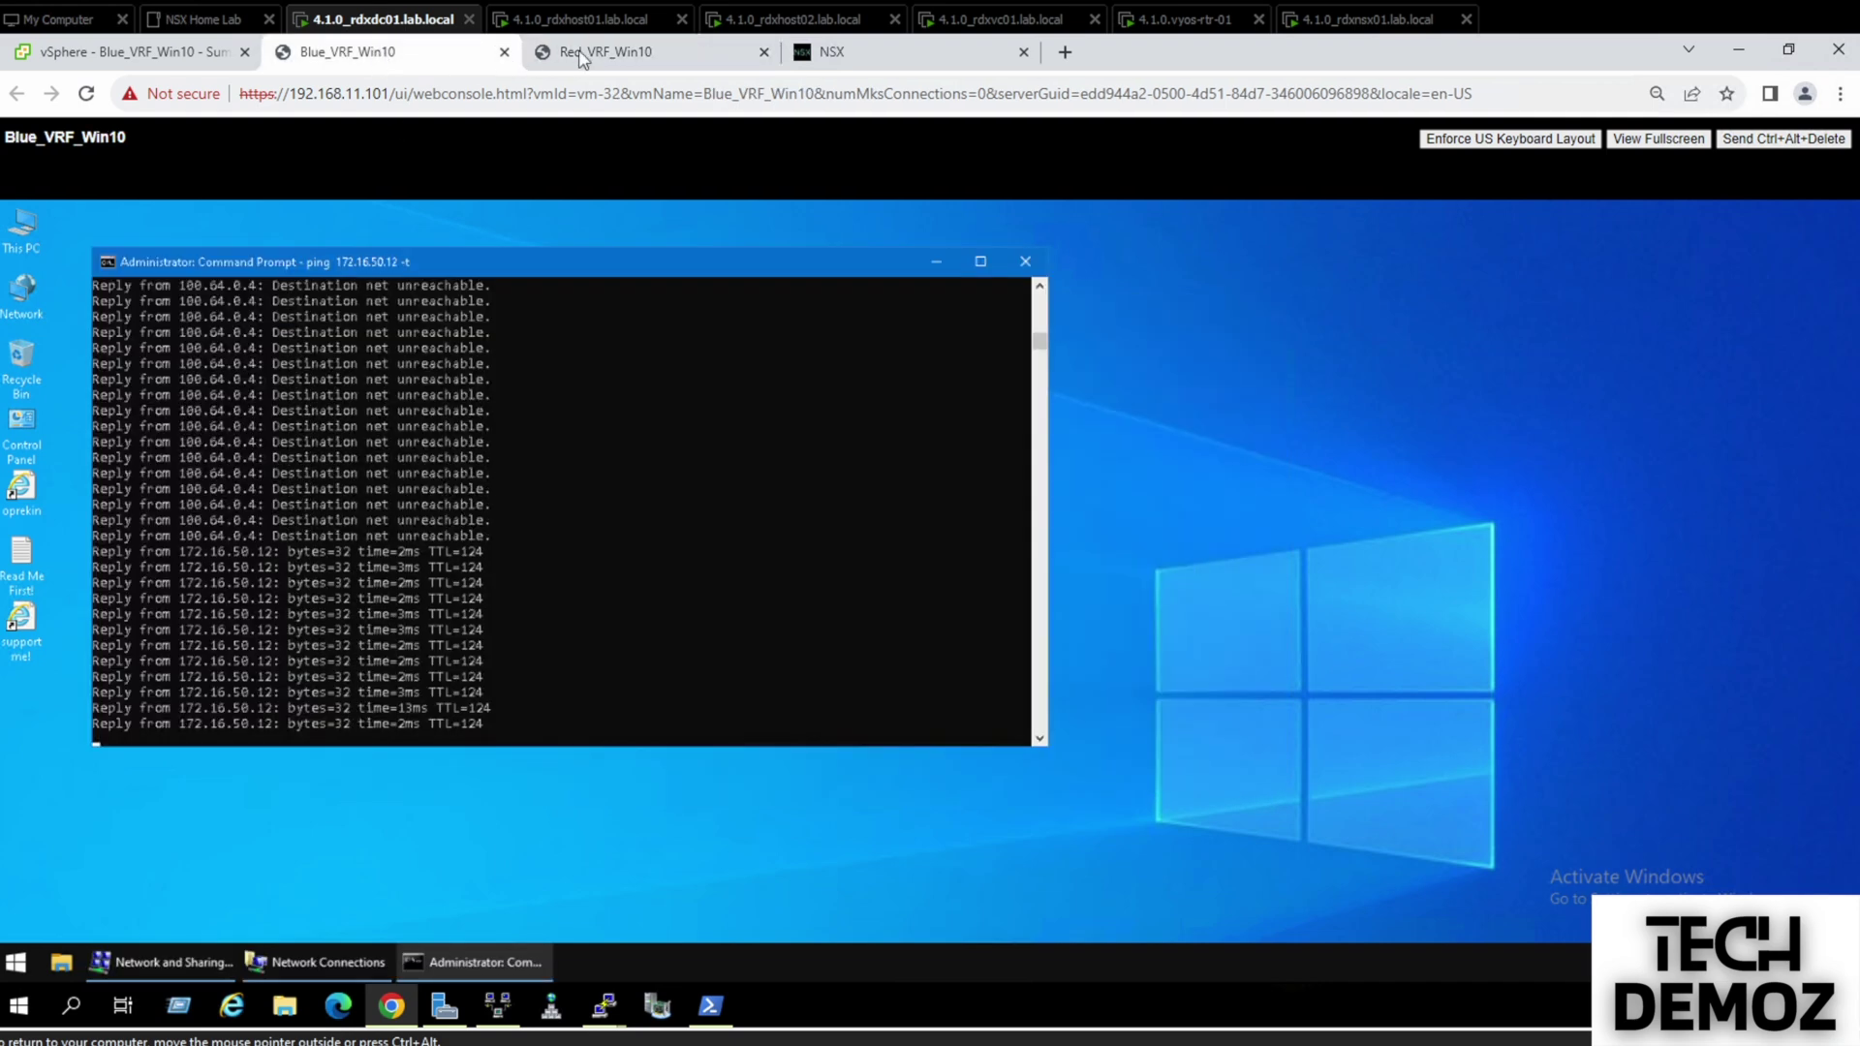
click(582, 56)
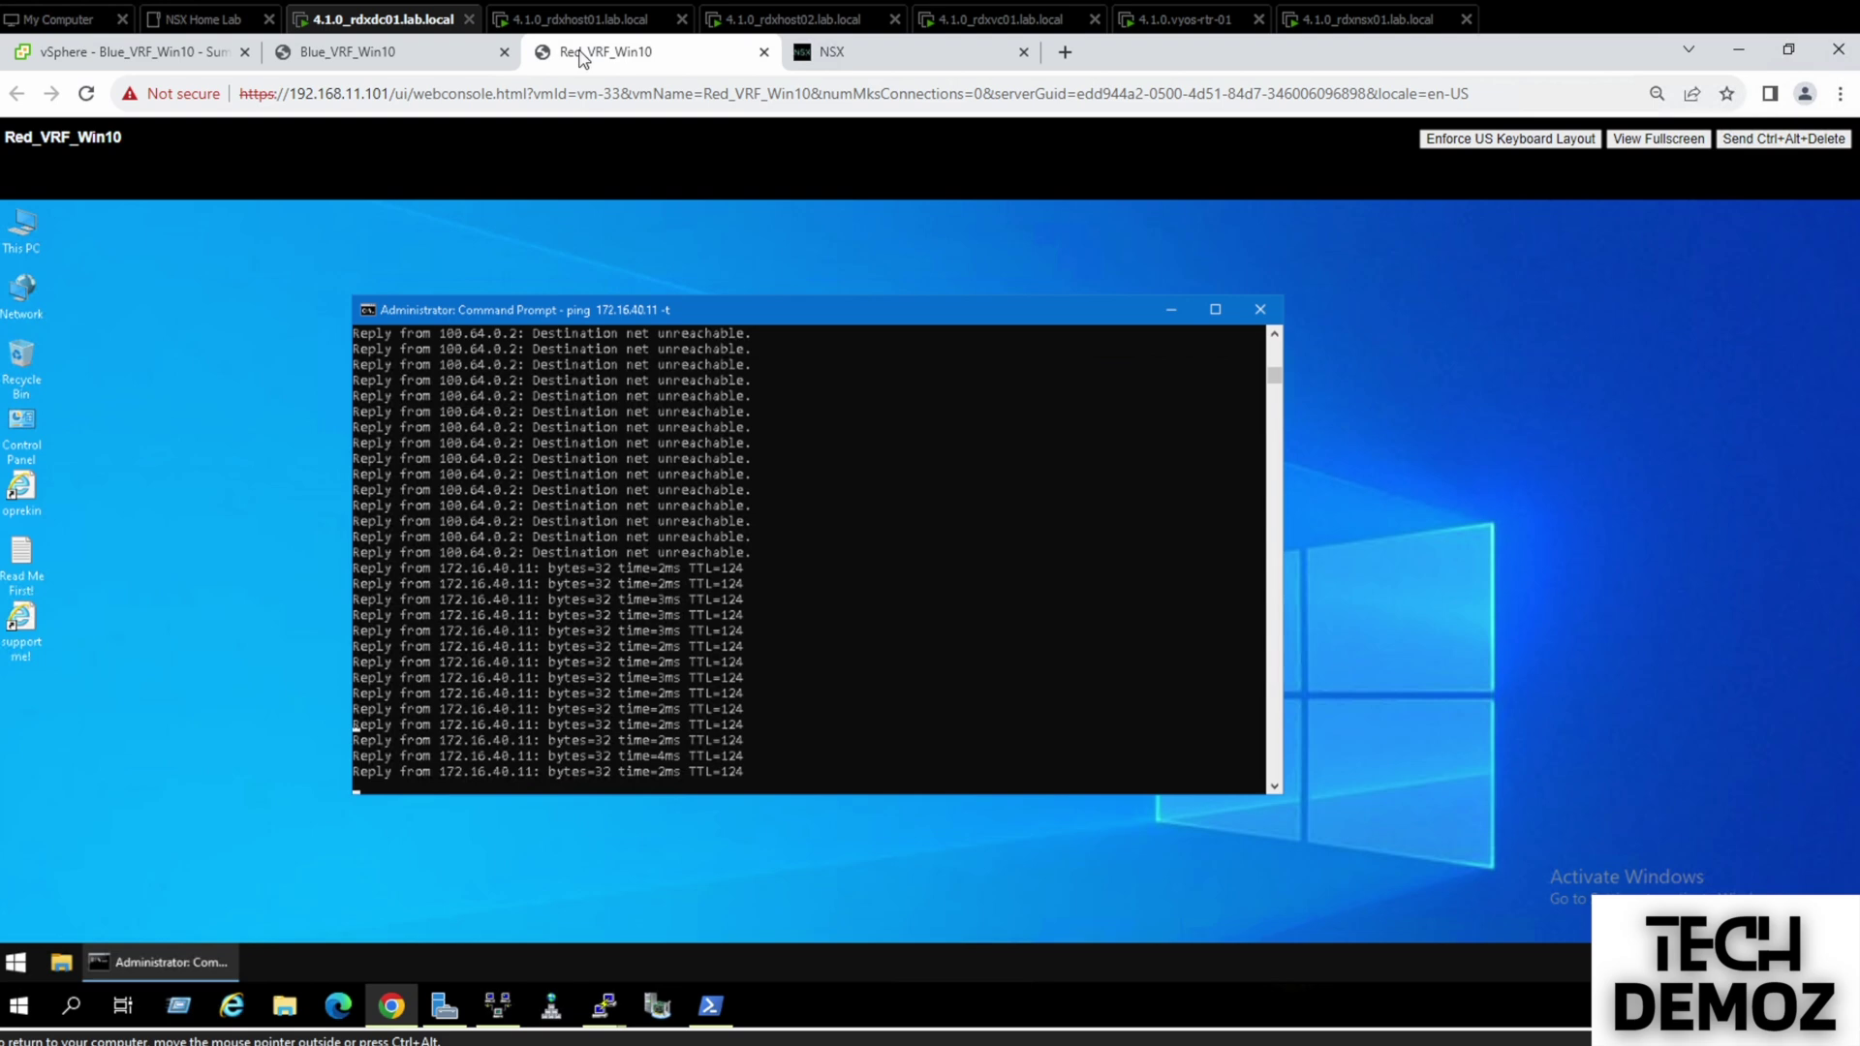
Switch to the PuTTY session of rdxedge01 in VRF 30 and add blank prompt lines below the earlier route output
click(601, 1013)
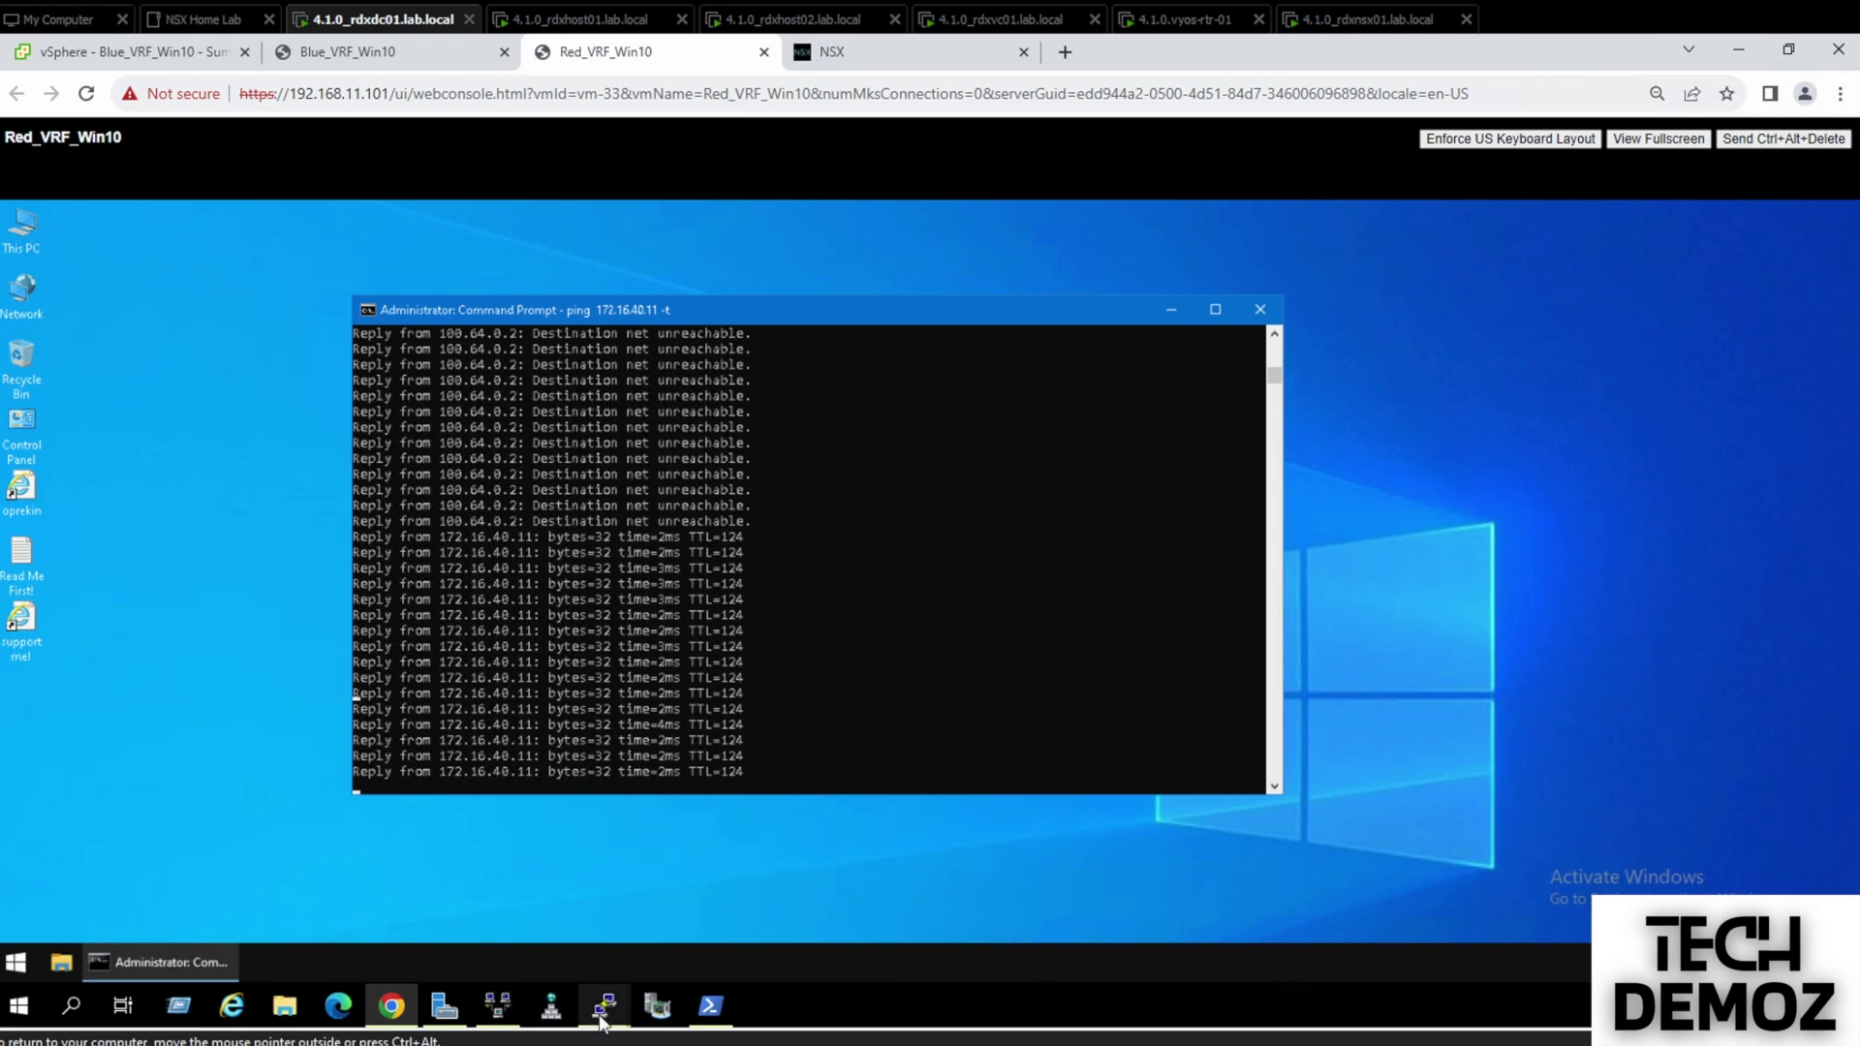
click(432, 920)
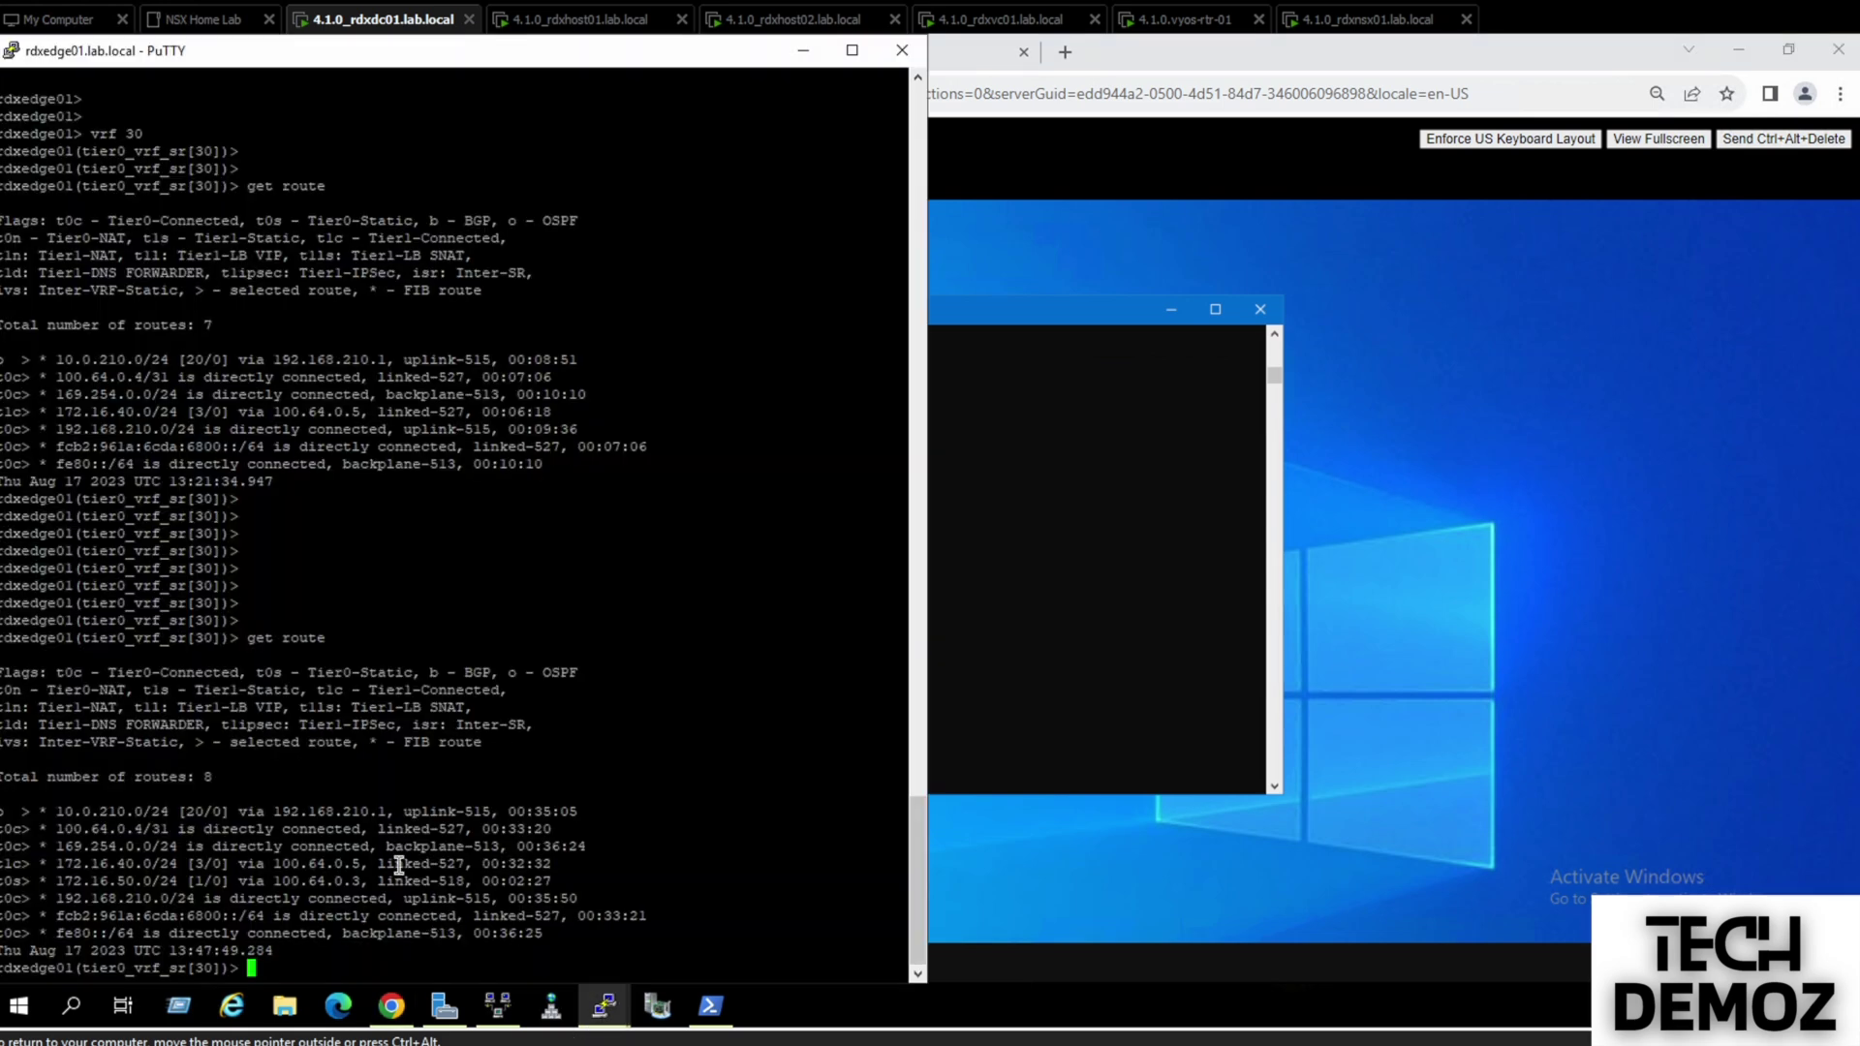
key(Return)
key(Return)
key(Return)
key(Return)
key(Return)
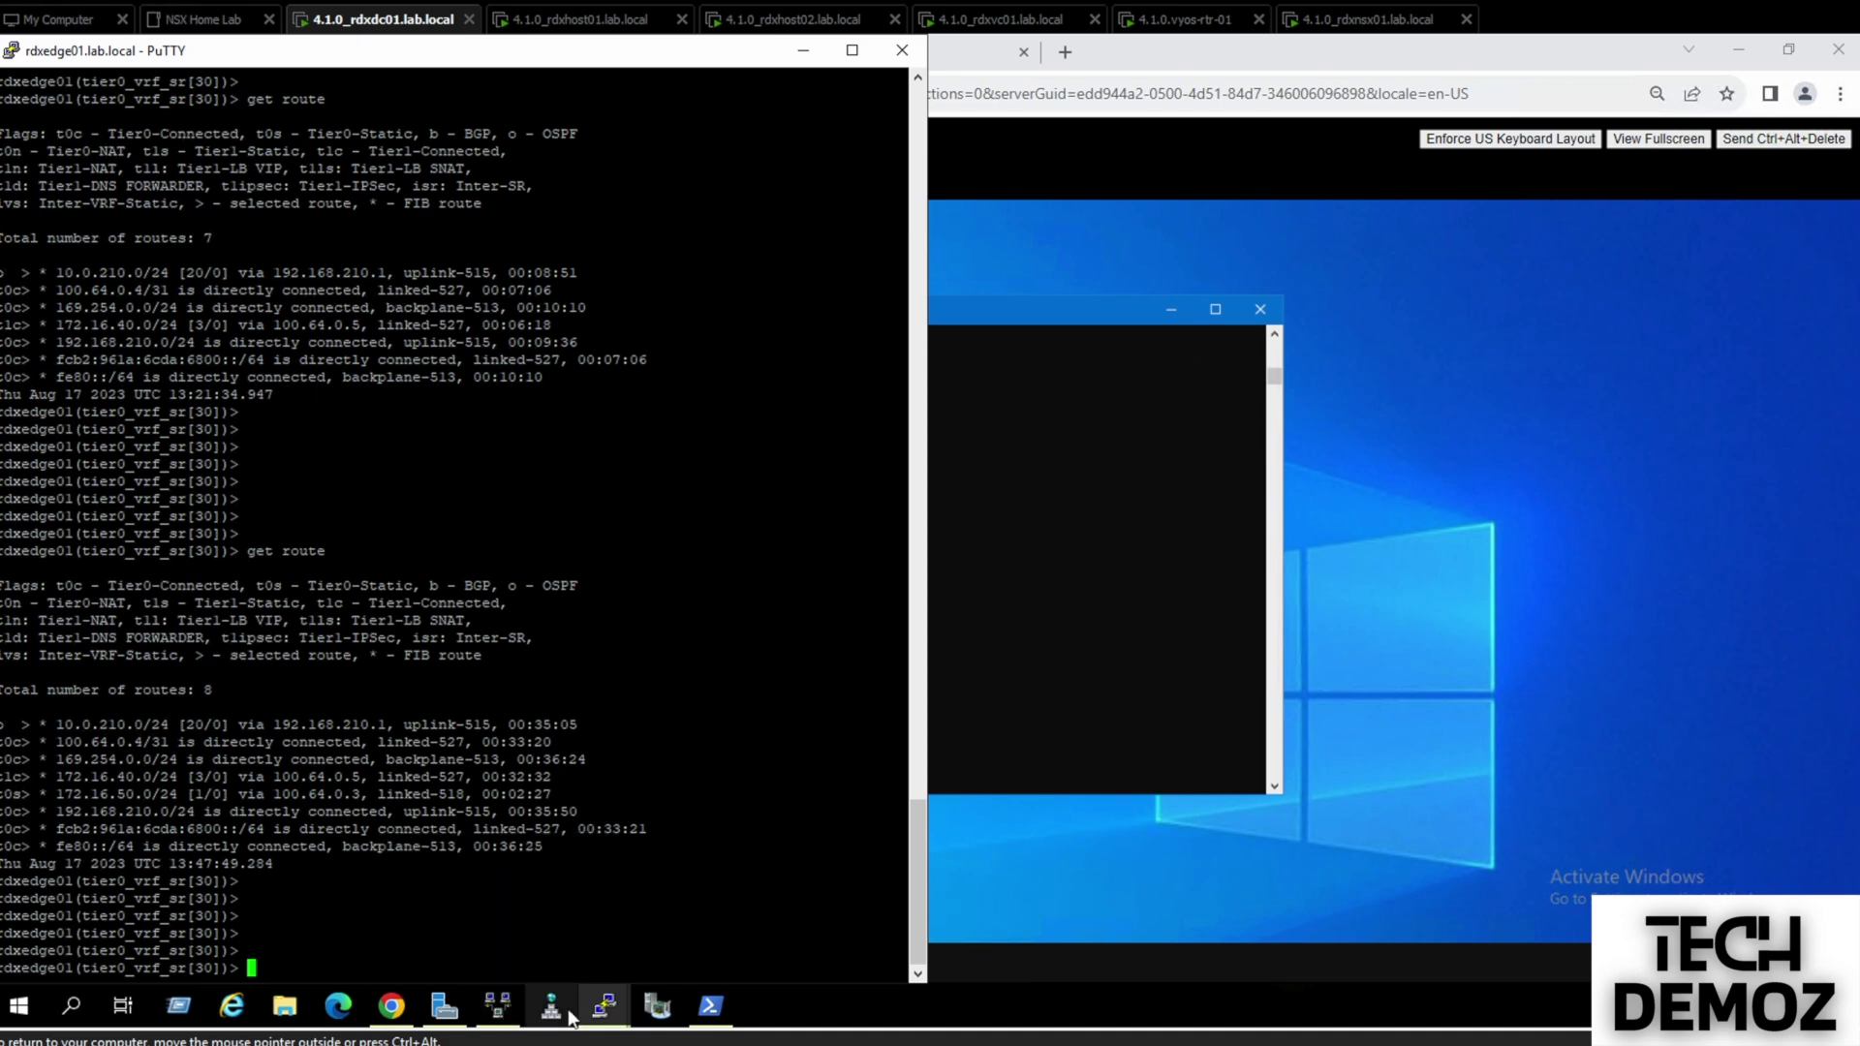
Bring up the rdxedge01 PuTTY session in VRF 28 and list its routing table with get route
click(606, 1005)
click(572, 920)
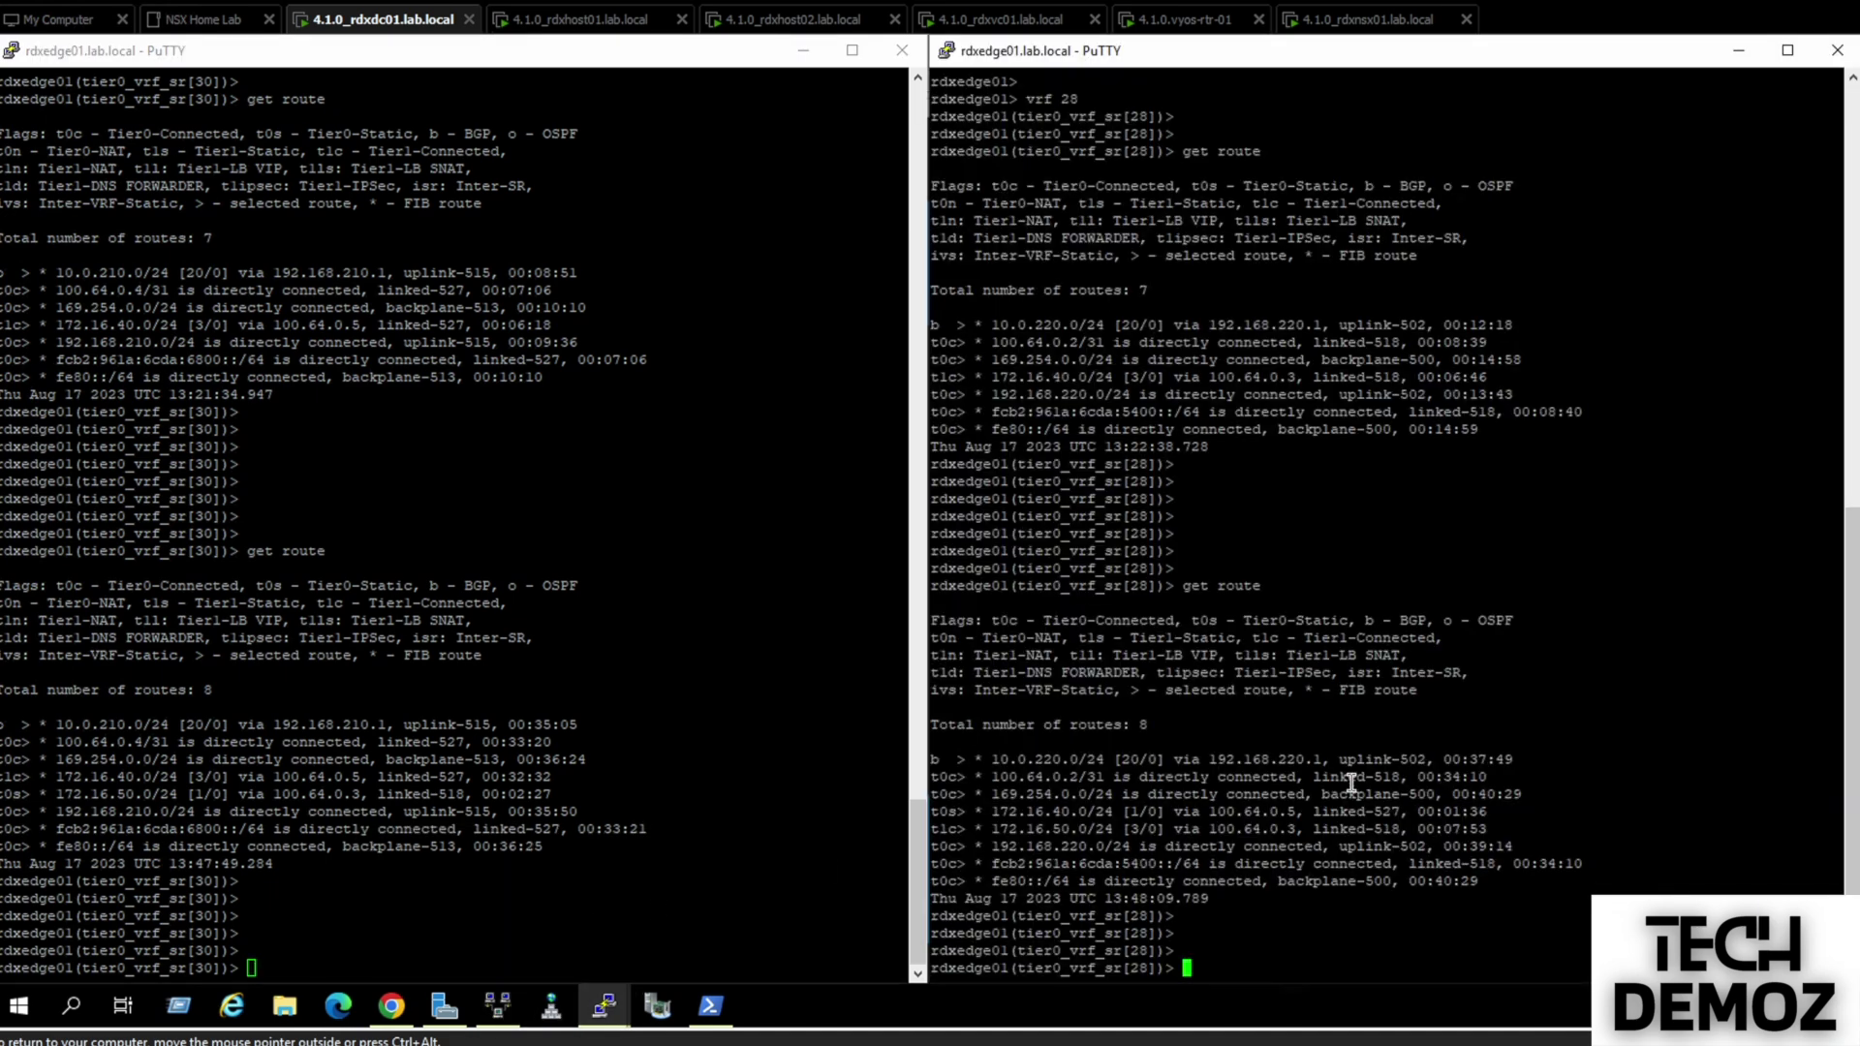
key(Return)
key(Return)
text(get route)
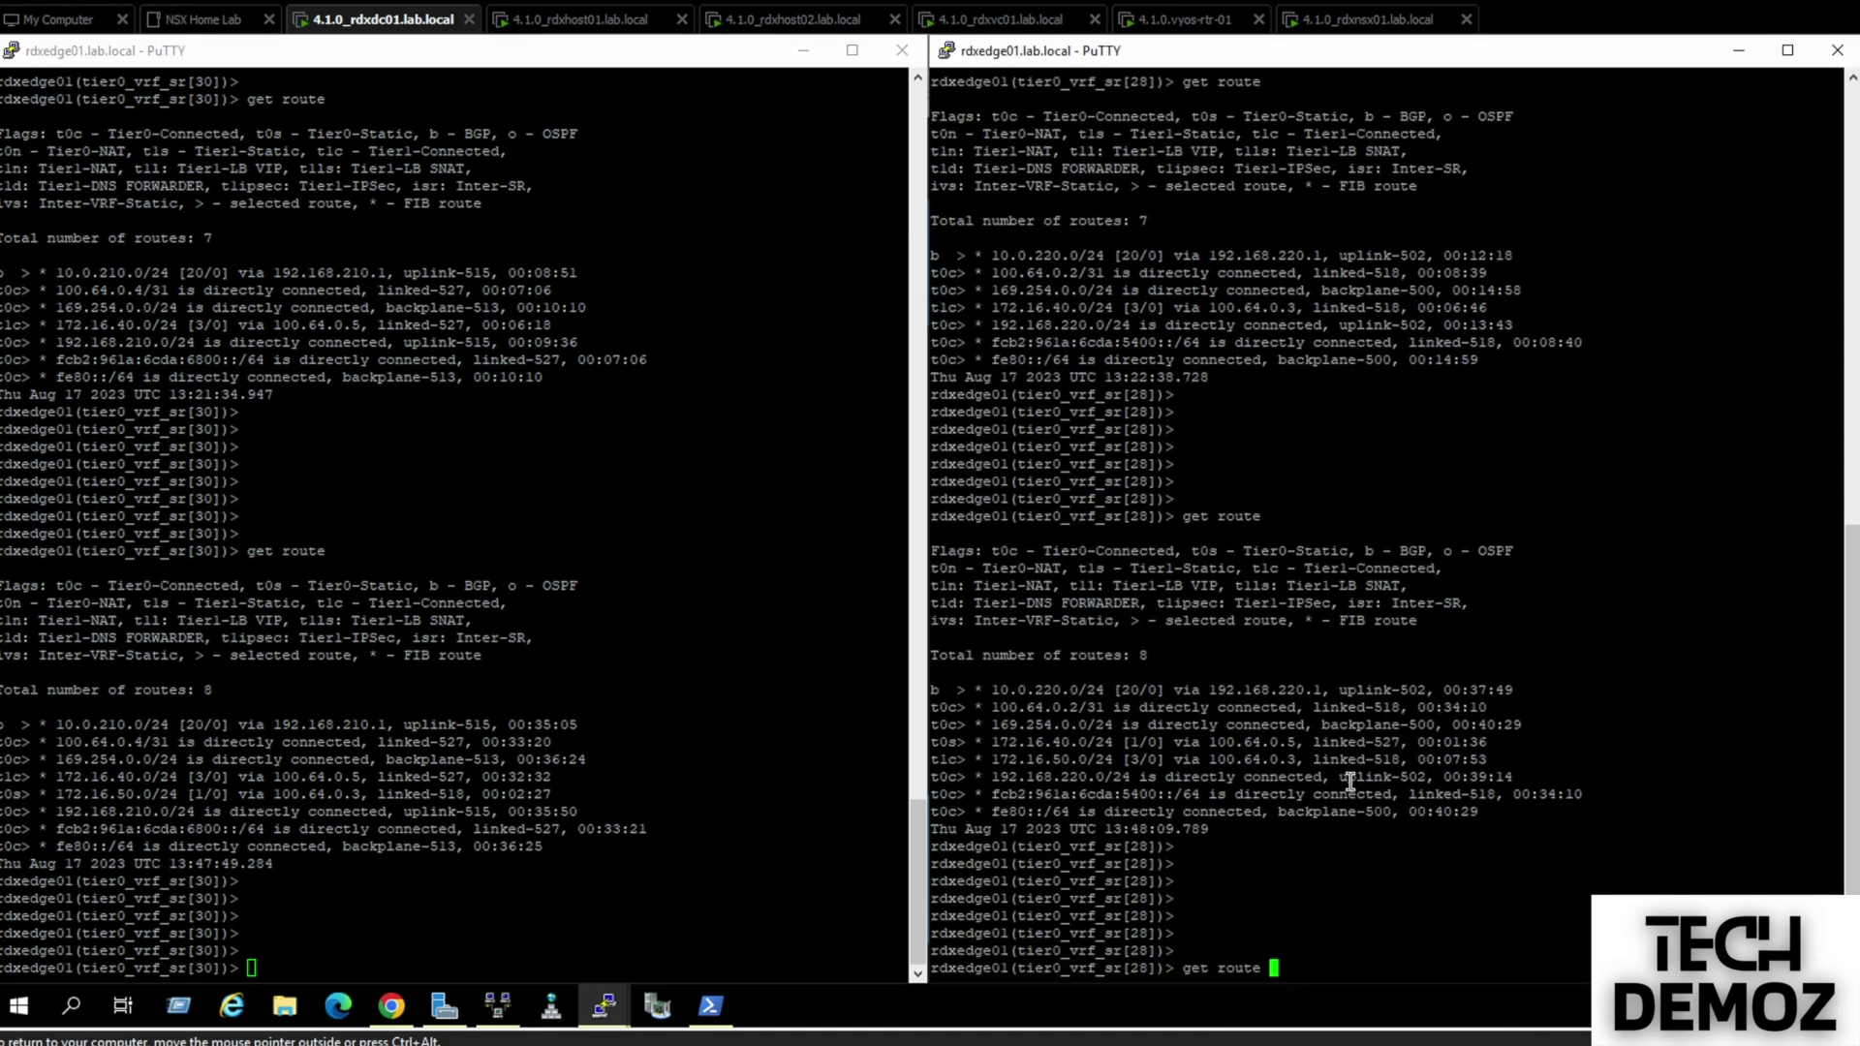
key(Return)
List the routing table of VRF 30 with get route in the other rdxedge01 session
click(503, 884)
text(get route)
key(Return)
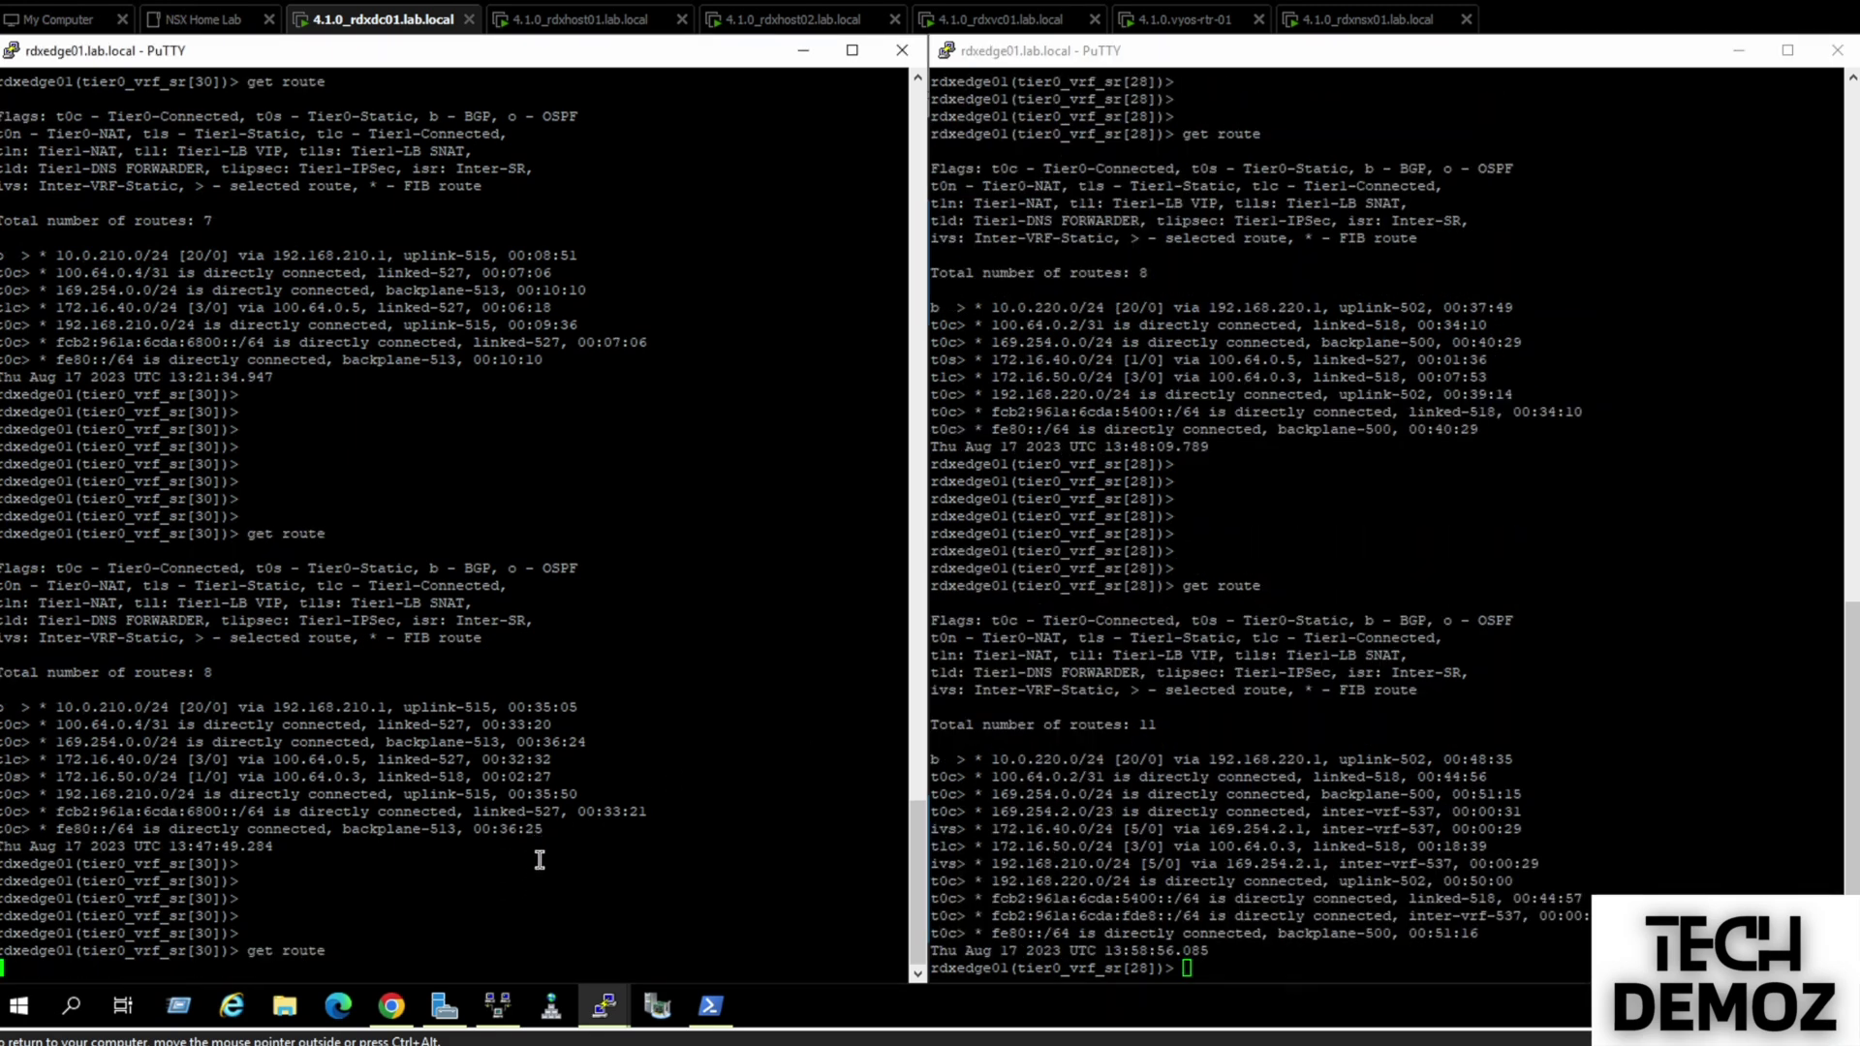
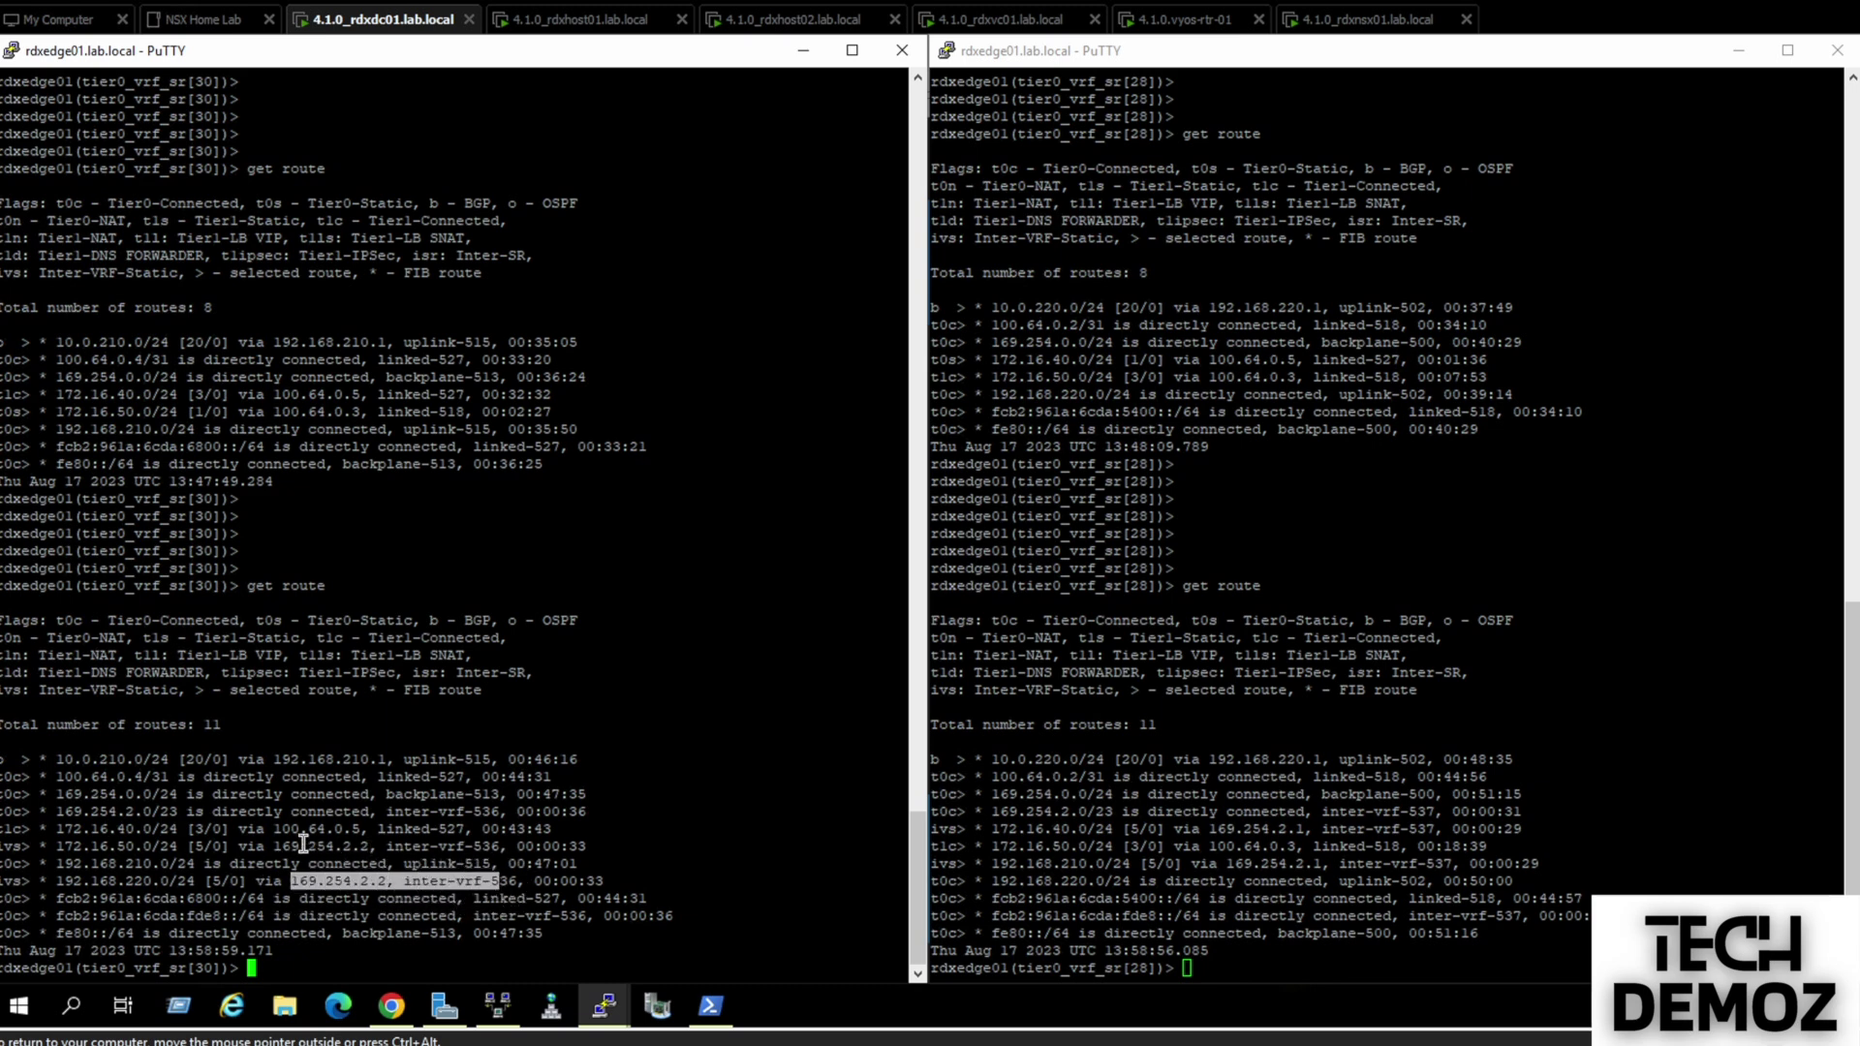
Examine the next-hop addresses of the inter-VRF static routes in the VRF 30 and VRF 28 routing tables
drag(279, 848, 446, 848)
click(1191, 889)
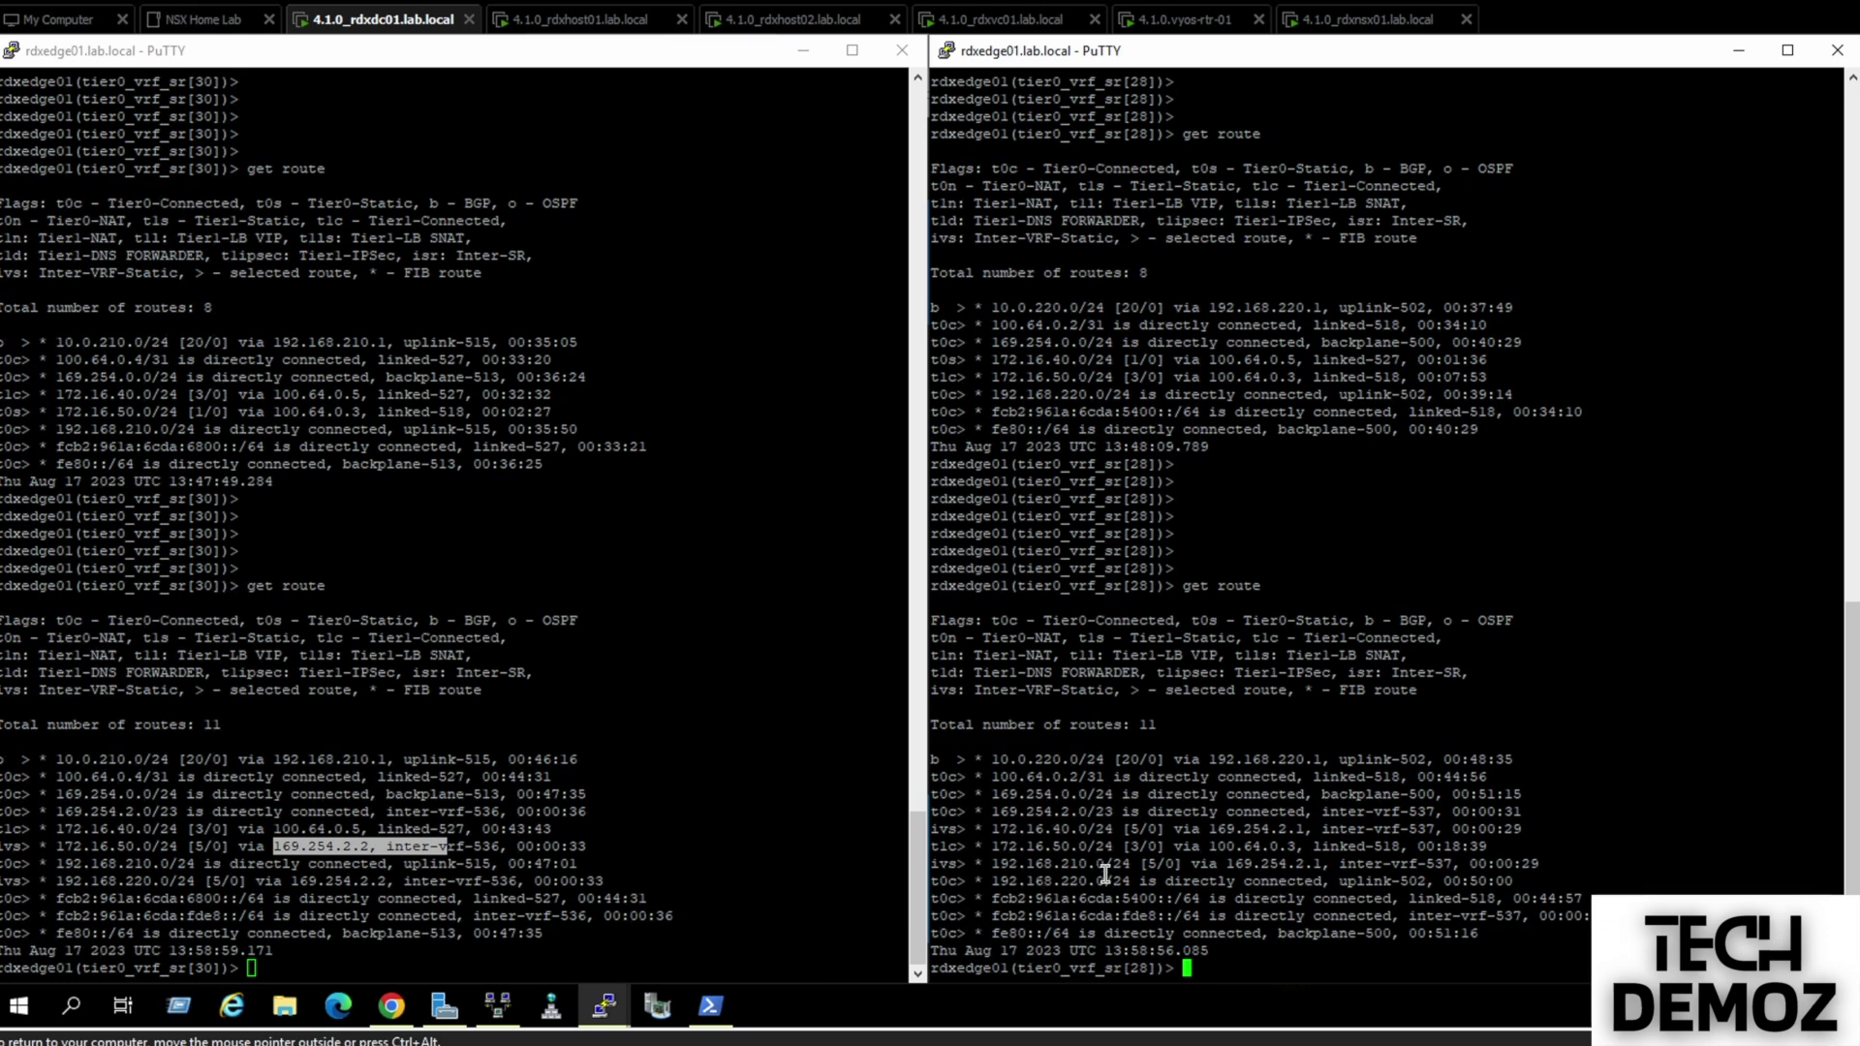
drag(1228, 864, 1329, 863)
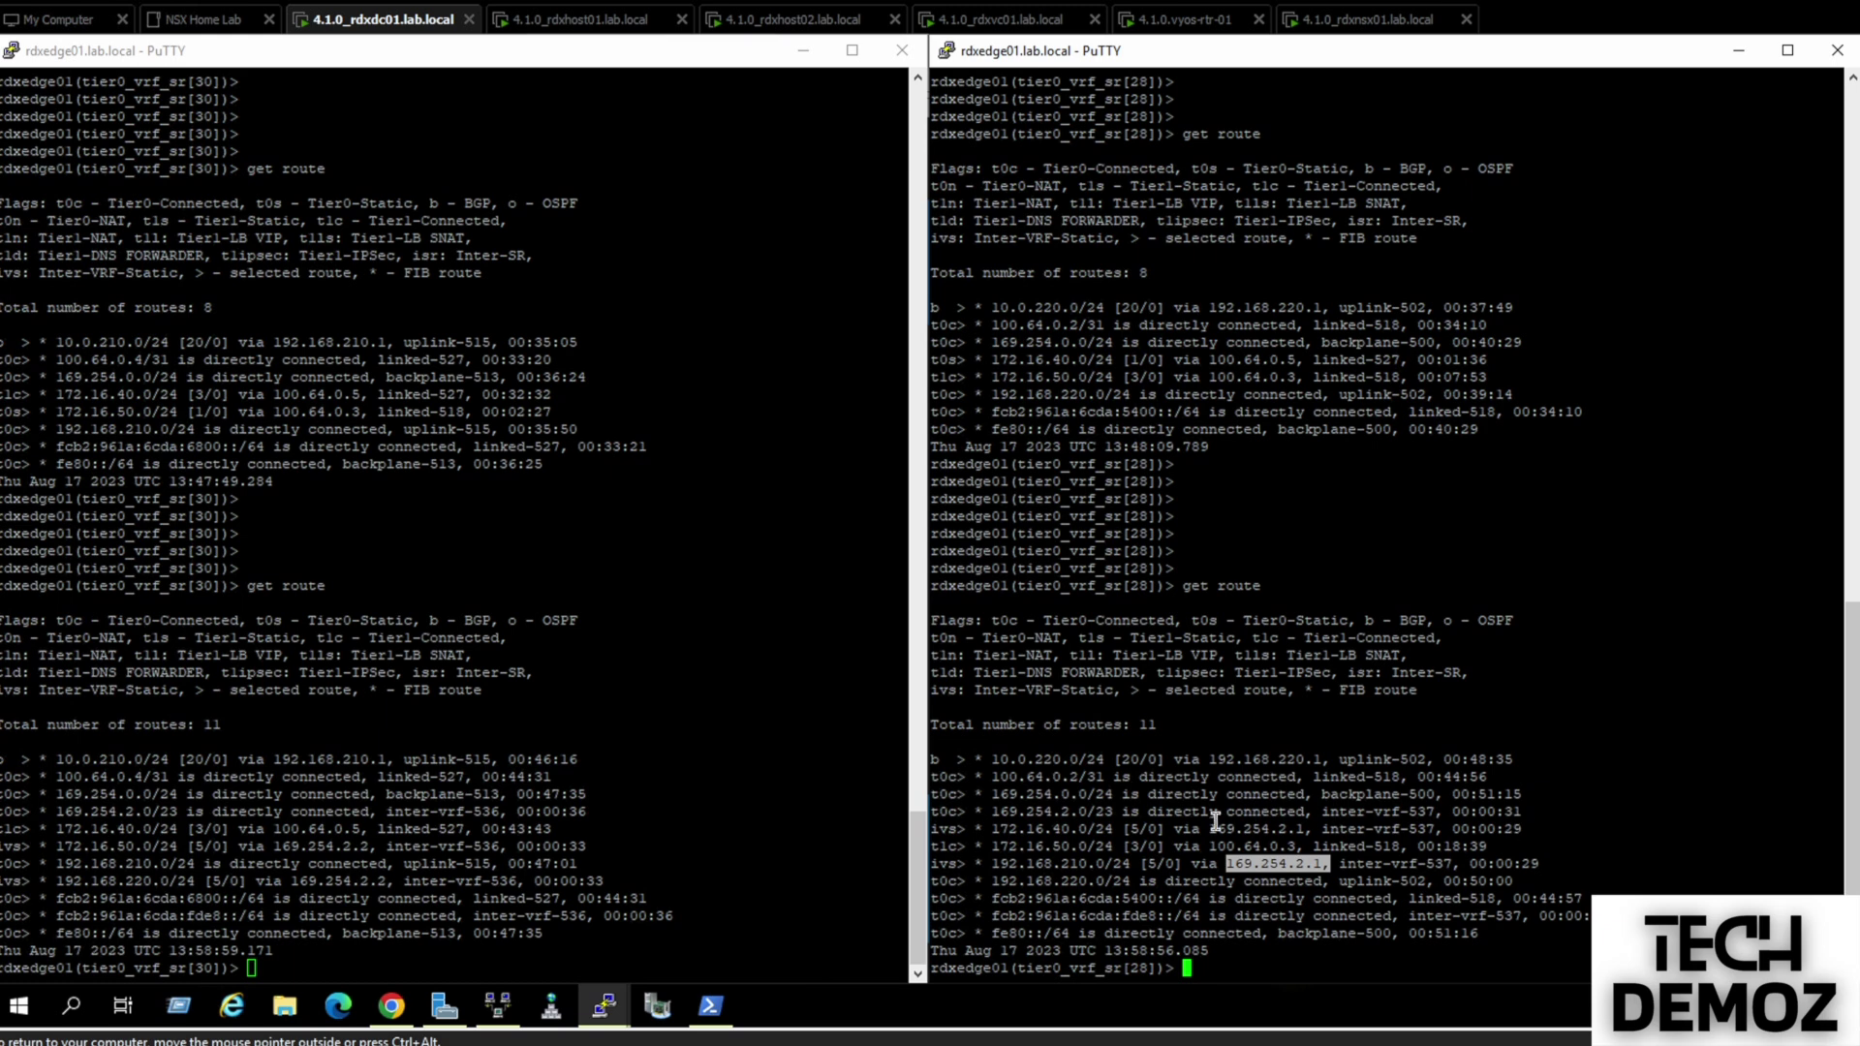
drag(1210, 828, 1310, 828)
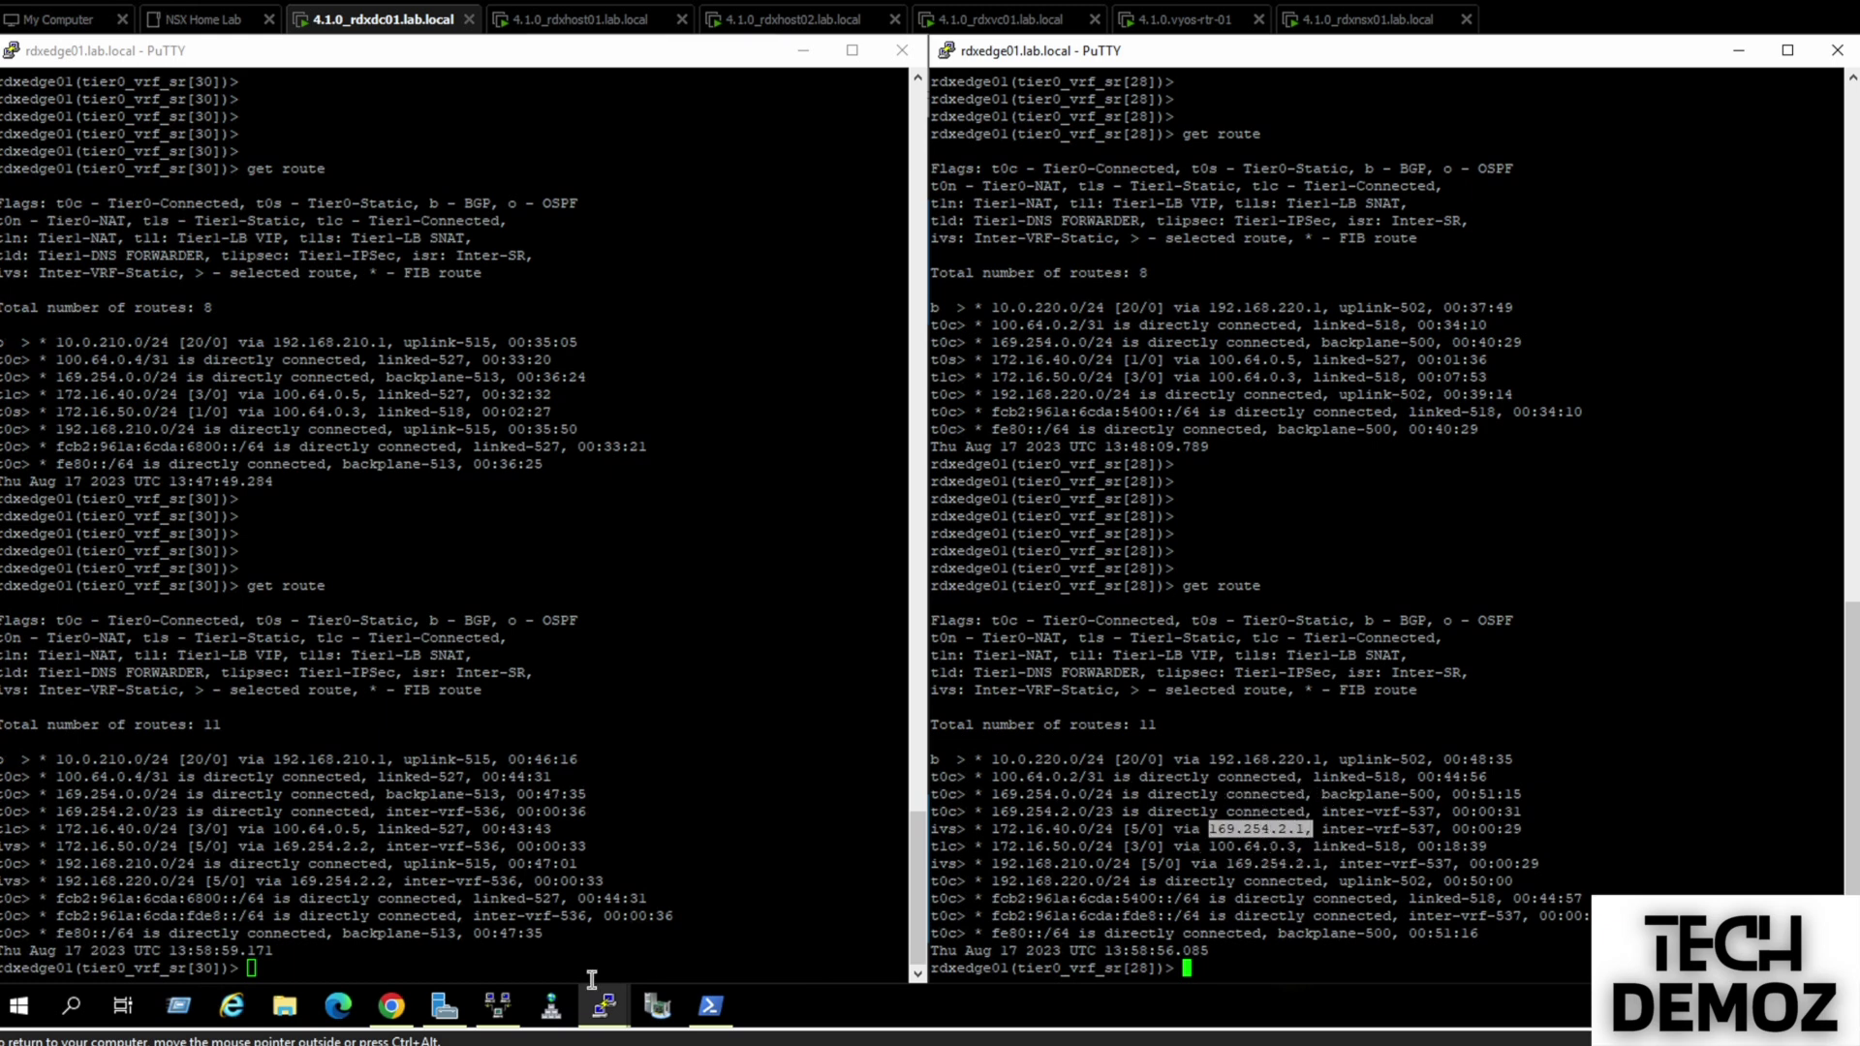
Switch to NSX in the browser and open the external and service interfaces of the T0-VRF-Red gateway
click(391, 1005)
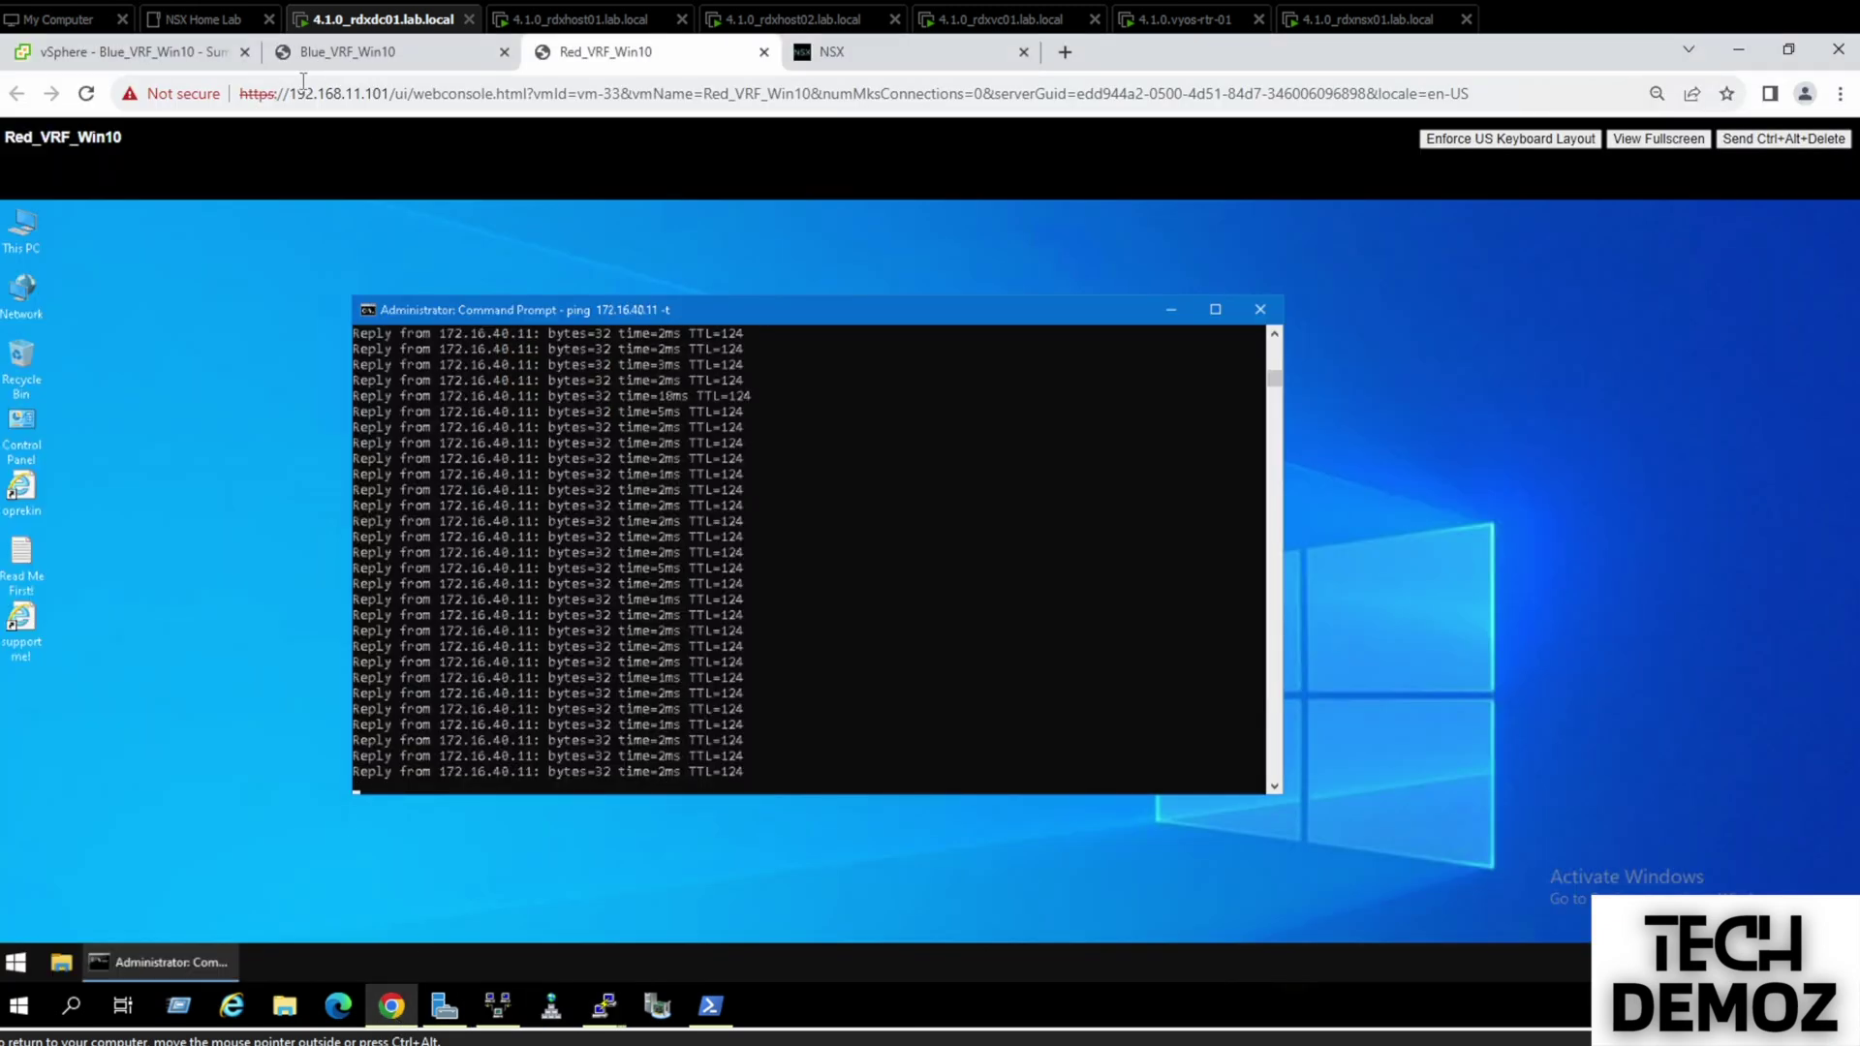
click(150, 58)
click(911, 53)
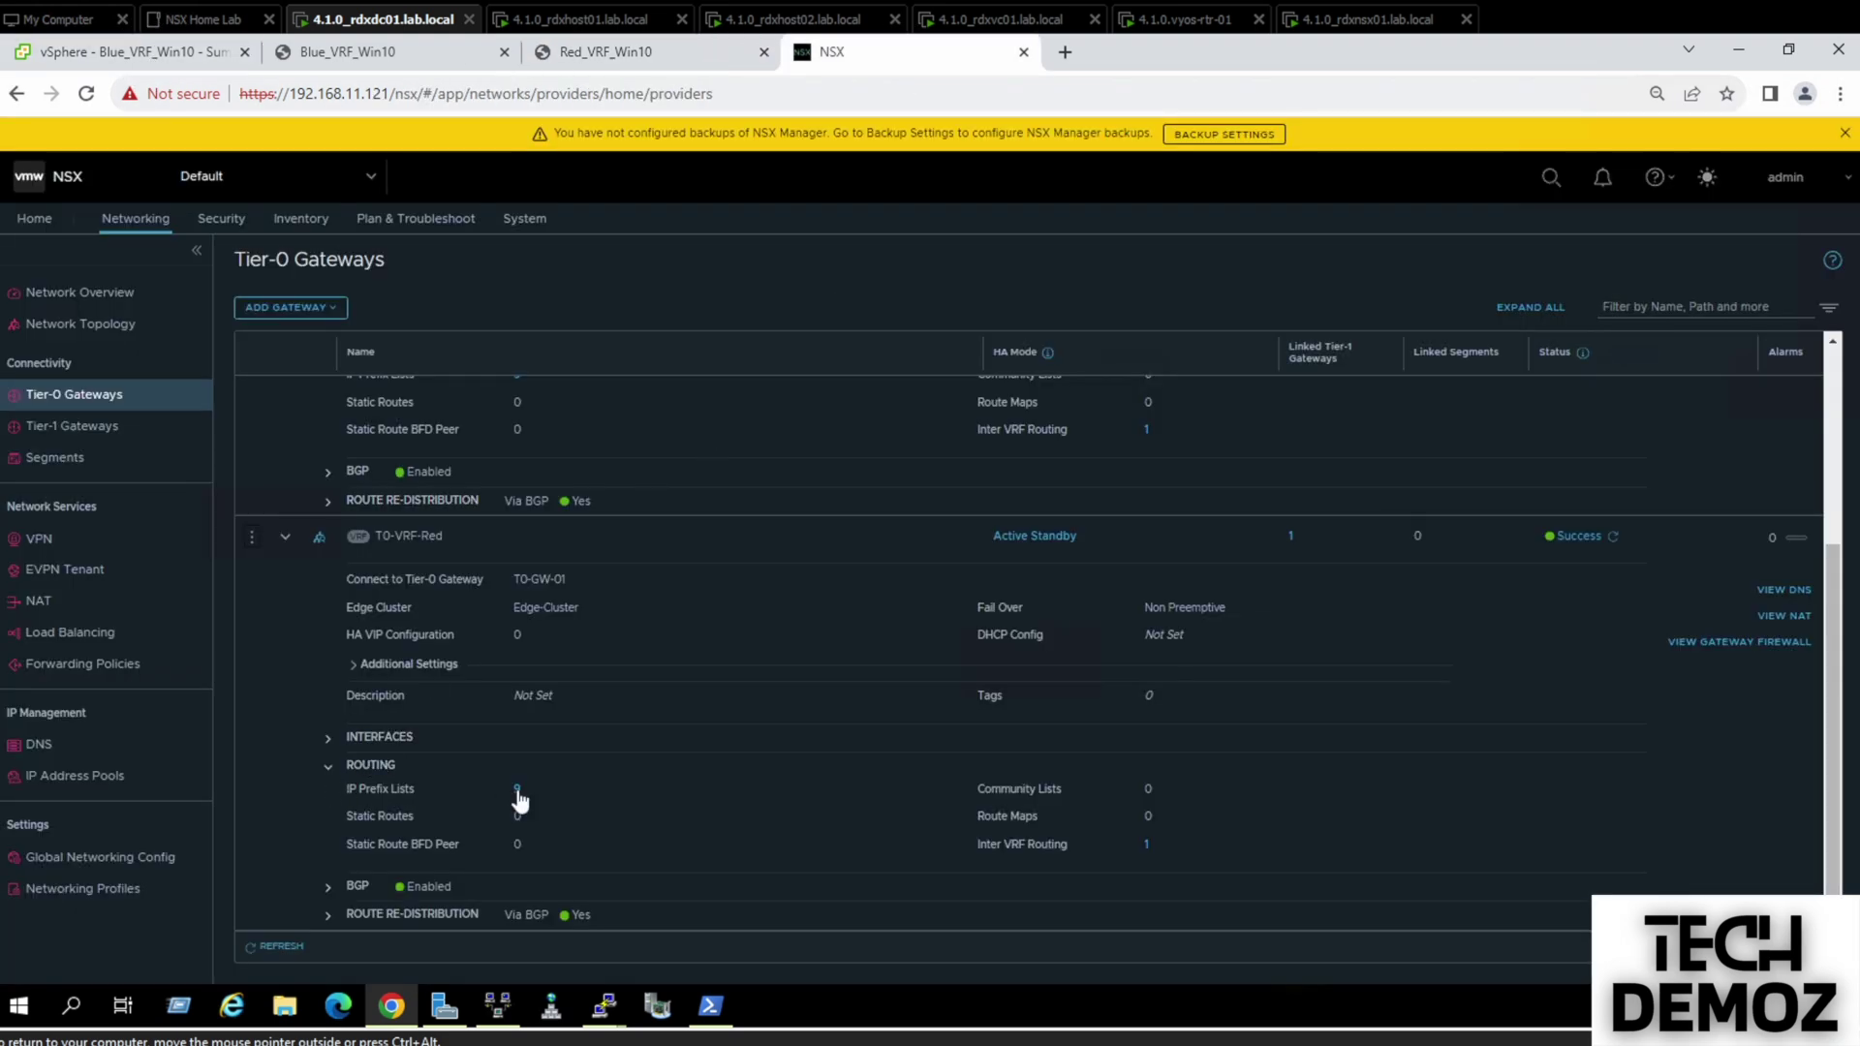
click(329, 738)
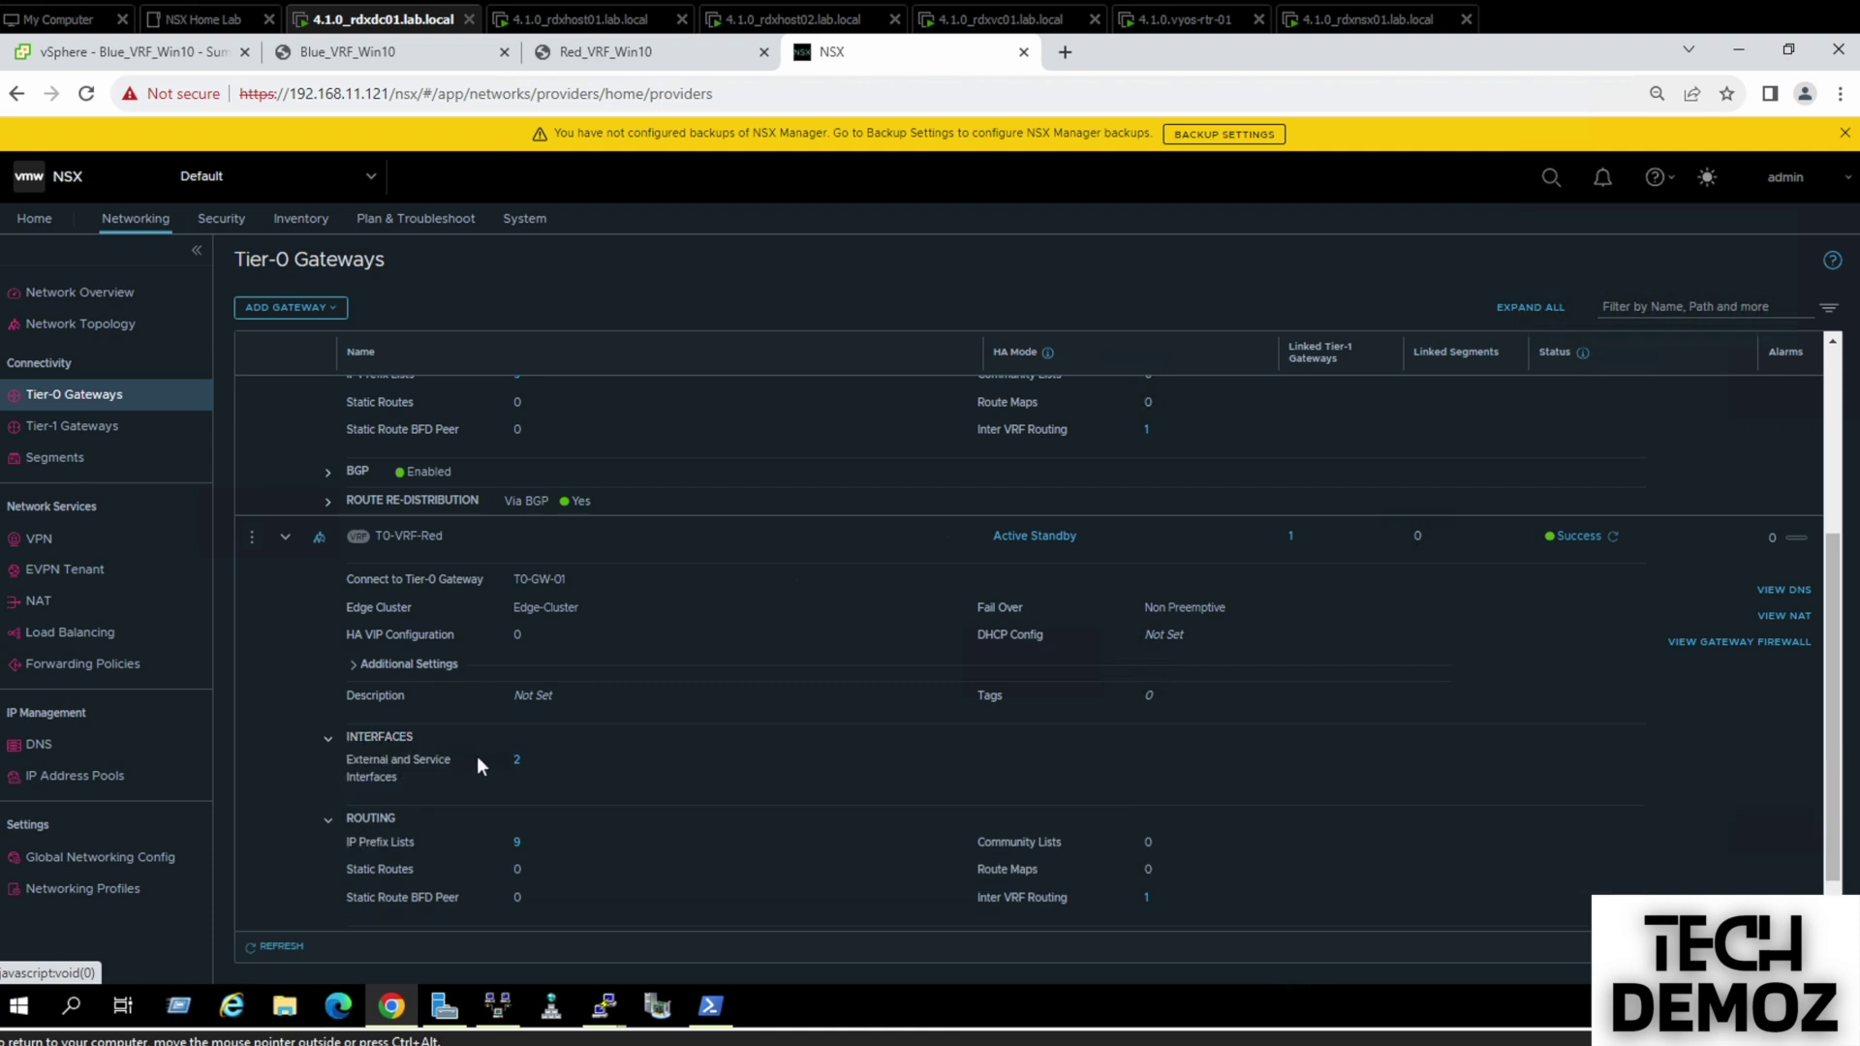
click(516, 759)
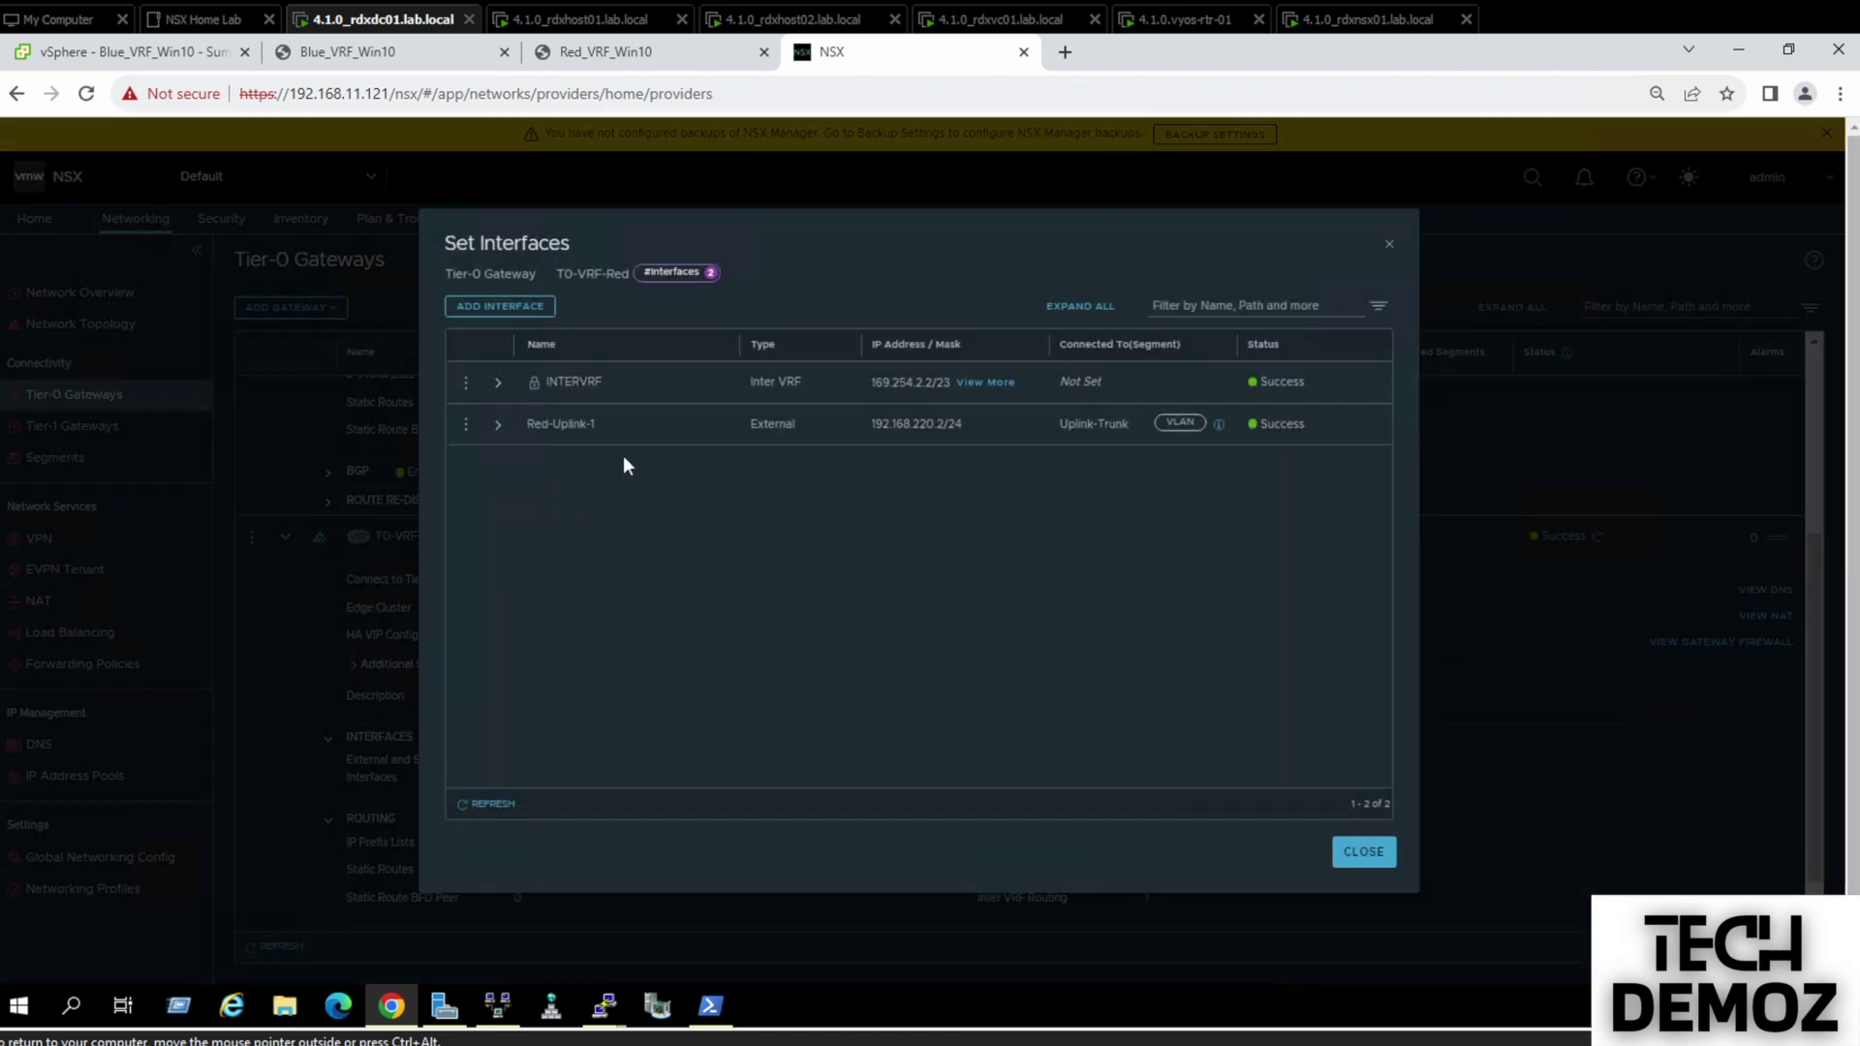
Show all IP addresses of the INTERVRF interface and examine its IPv4 address
drag(547, 381, 928, 393)
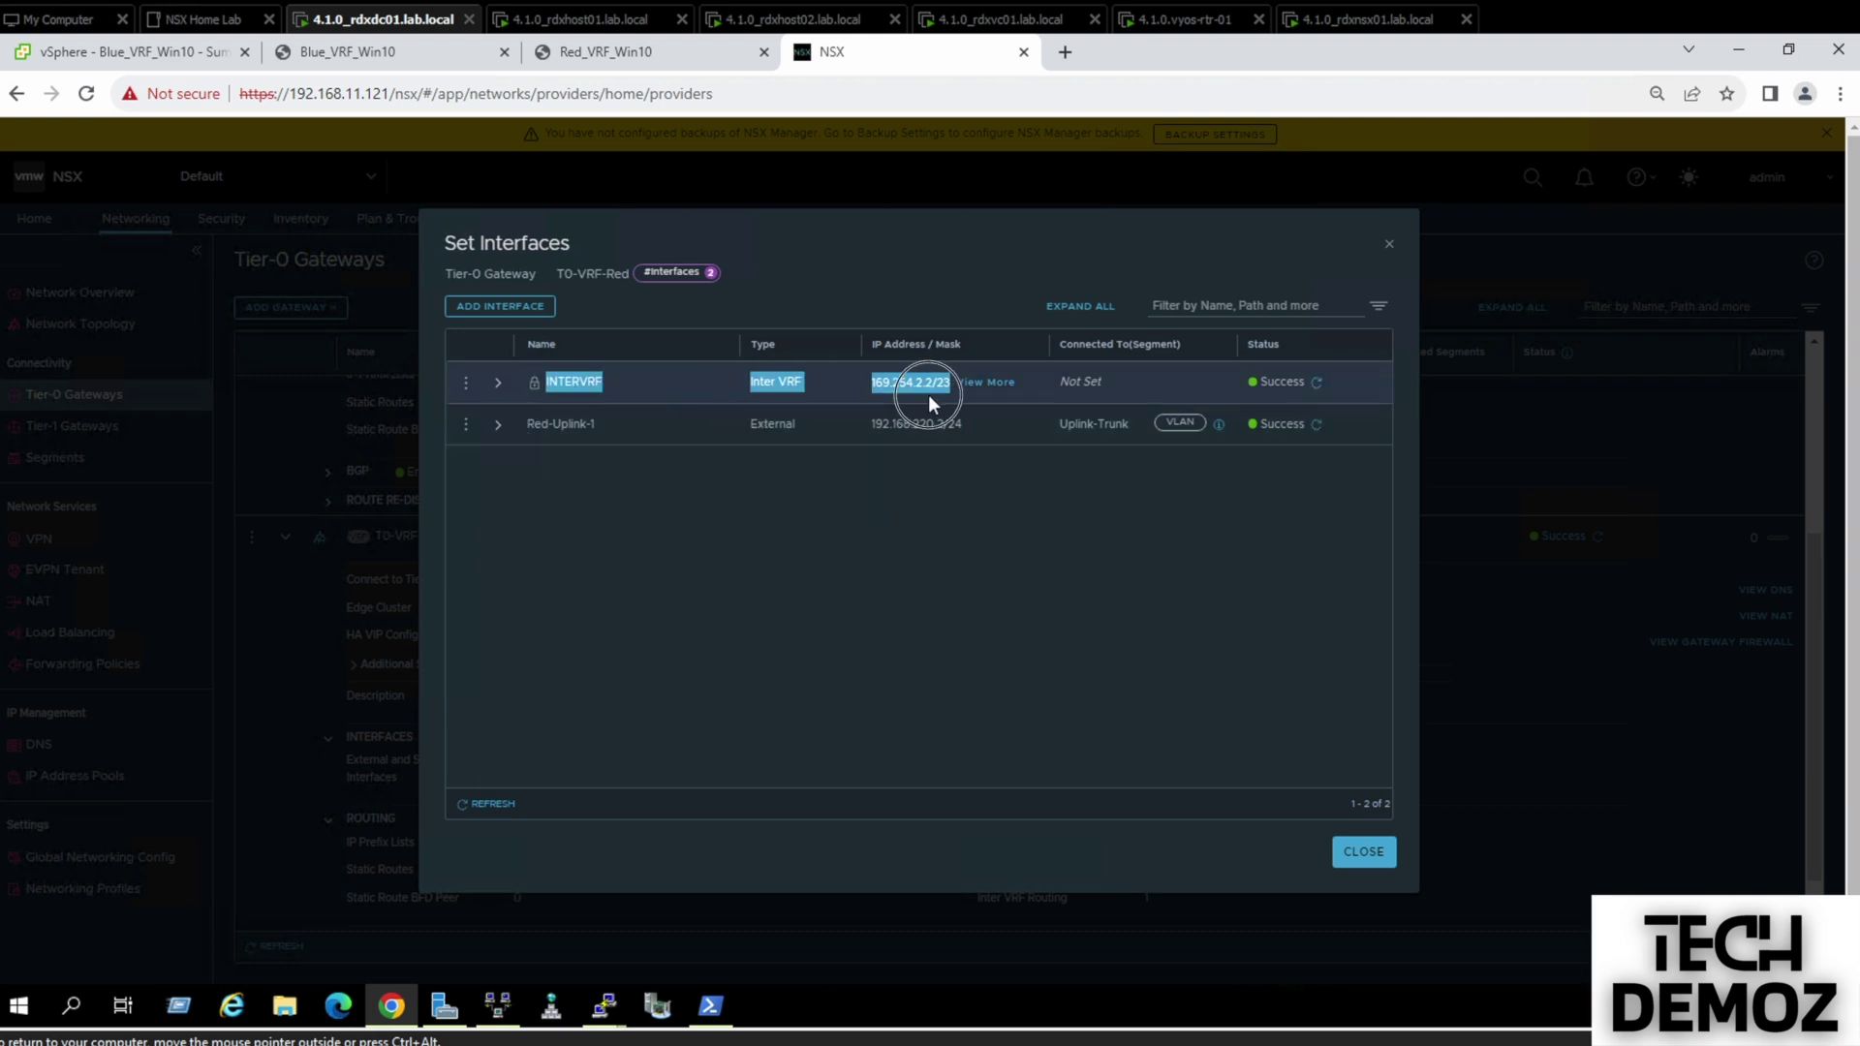
click(988, 378)
click(810, 440)
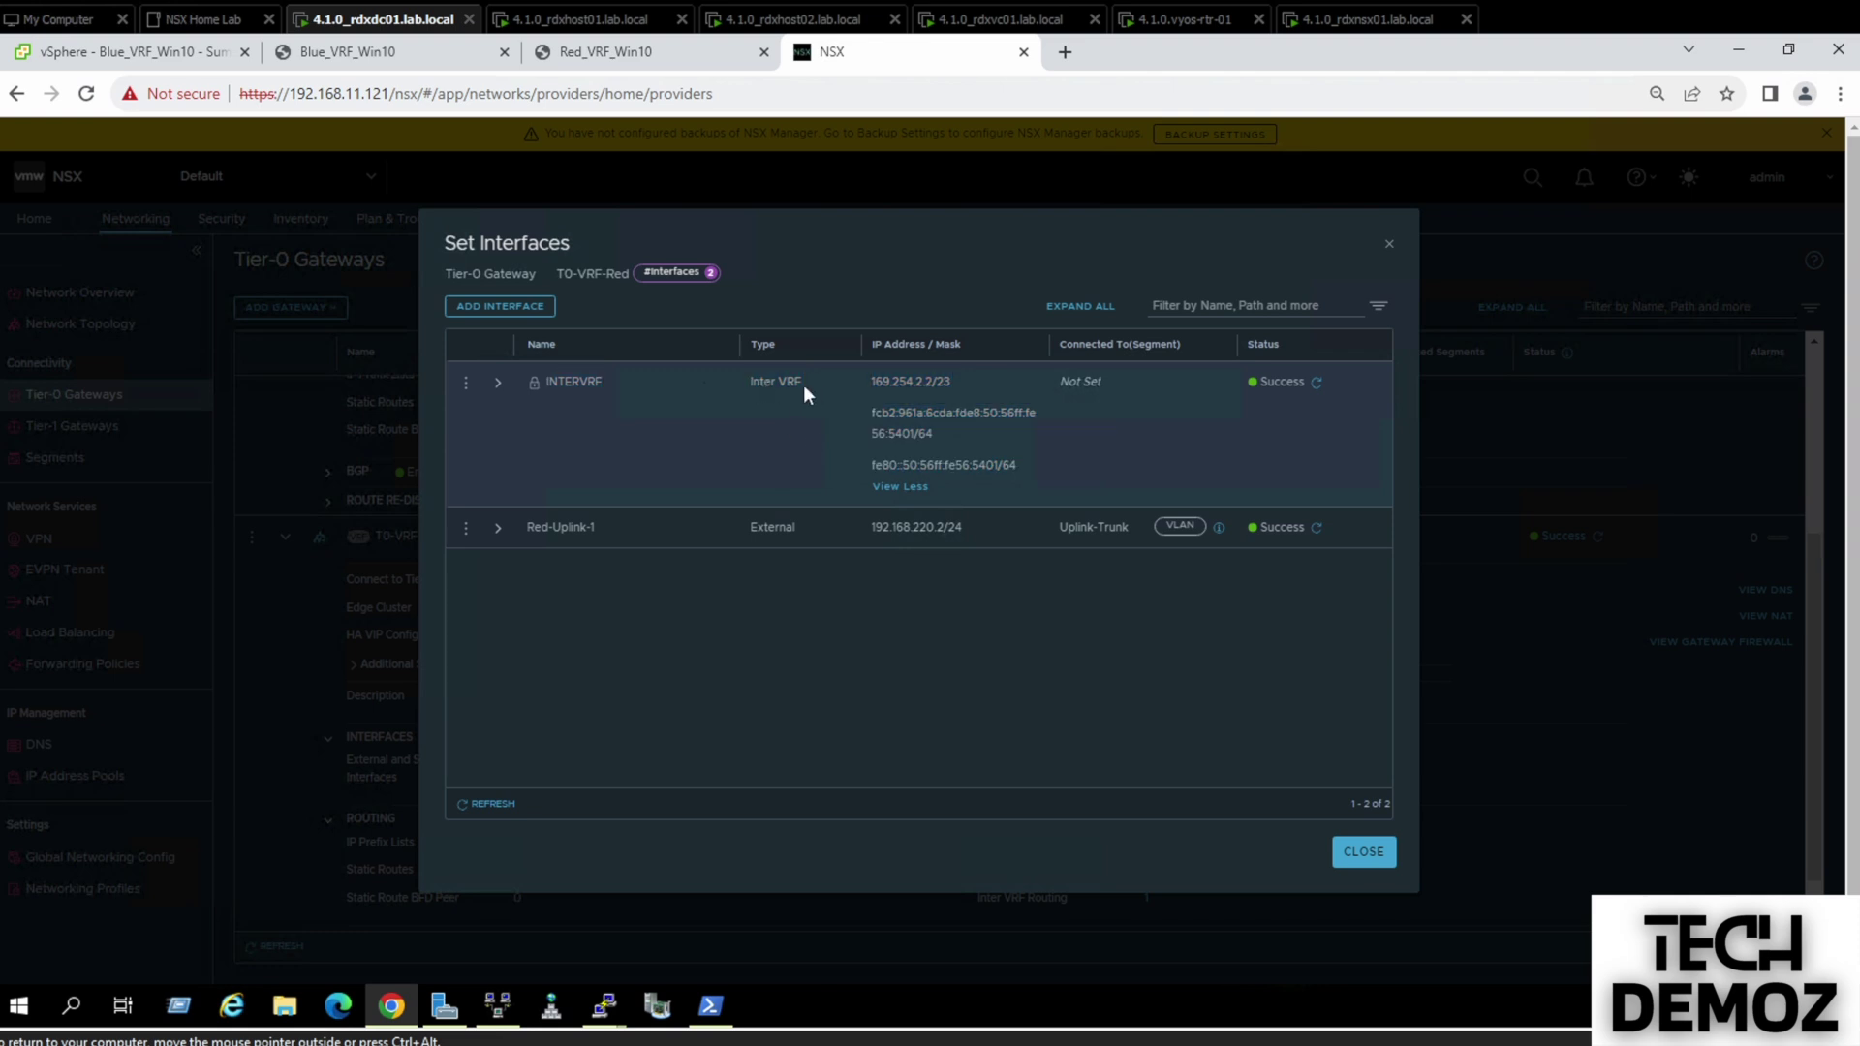
drag(874, 382, 961, 394)
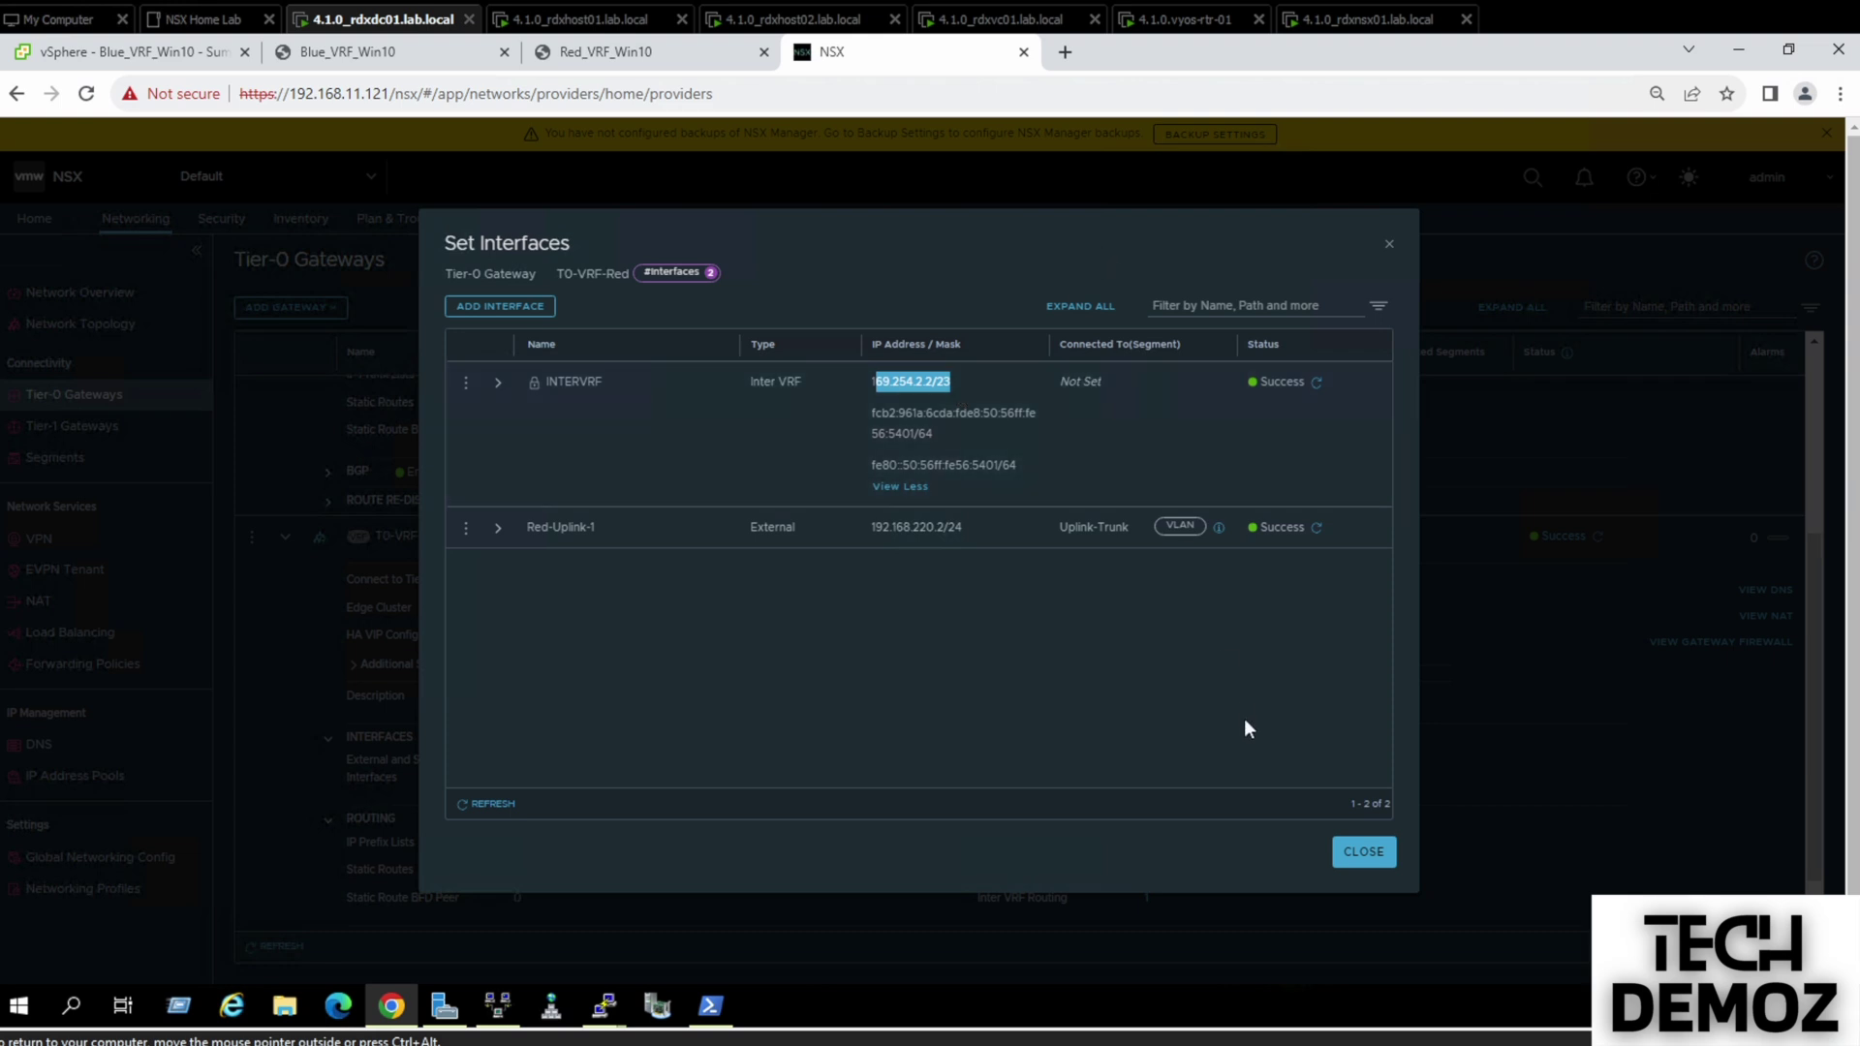
Switch to the PuTTY sessions and compare the inter-VRF next hops of 172.16.40.0/24 in VRF 28 and 172.16.50.0/24 in VRF 30
click(610, 1017)
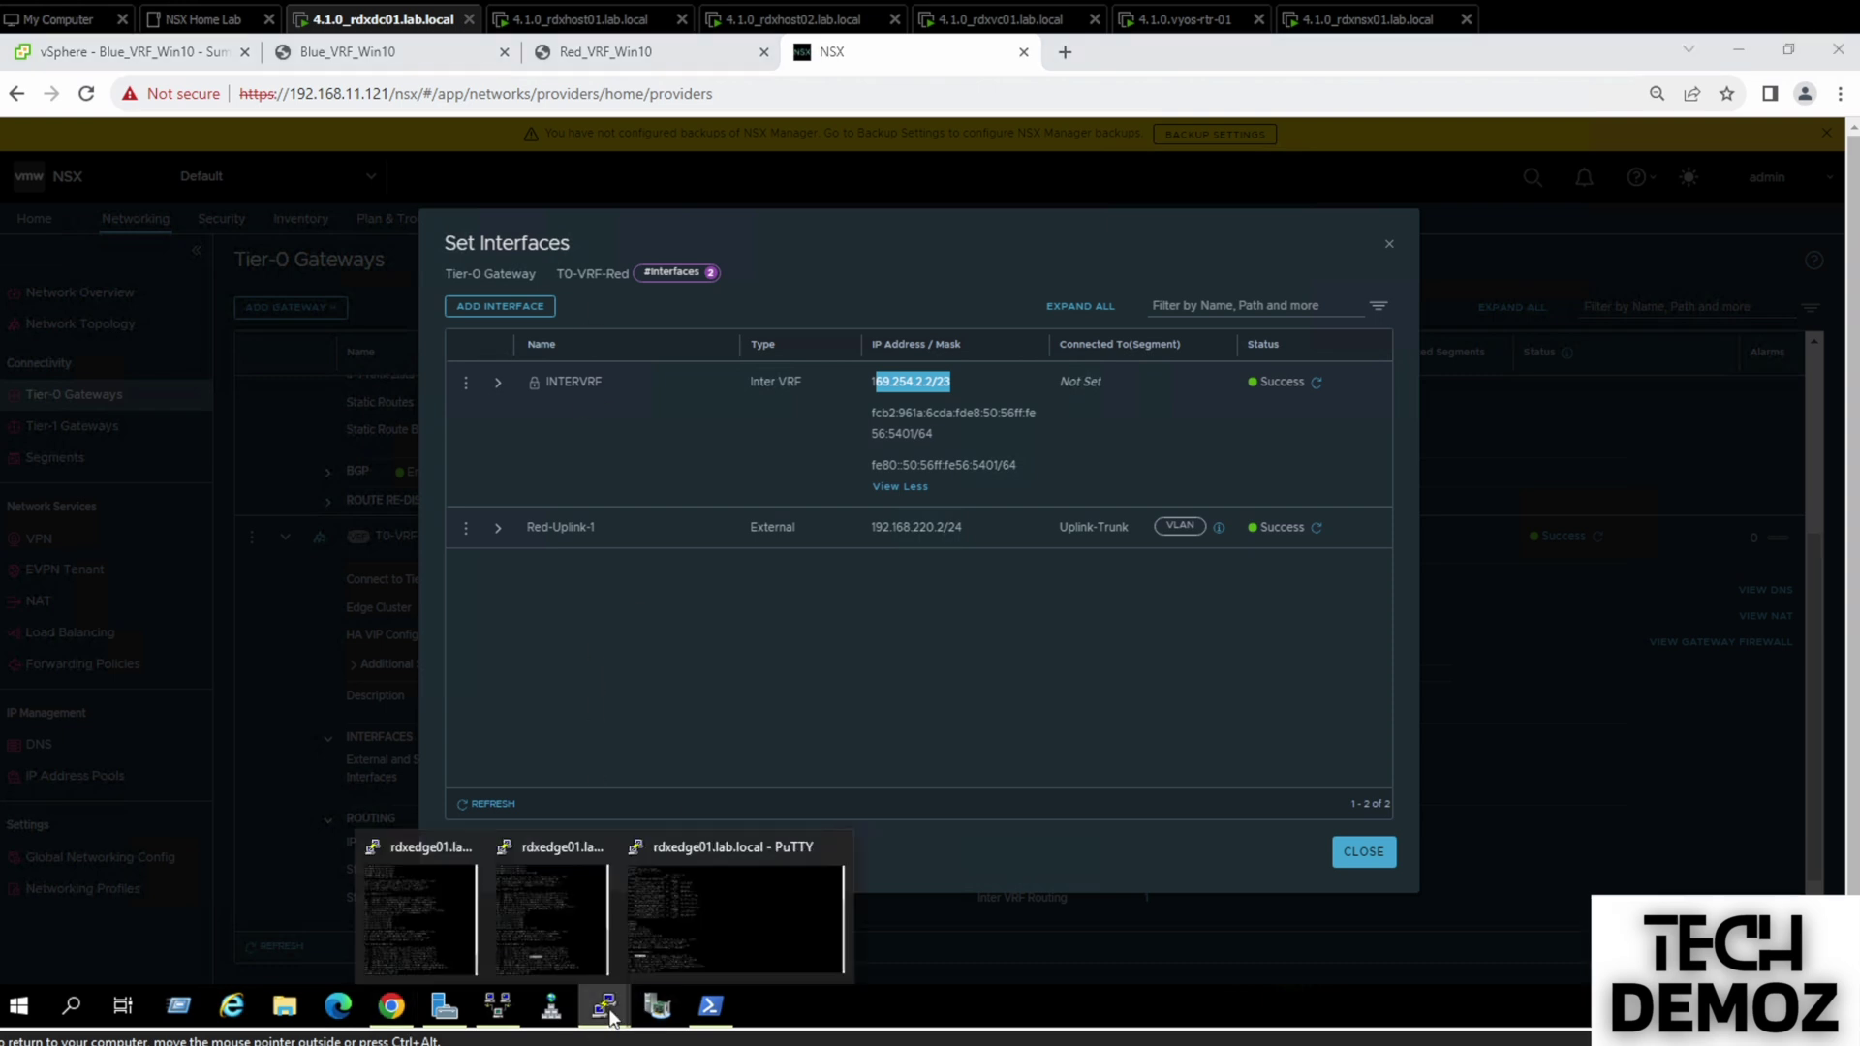
click(569, 926)
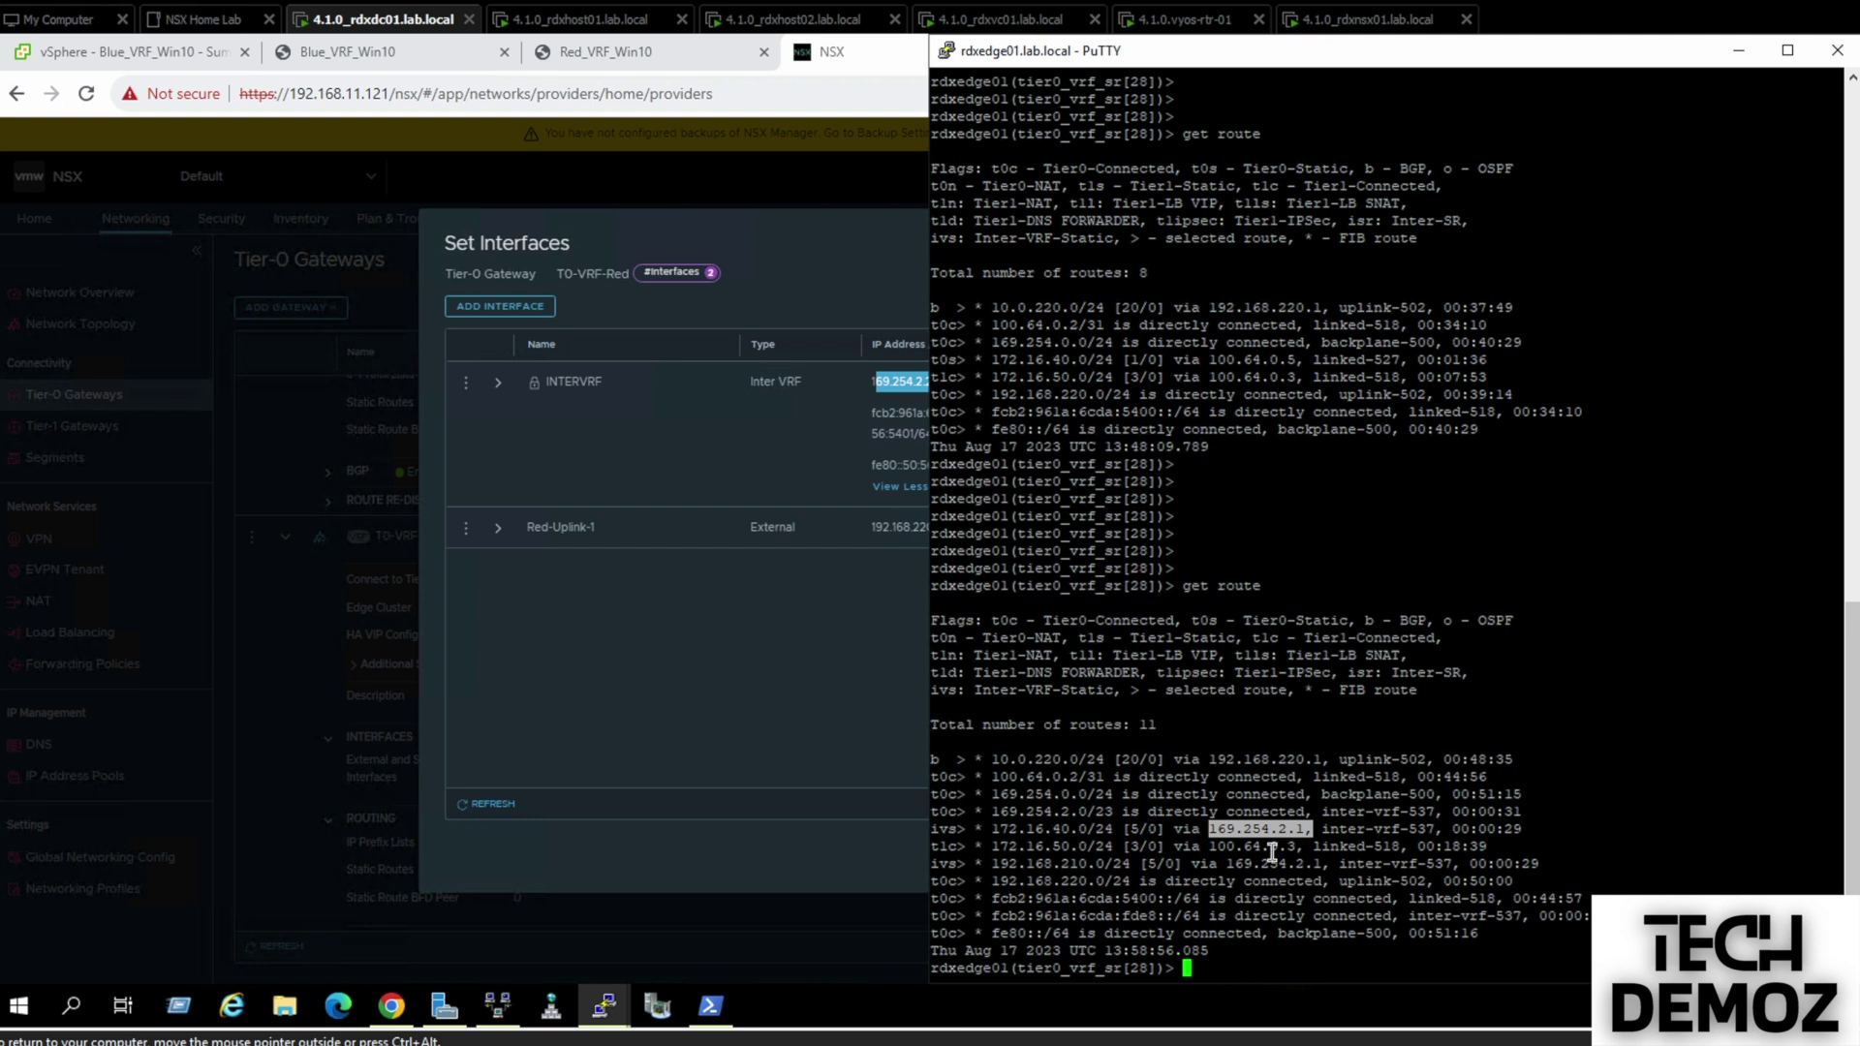
click(1244, 839)
double_click(1241, 829)
mouse_move(586, 992)
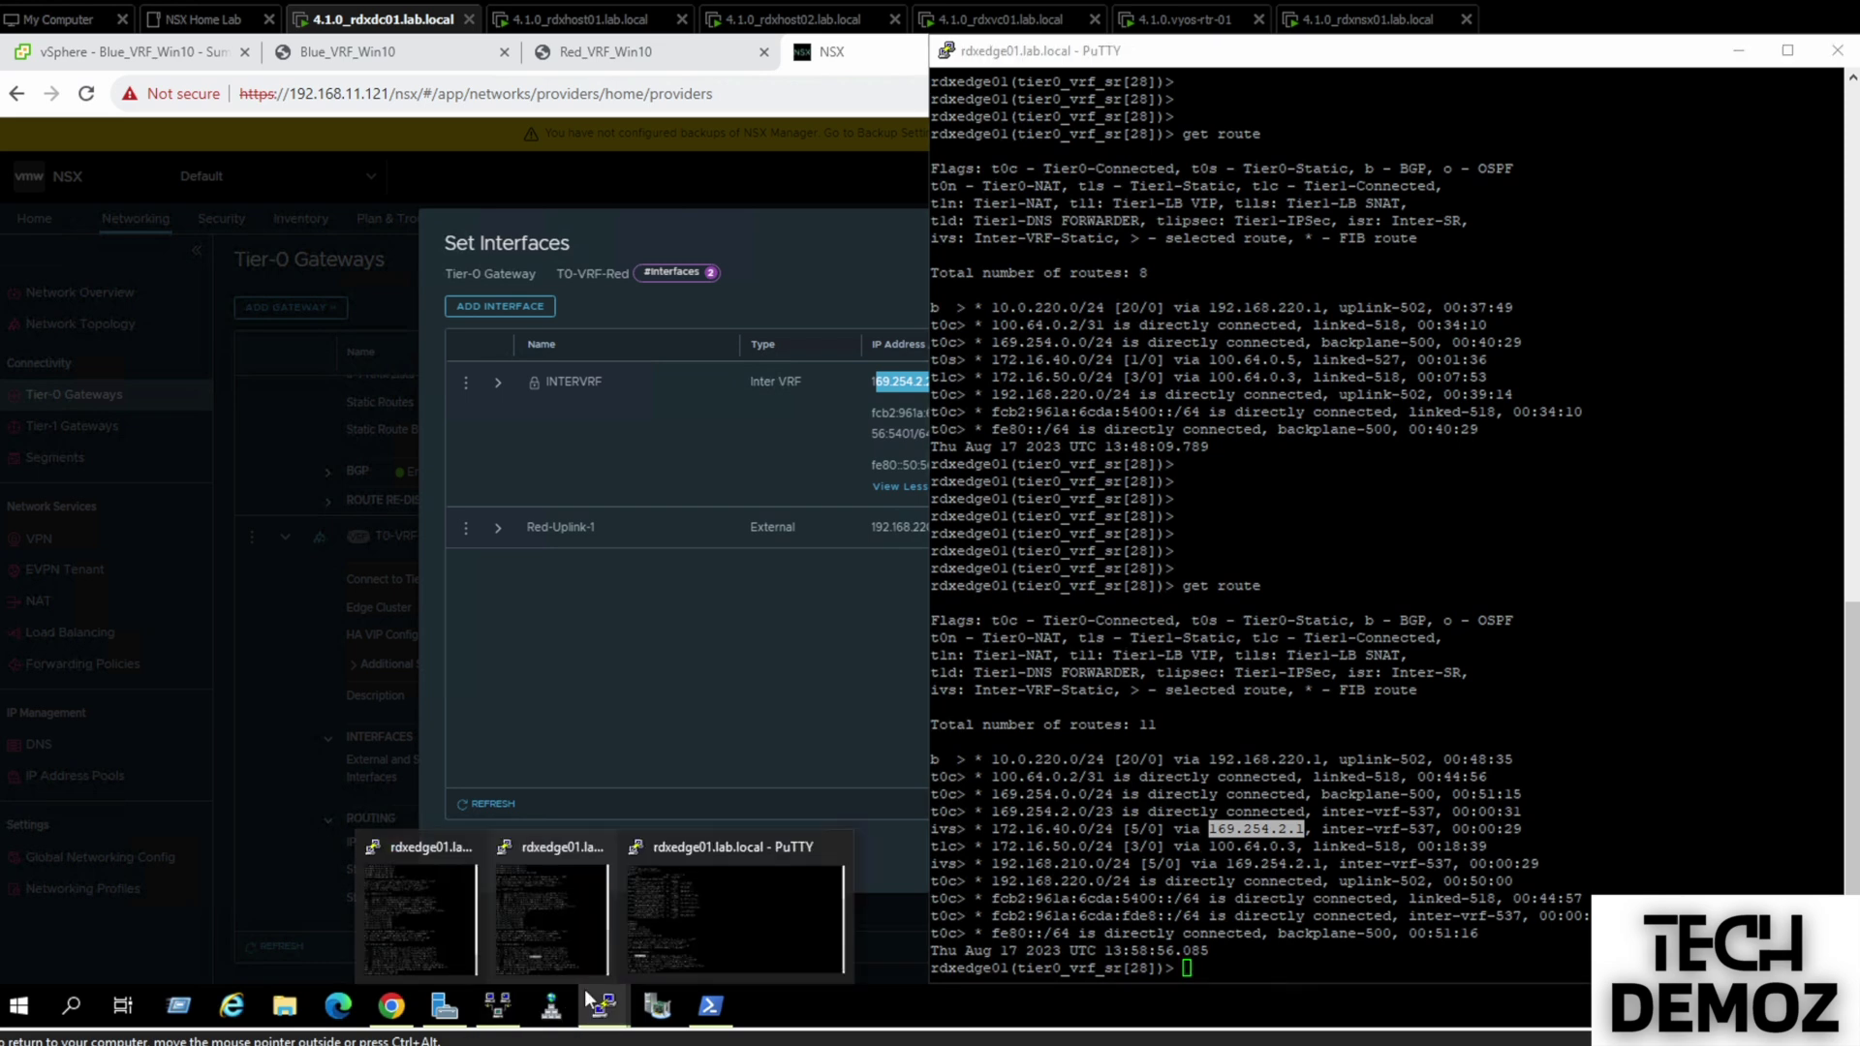
click(531, 932)
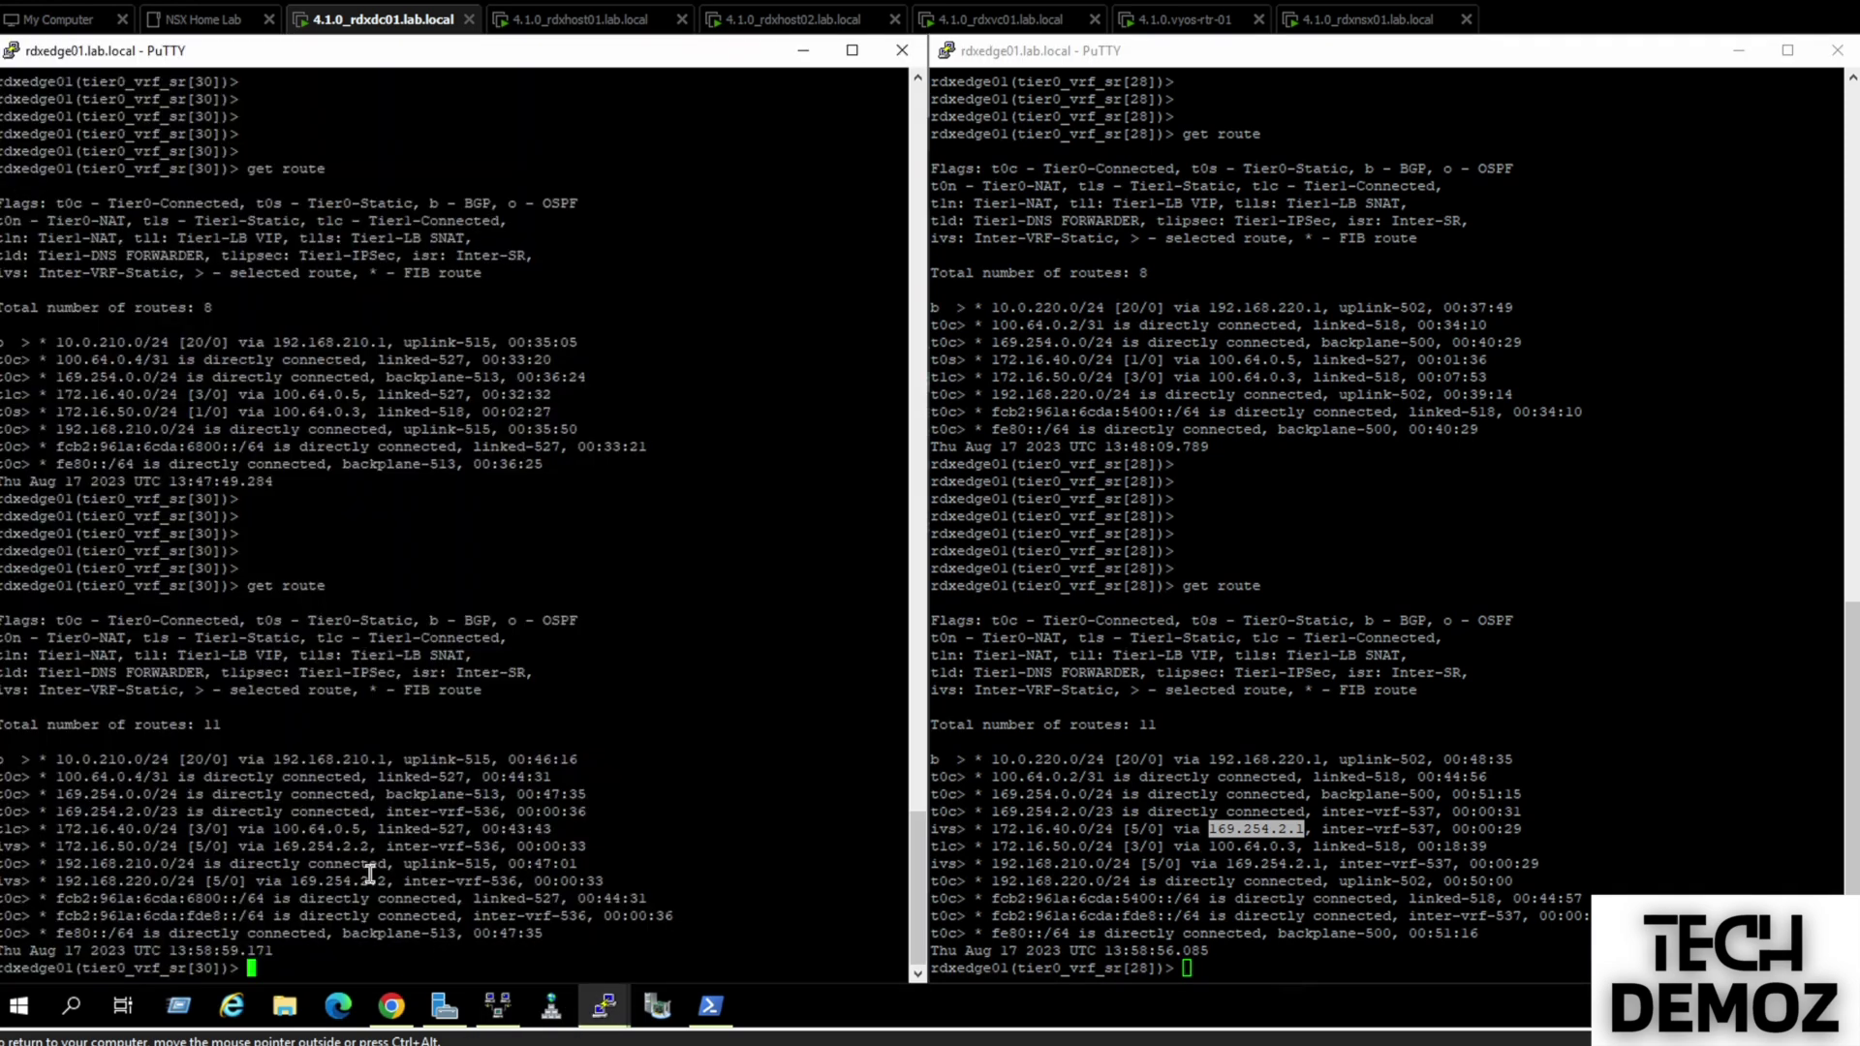
double_click(325, 847)
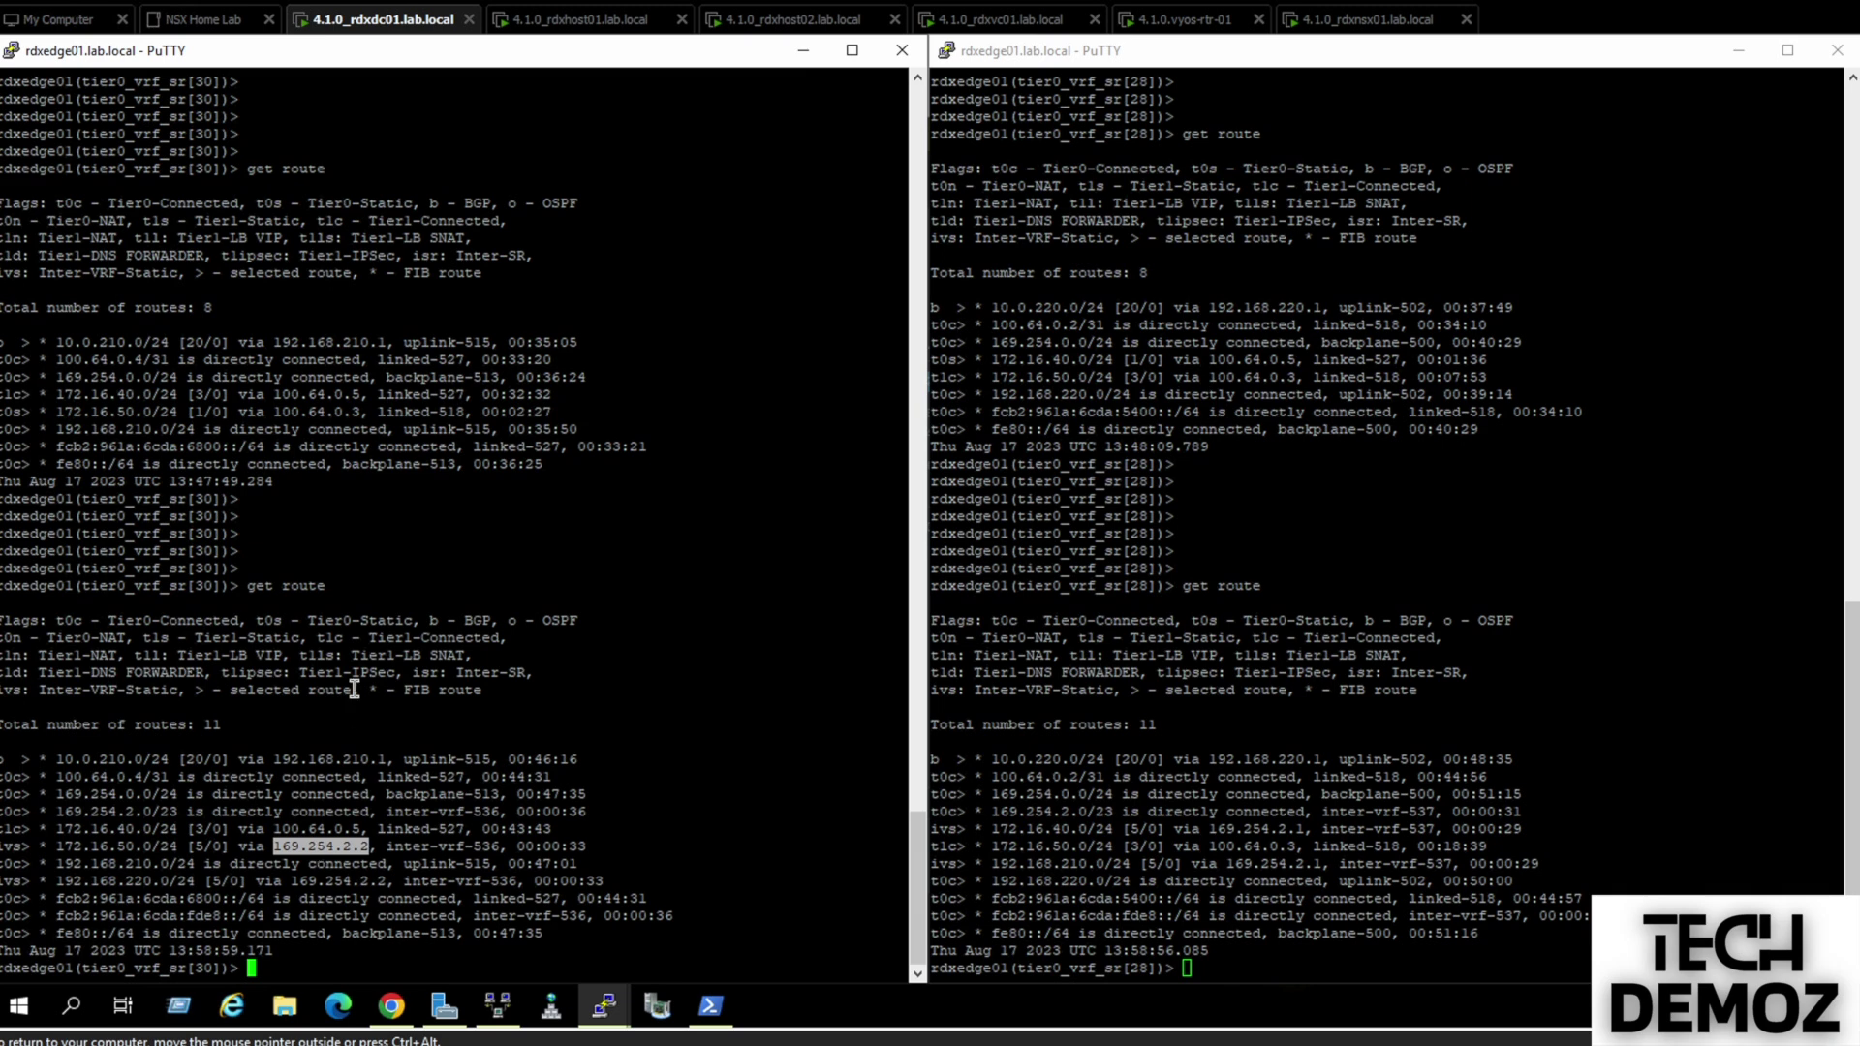
Add blank prompt lines below the route output in both the VRF 30 and VRF 28 PuTTY sessions
drag(291, 948, 327, 944)
key(Return)
key(Return)
key(Return)
key(Return)
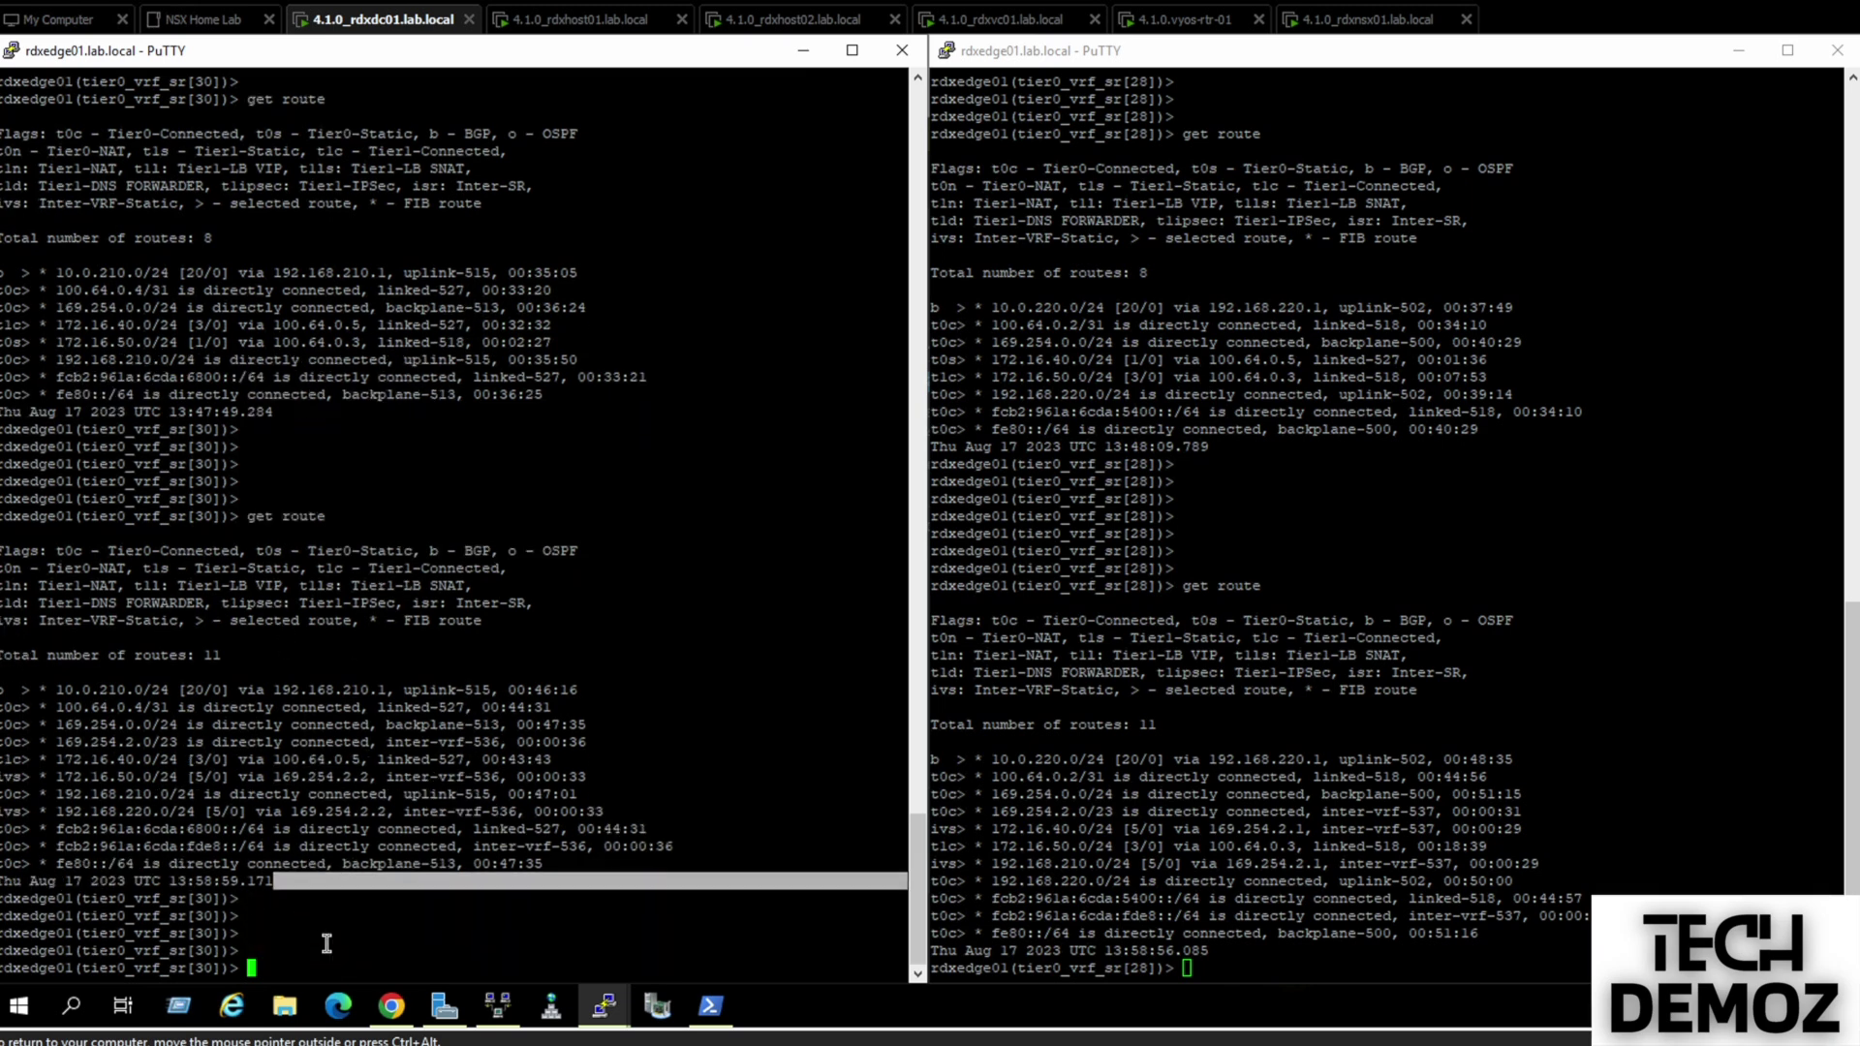
click(1233, 966)
key(Return)
key(Return)
key(Return)
key(Return)
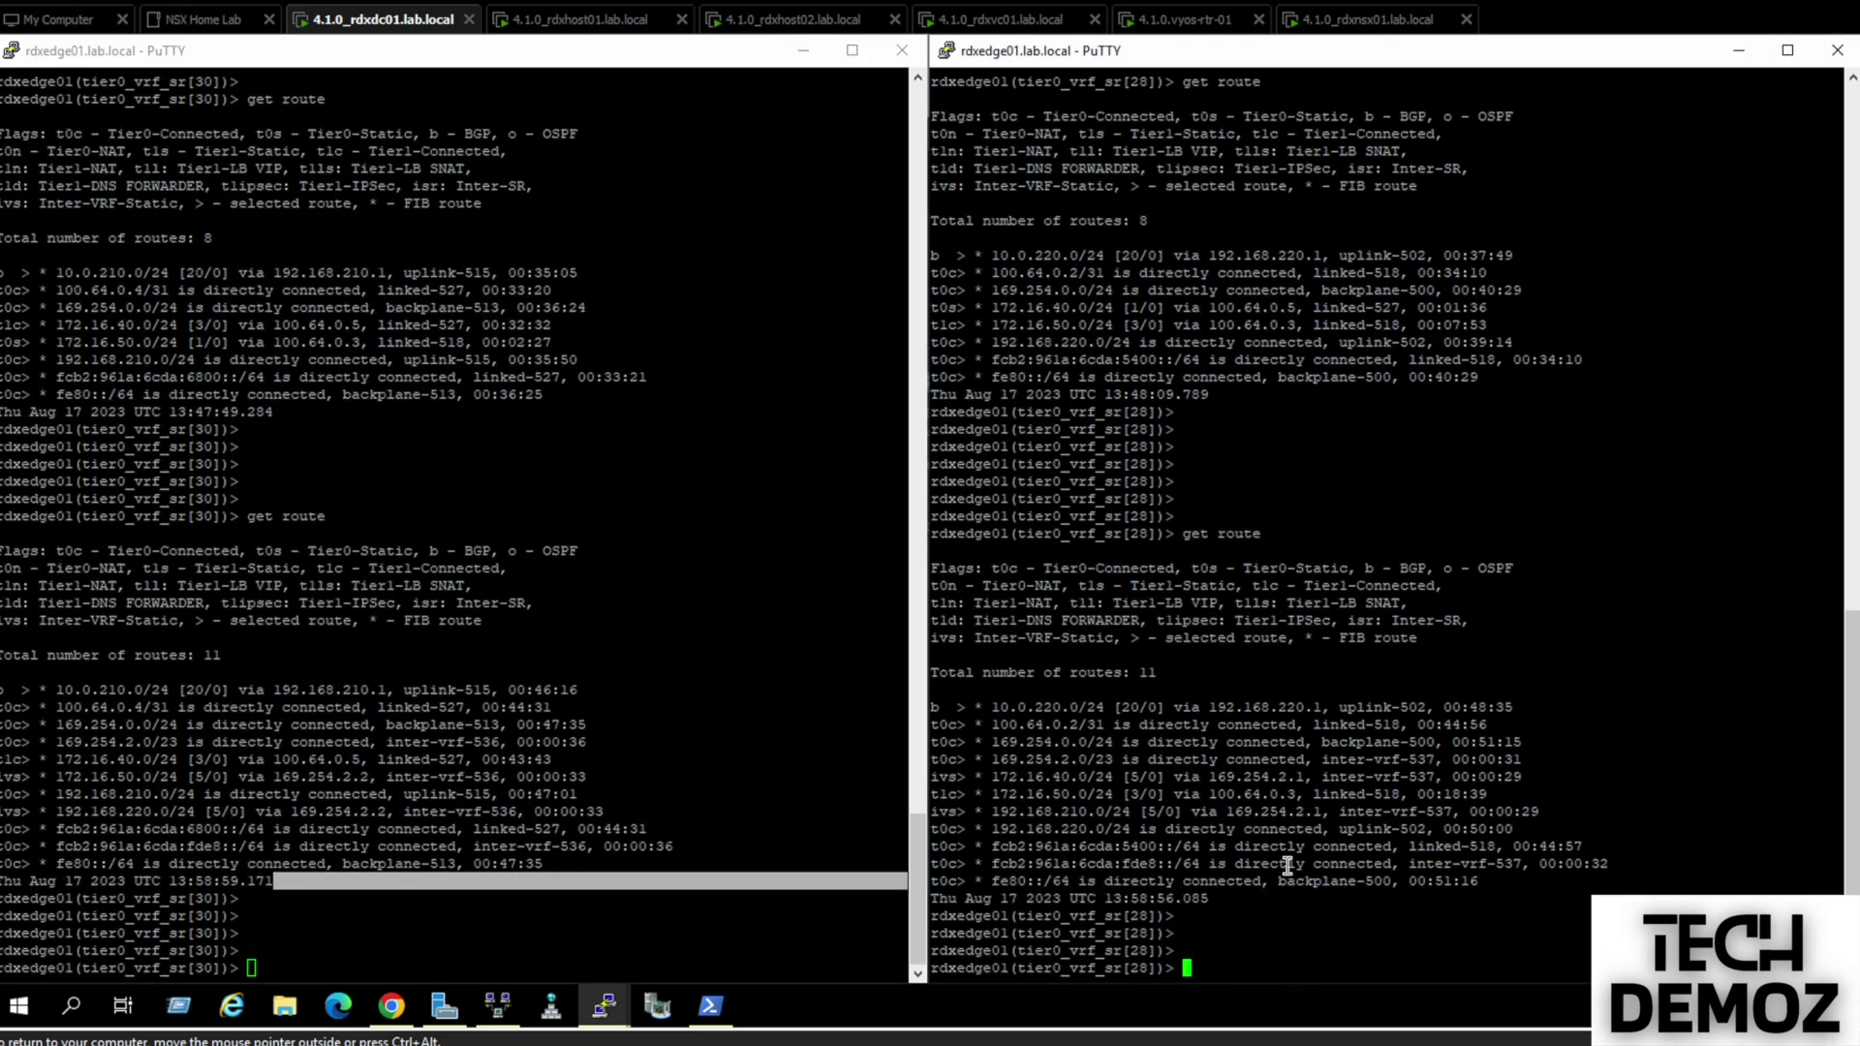
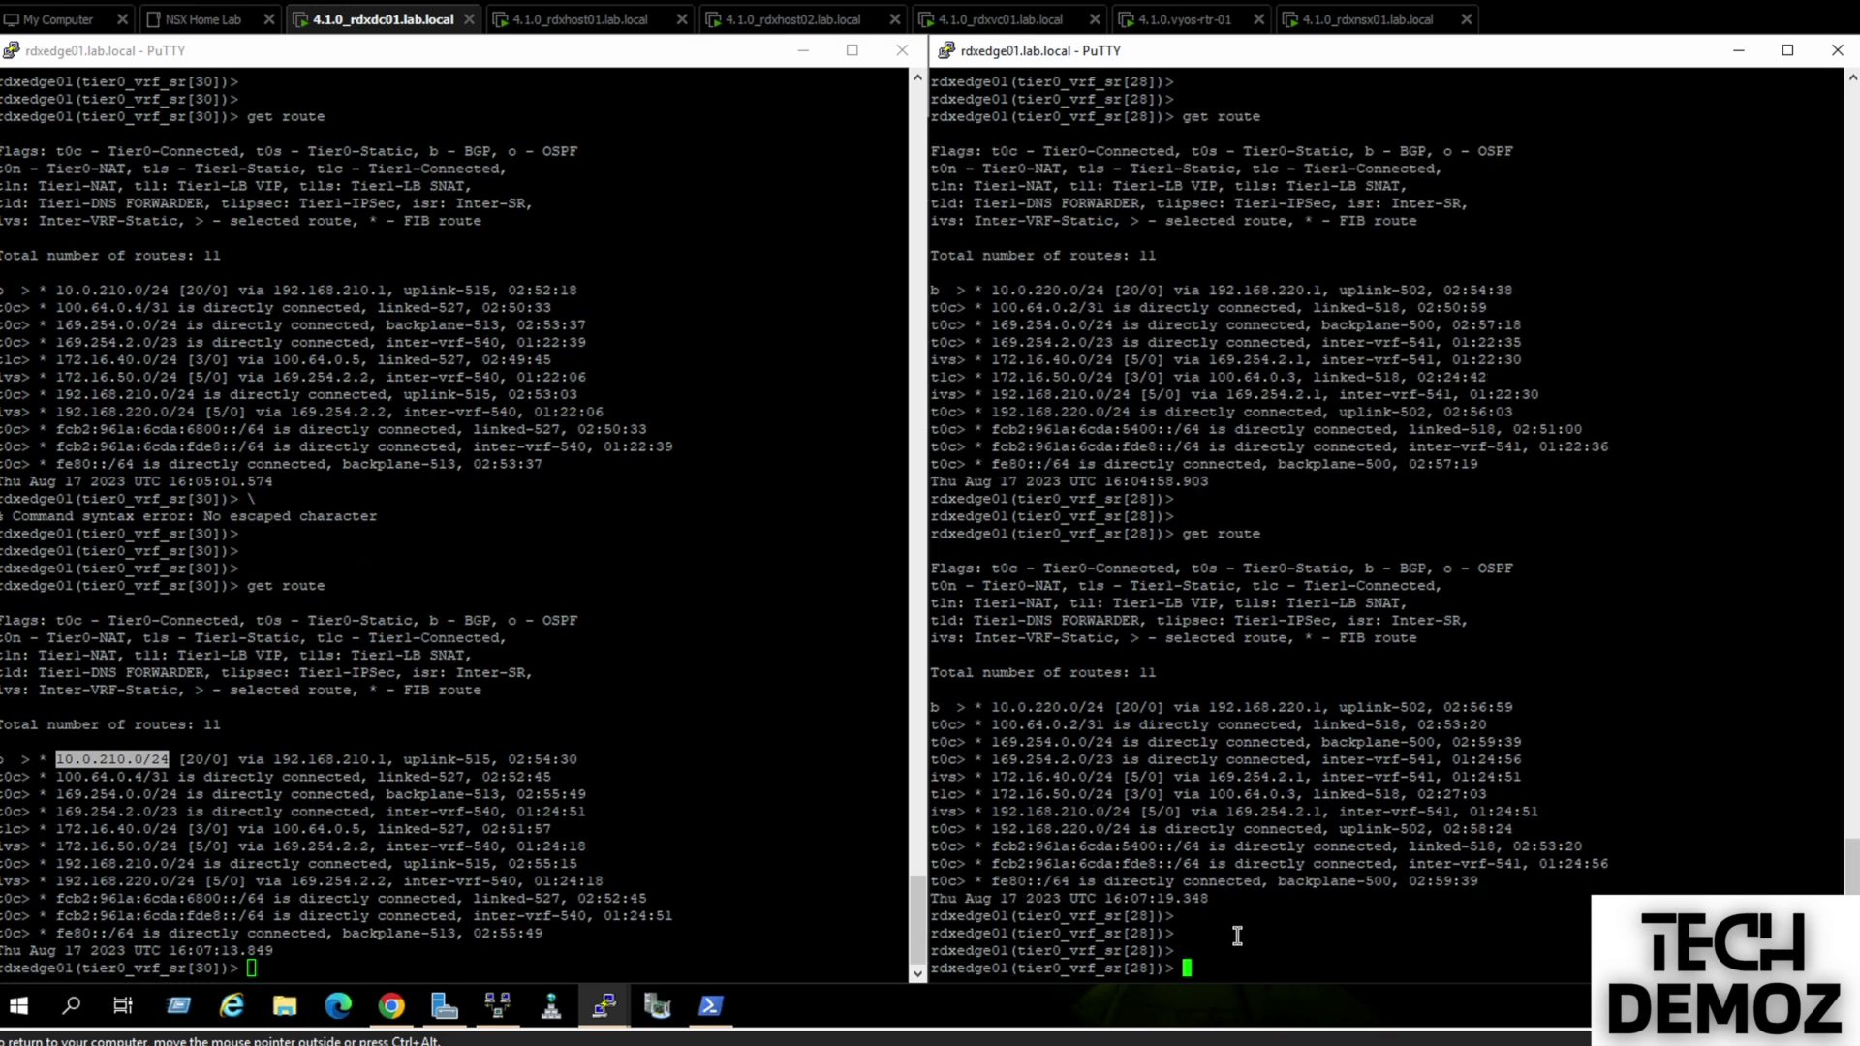
Switch to NSX, edit T0-VRF-Blue and open the advertisement out rules of its inter-VRF routing entry to T0-VRF-Red
click(391, 1008)
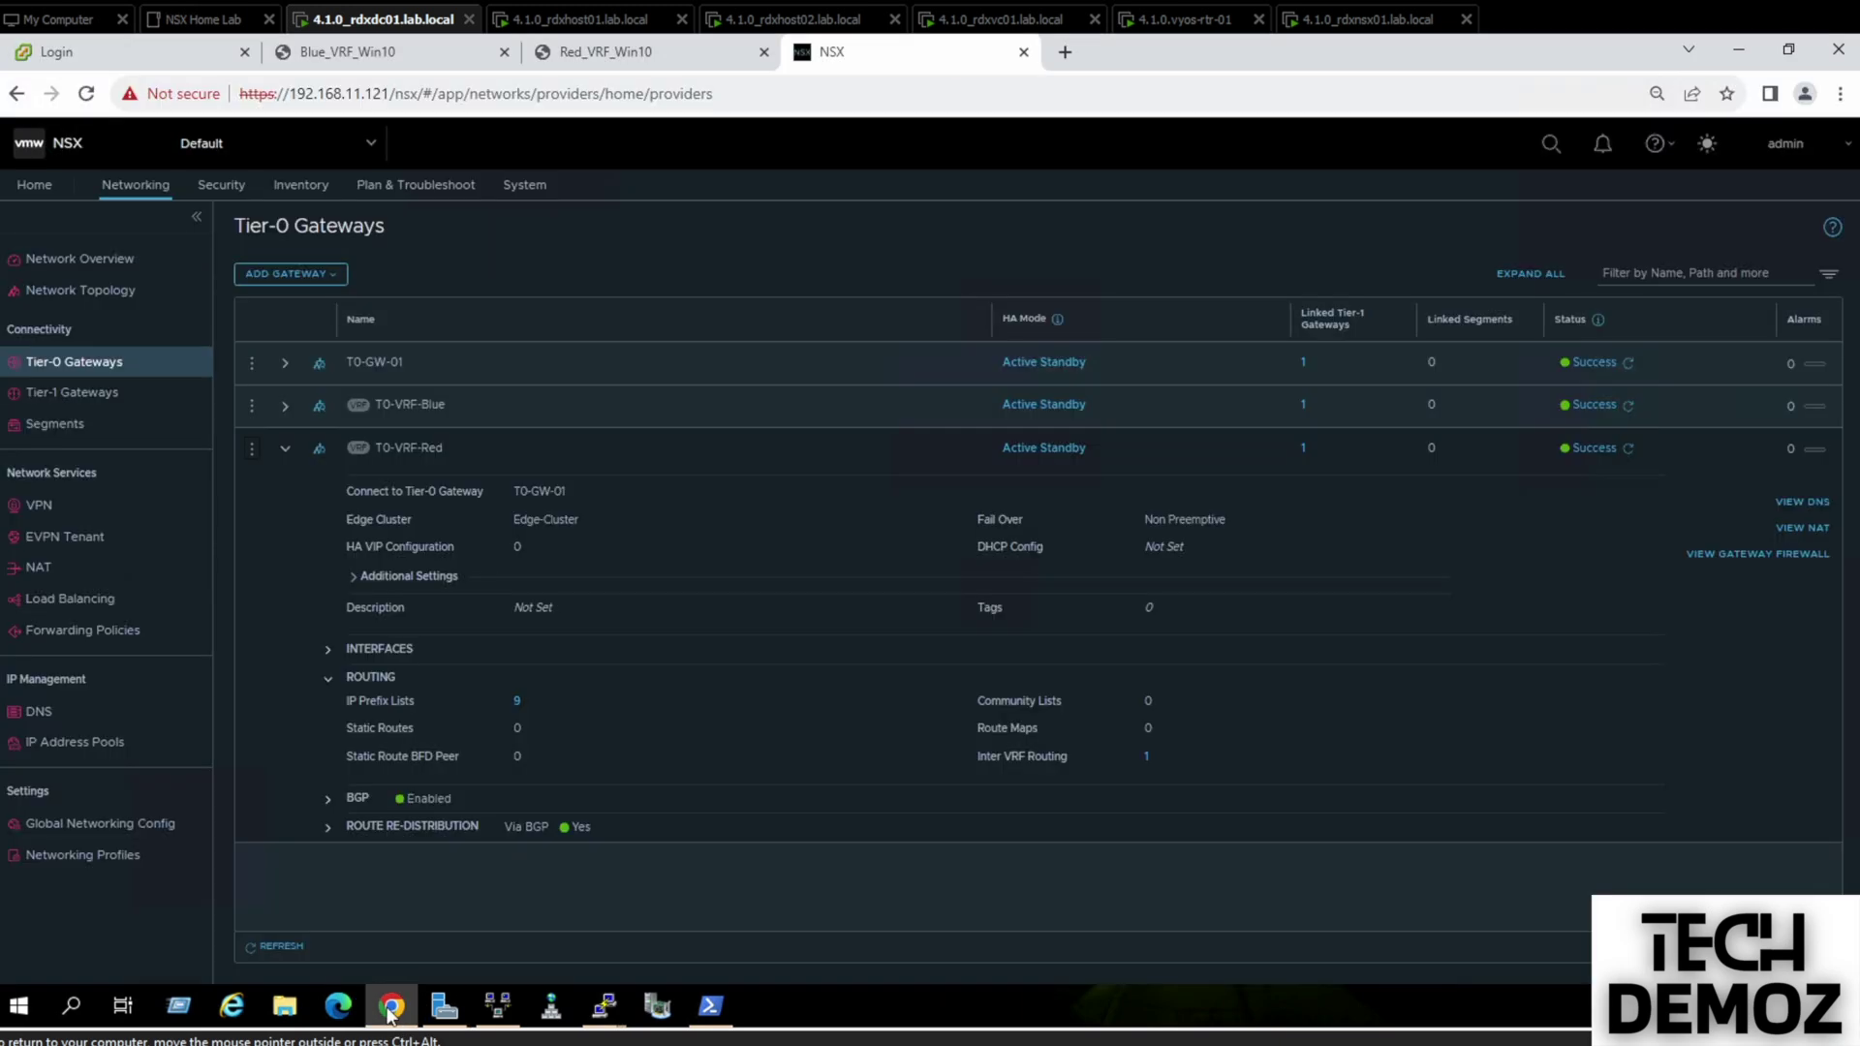
click(289, 451)
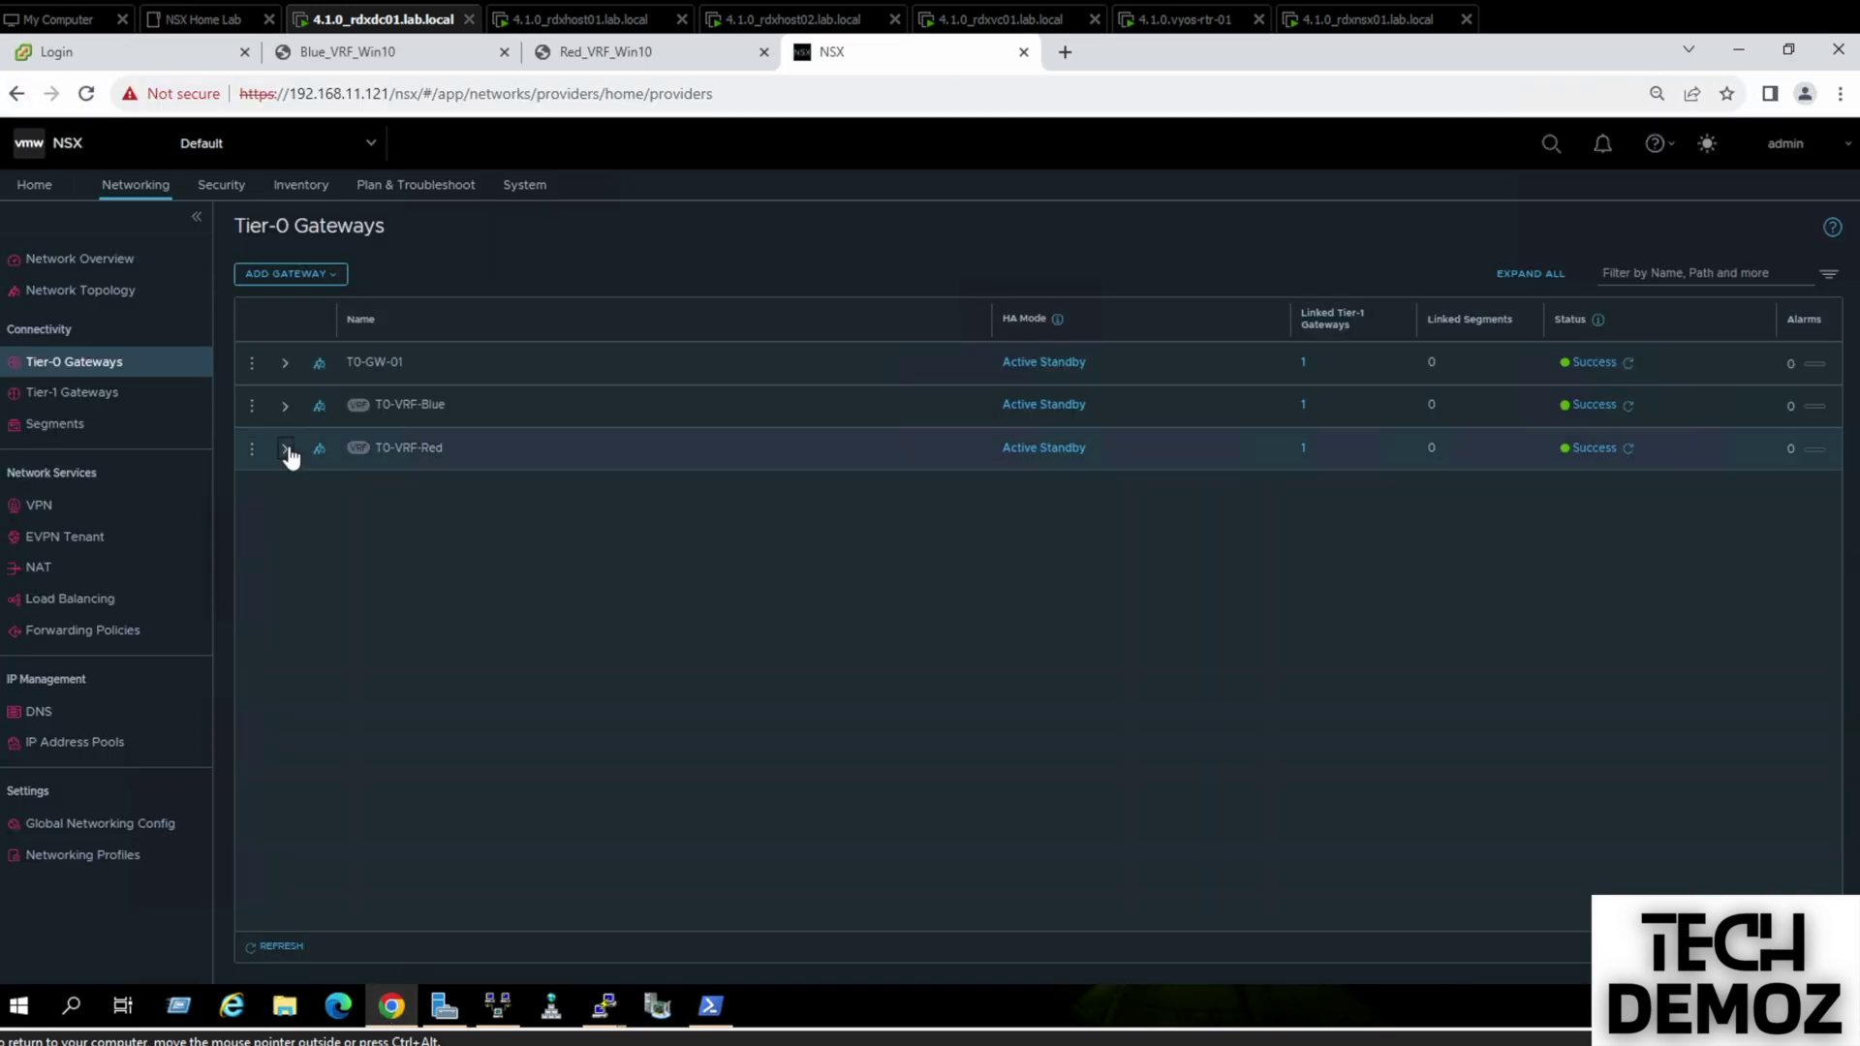
click(257, 409)
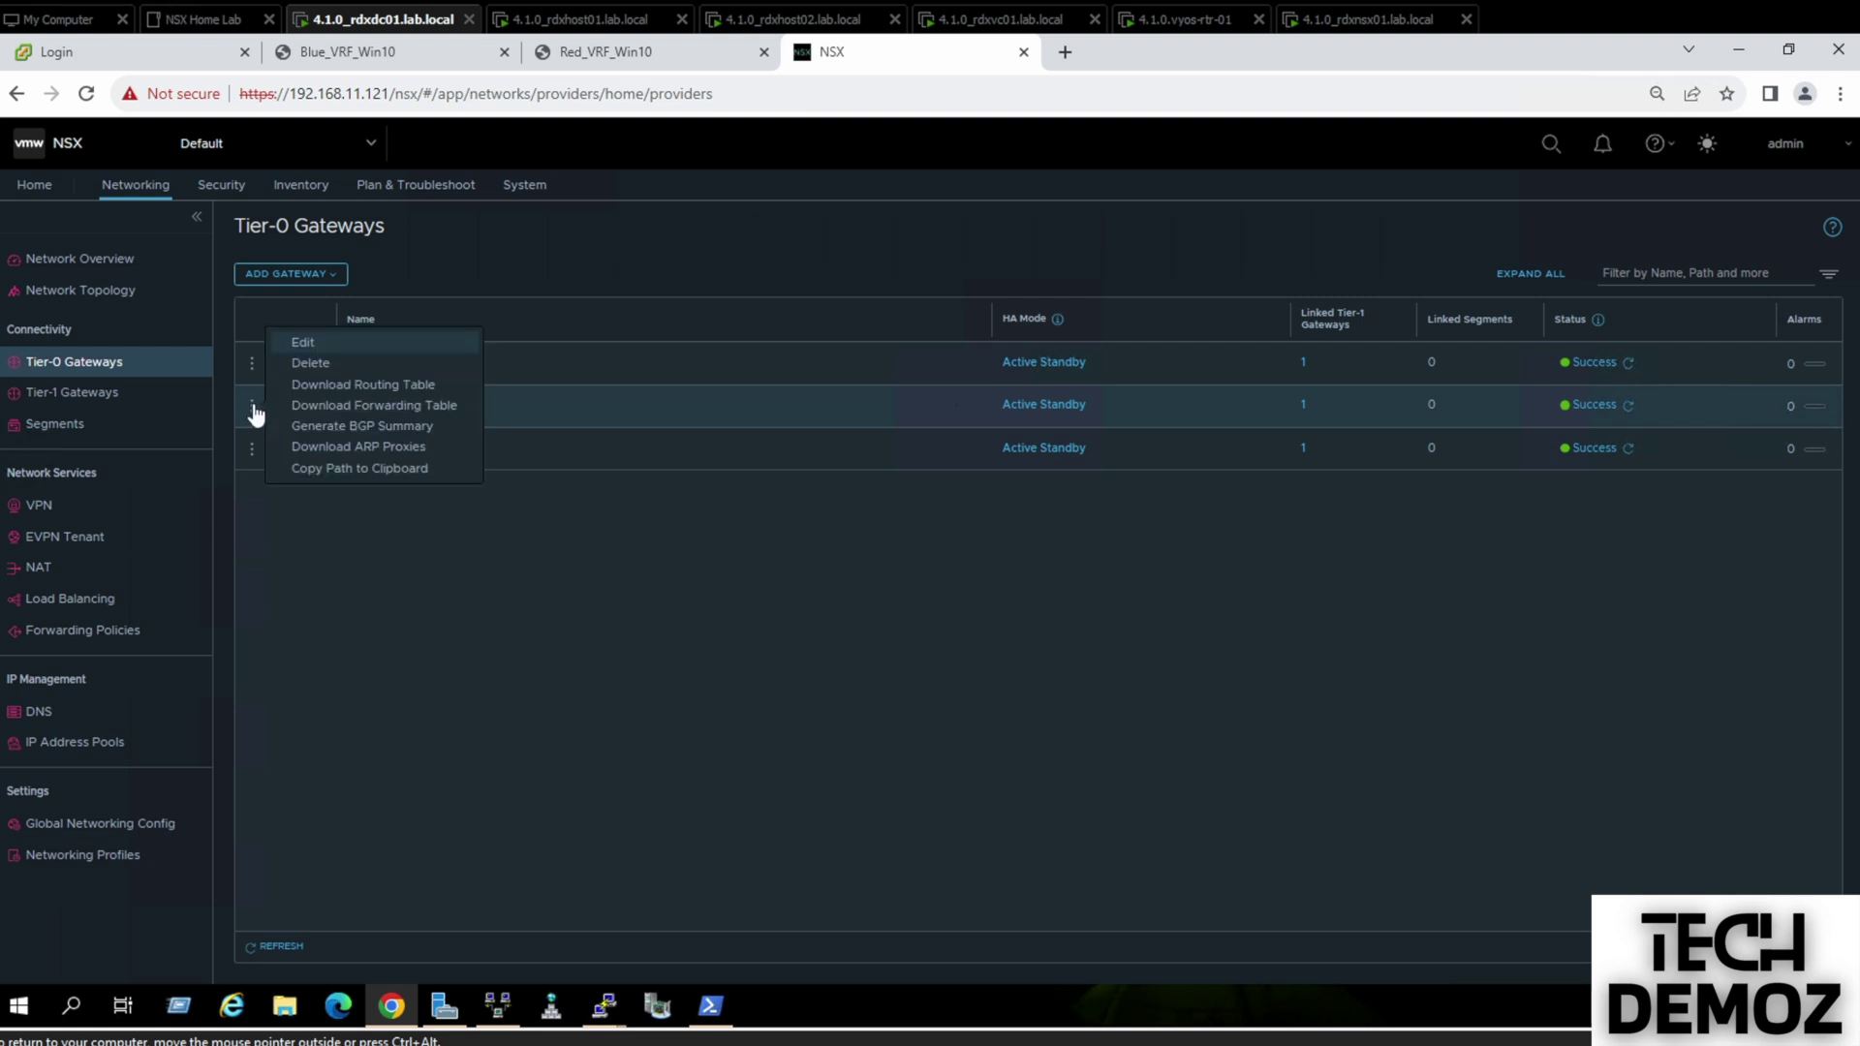
click(305, 349)
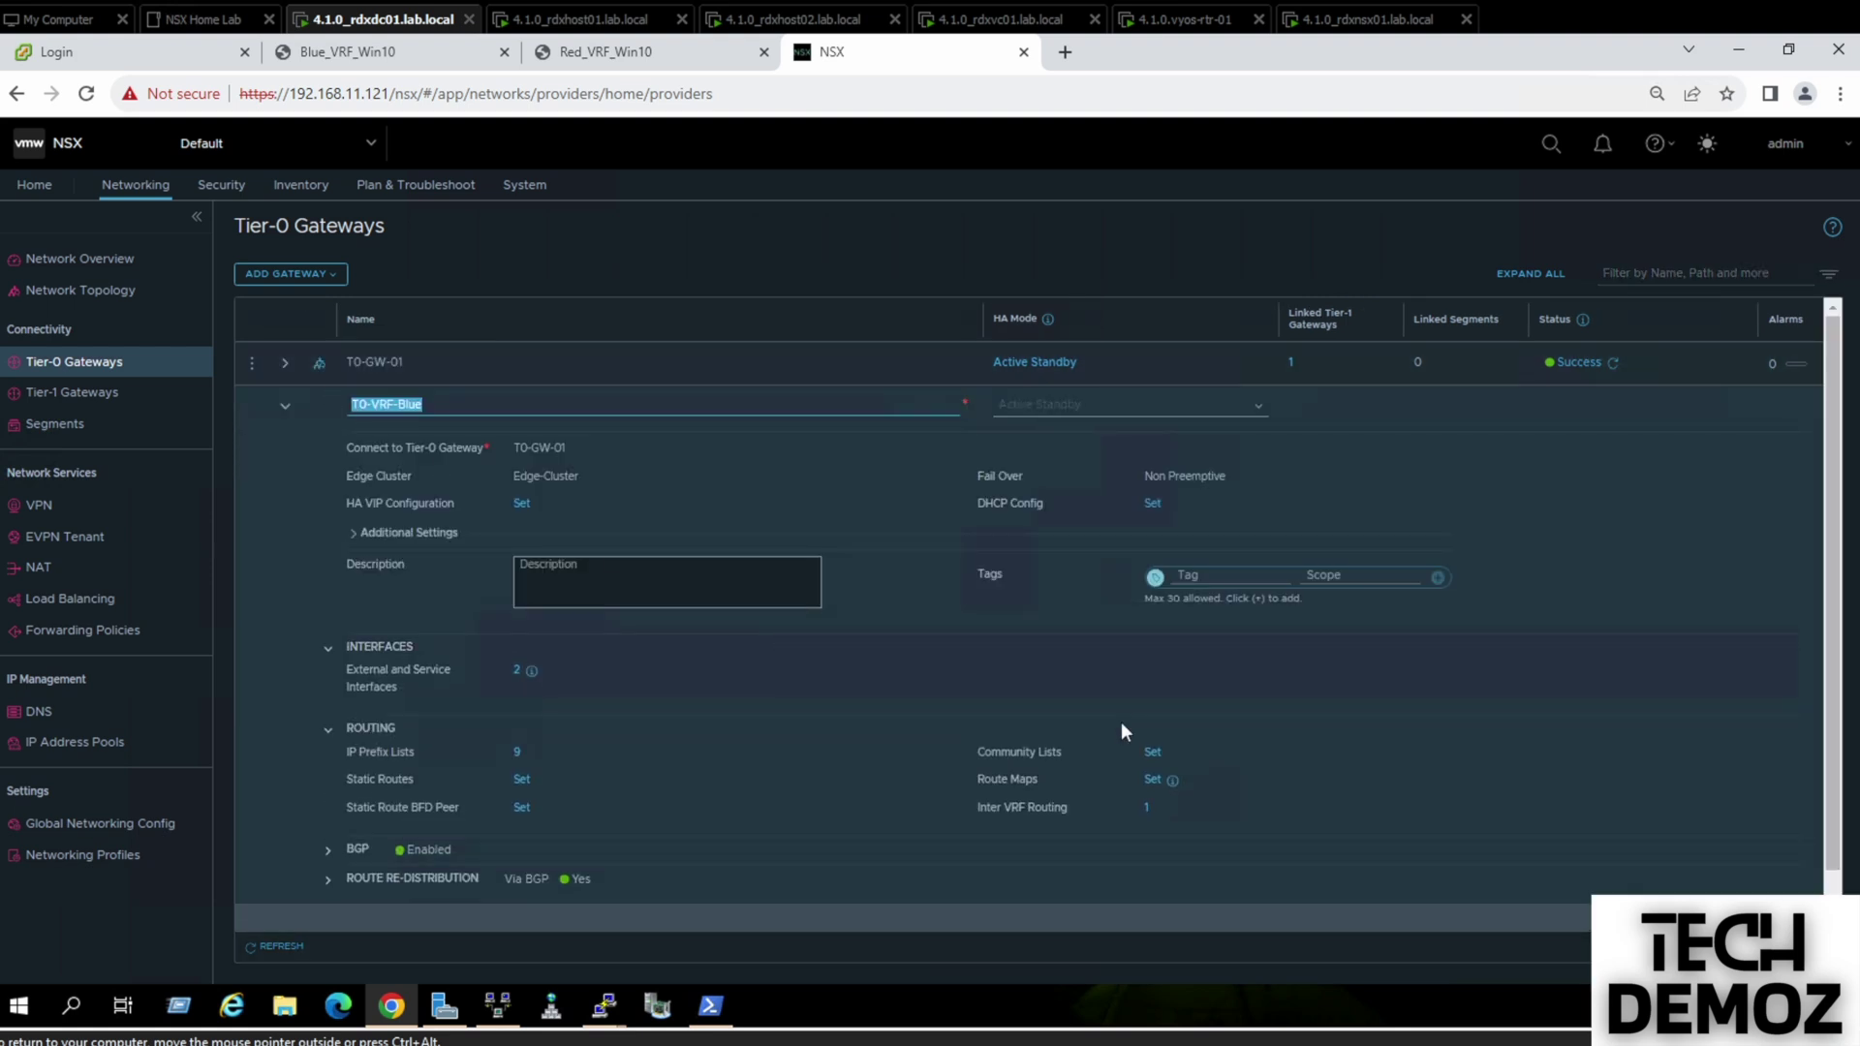
click(1147, 808)
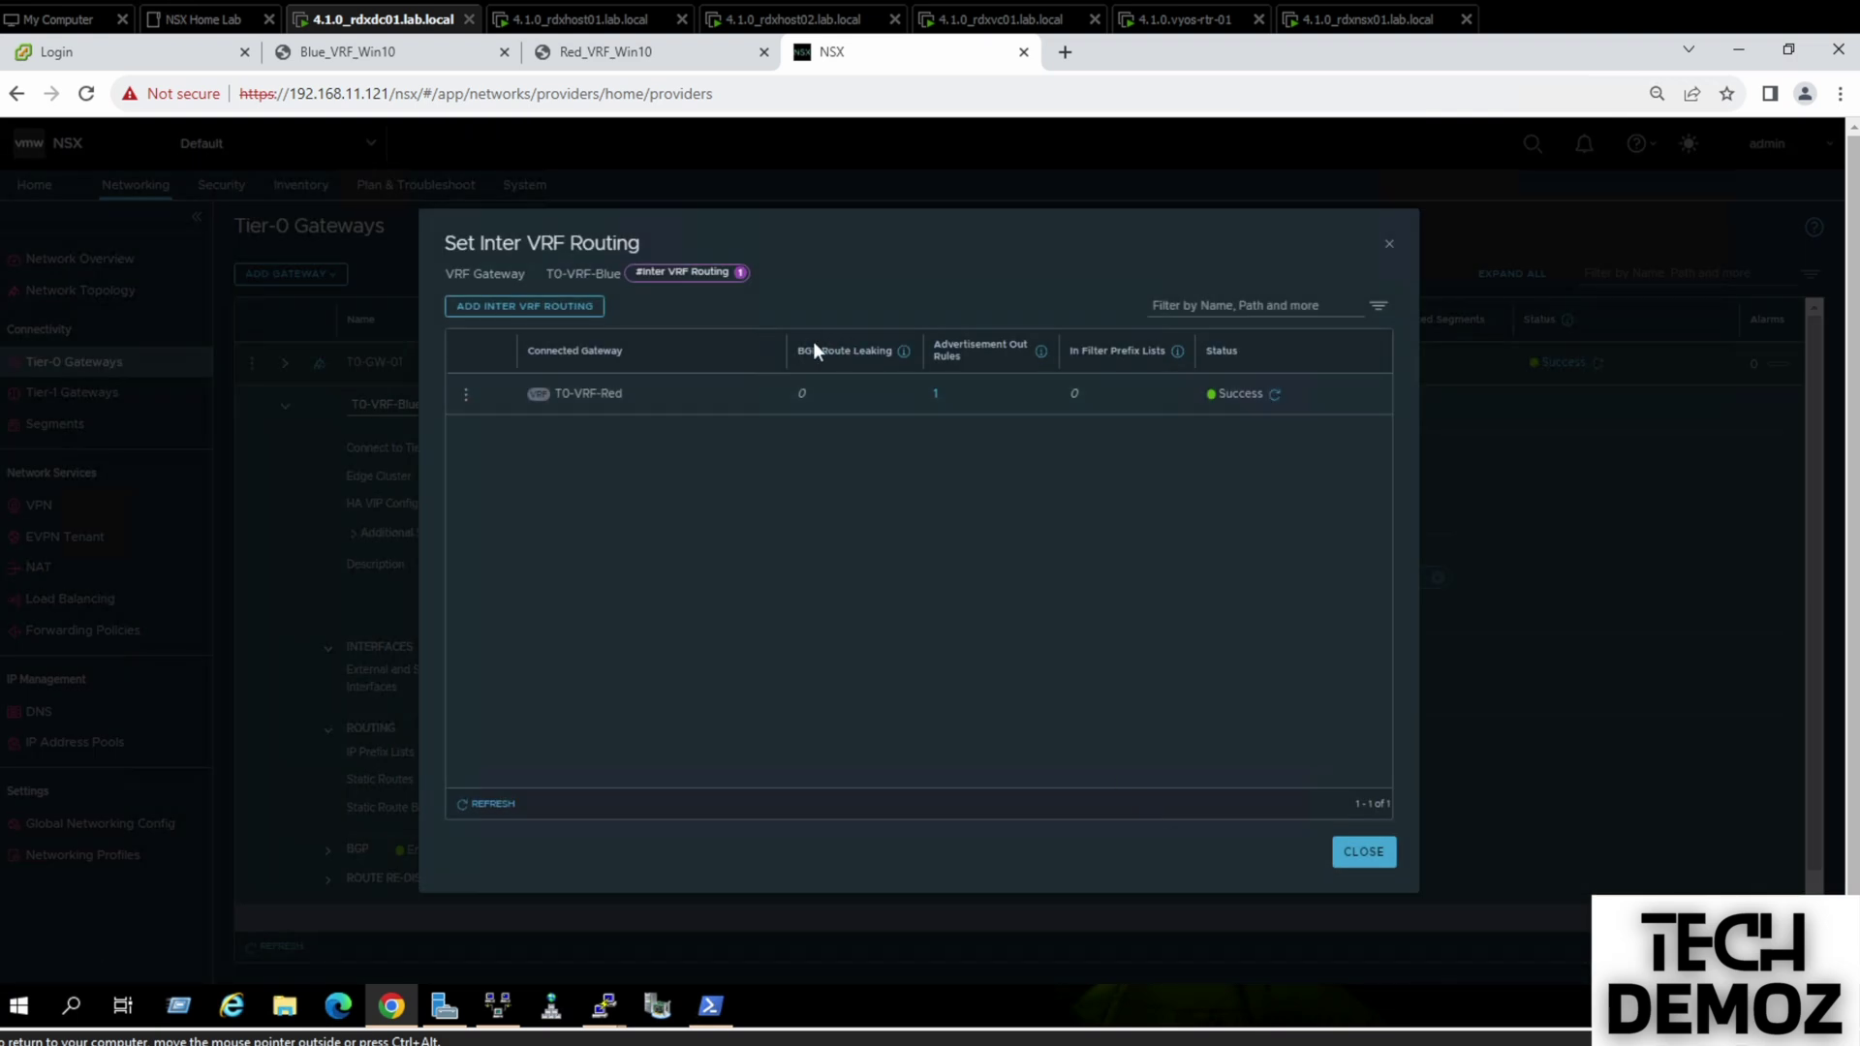
drag(802, 351, 893, 350)
click(936, 397)
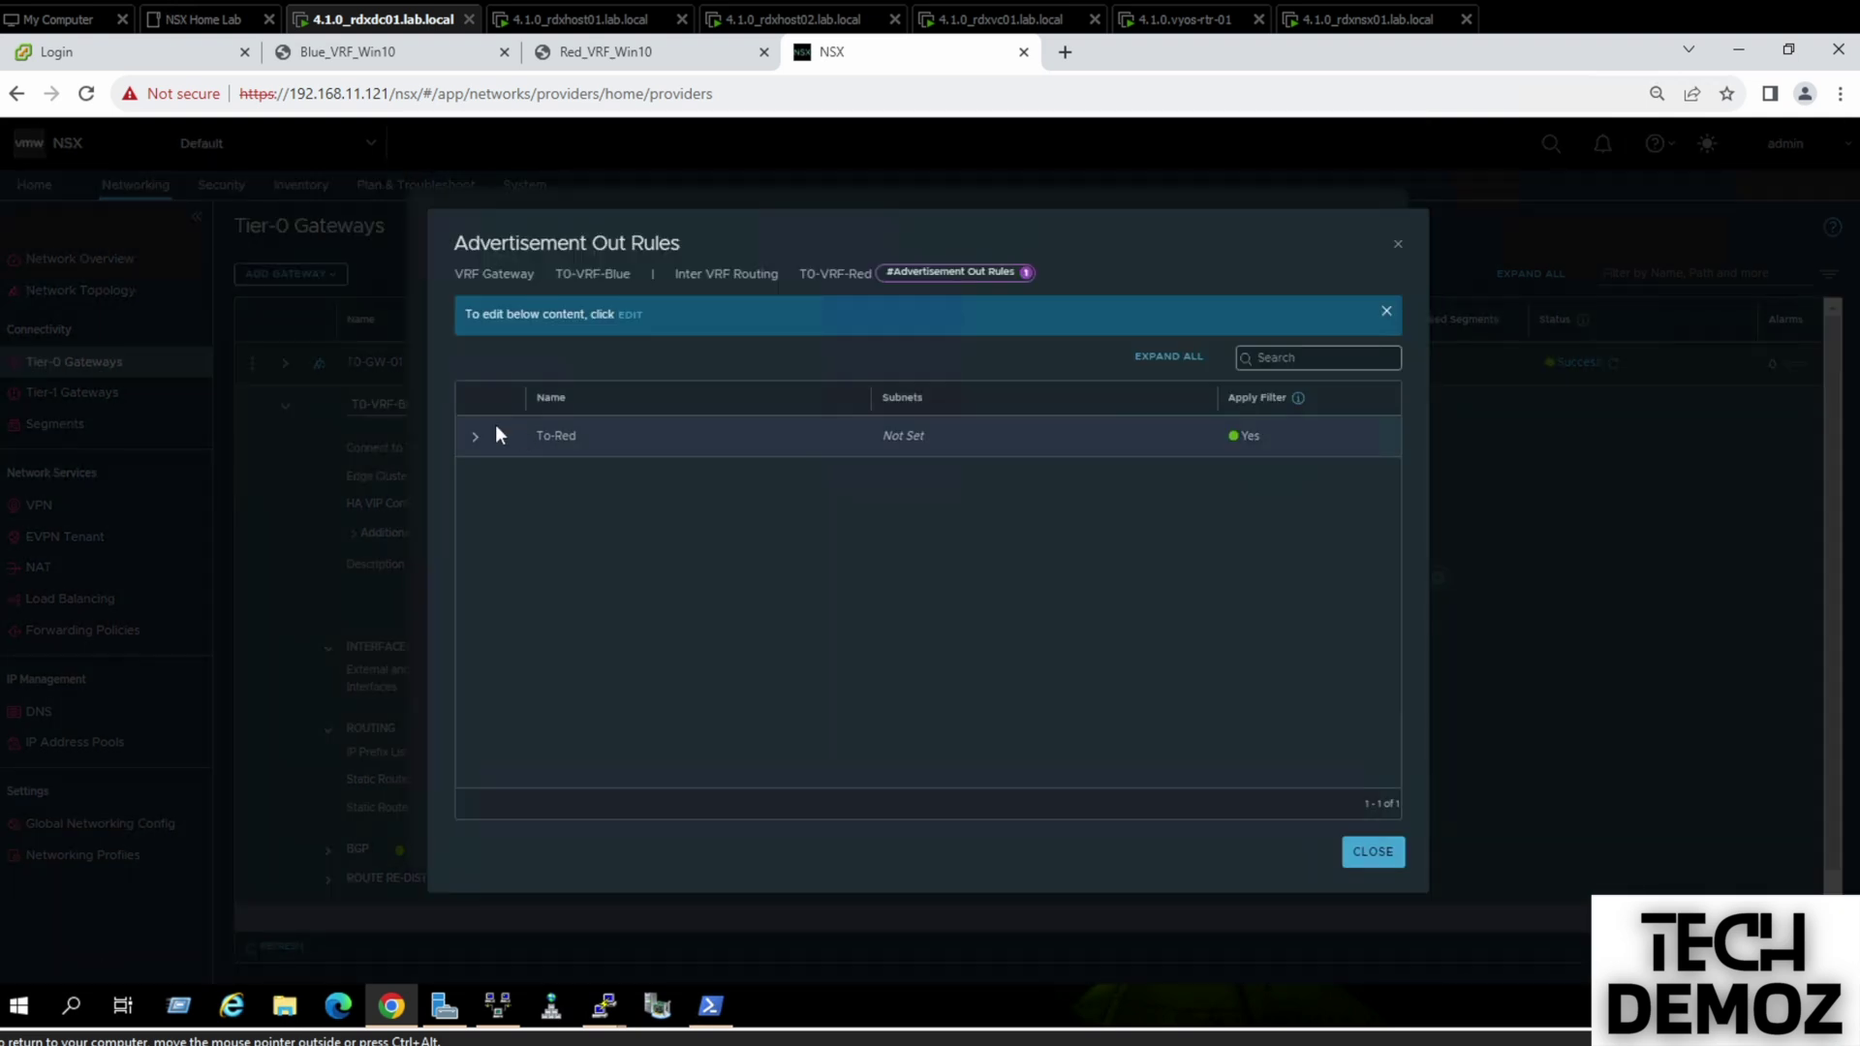
Examine the details of the To-Red advertisement out rule and close the rule list
click(476, 437)
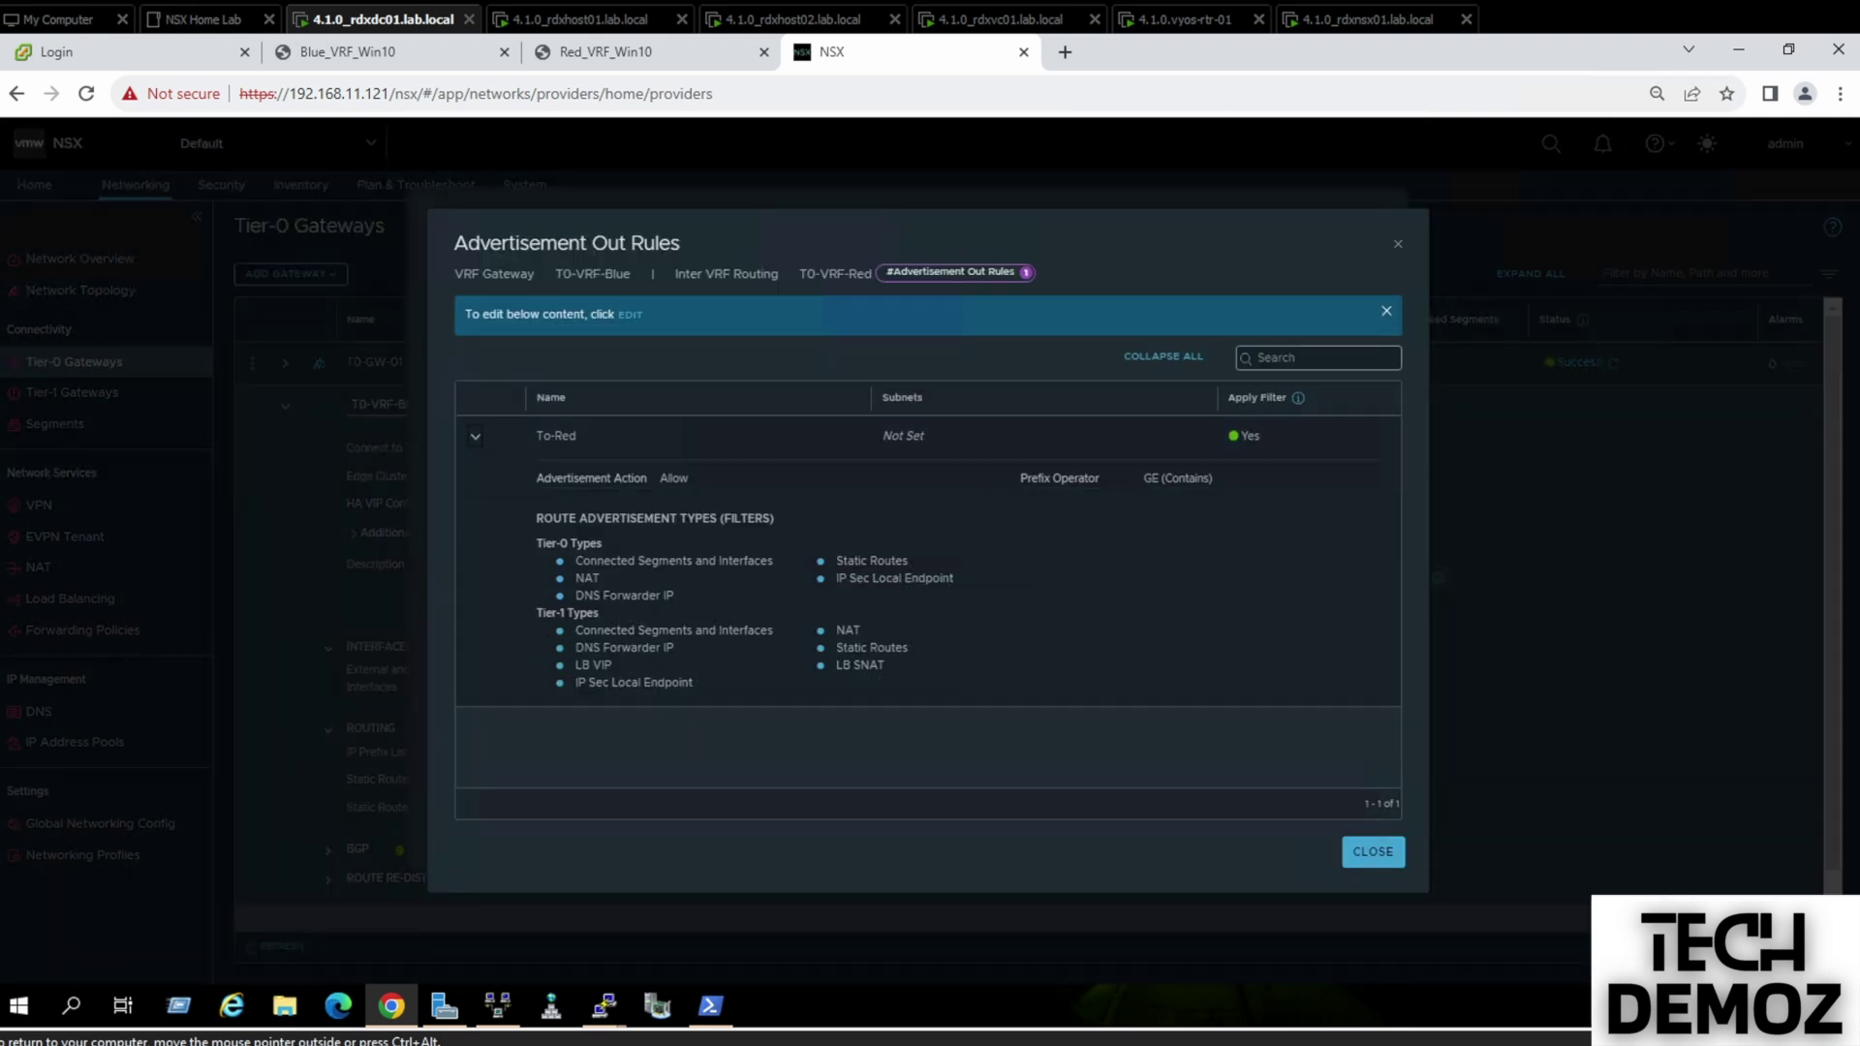
click(1372, 851)
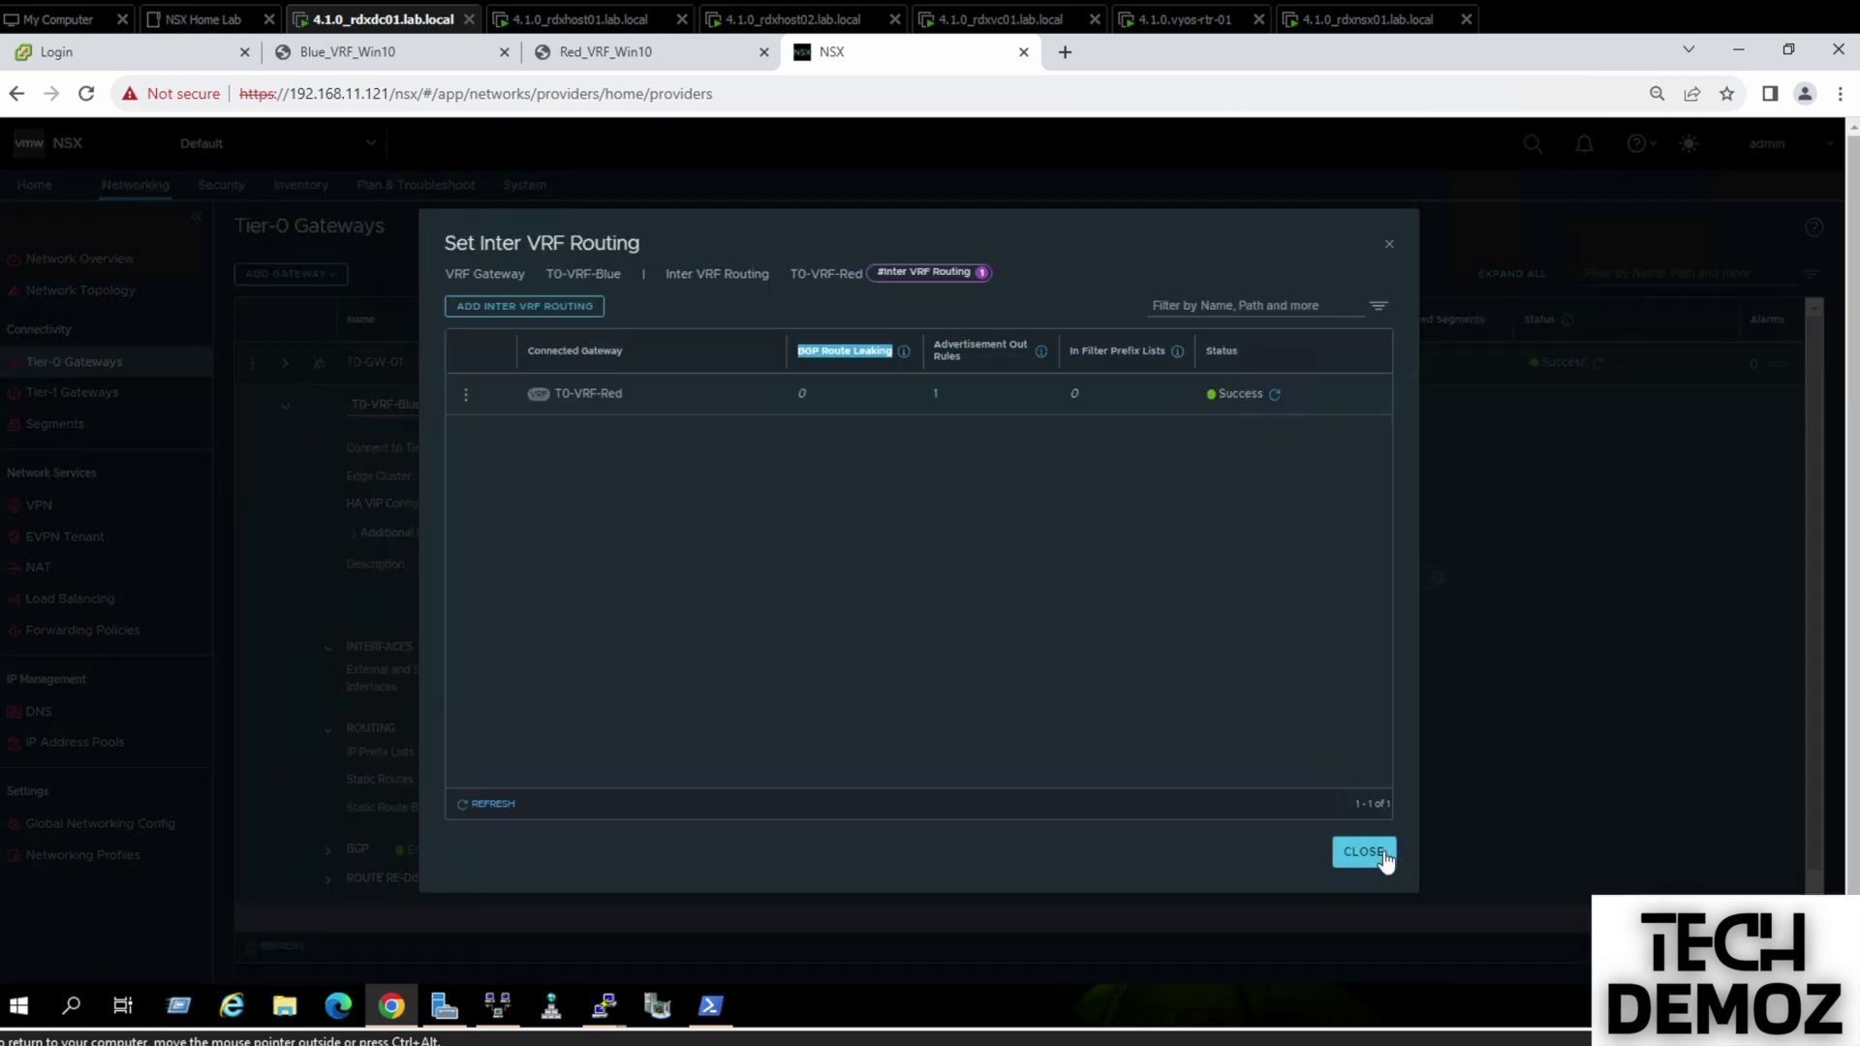
Turn on IPv4 BGP route leaking in T0-VRF-Blue's inter-VRF routing entry to T0-VRF-Red, save it and close the settings
click(466, 397)
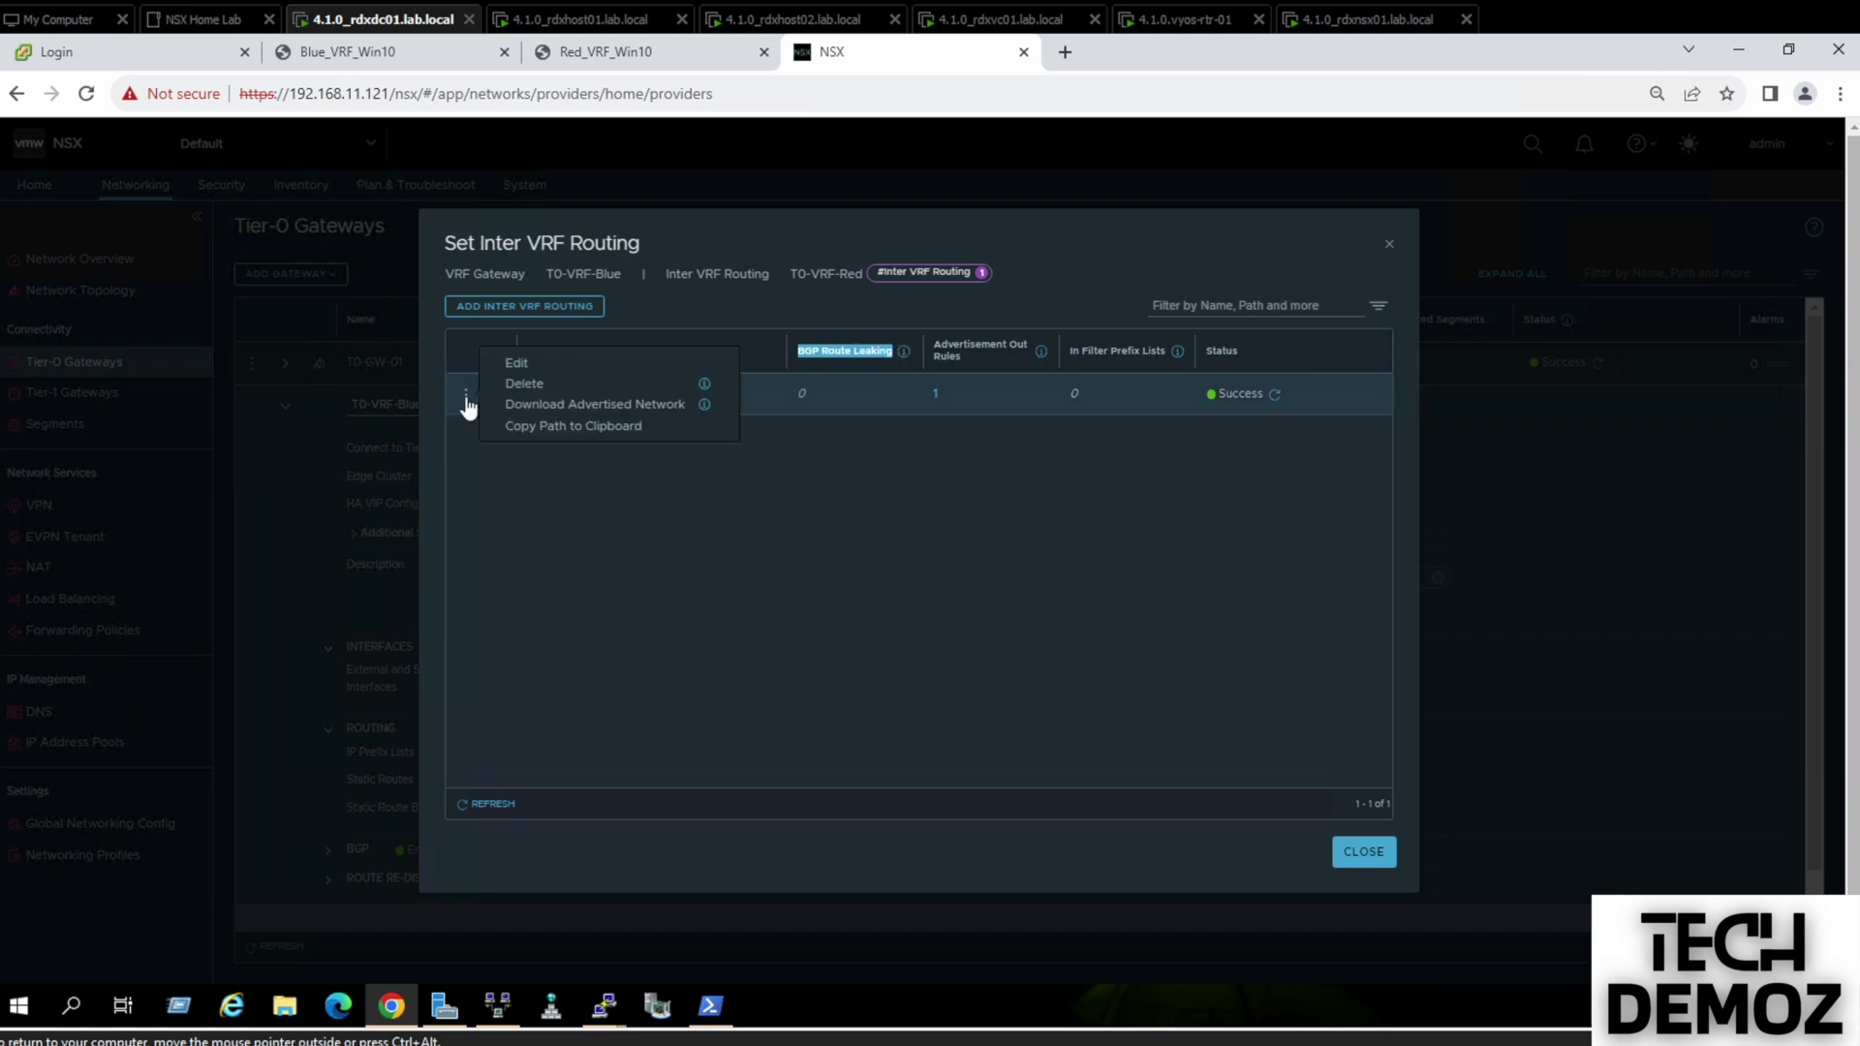
click(506, 363)
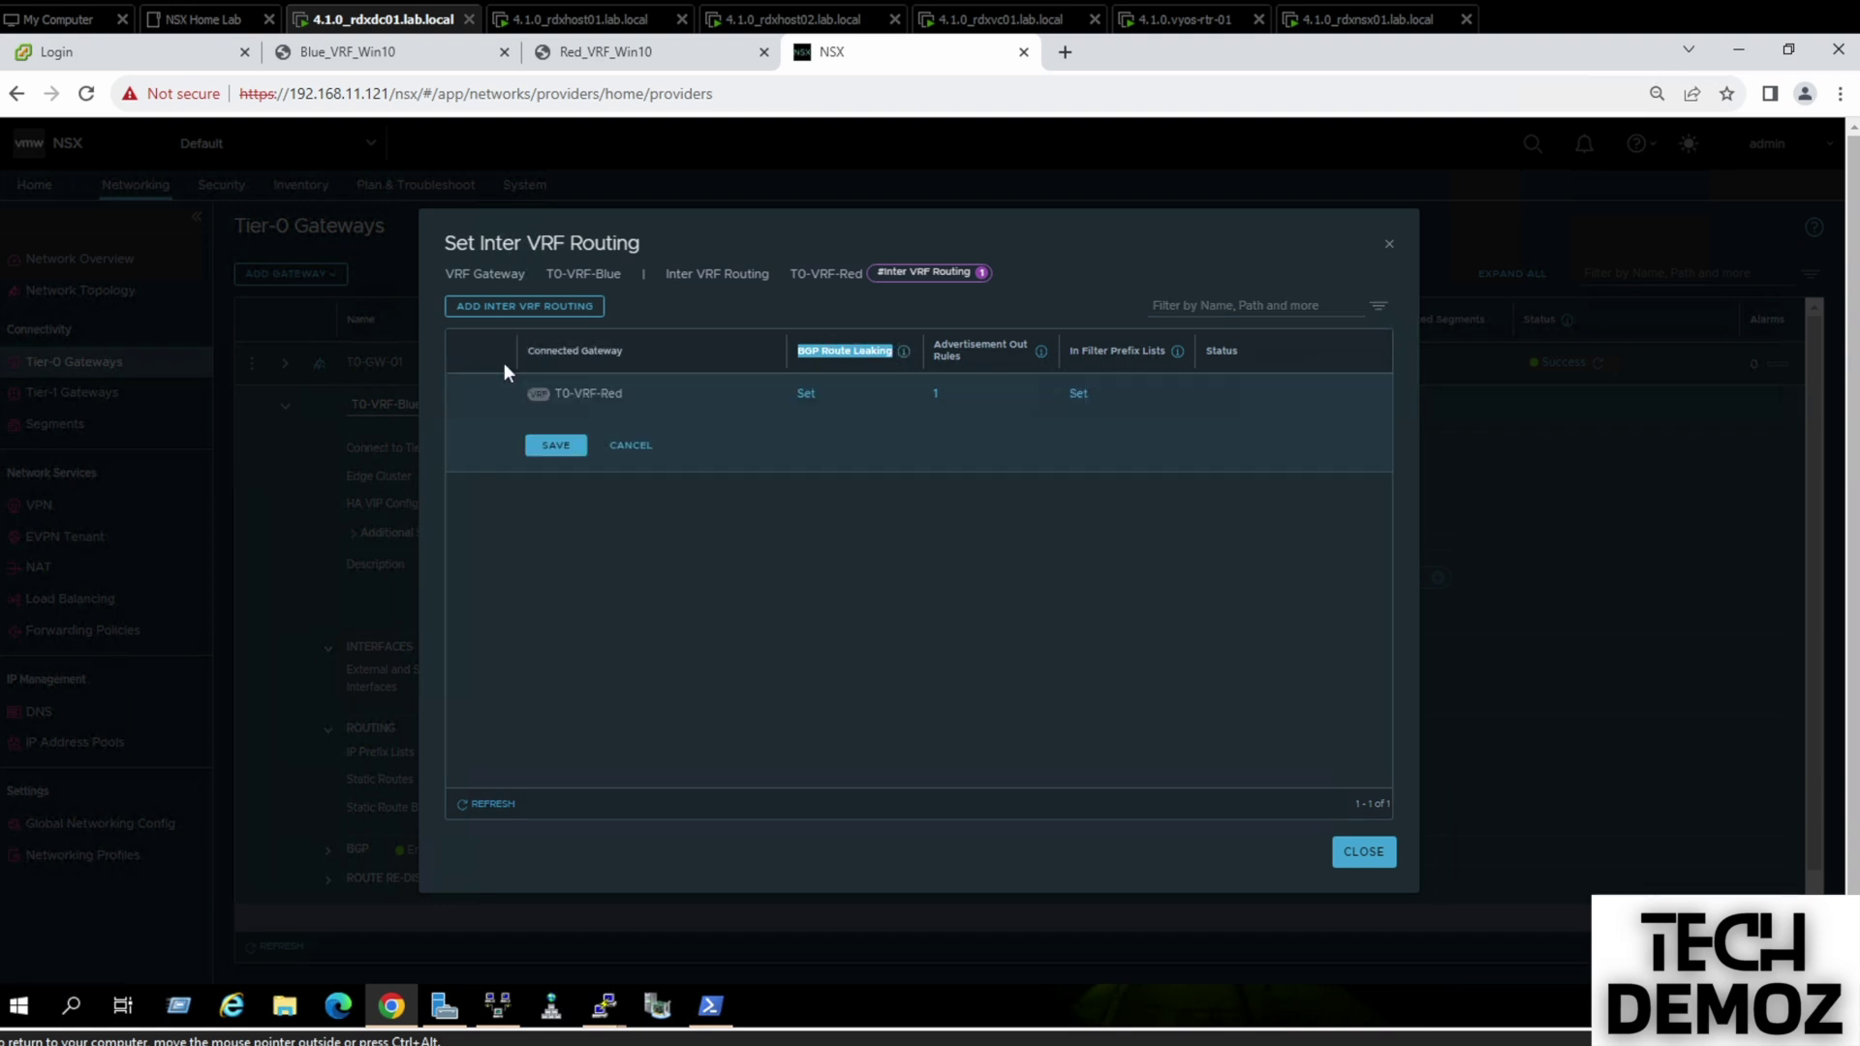
click(806, 393)
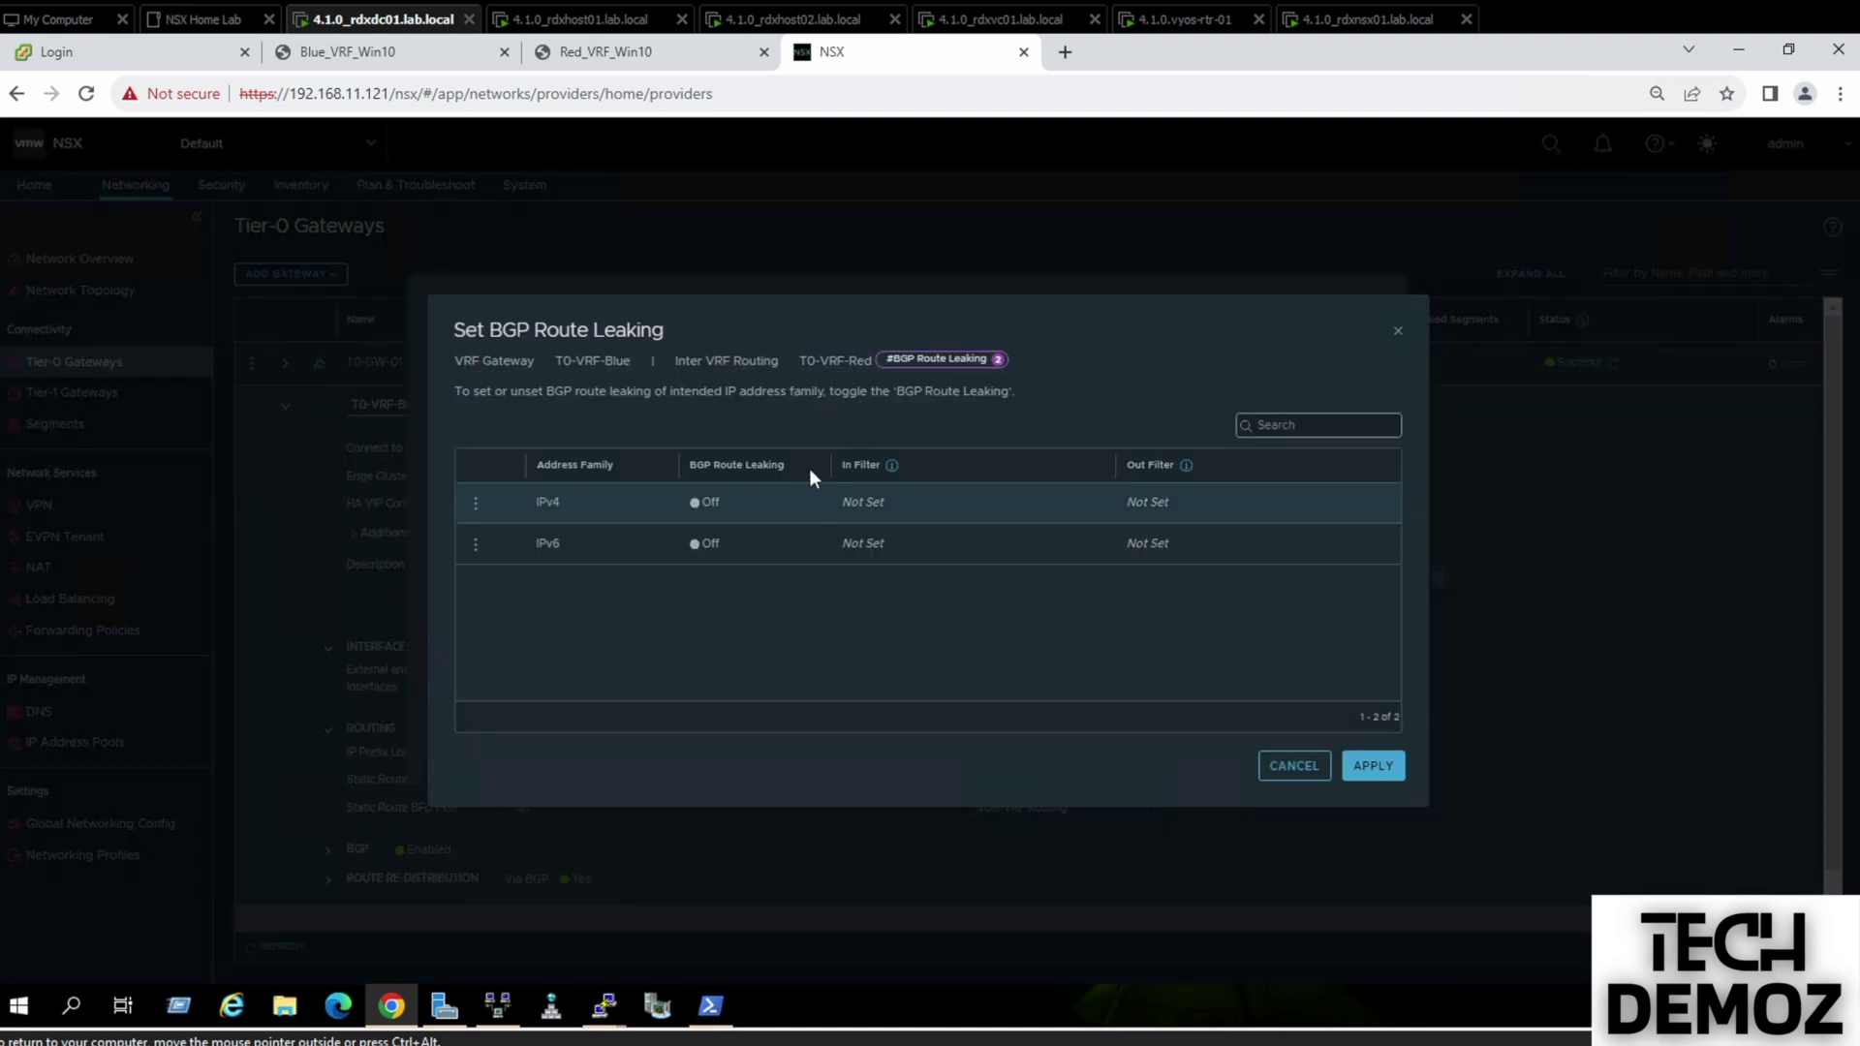
click(475, 505)
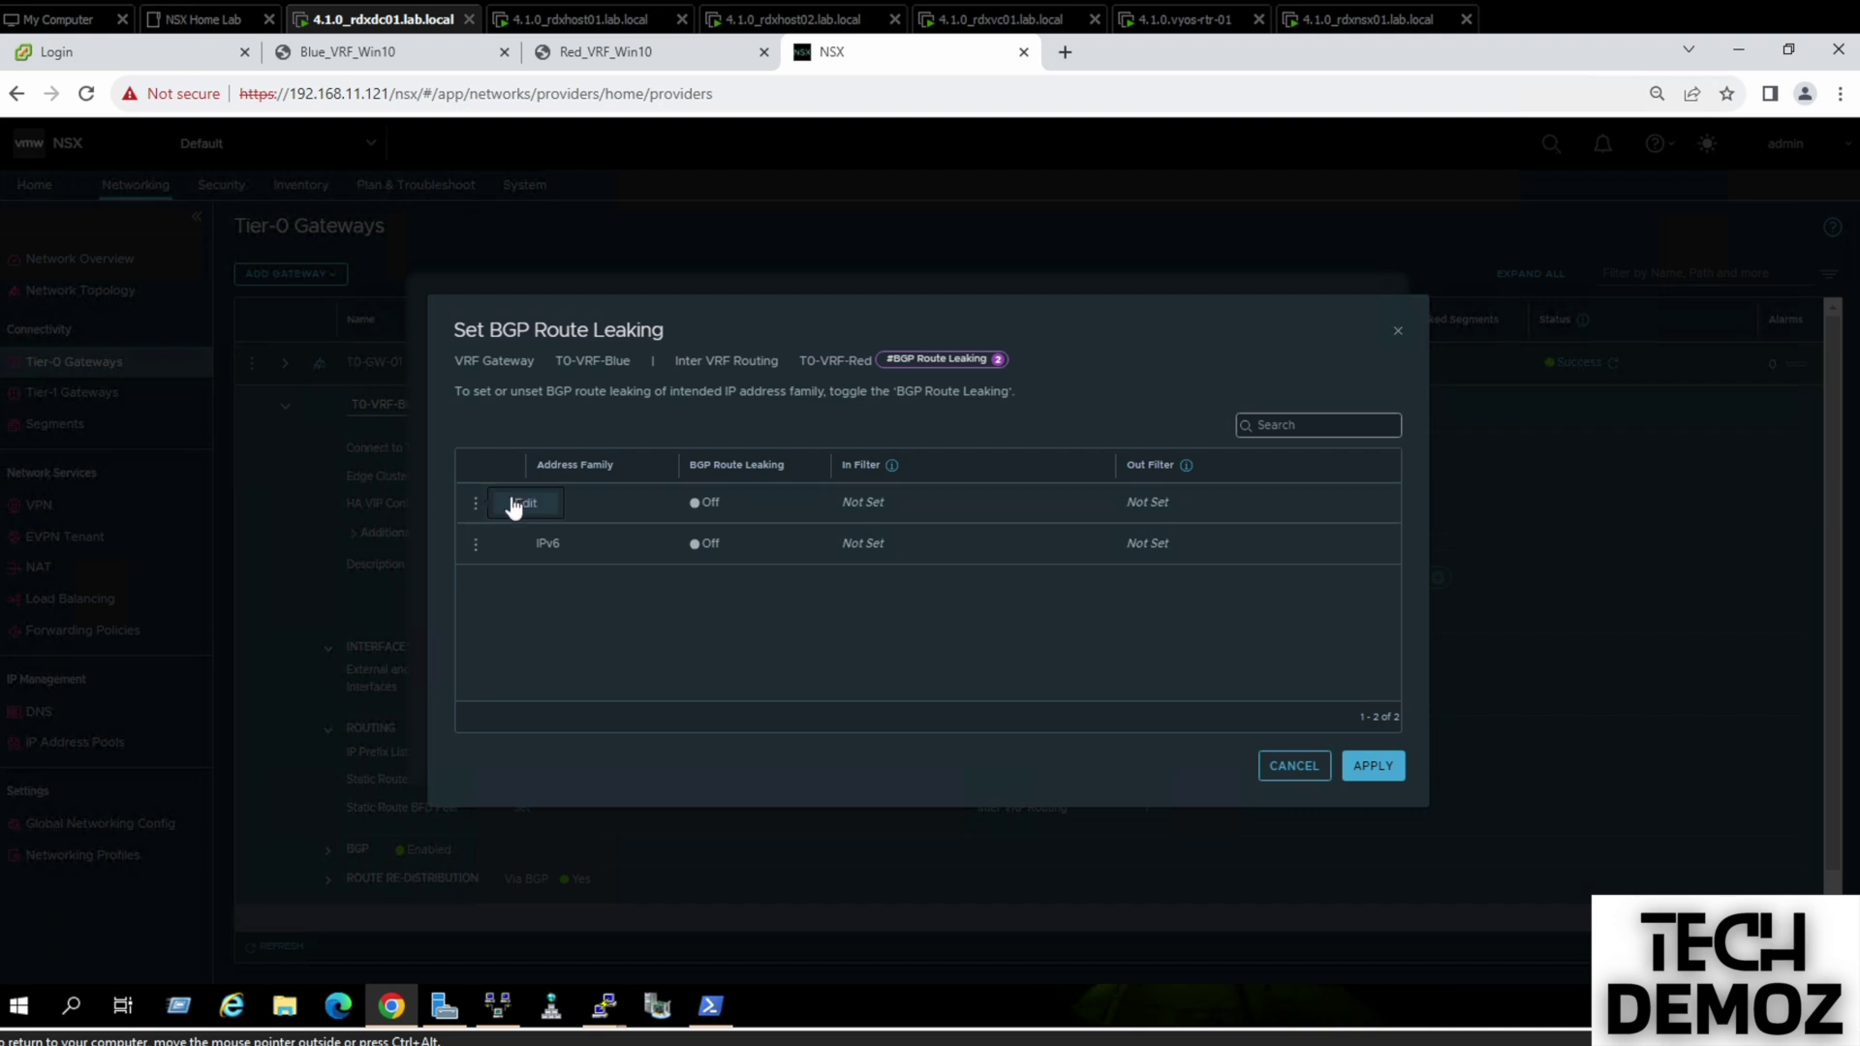
click(510, 506)
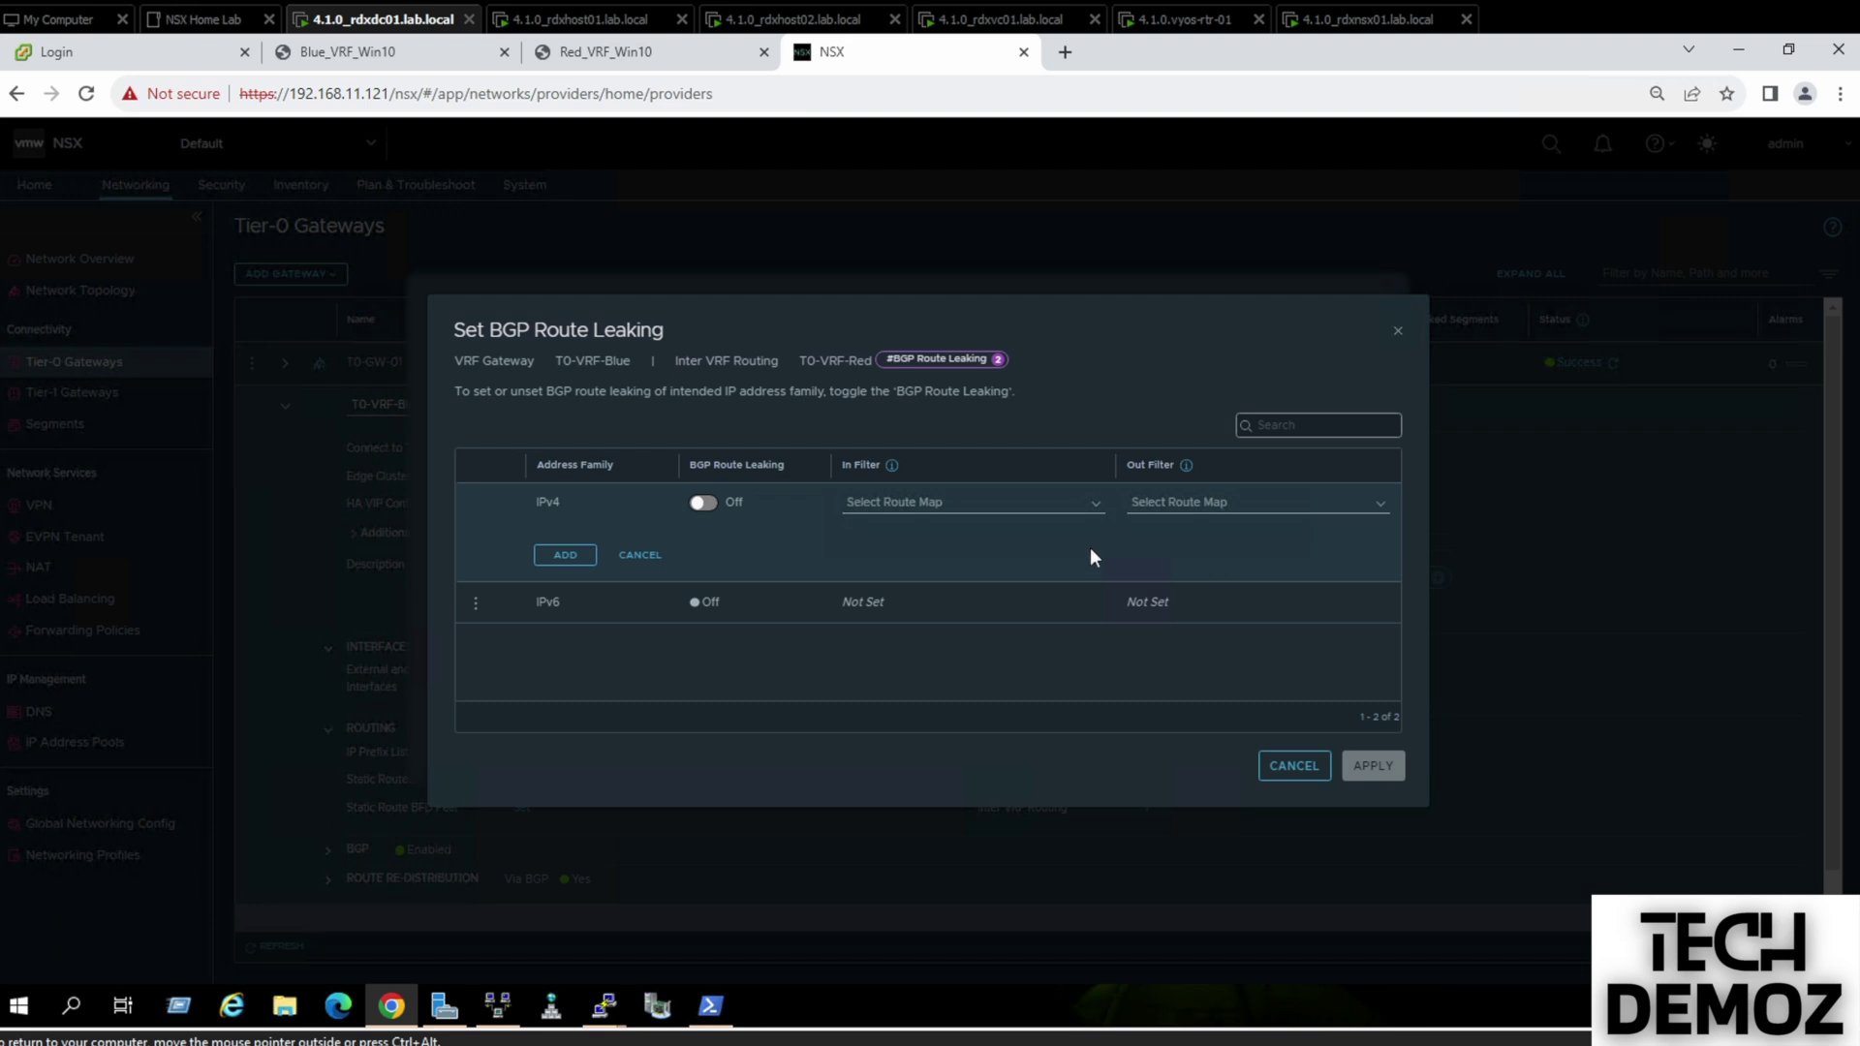
click(706, 504)
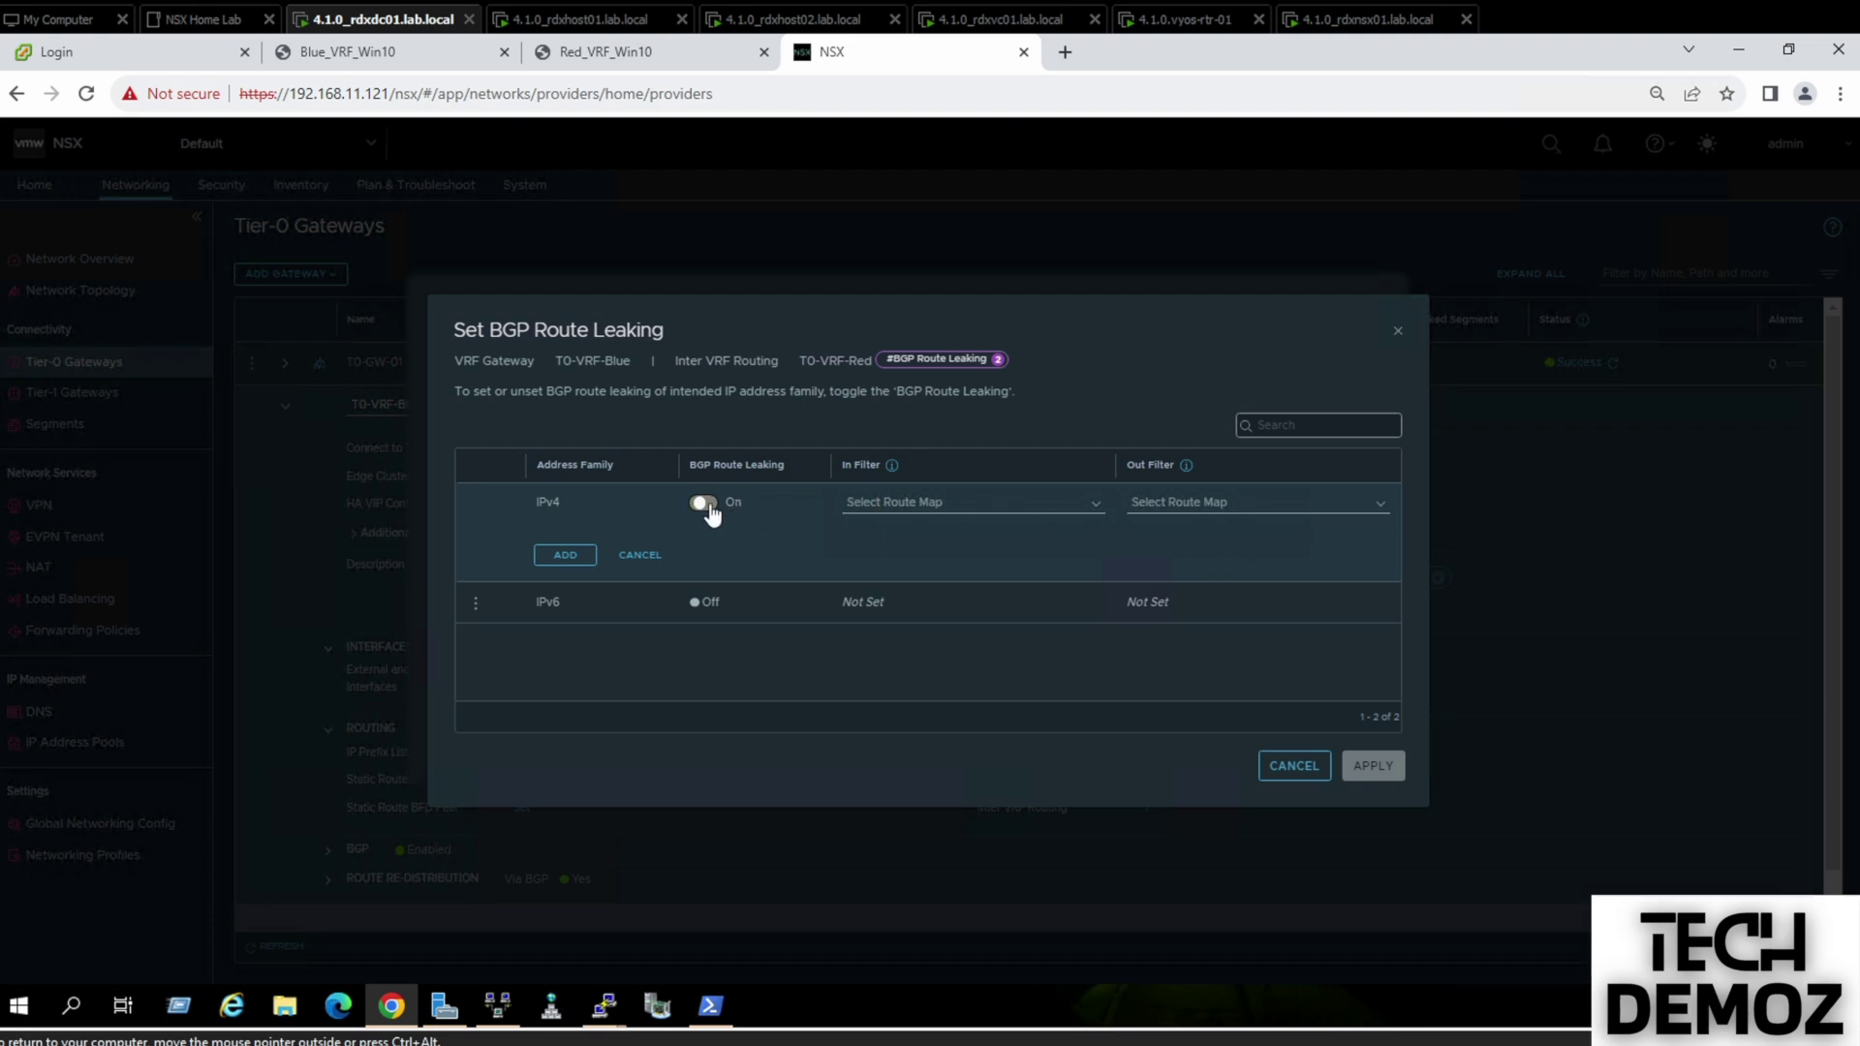
click(569, 556)
click(1369, 762)
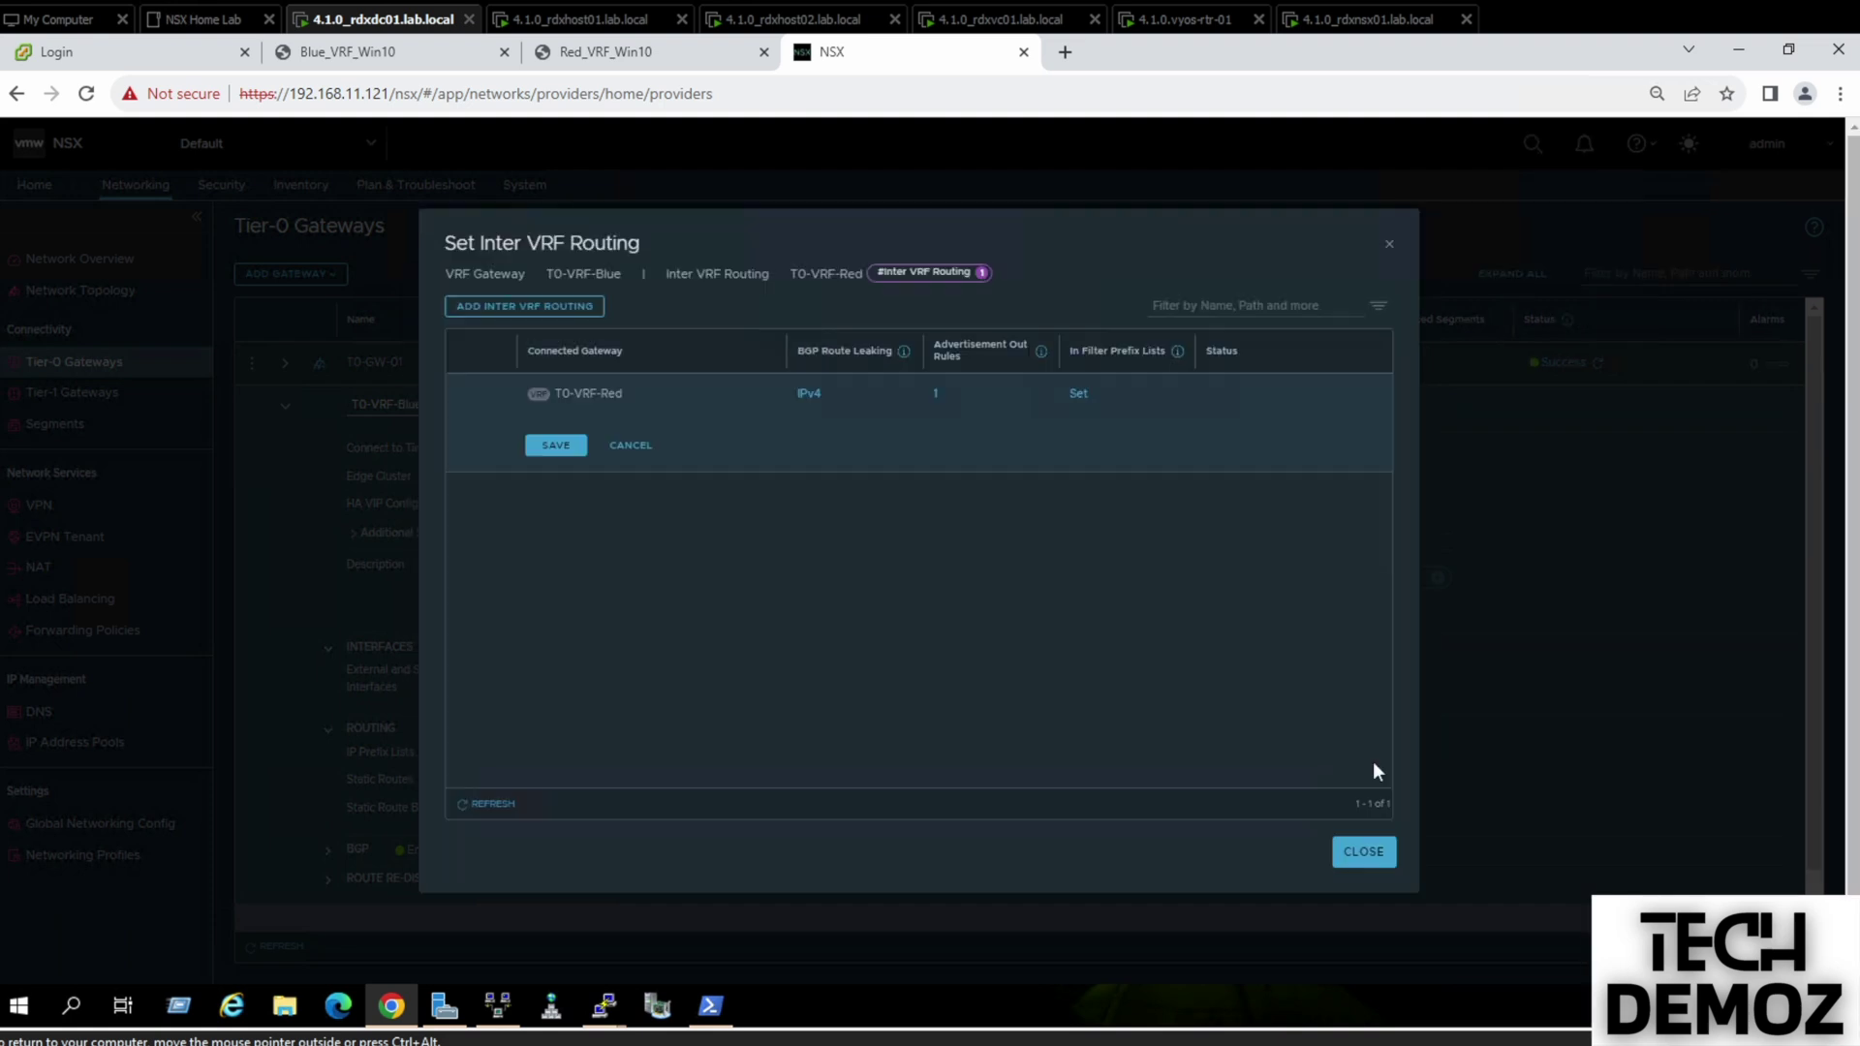
click(553, 447)
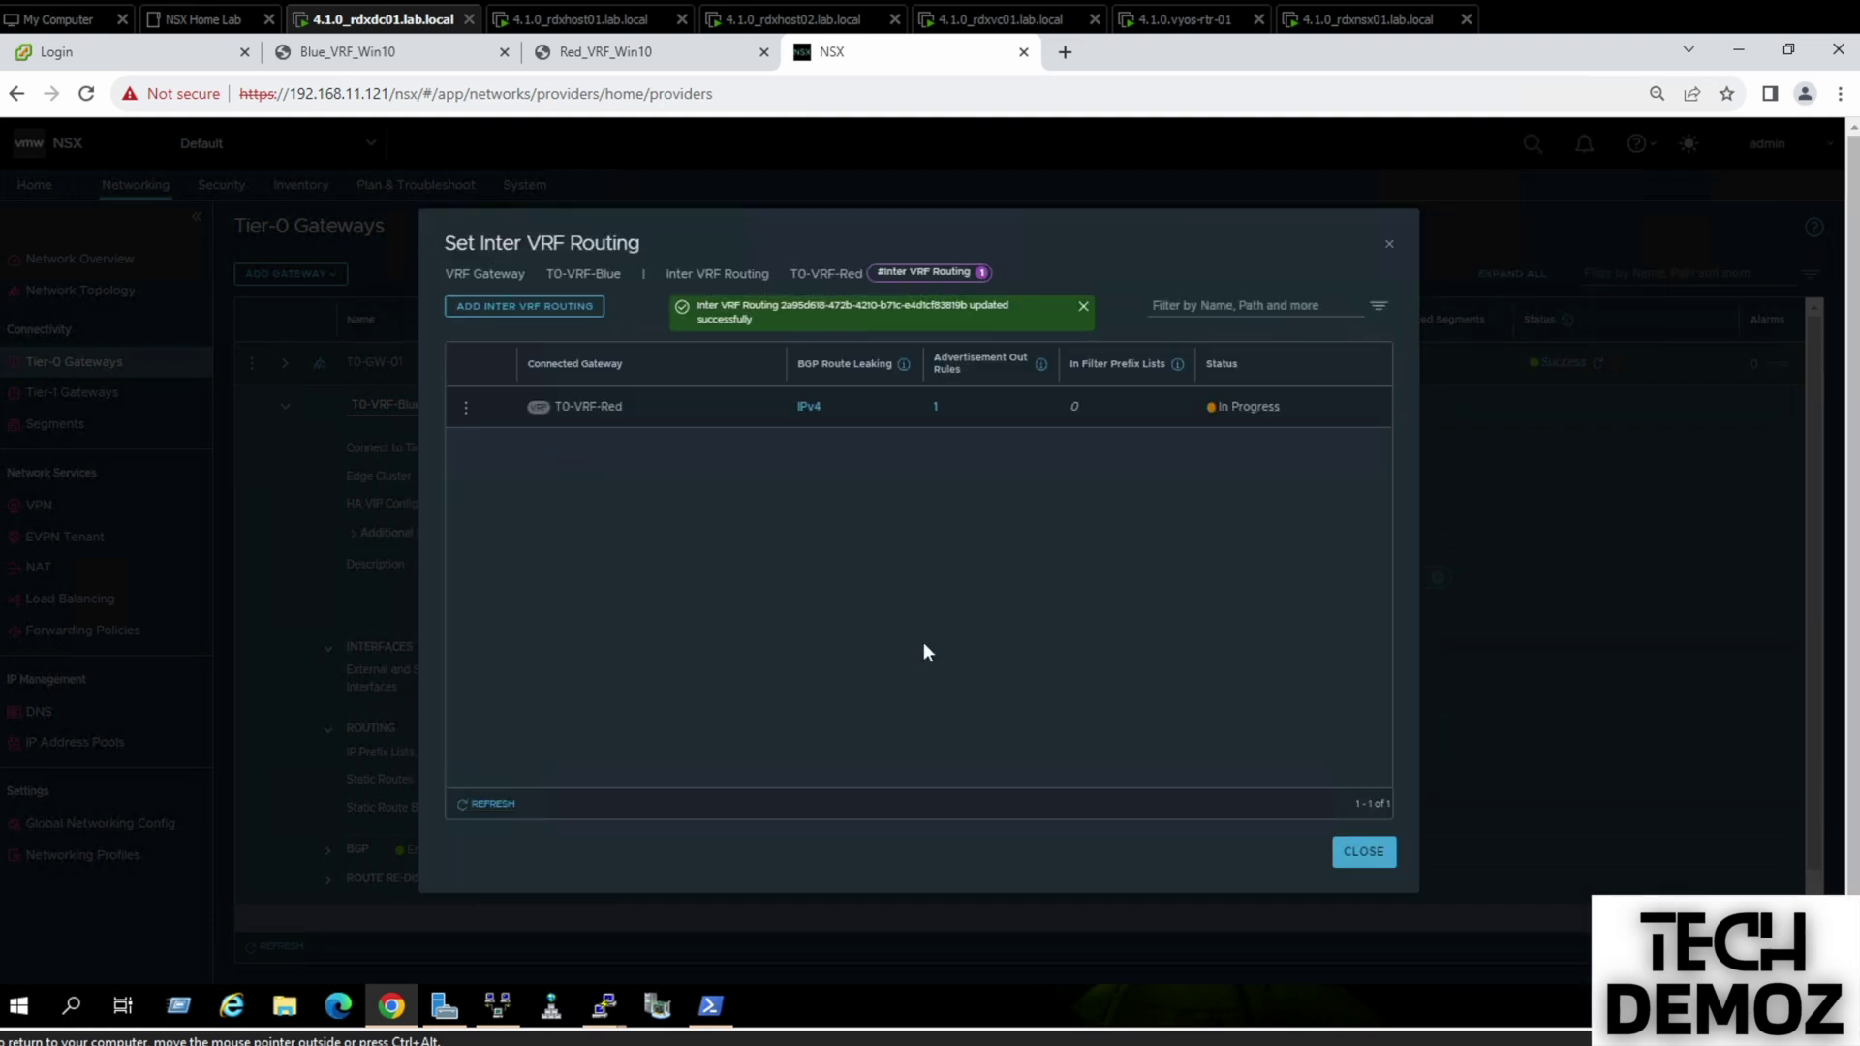
click(1364, 853)
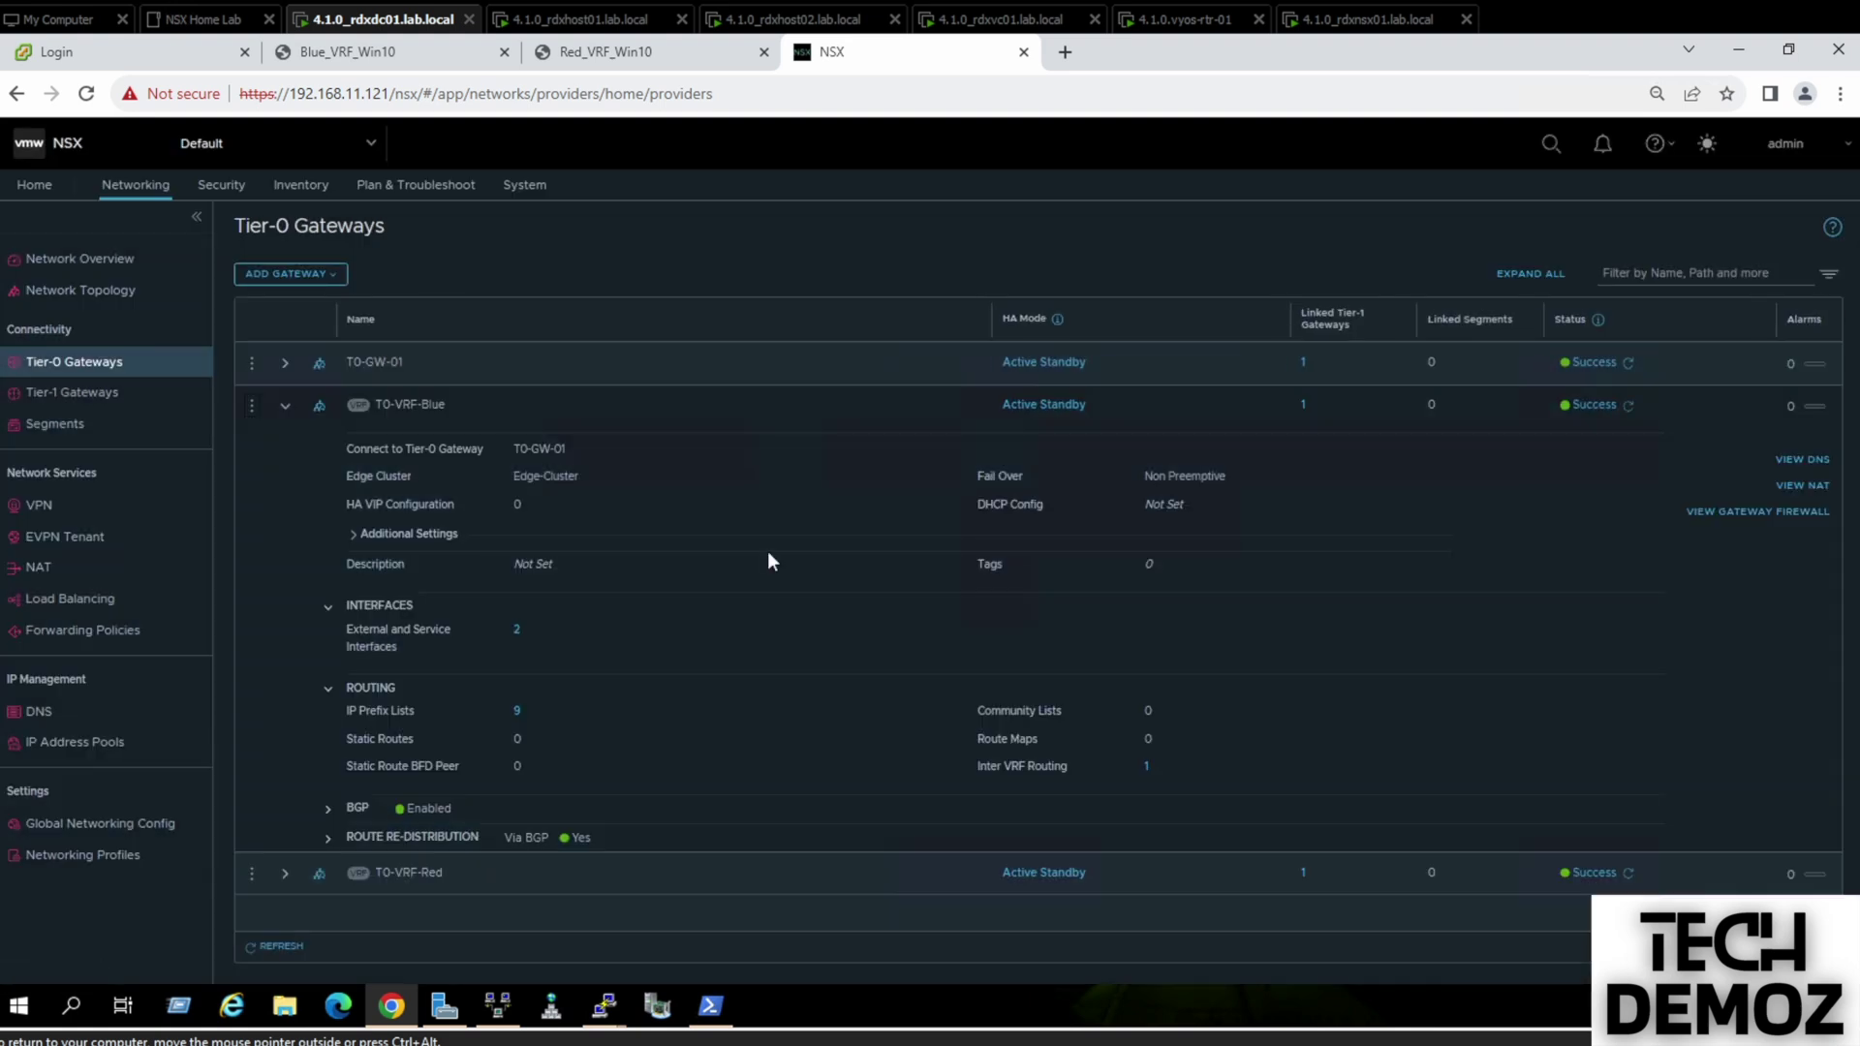
Collapse T0-VRF-Blue, edit T0-VRF-Red and open its inter-VRF routing settings
click(285, 405)
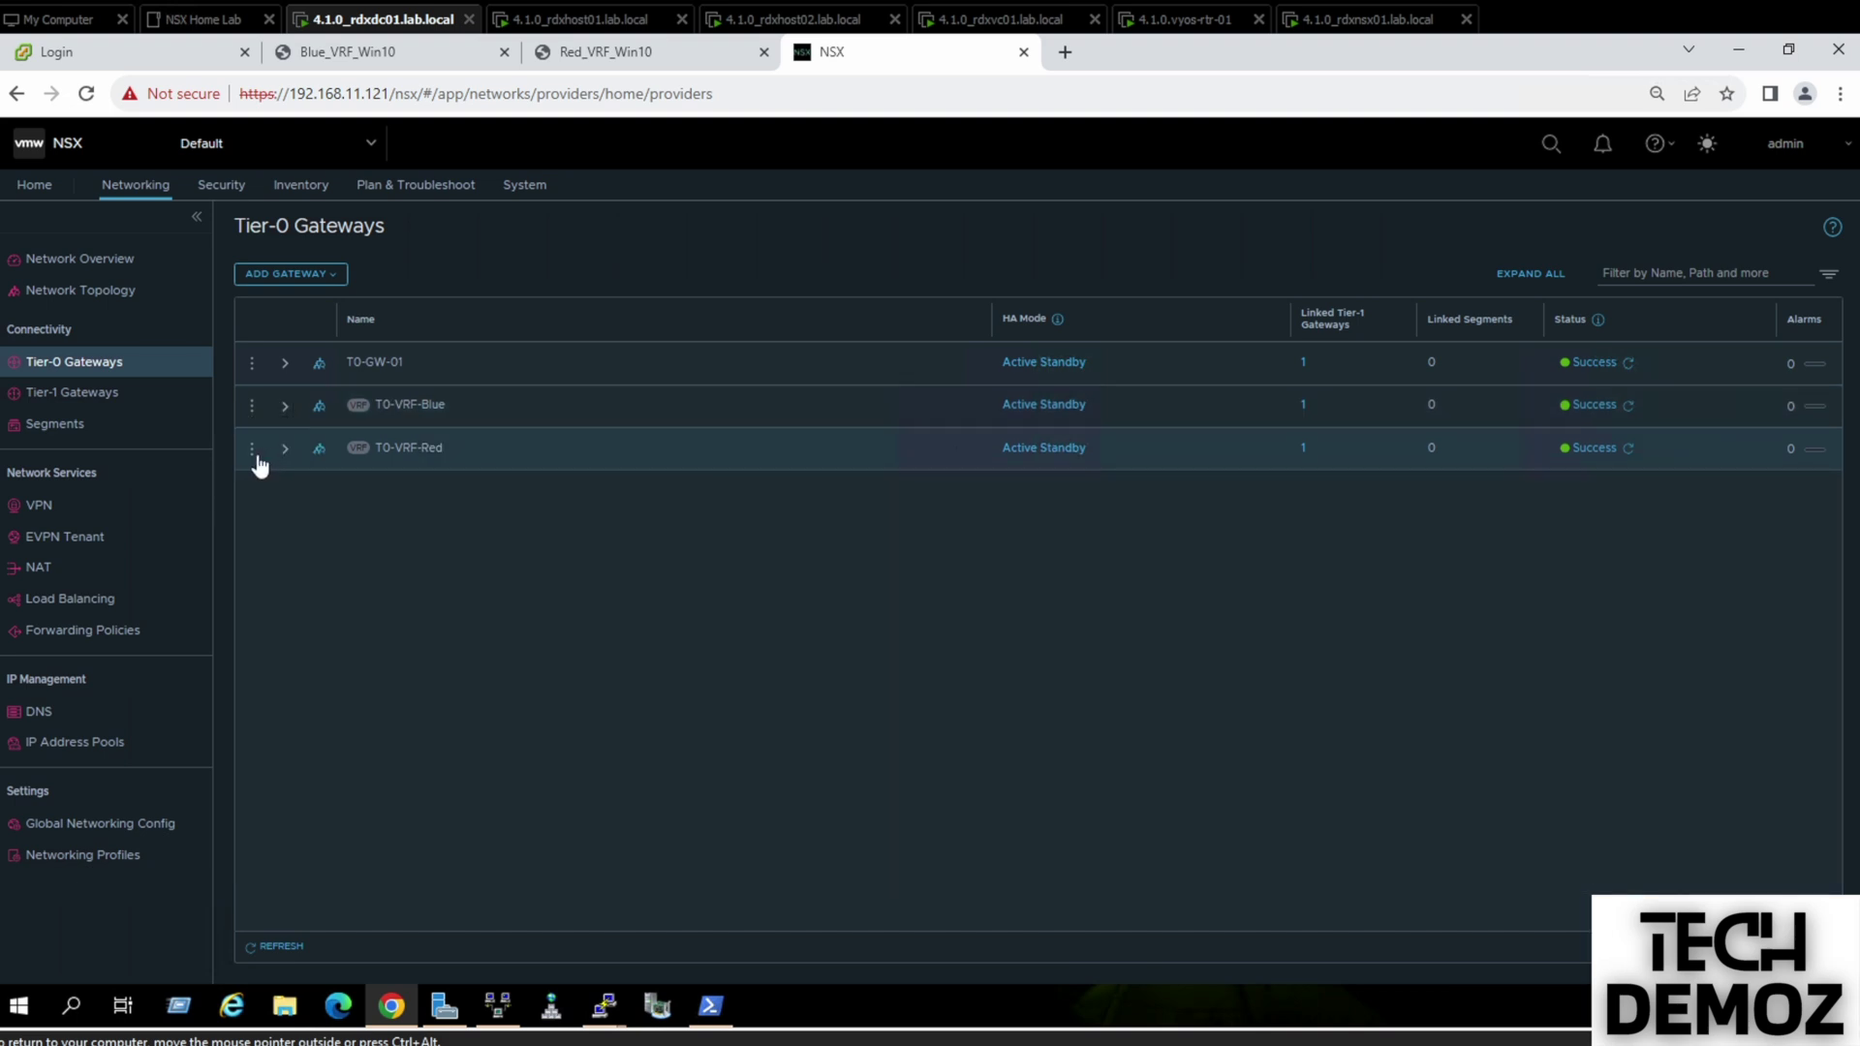
click(252, 449)
click(293, 386)
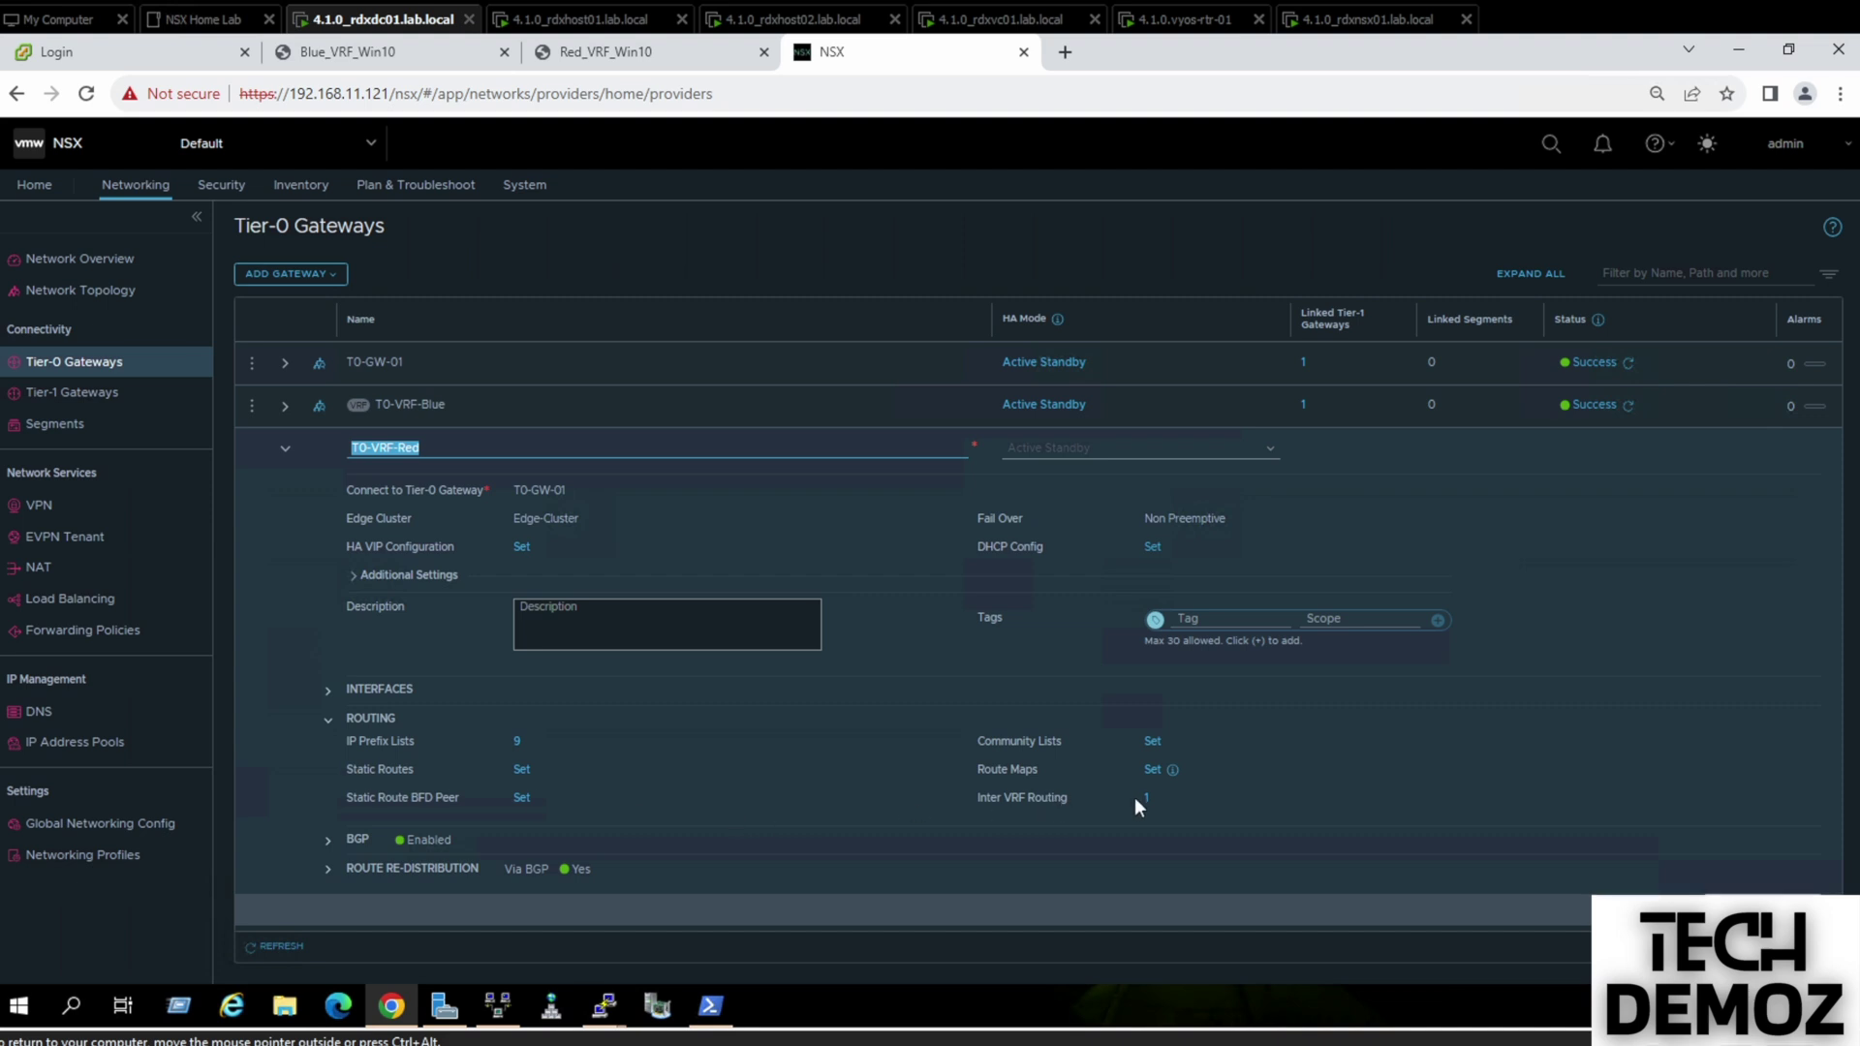
click(1146, 798)
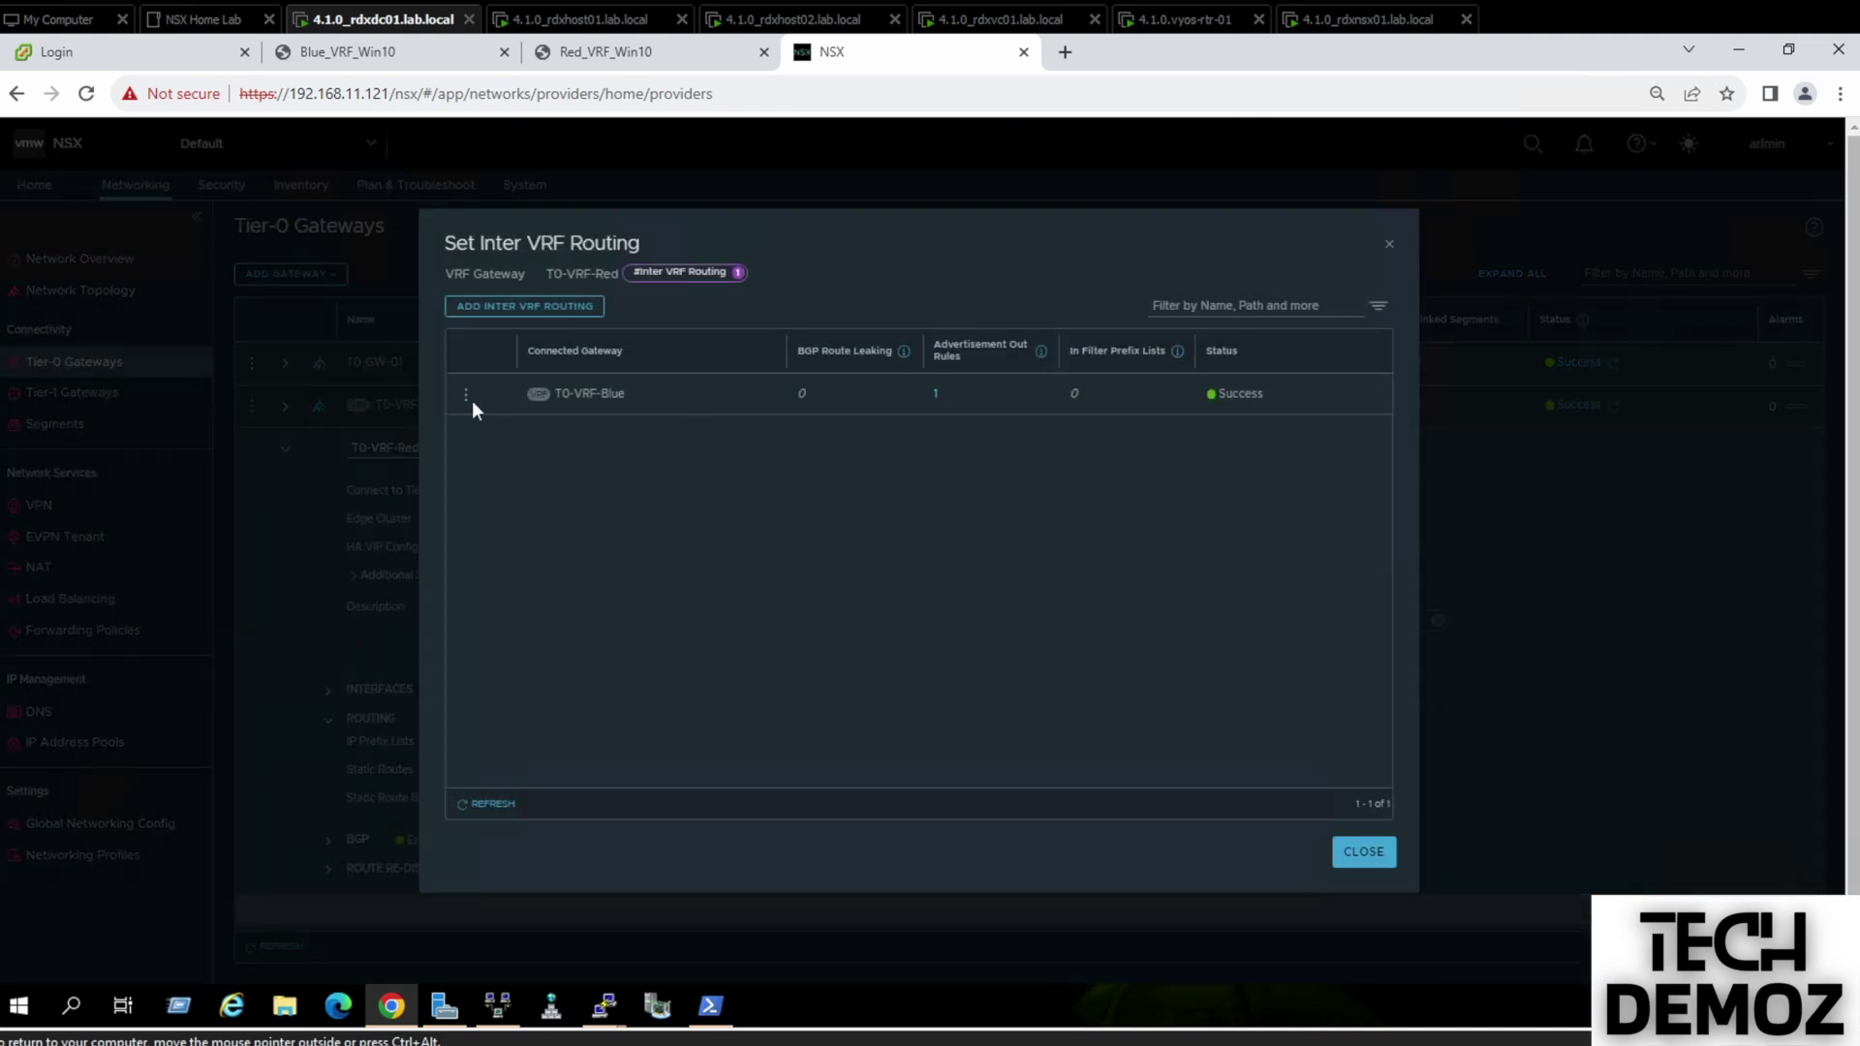
Turn on IPv4 BGP route leaking in T0-VRF-Red's entry to T0-VRF-Blue, save it and close the settings
click(469, 399)
click(514, 368)
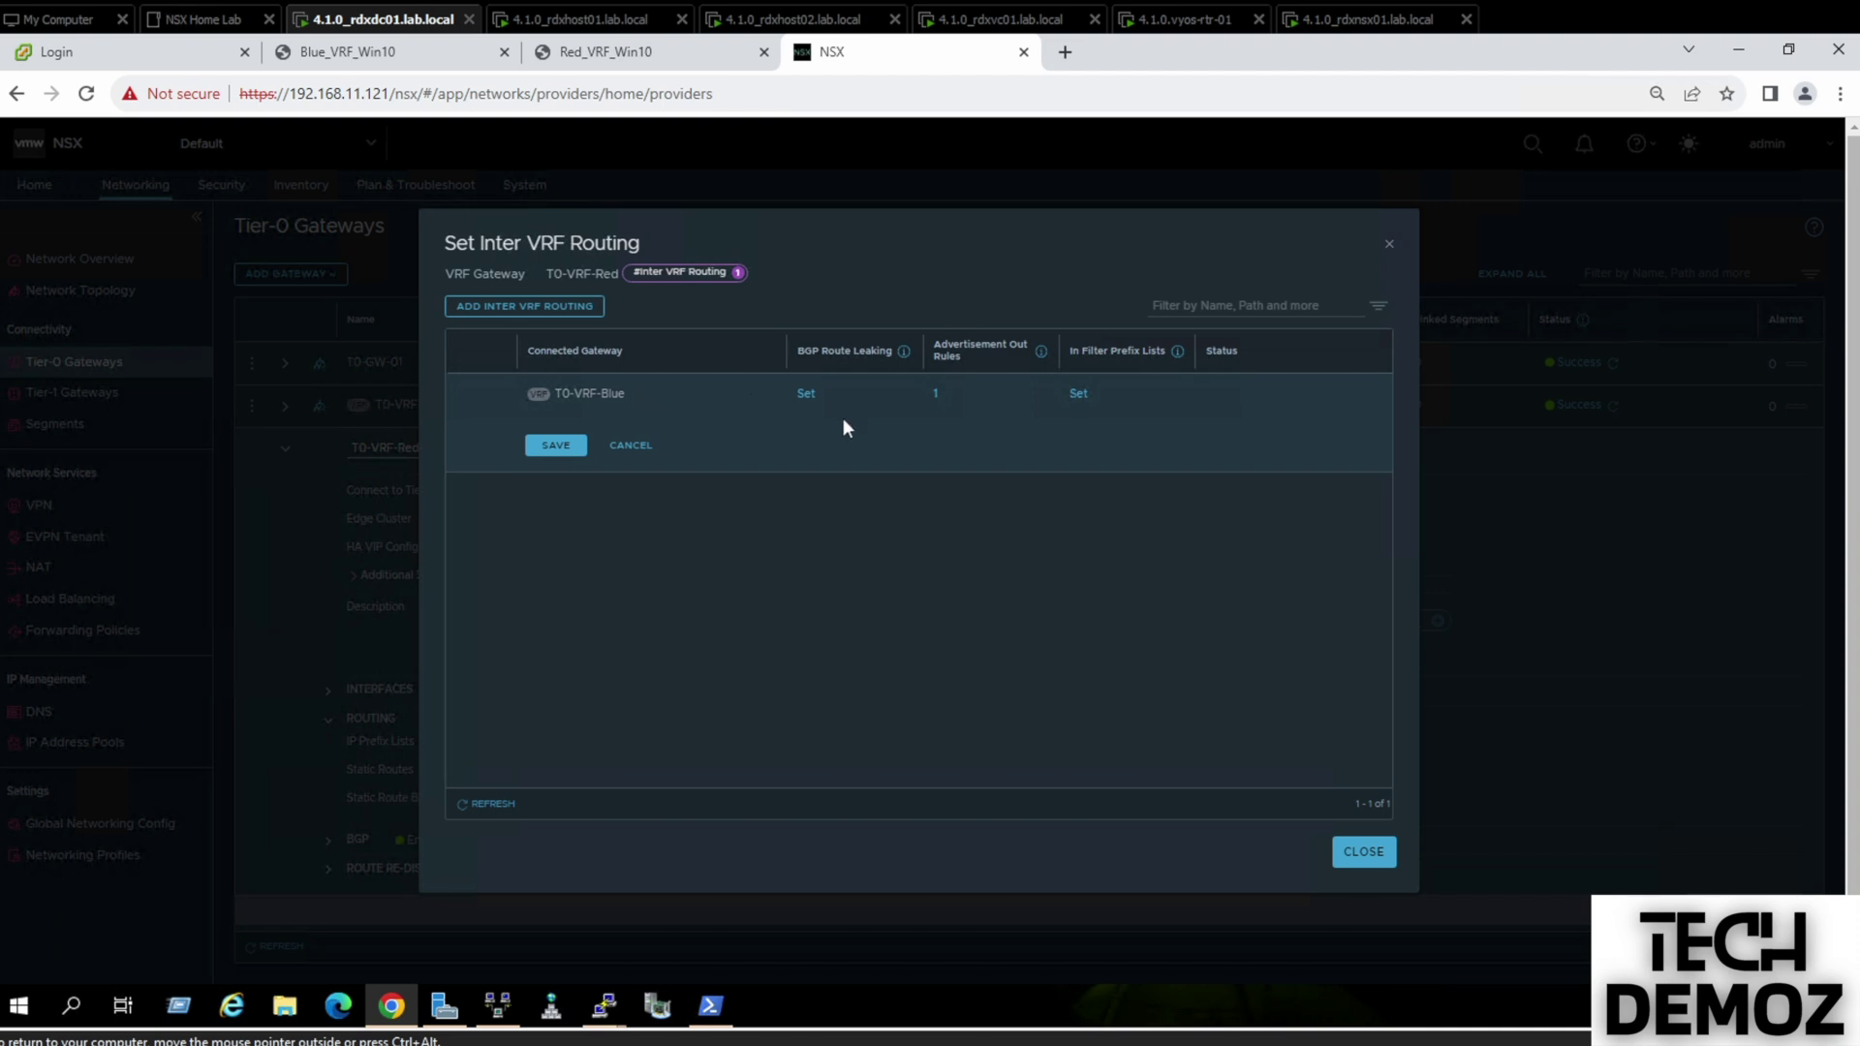
click(805, 396)
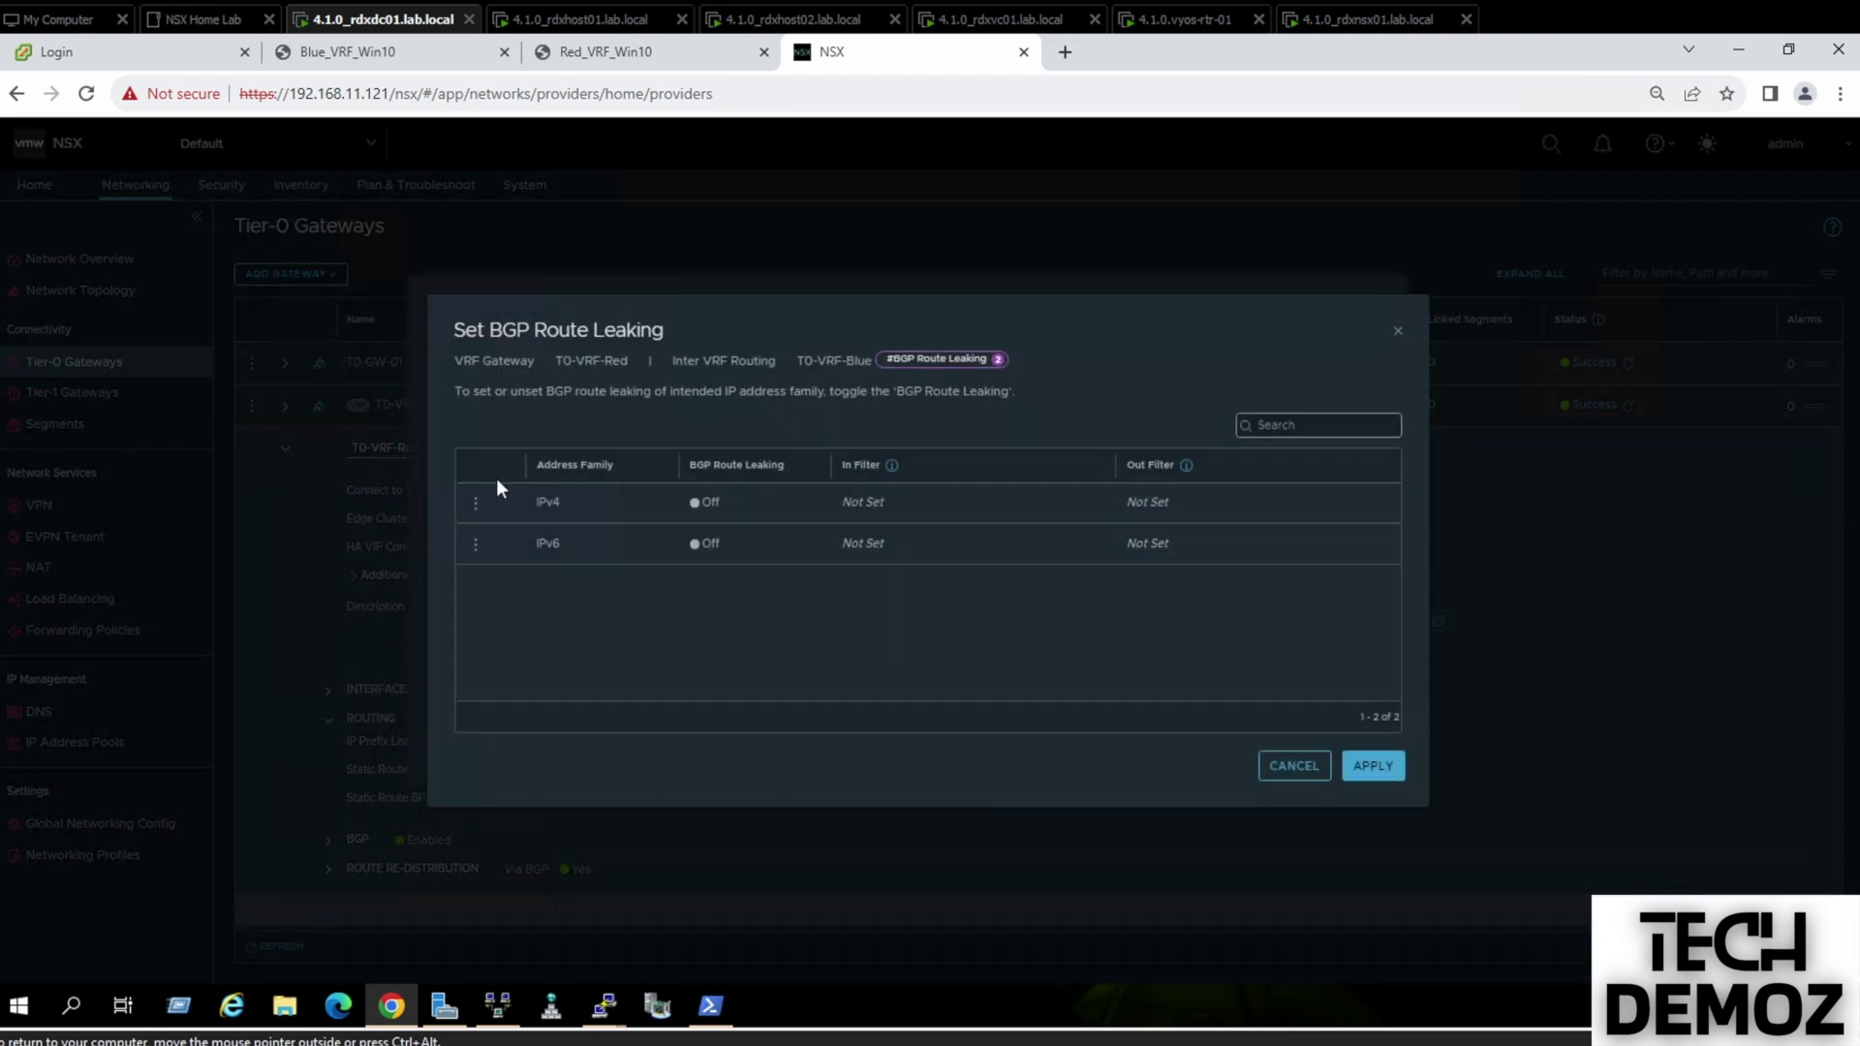
click(475, 502)
click(518, 502)
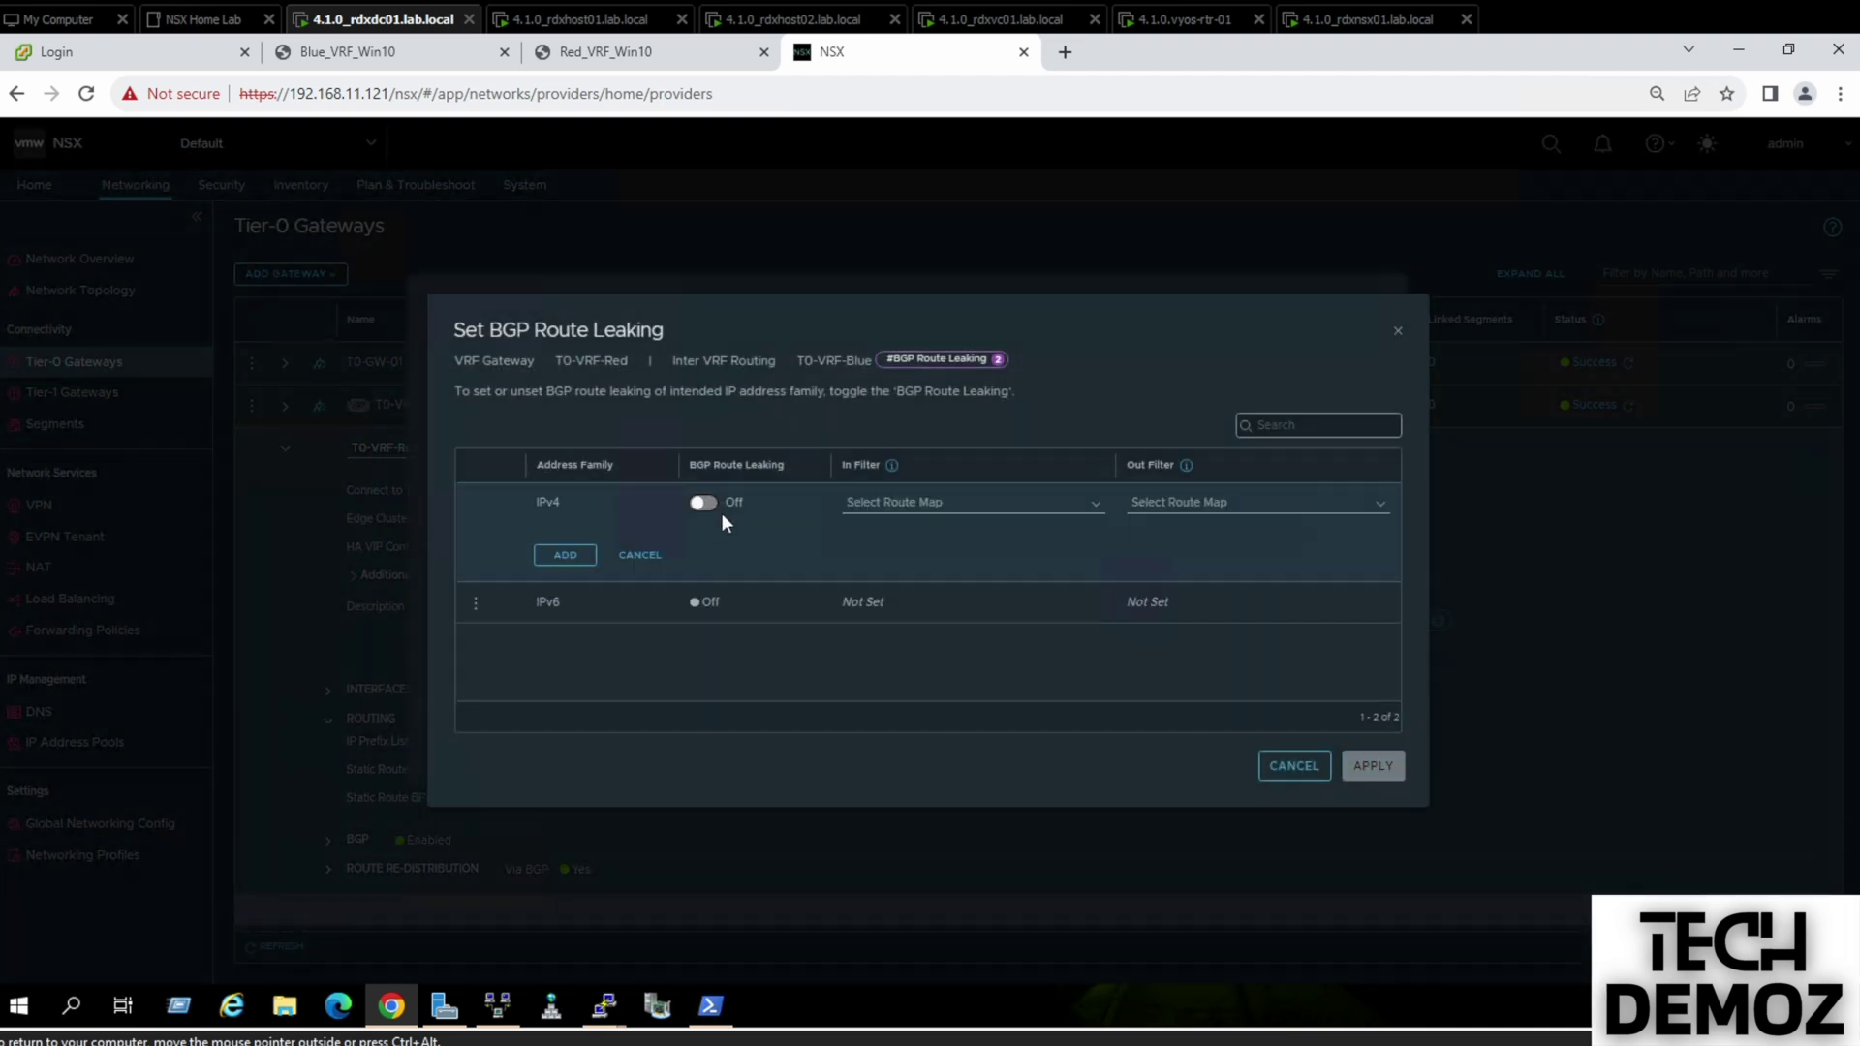
click(707, 502)
click(571, 558)
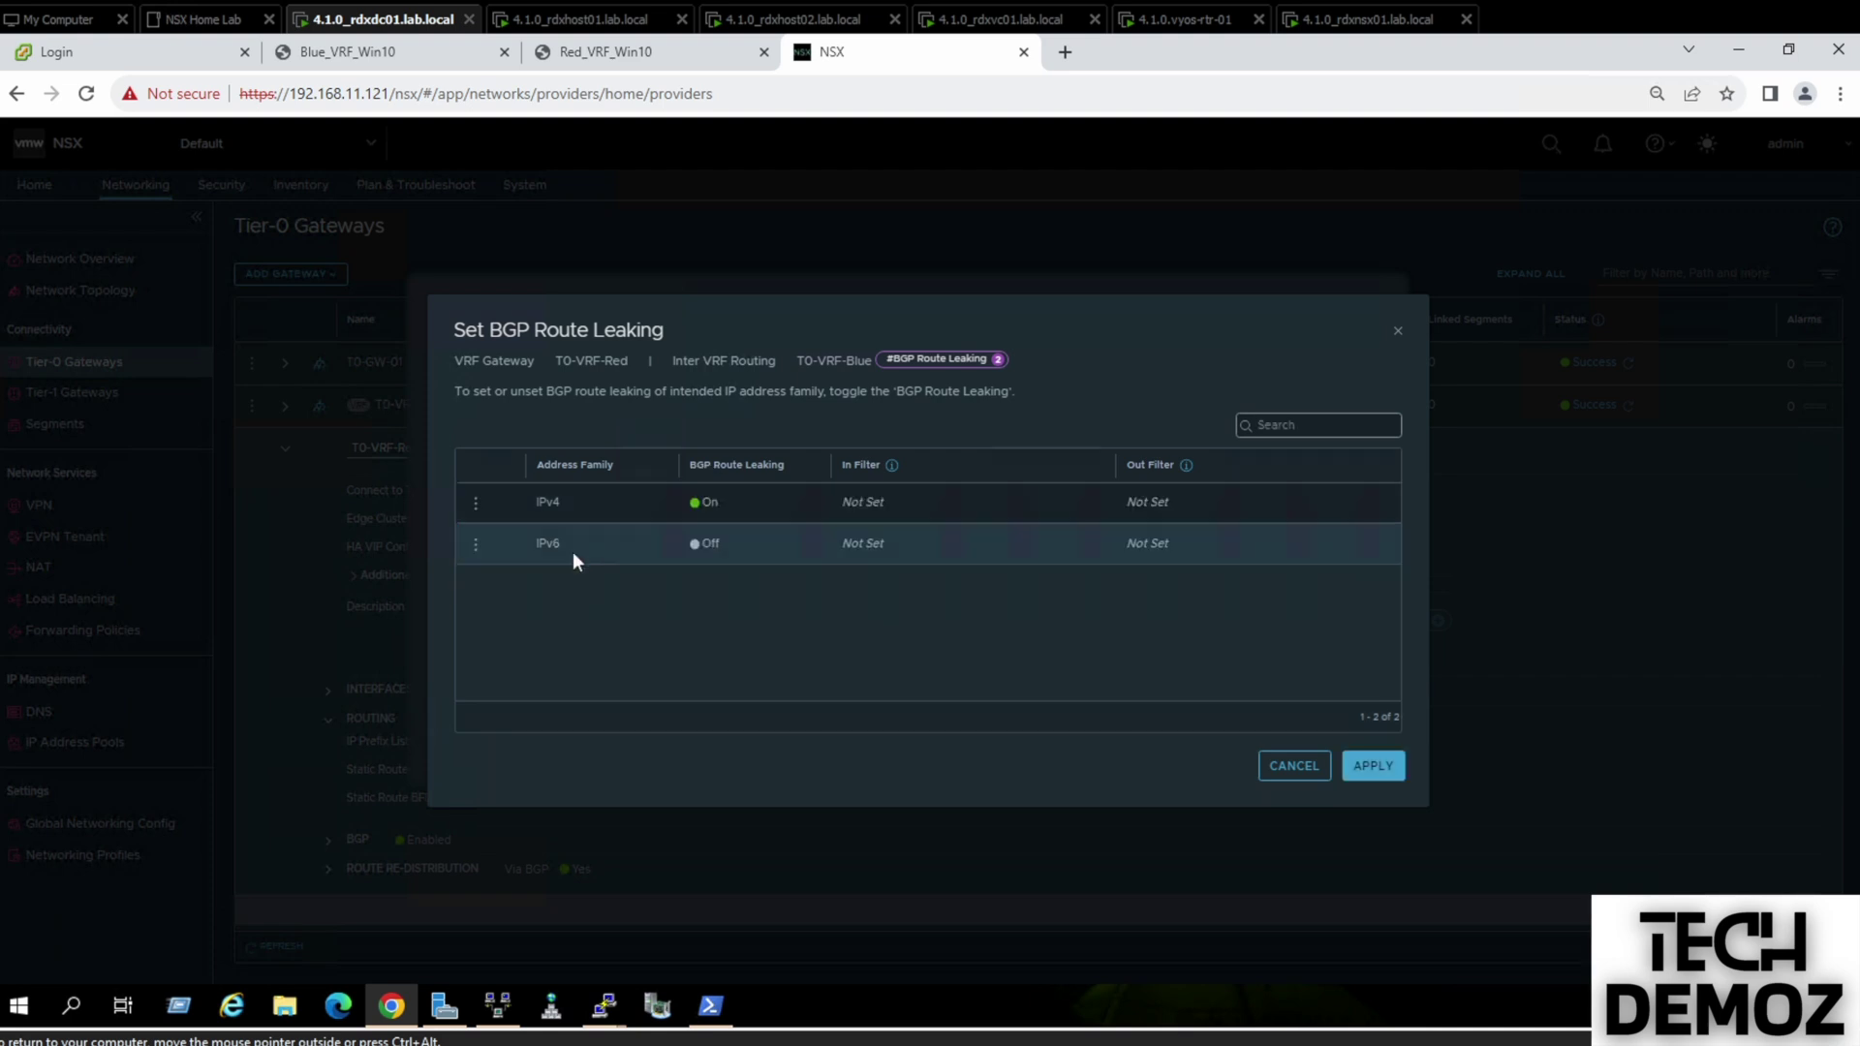
click(1380, 771)
click(556, 446)
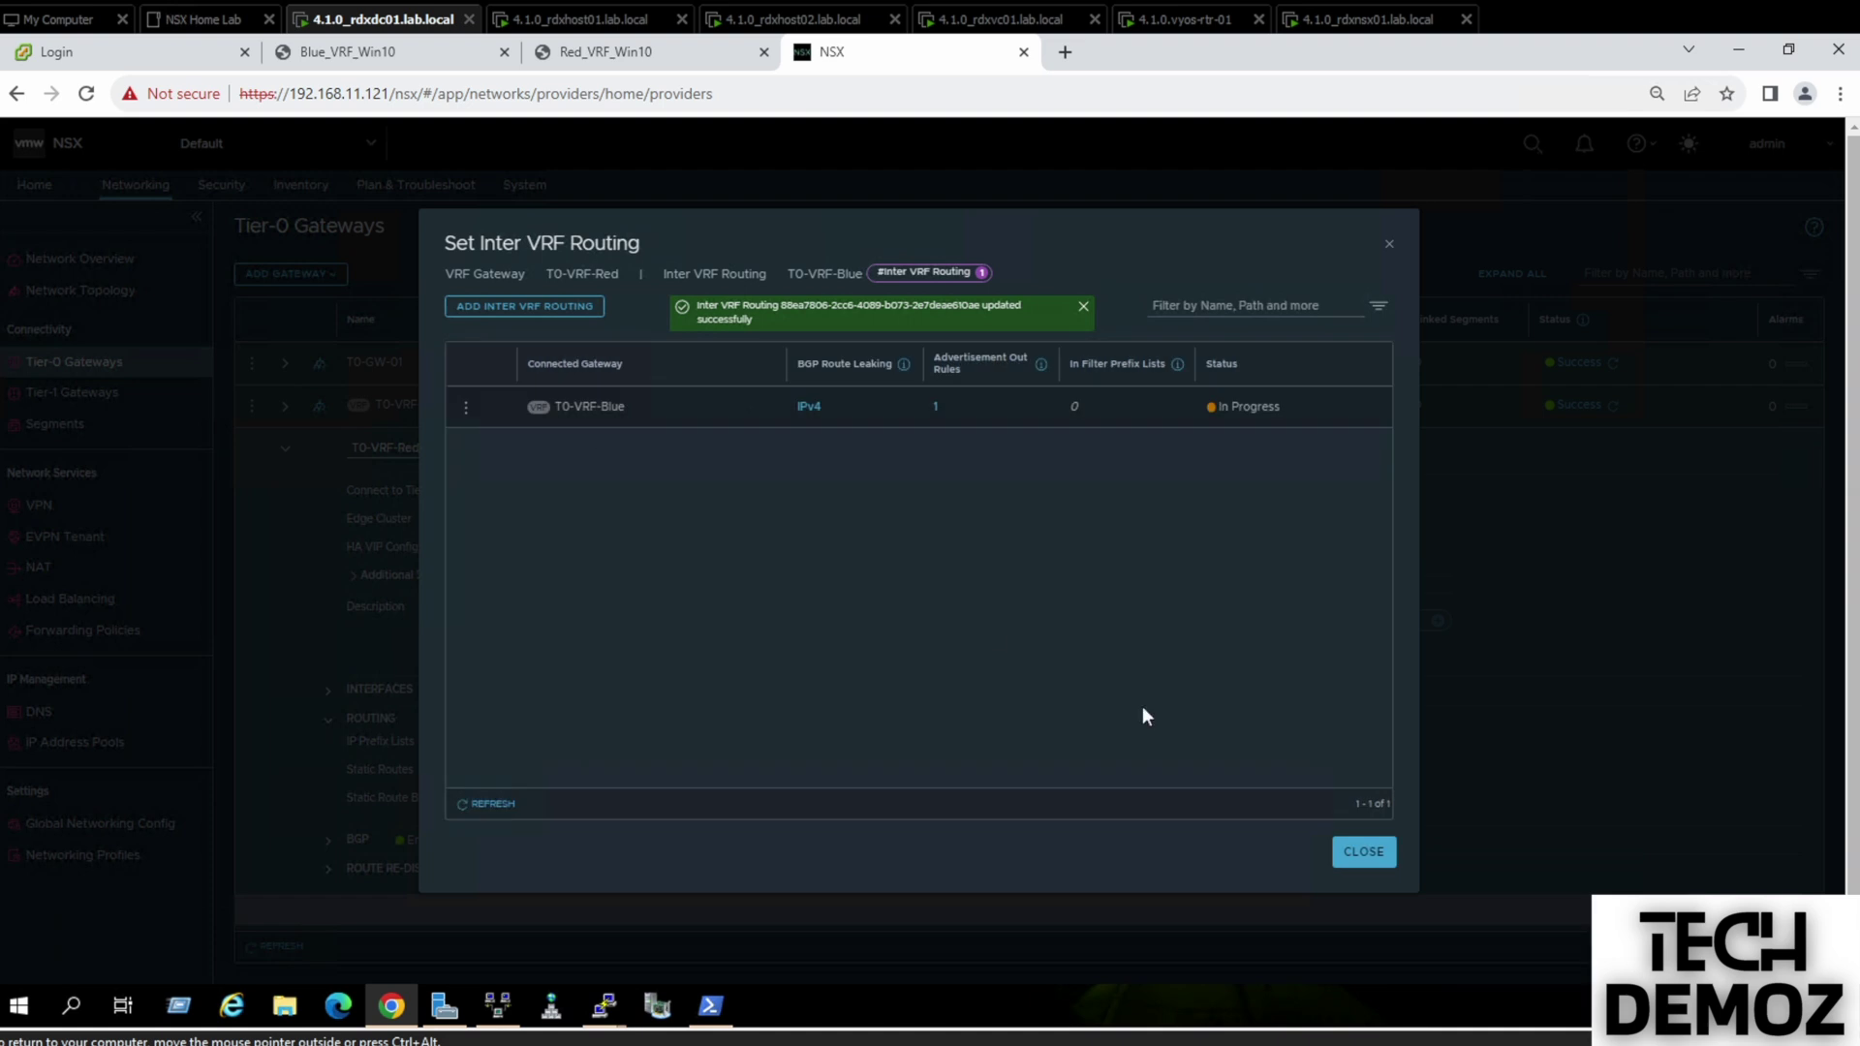
click(1361, 852)
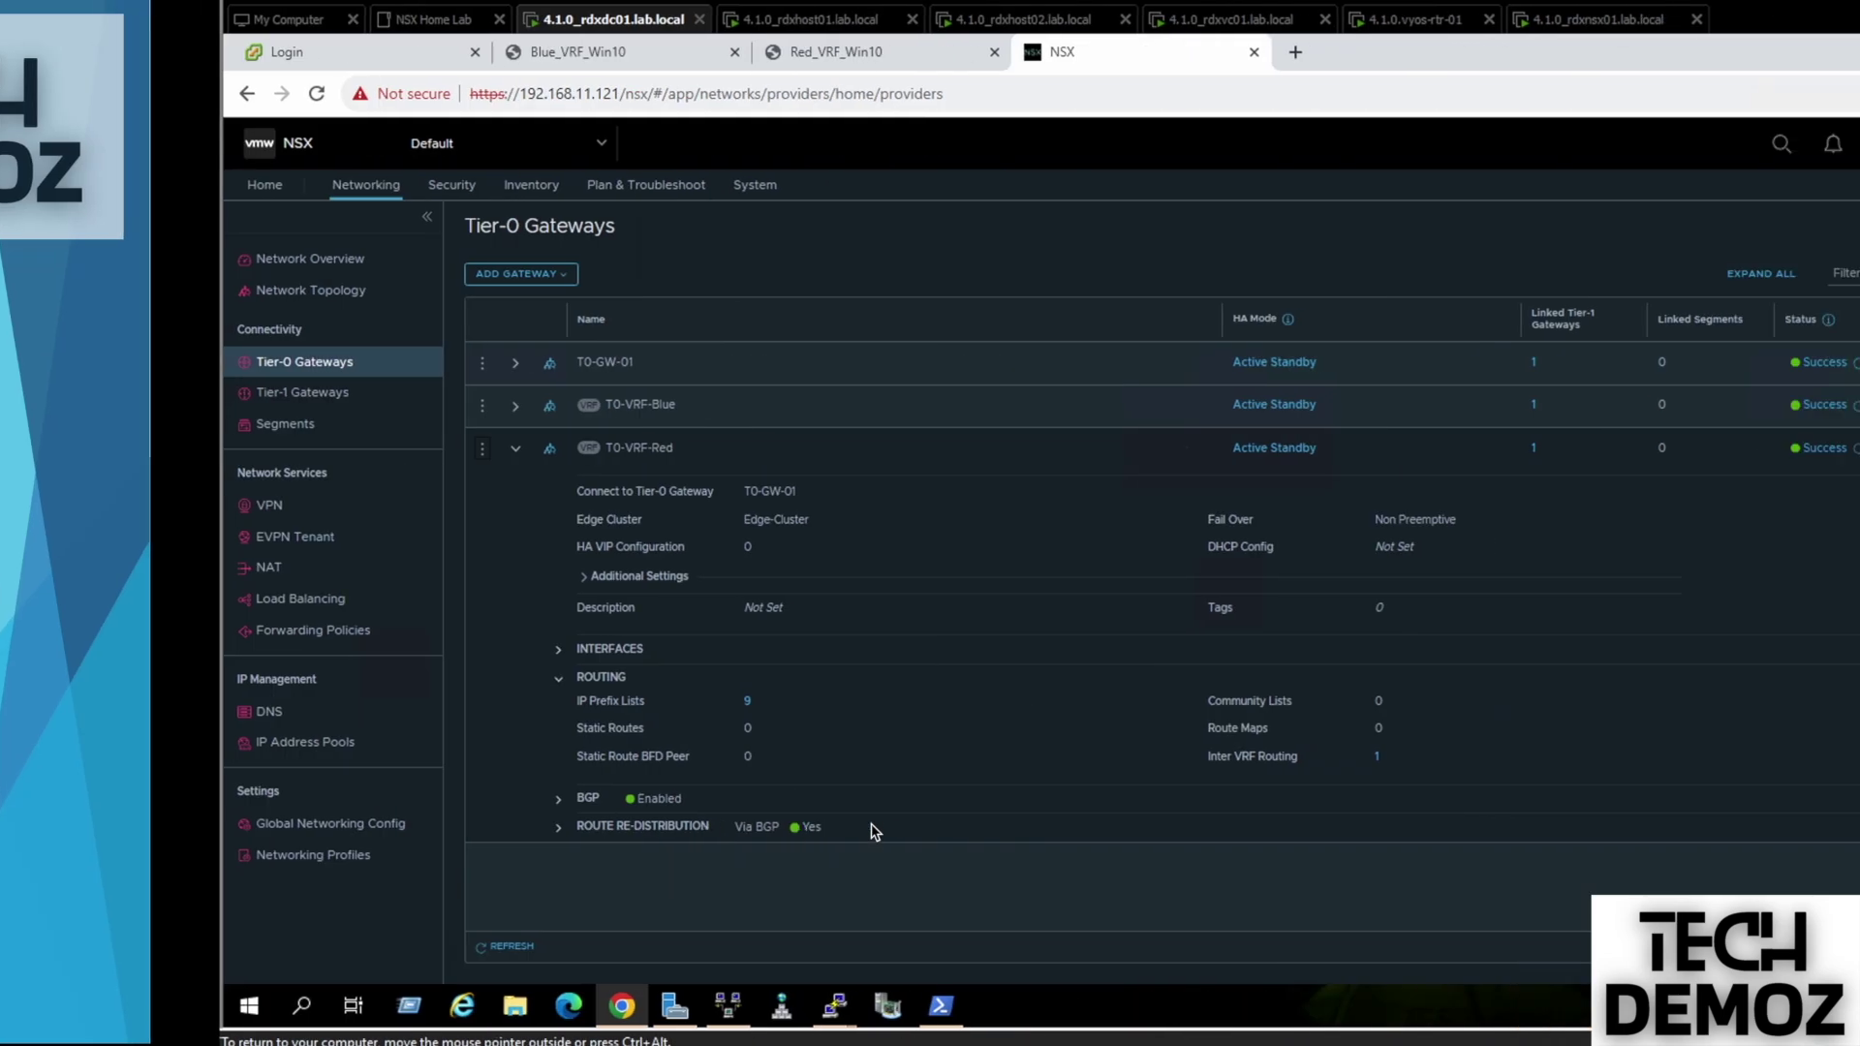
Switch to the Blue_VRF_Win10 console, move the ipconfig Command Prompt window beside the running ping and add blank prompt lines
click(587, 53)
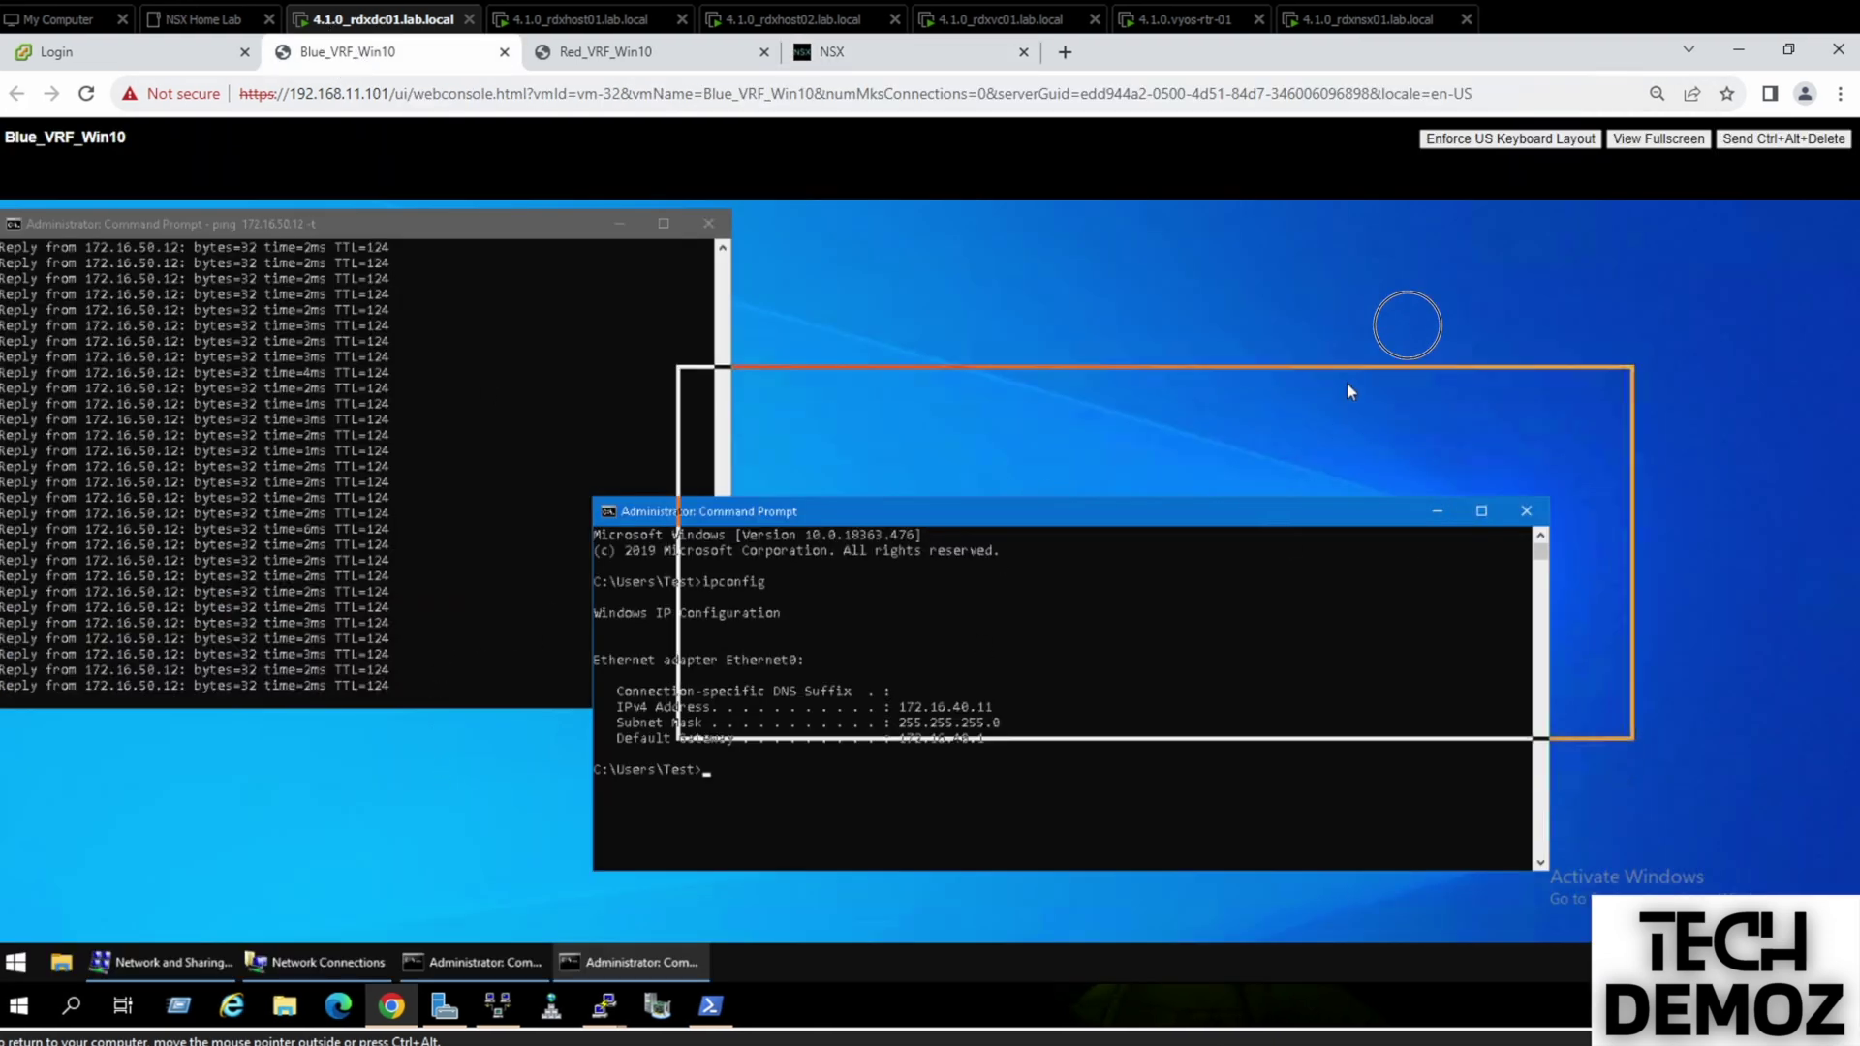
drag(1412, 319, 1400, 258)
click(1304, 395)
key(Return)
key(Return)
key(Return)
key(Return)
key(Return)
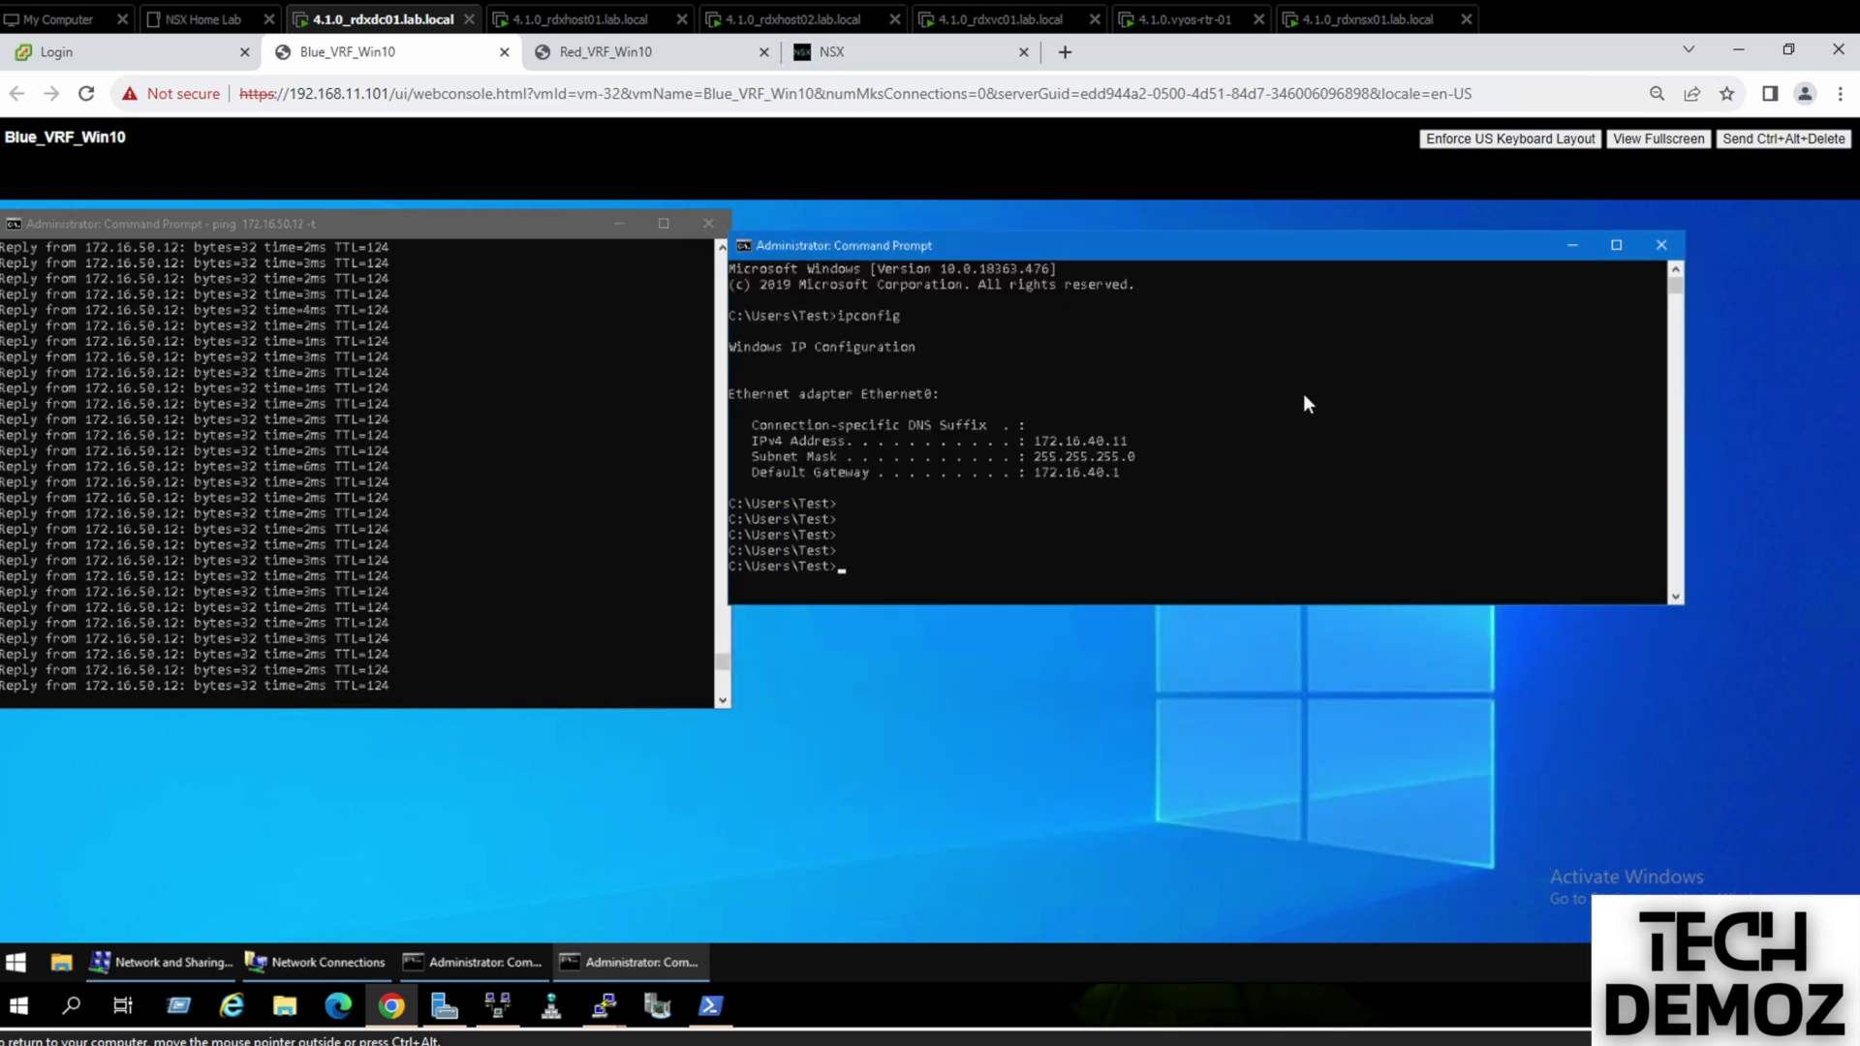
Start a continuous ping to 10.0.210.1 from the Blue VM
text(ping)
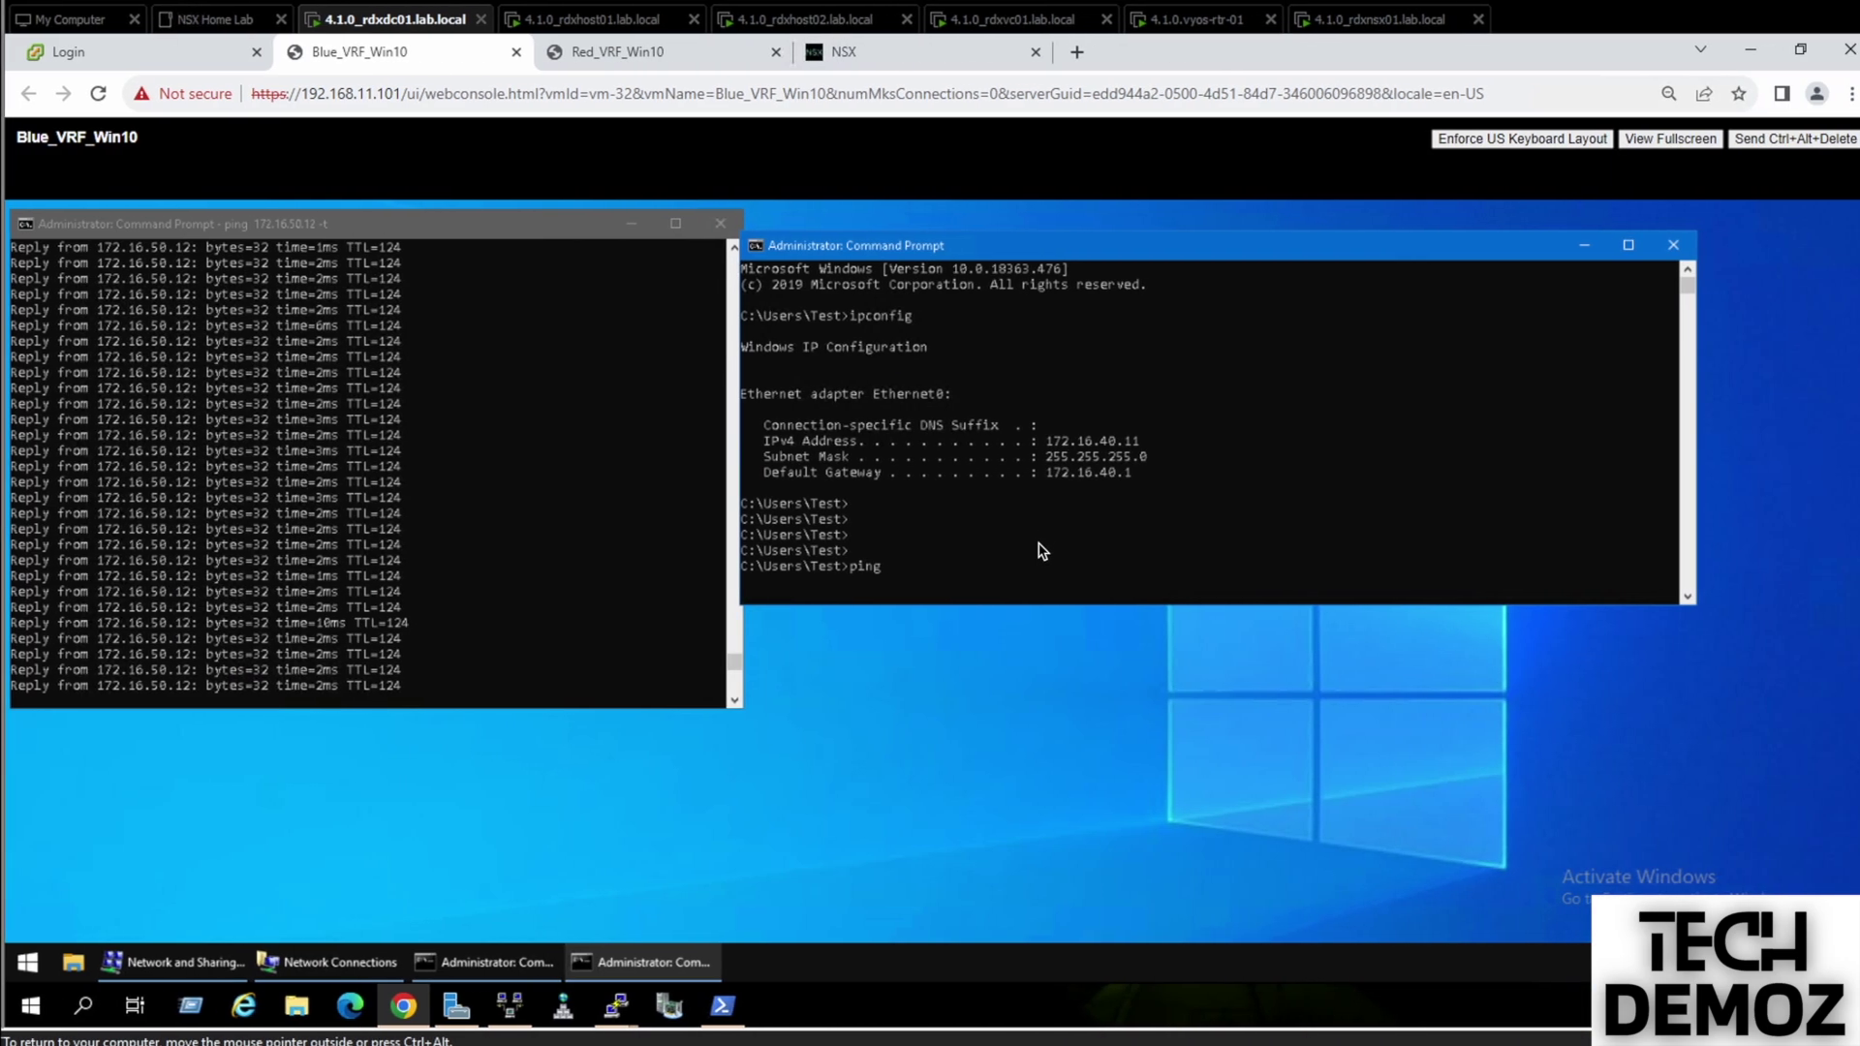
click(1005, 569)
text(10.0.)
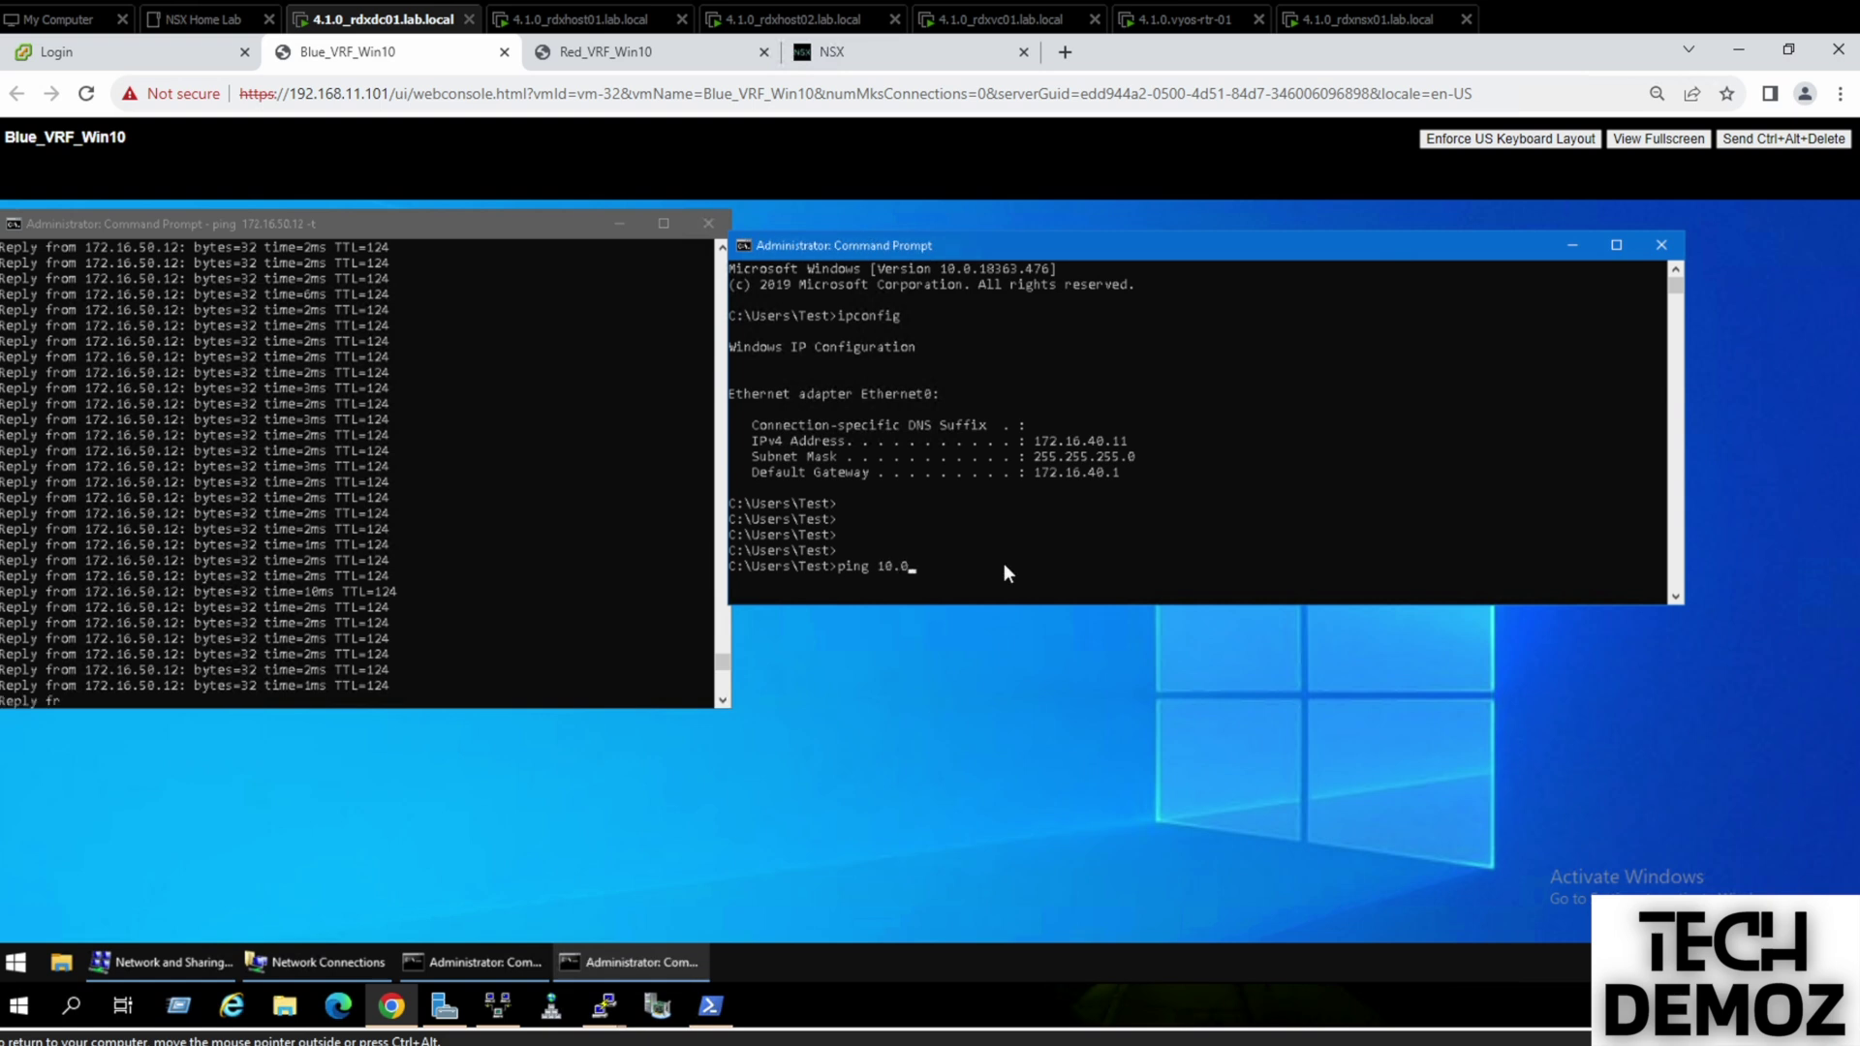
text(210.1 -t)
key(Return)
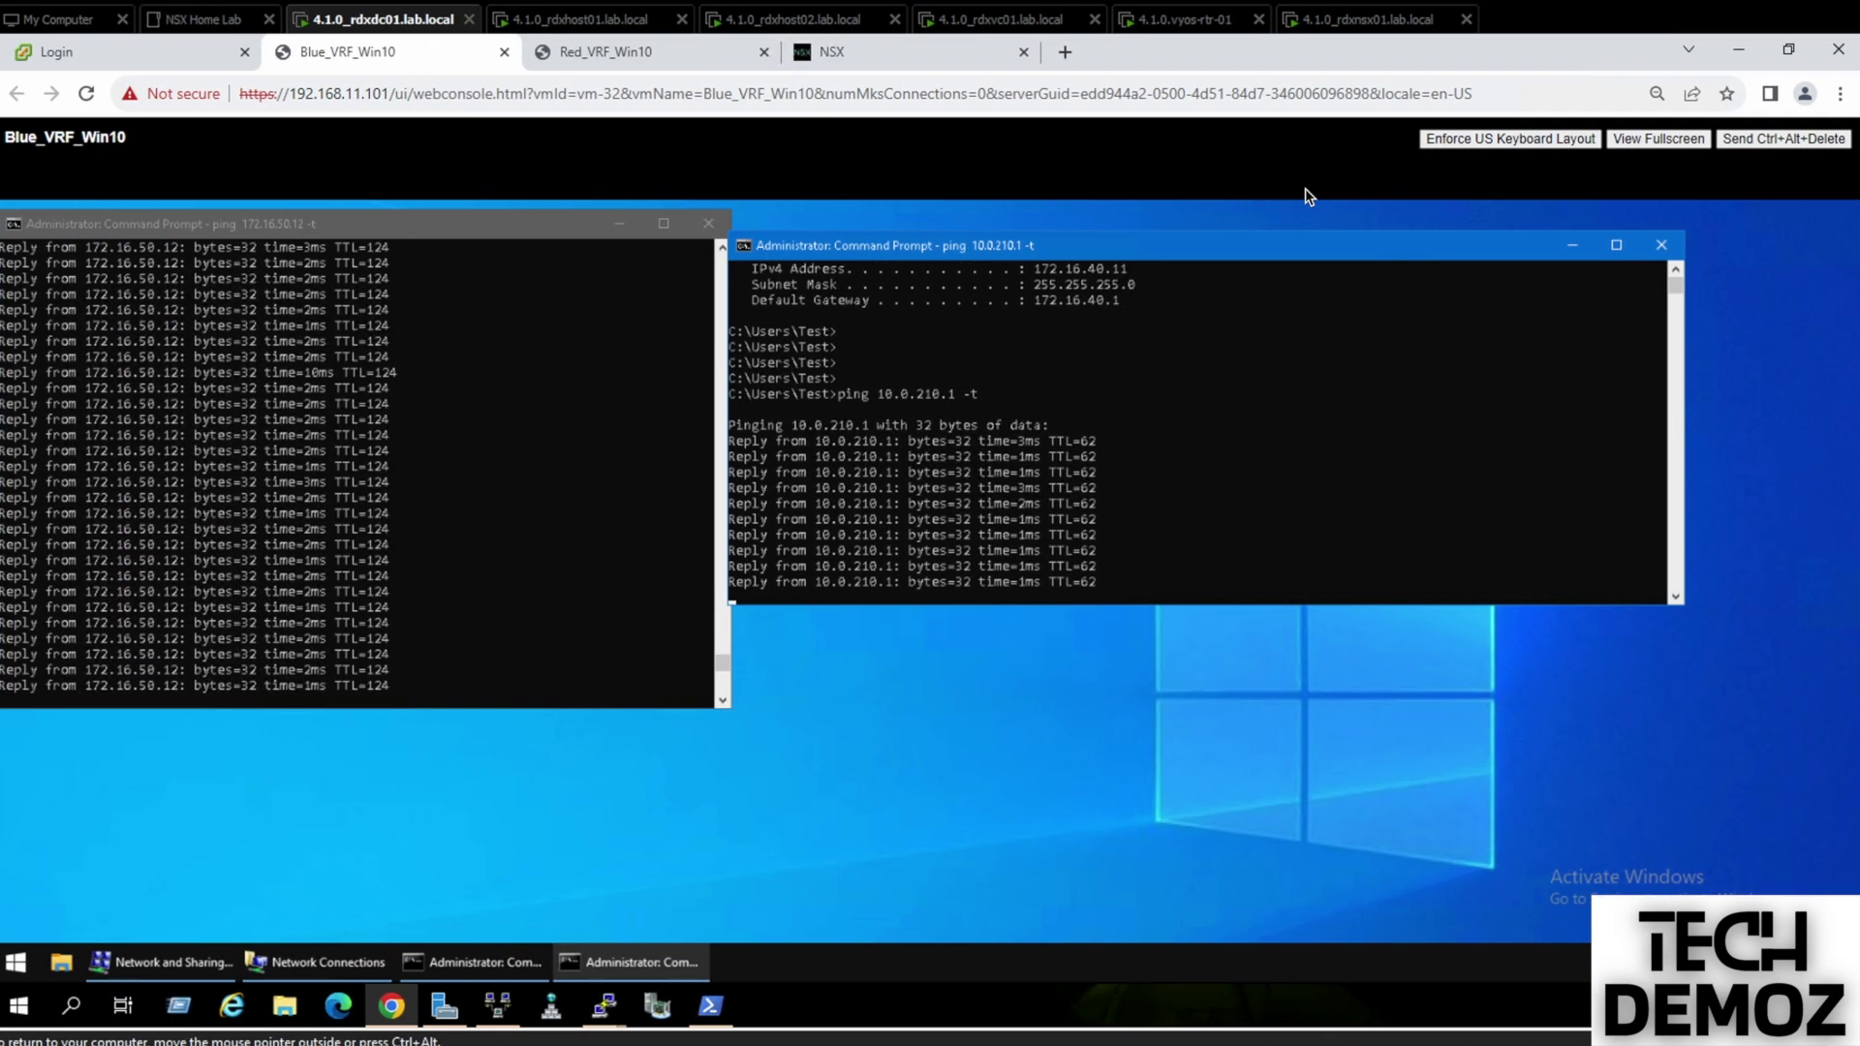
Stop the ping to 10.0.210.1 and start a continuous ping to 10.0.220.1 from the Blue VM
key(ctrl+c)
key(Up)
key(Left)
key(Left)
key(Left)
key(Left)
key(Left)
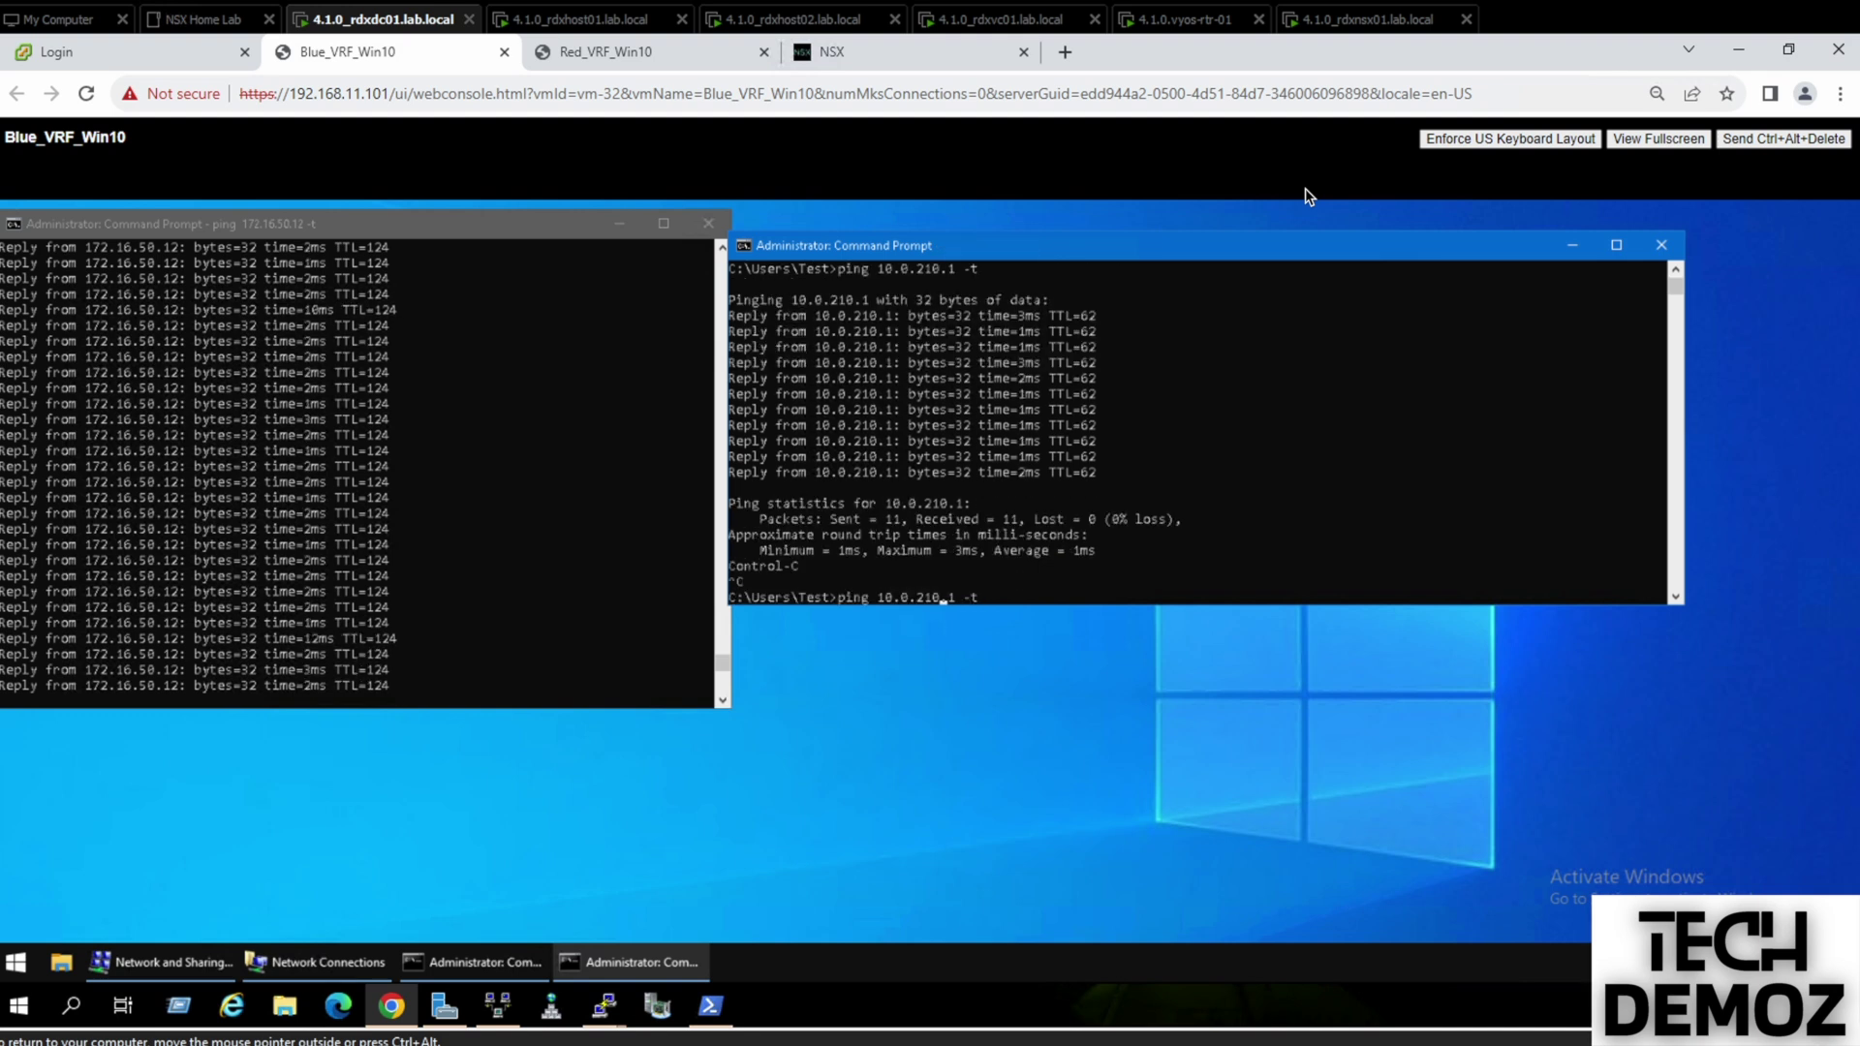
key(BackSpace)
text(2)
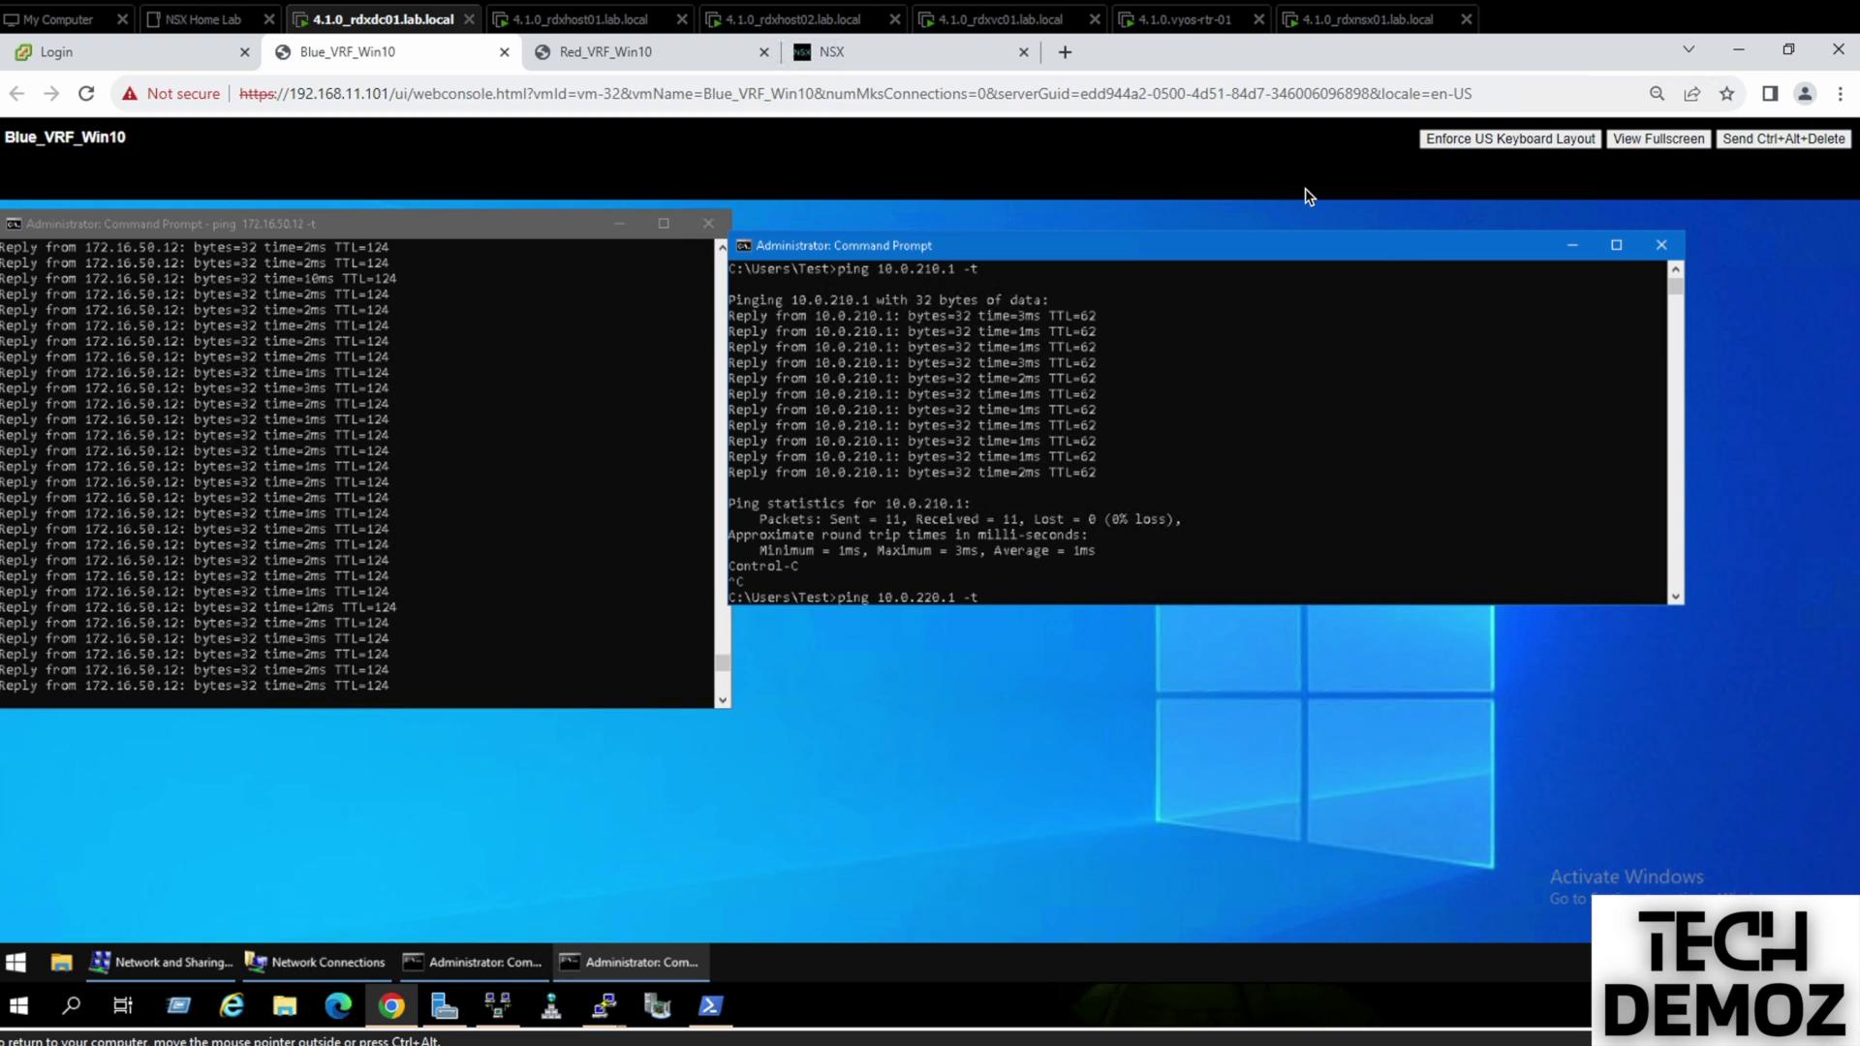
key(Return)
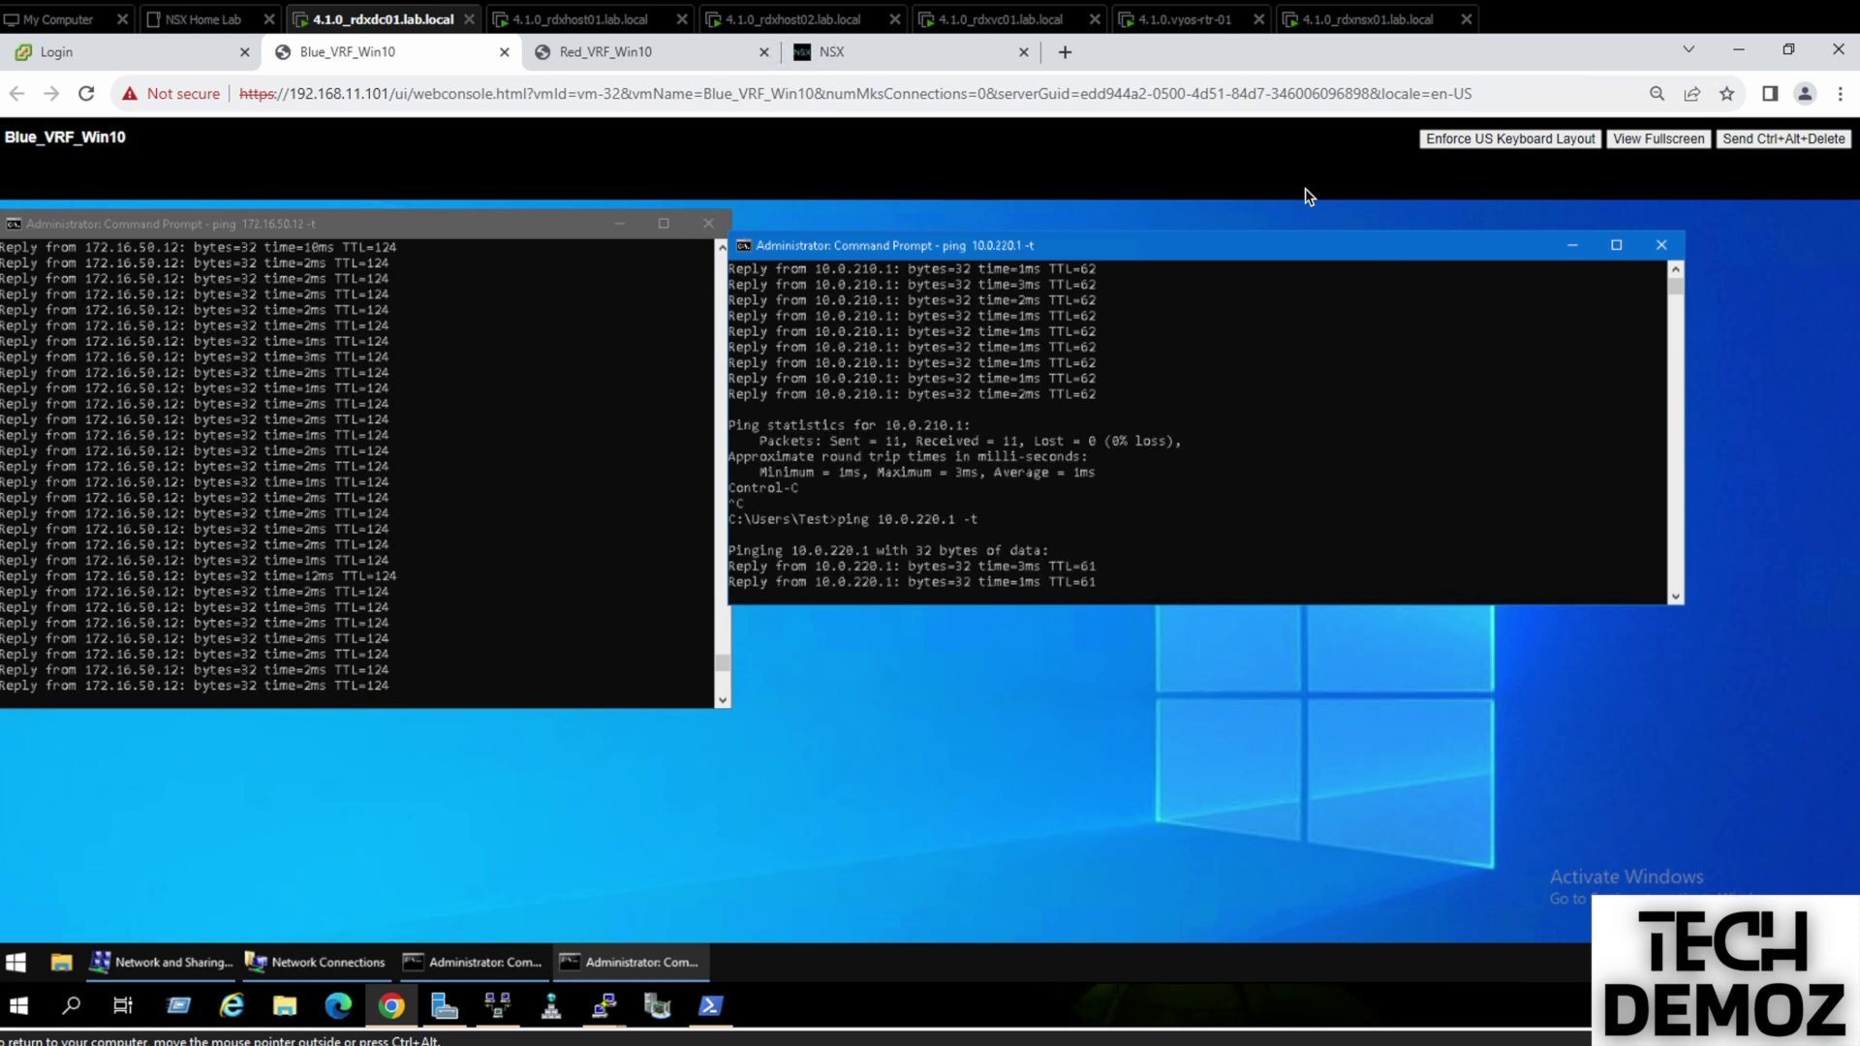
Switch to the Red_VRF_Win10 console, move the ipconfig Command Prompt window away from the running ping and add blank prompt lines
click(606, 52)
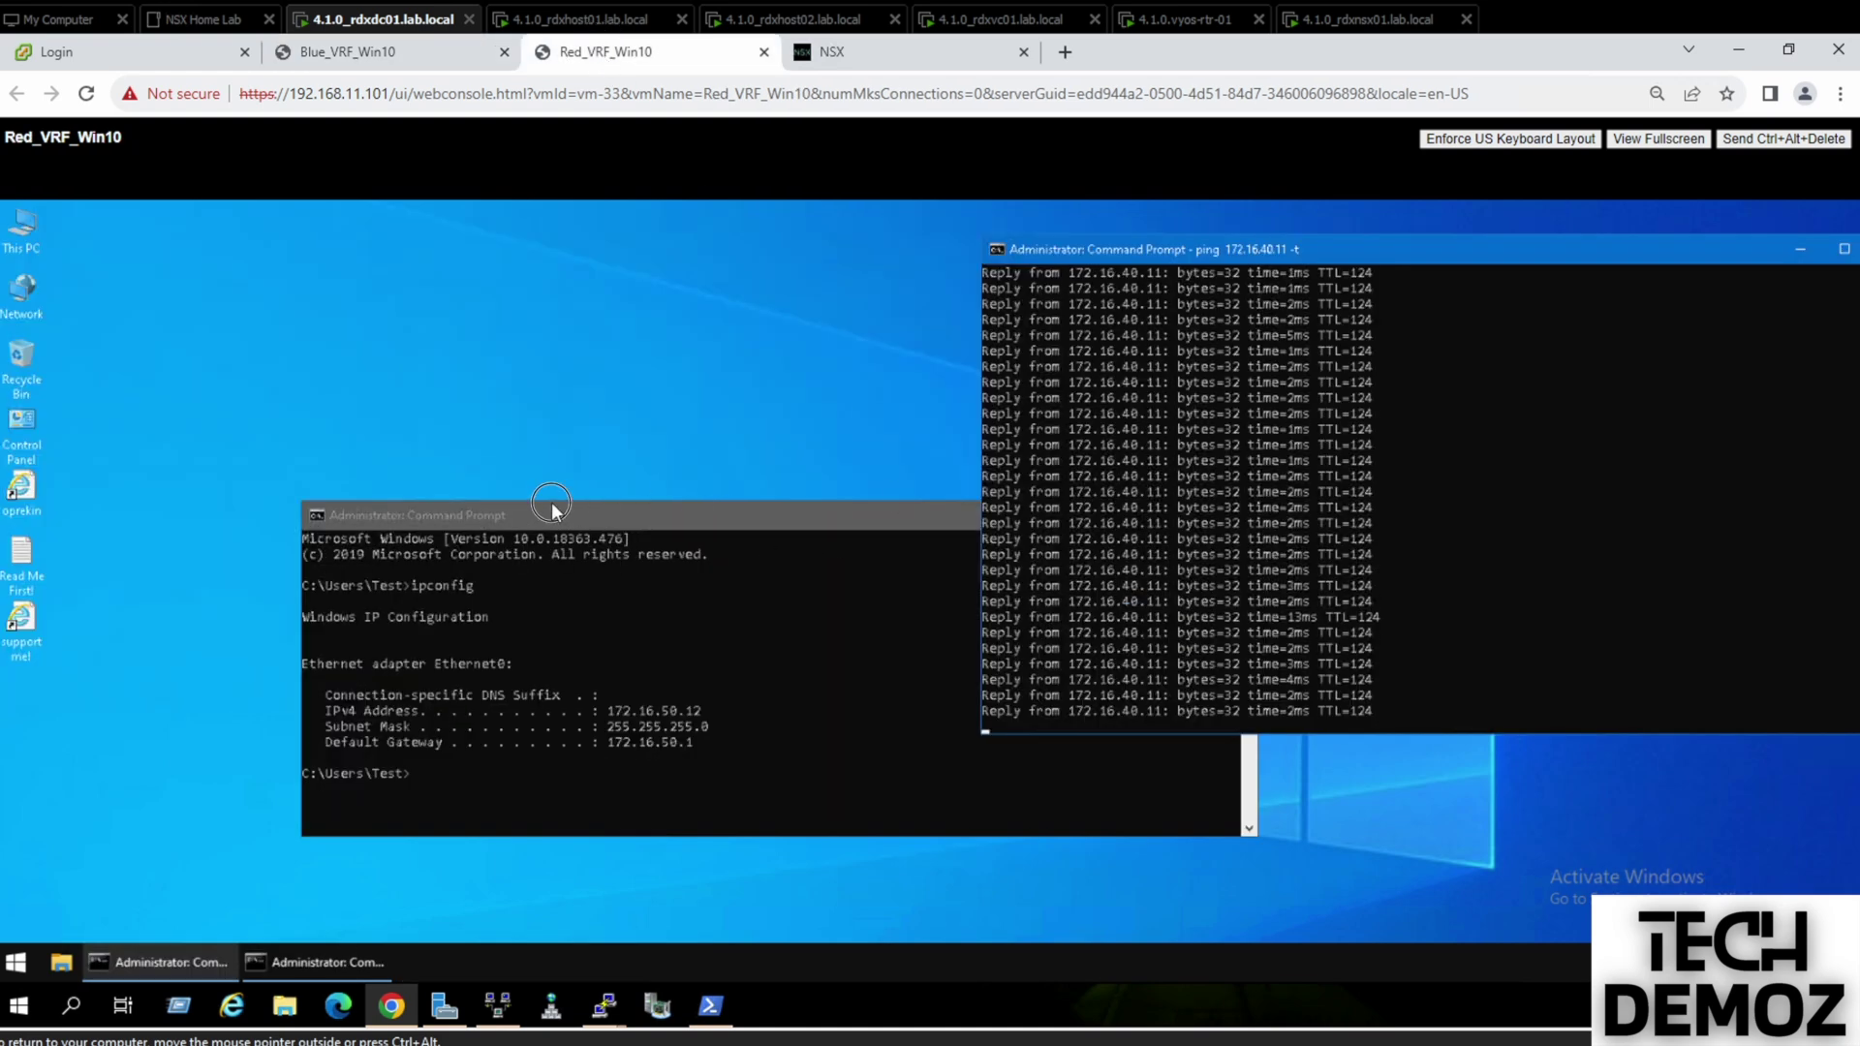
click(520, 496)
drag(519, 497, 526, 496)
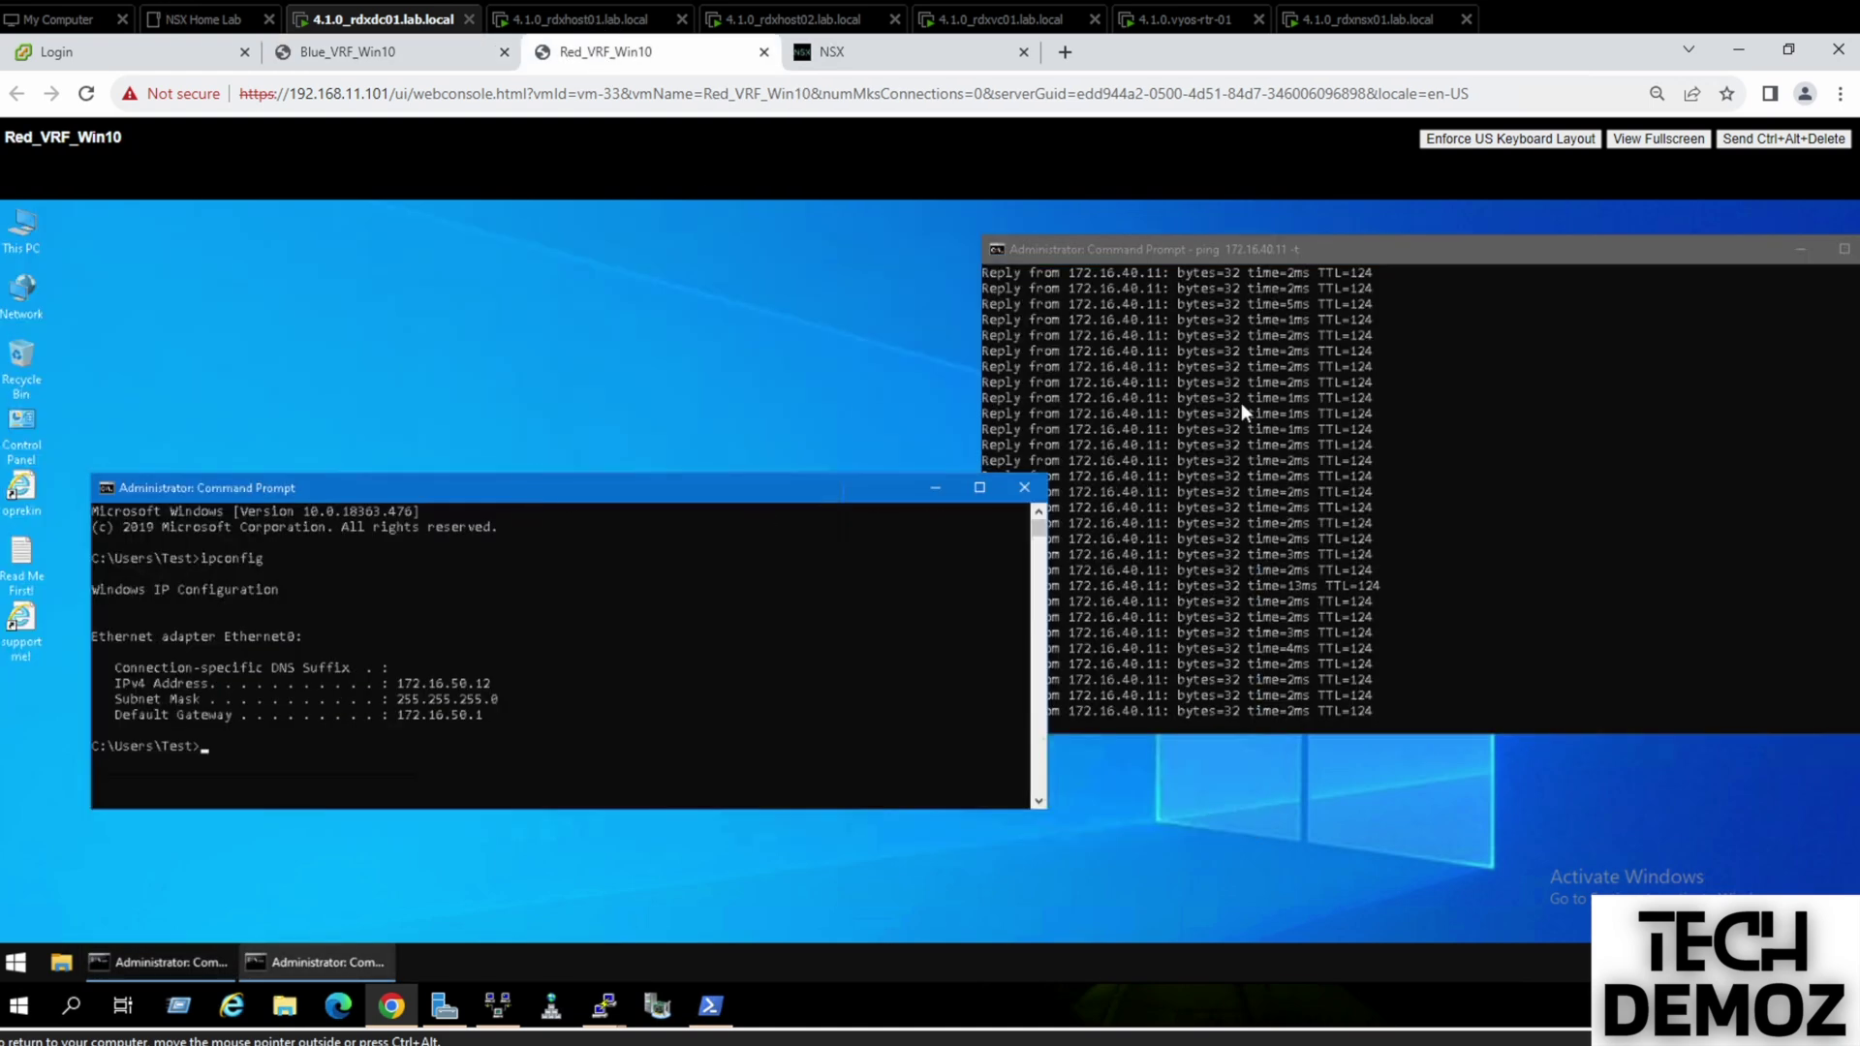
key(Return)
key(Return)
key(Return)
Ping 10.0.220.1 from the Red VM
text(p)
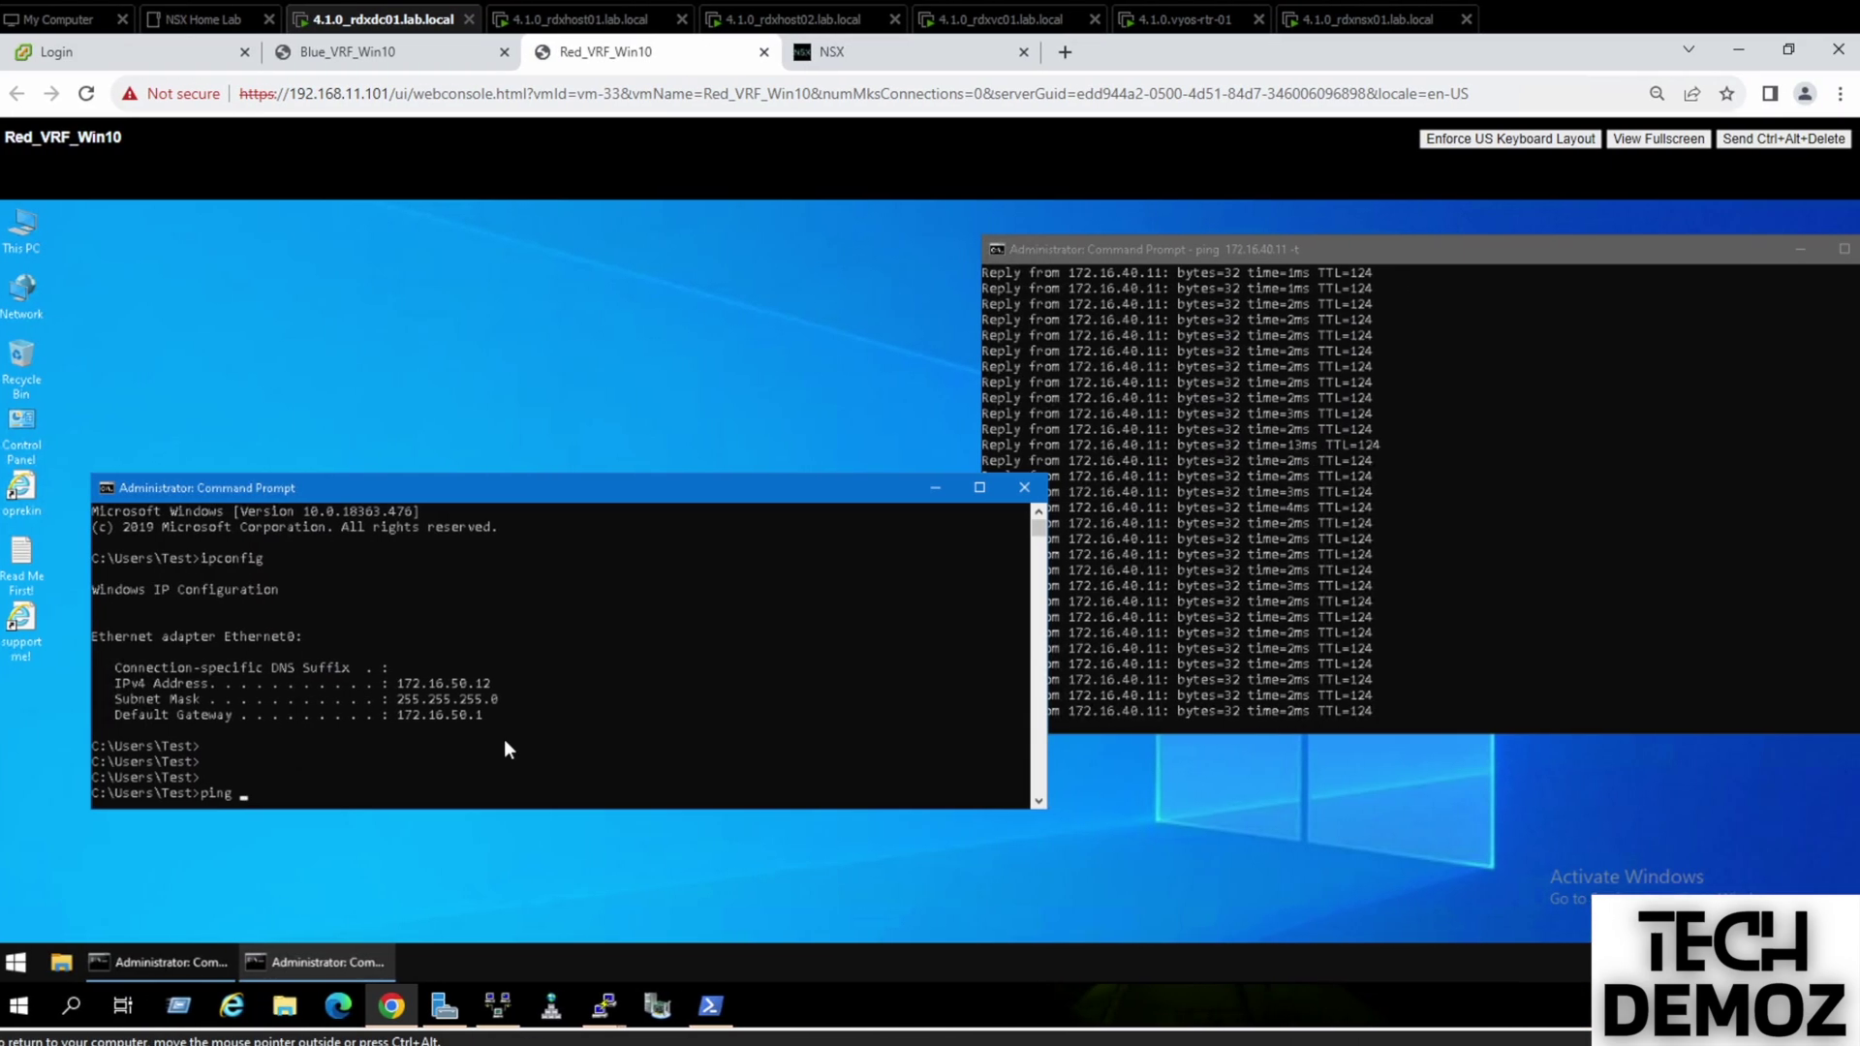
text(10.0.220.)
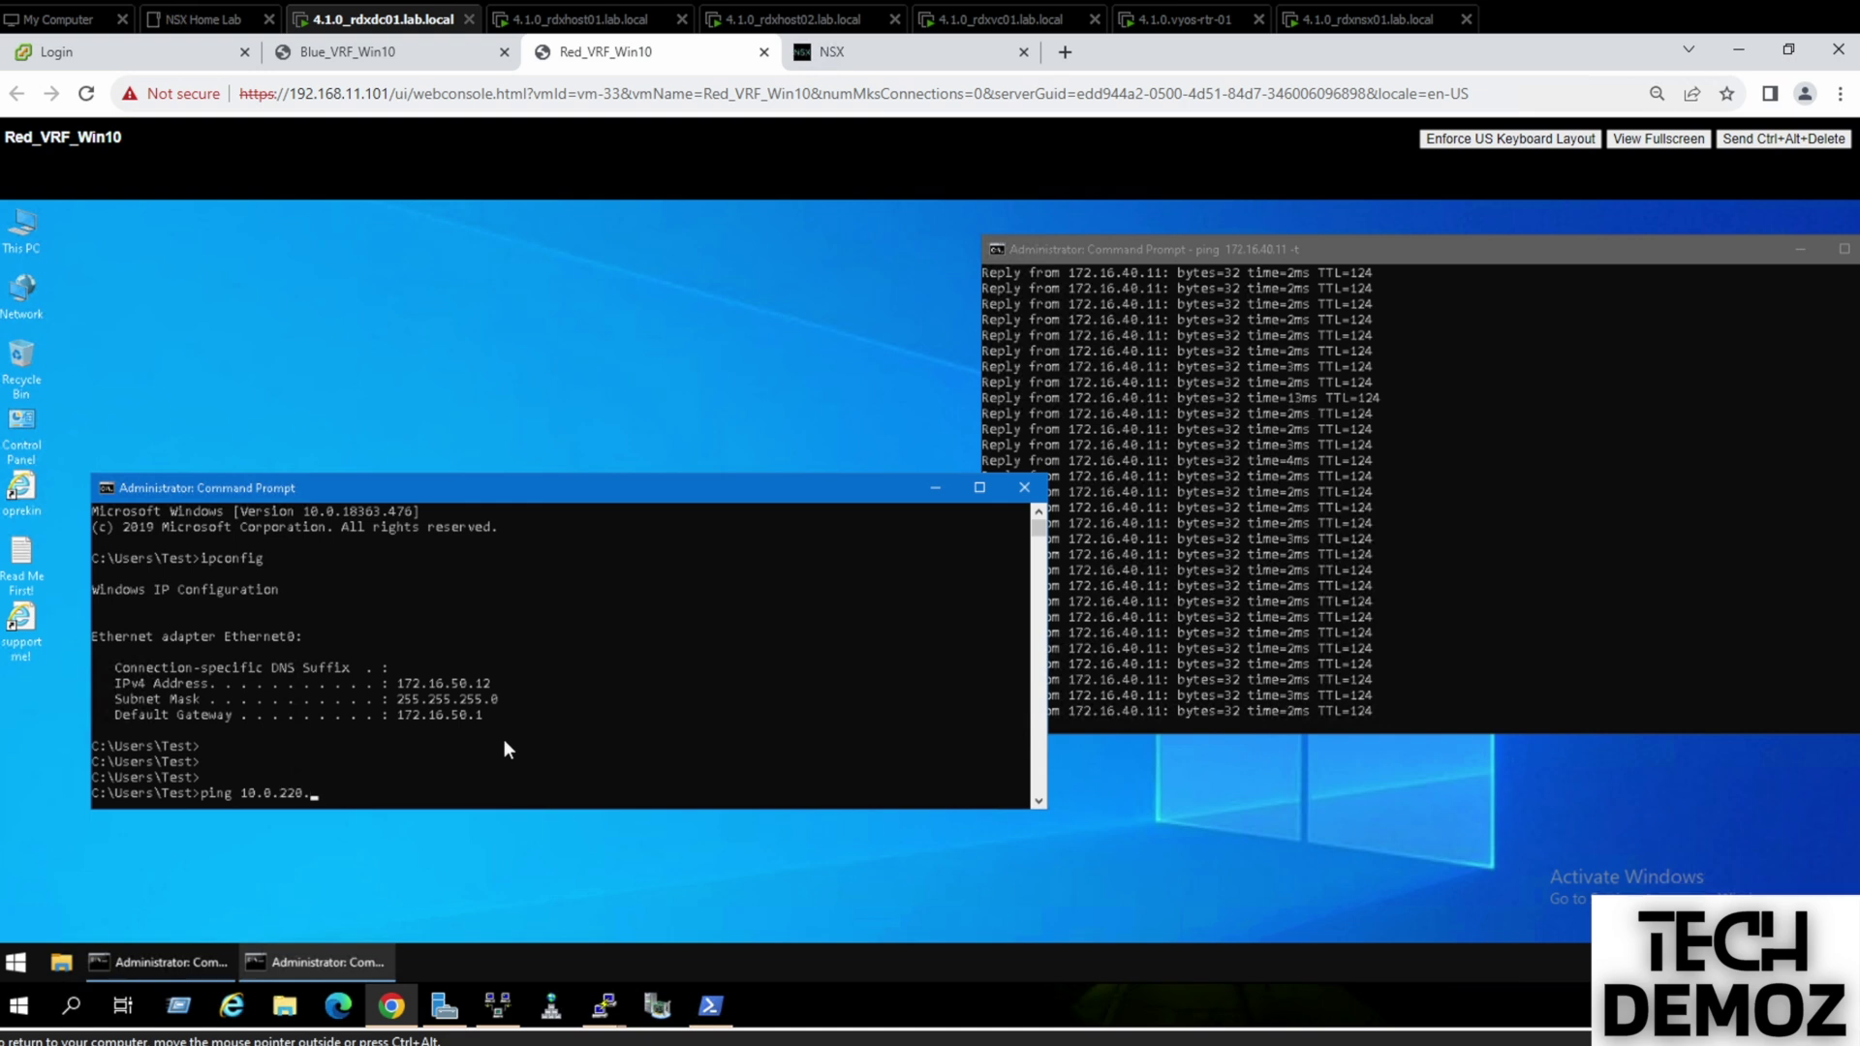
text(1)
key(Return)
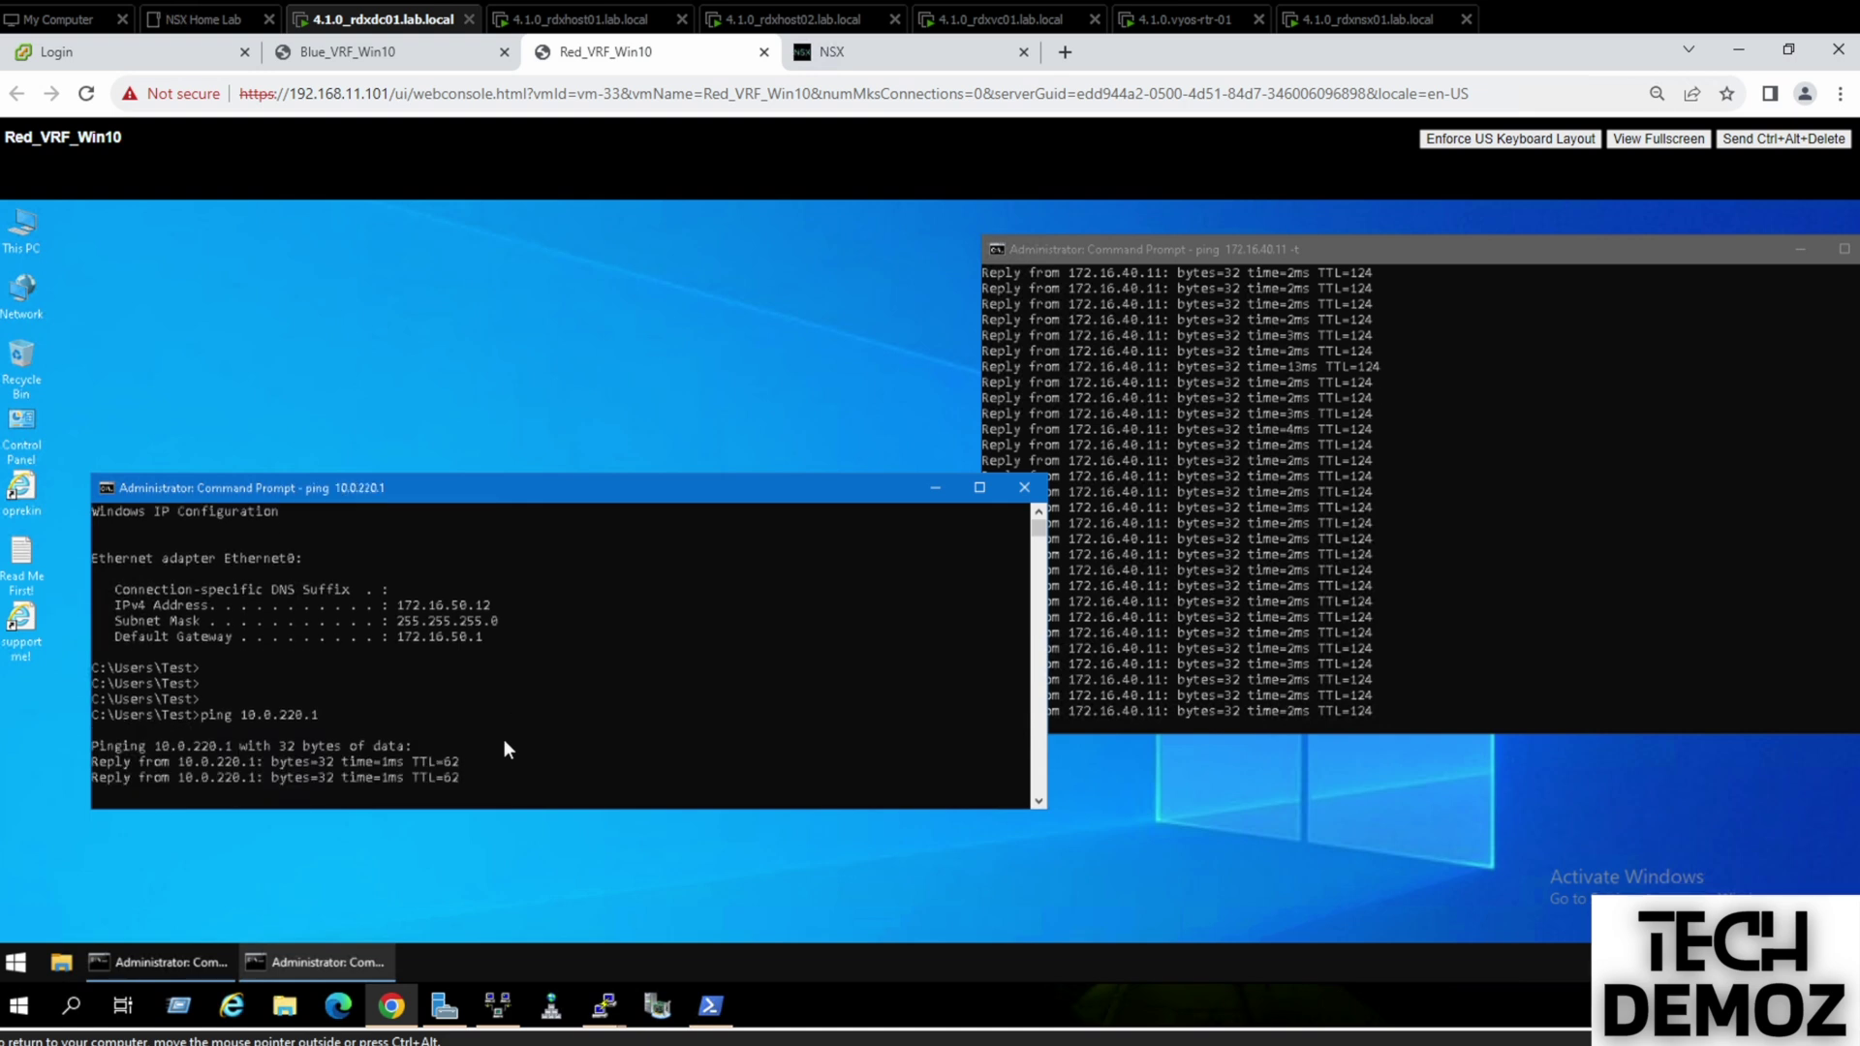
Ping 10.0.210.1 from the Red VM
key(Up)
key(Left)
key(Left)
key(Left)
key(BackSpace)
text(1)
key(Return)
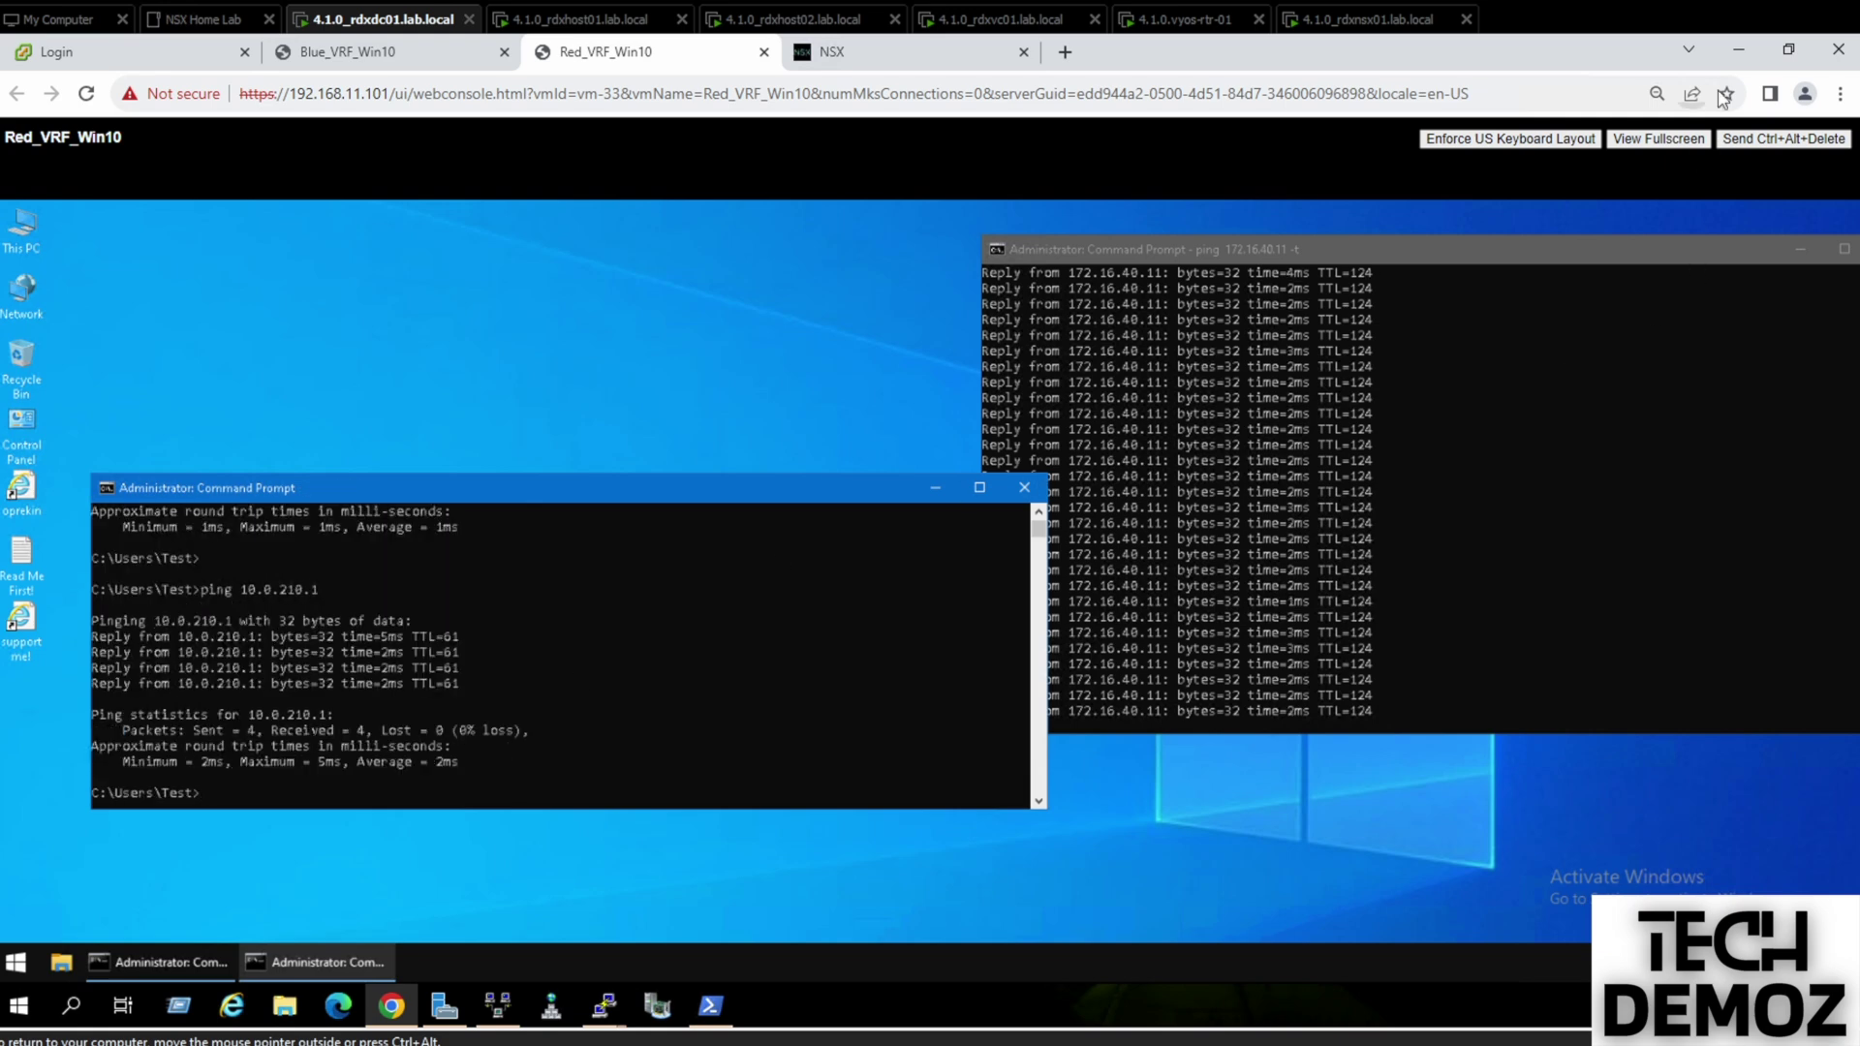
Switch to the PuTTY sessions, run get route in the tier0_vrf_sr[28] session and check its BGP entries
click(1739, 50)
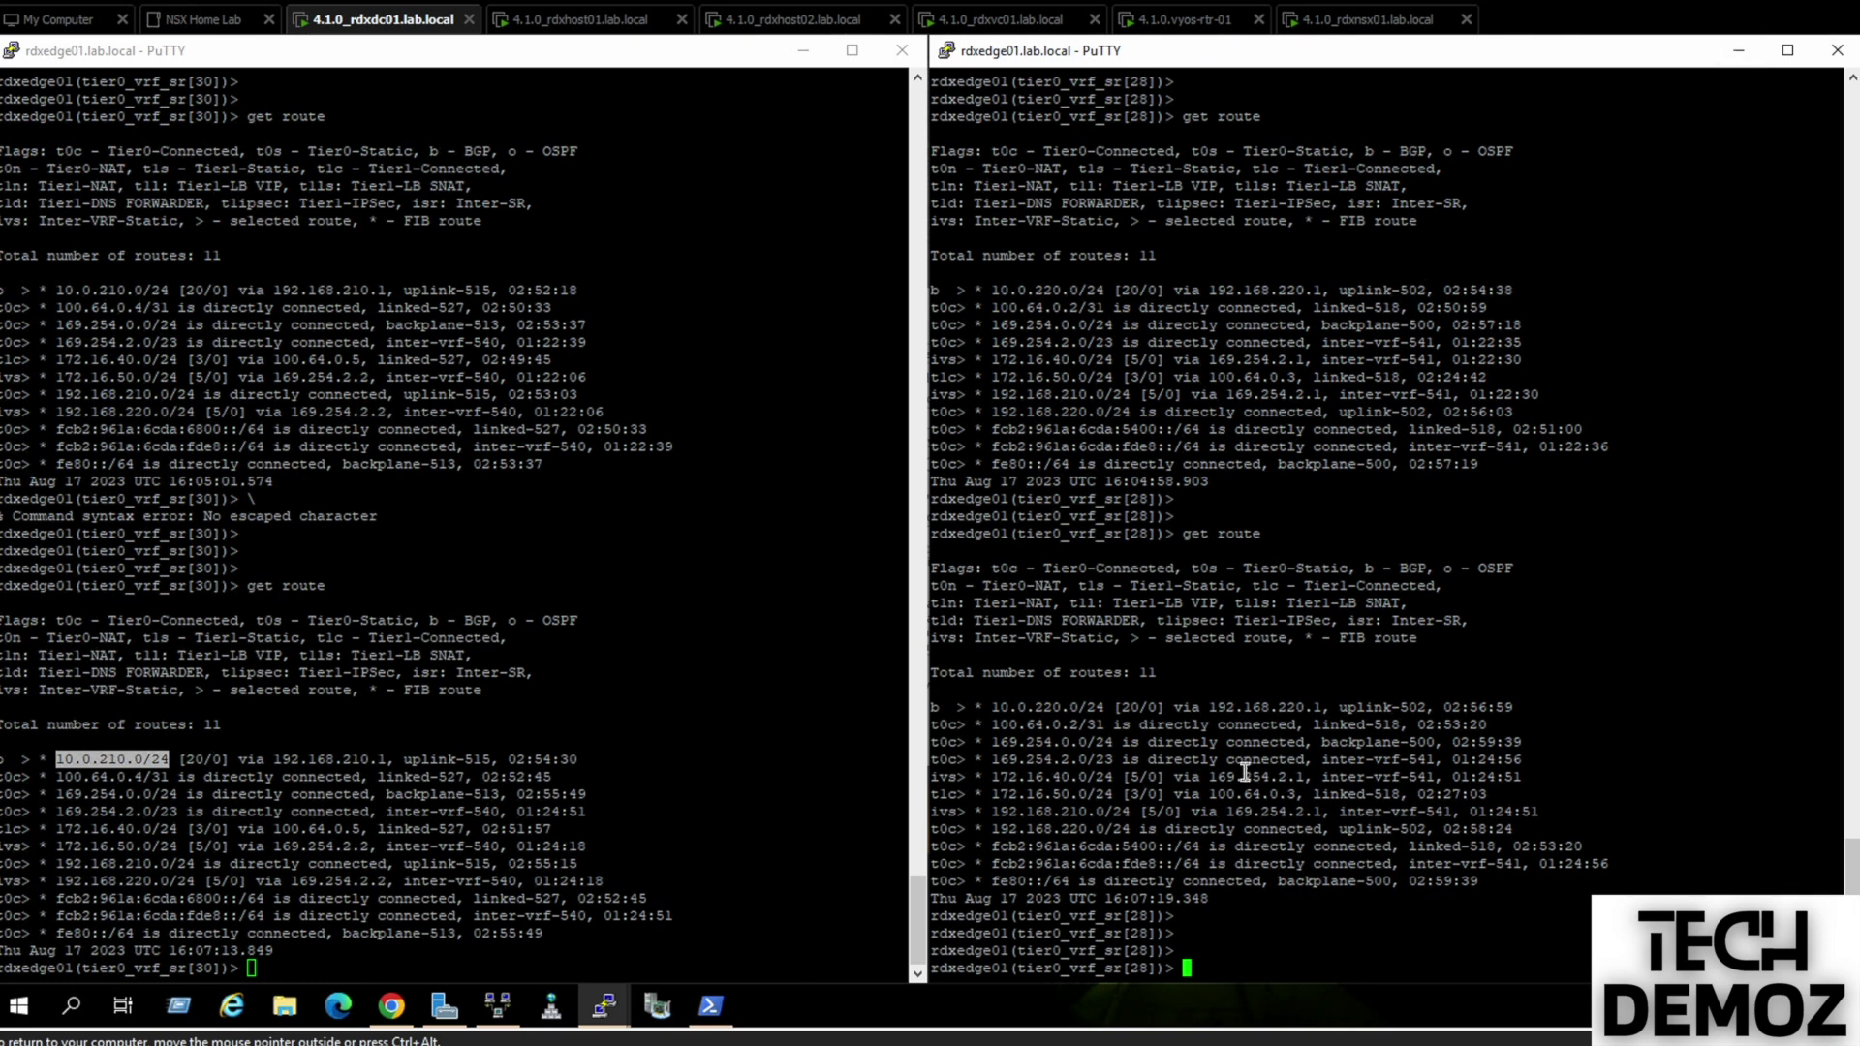
key(Return)
key(Return)
key(Return)
key(Return)
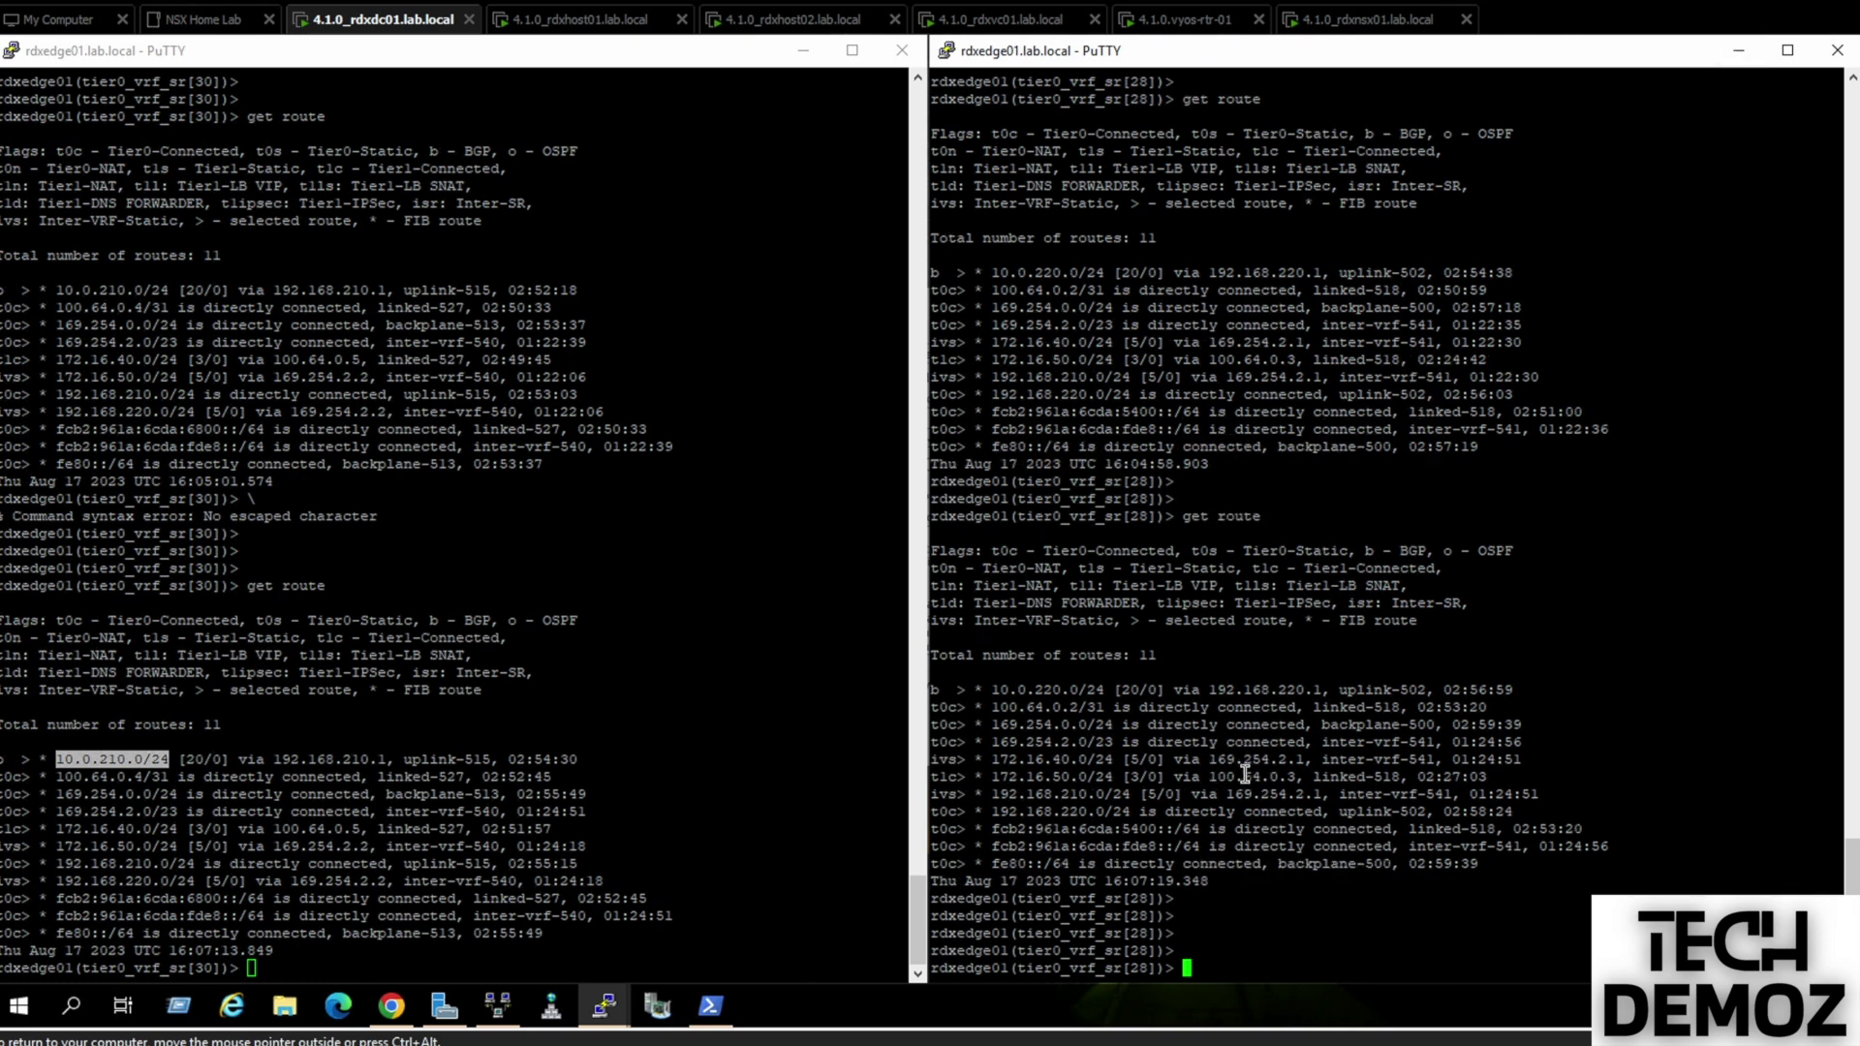
key(Up)
key(Return)
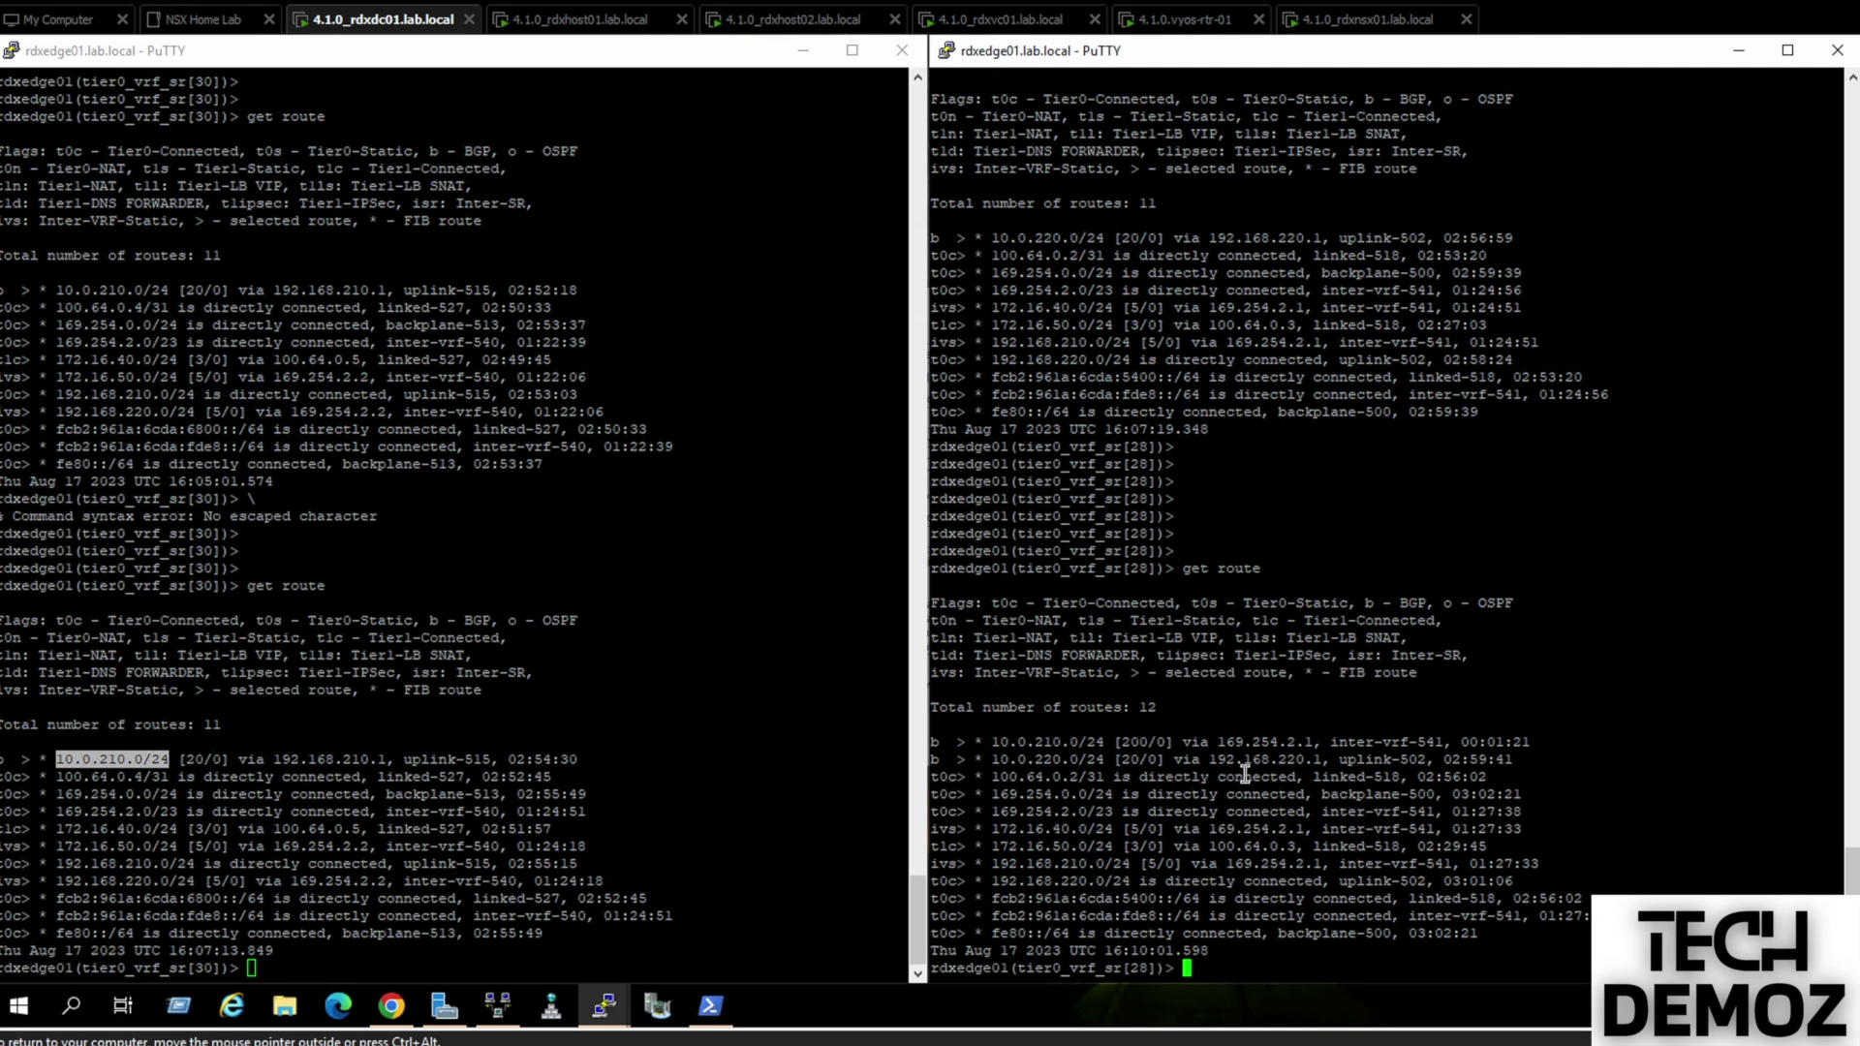
double_click(1027, 741)
click(1026, 757)
Run get route again in the tier0_vrf_sr[30] session after a few blank prompt lines
click(440, 897)
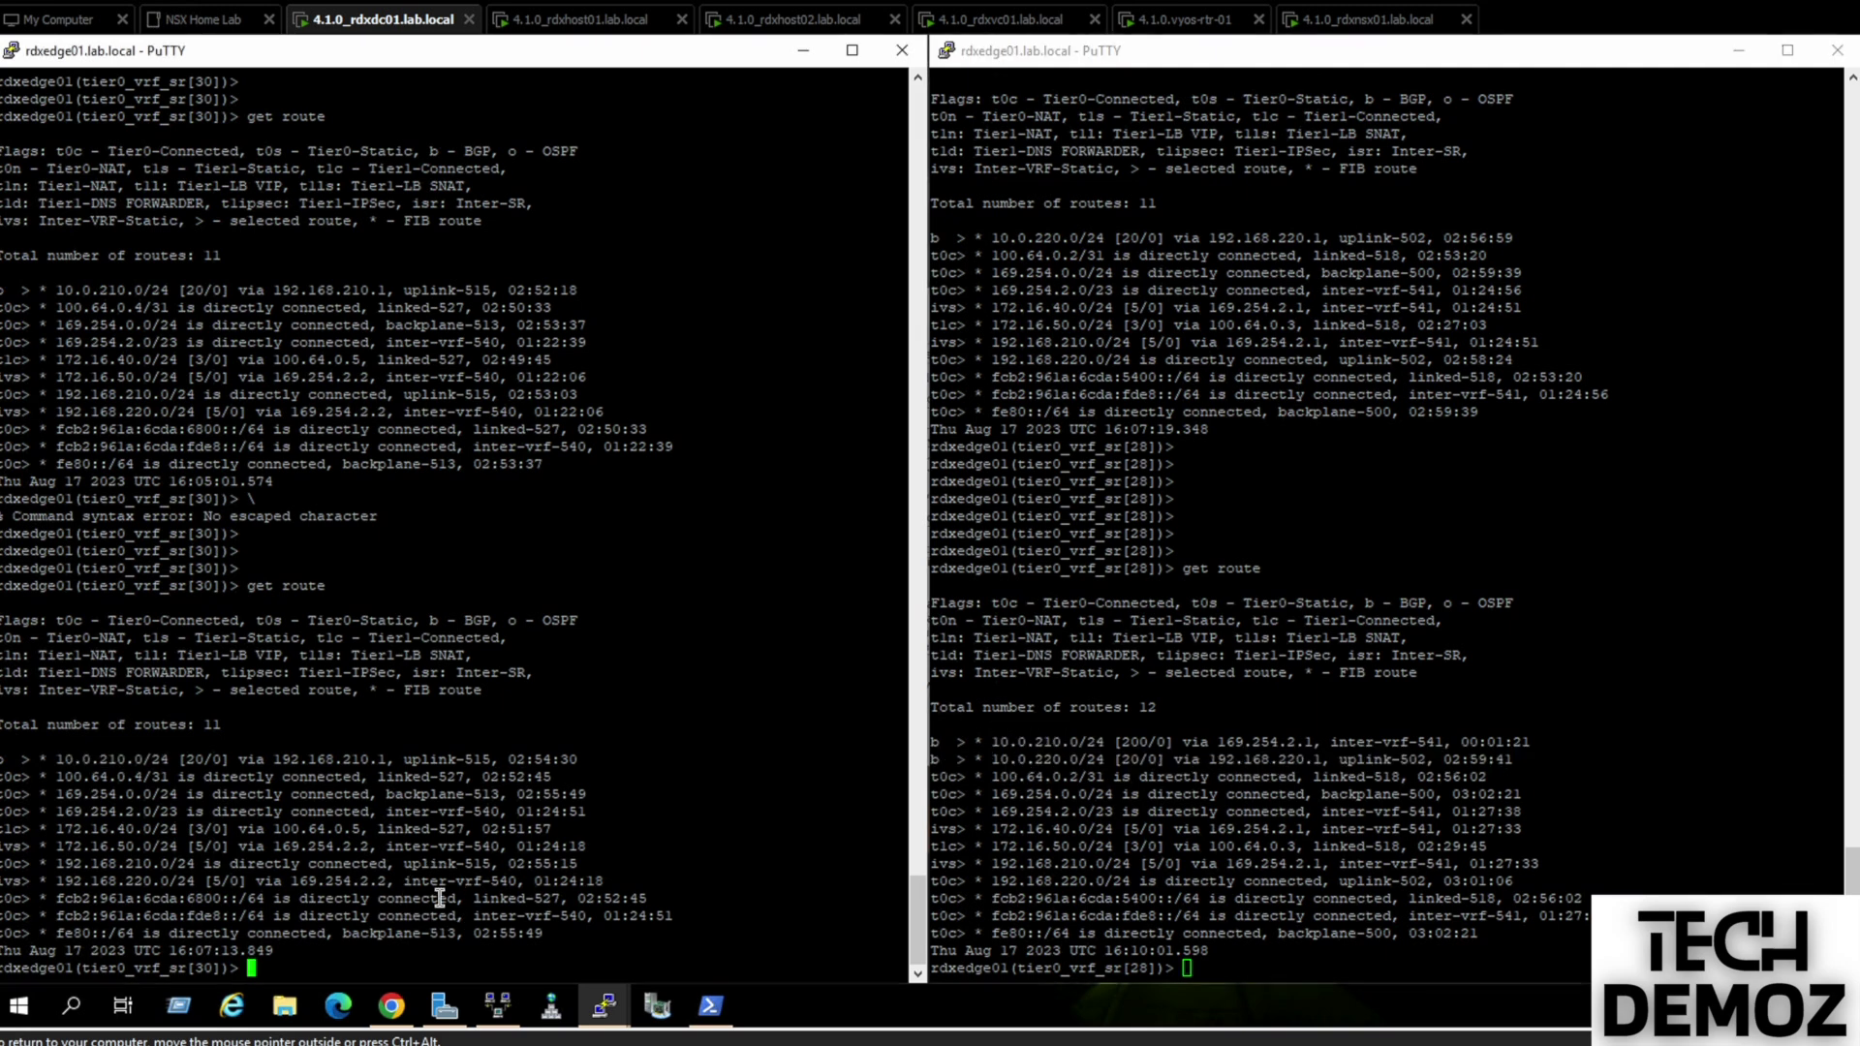
key(Return)
key(Return)
key(Return)
text(get route)
key(Return)
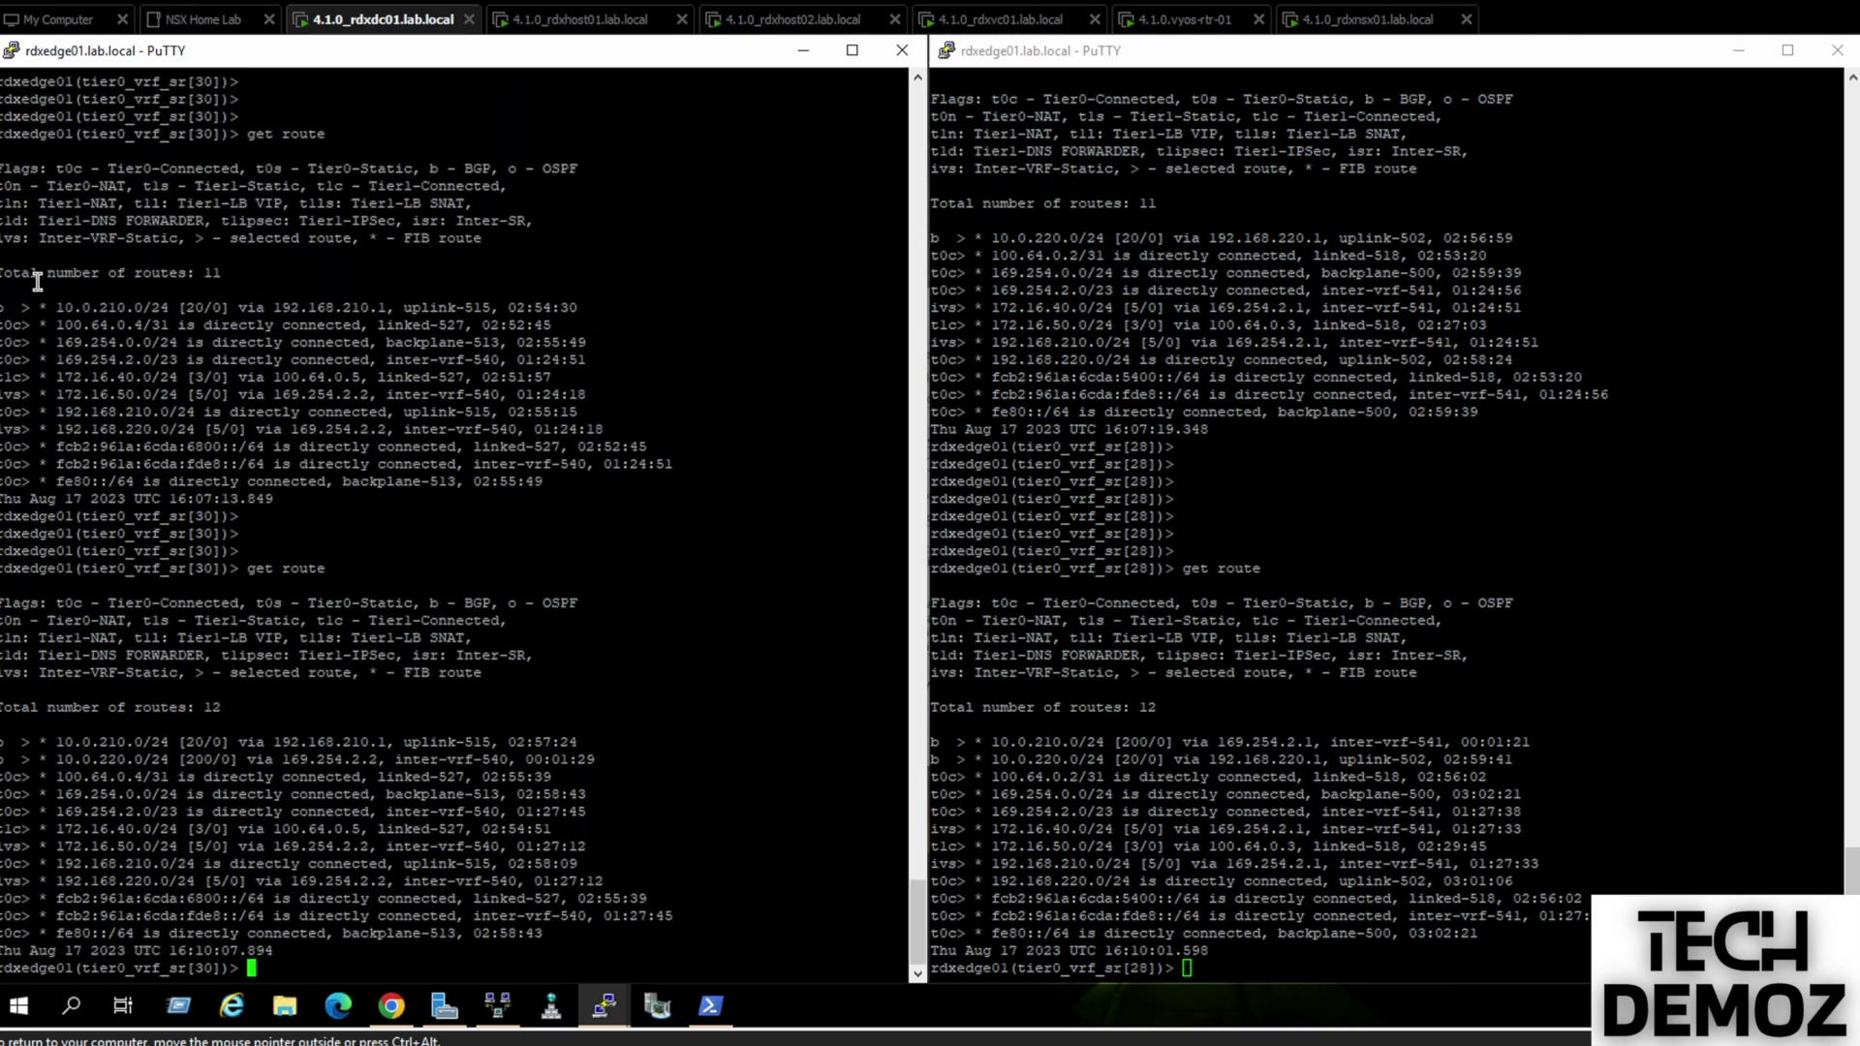
Compare the earlier and latest routes in the tier0_vrf_sr[30] session, and highlight the 10.0.210.0/24 and 10.0.220.0/24 BGP routes in both sessions
drag(60, 308, 465, 342)
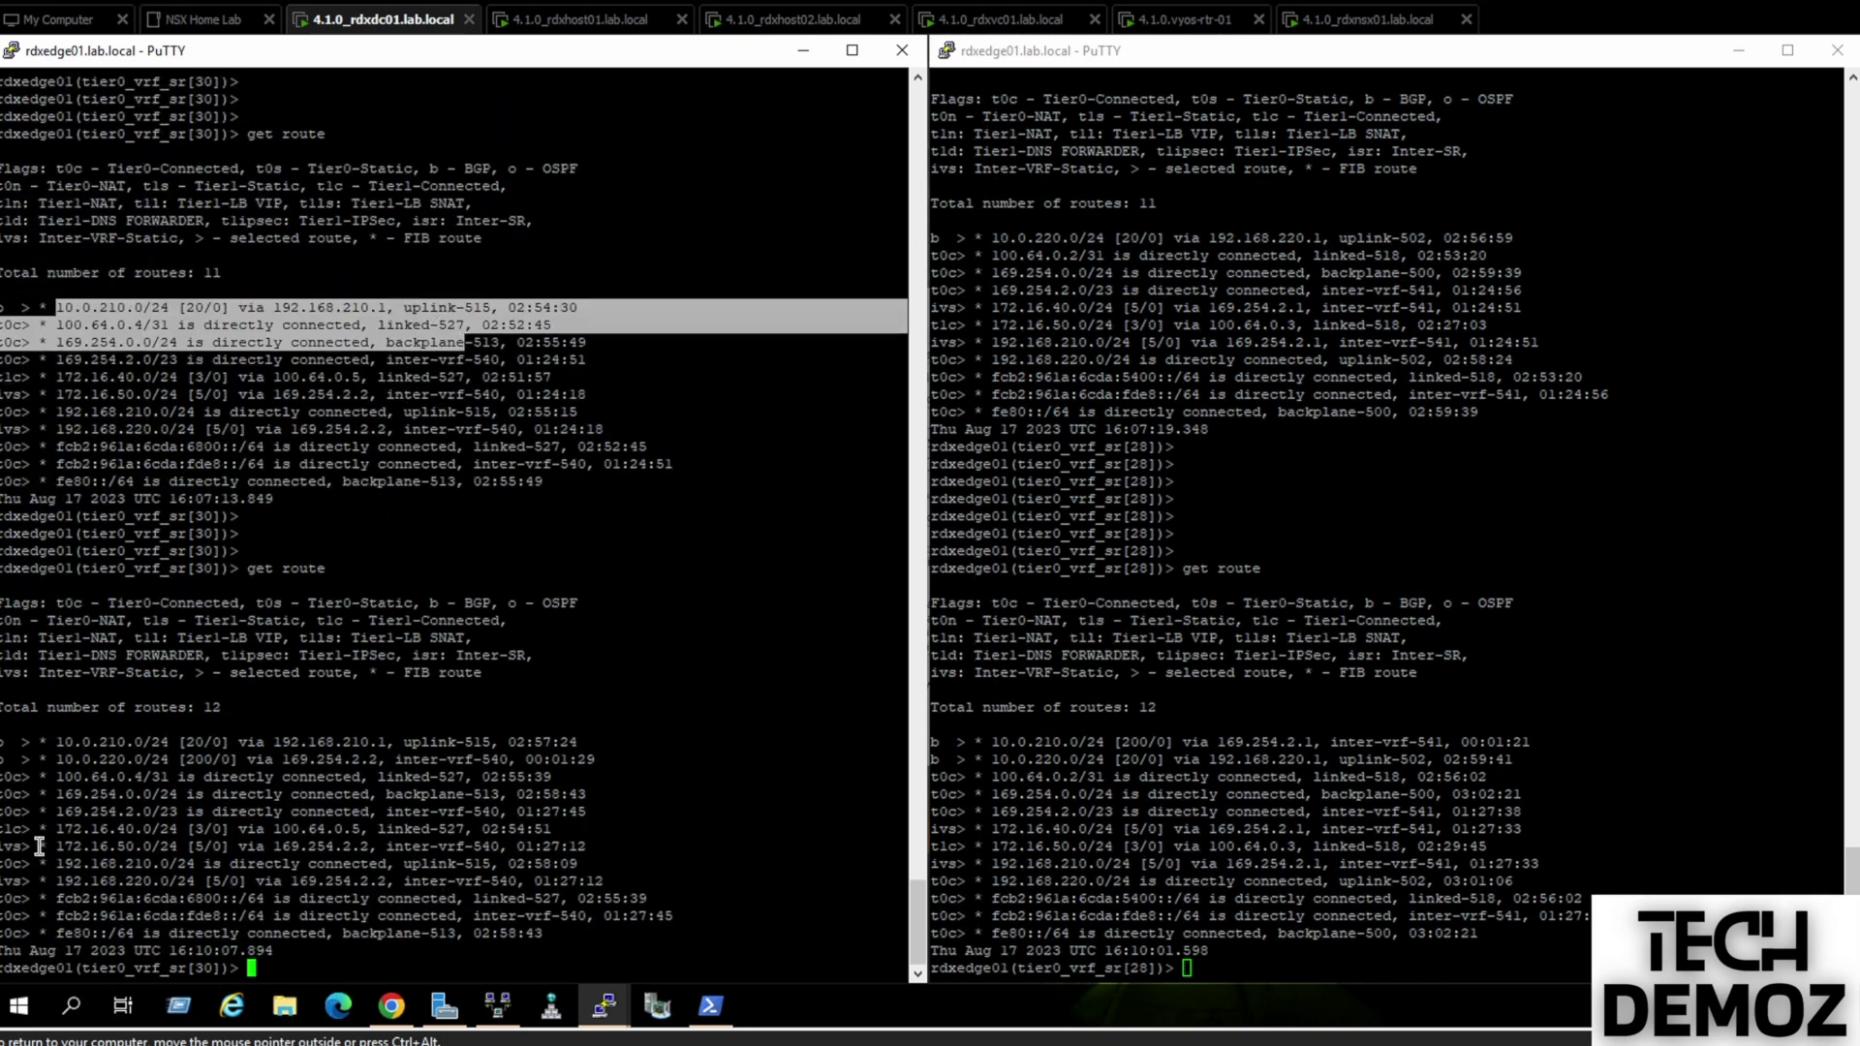
drag(597, 759, 13, 728)
click(1530, 758)
drag(1530, 758, 923, 736)
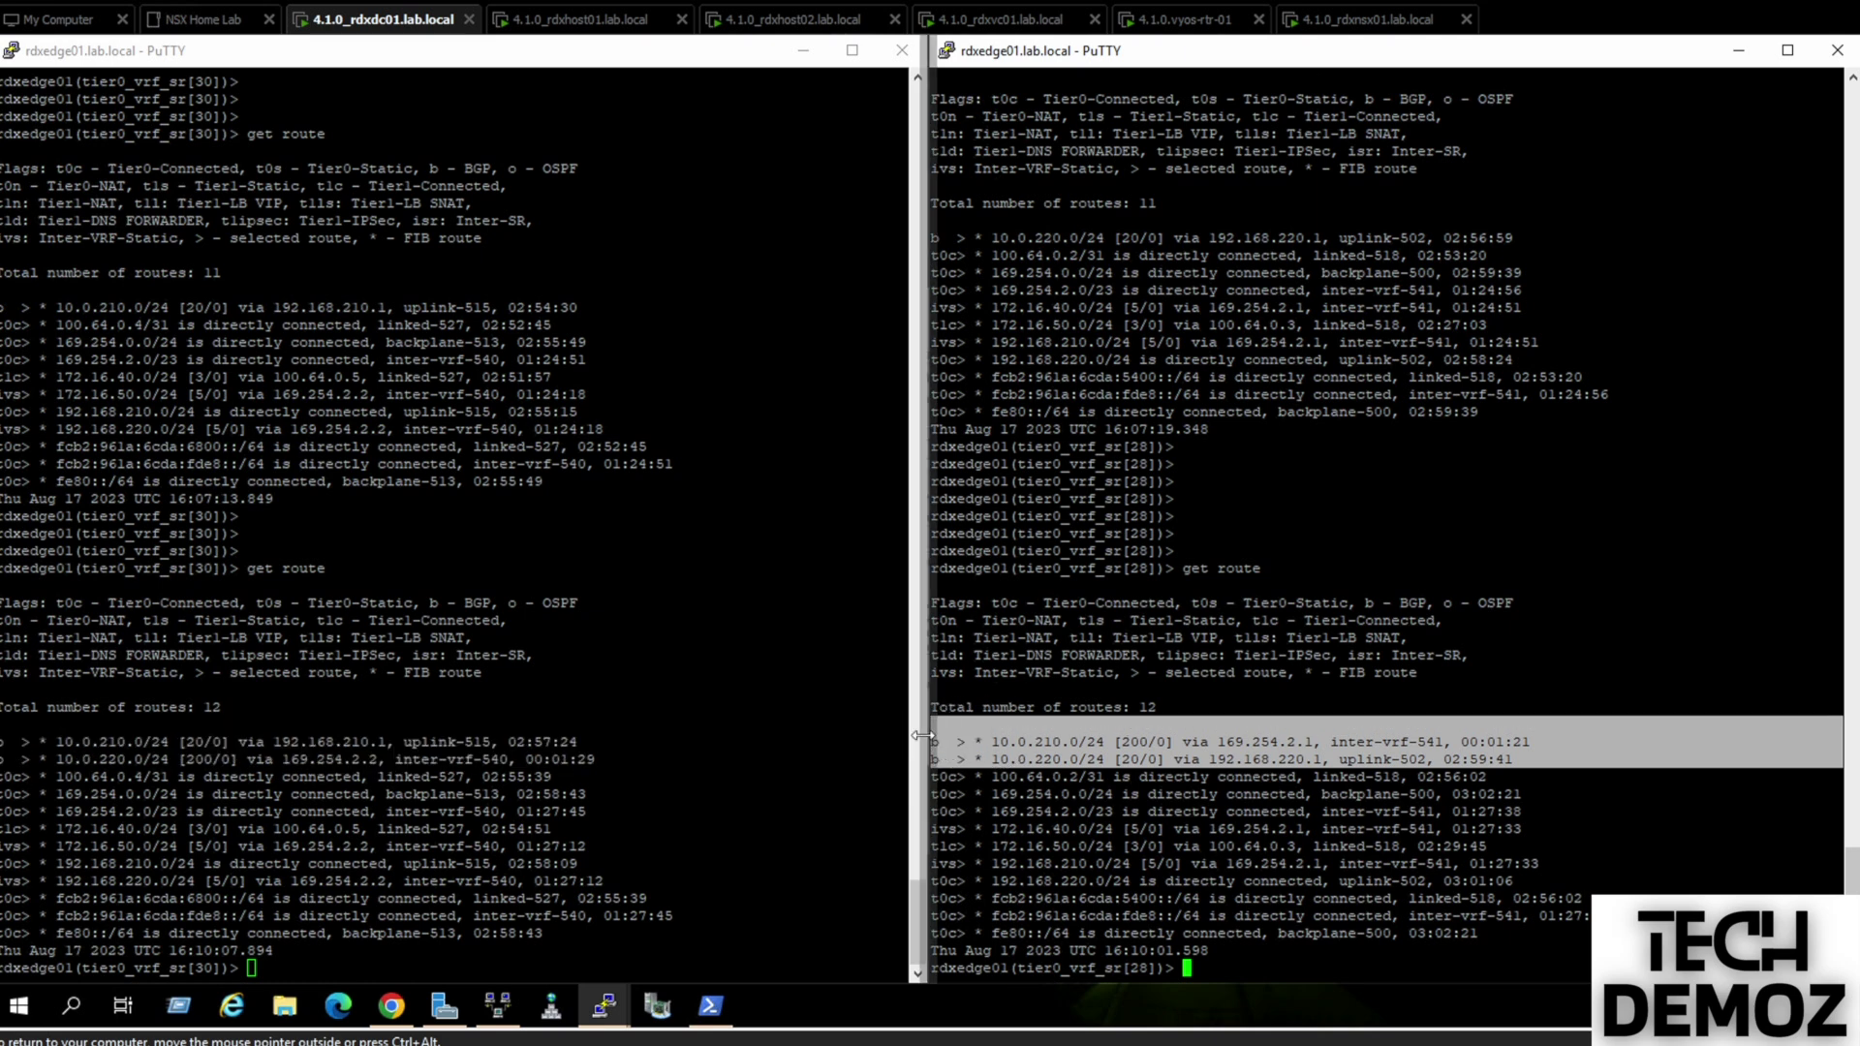